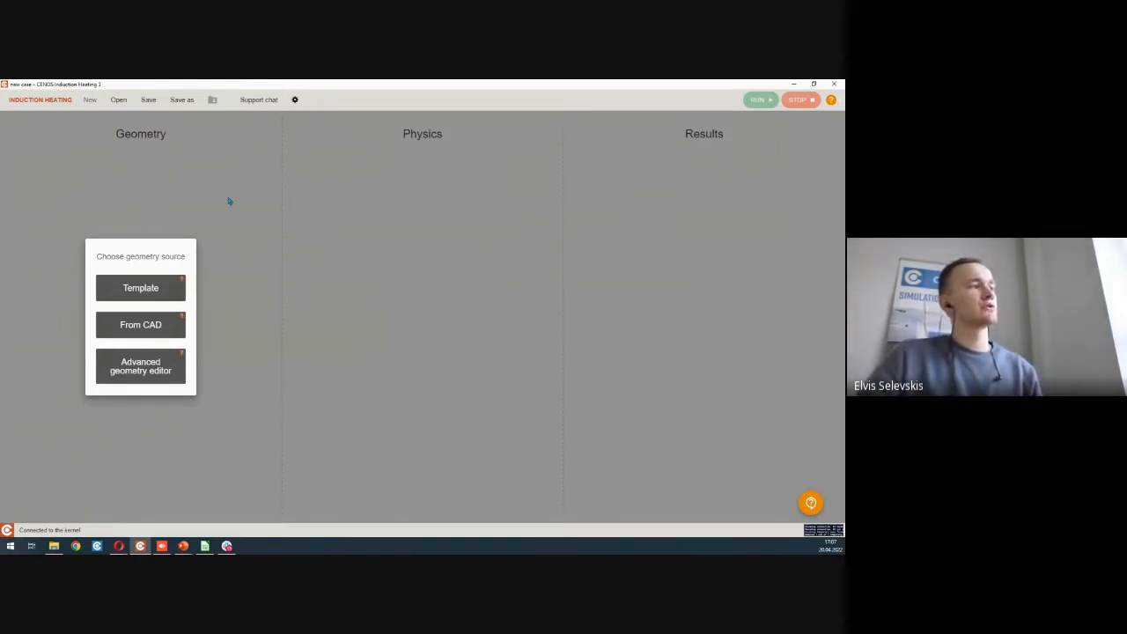
Step: Choose the advanced geometry editor as geometry source and load 3D_To_Simplify_To_2D.step from the Downloads folder
{"action": "left_click", "coordinate": [140, 365]}
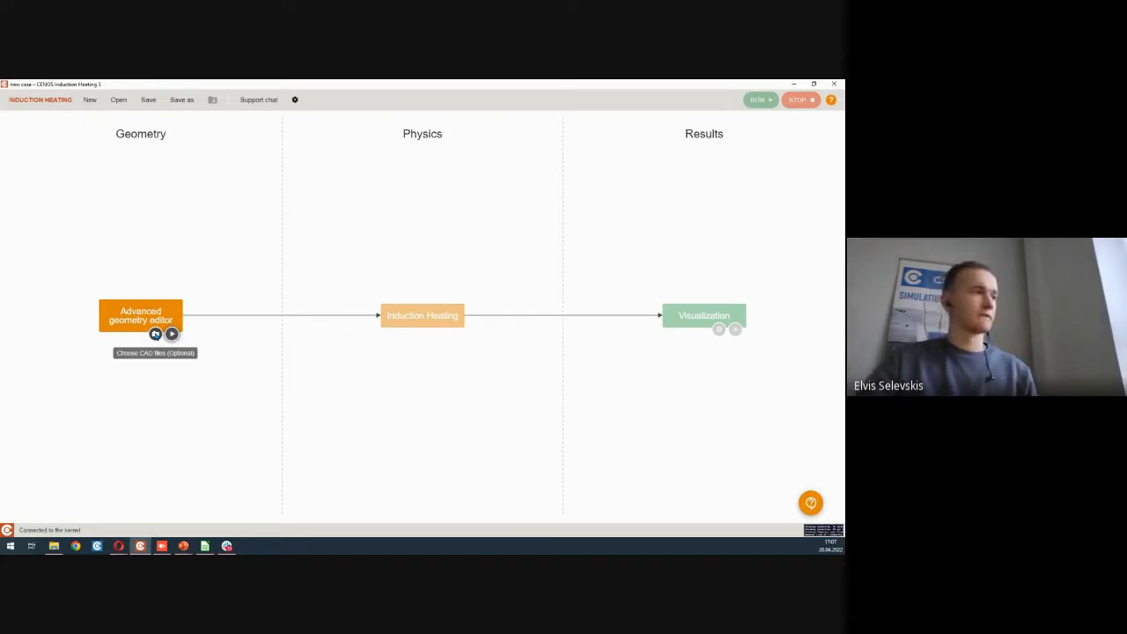
{"action": "left_click", "coordinate": [155, 334]}
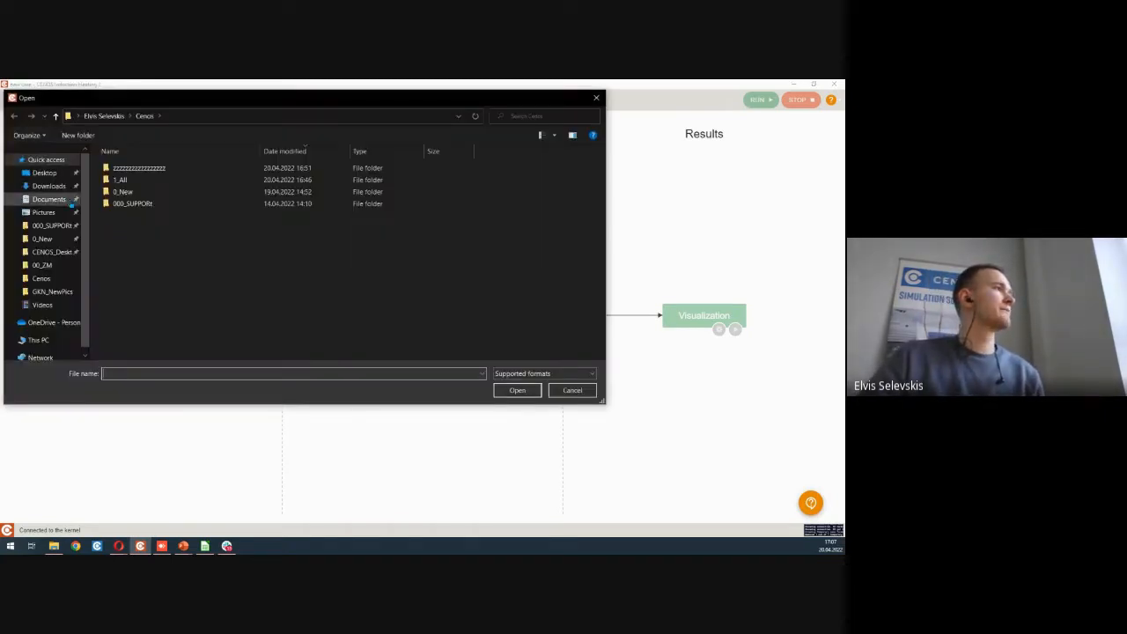
{"action": "left_click", "coordinate": [44, 172]}
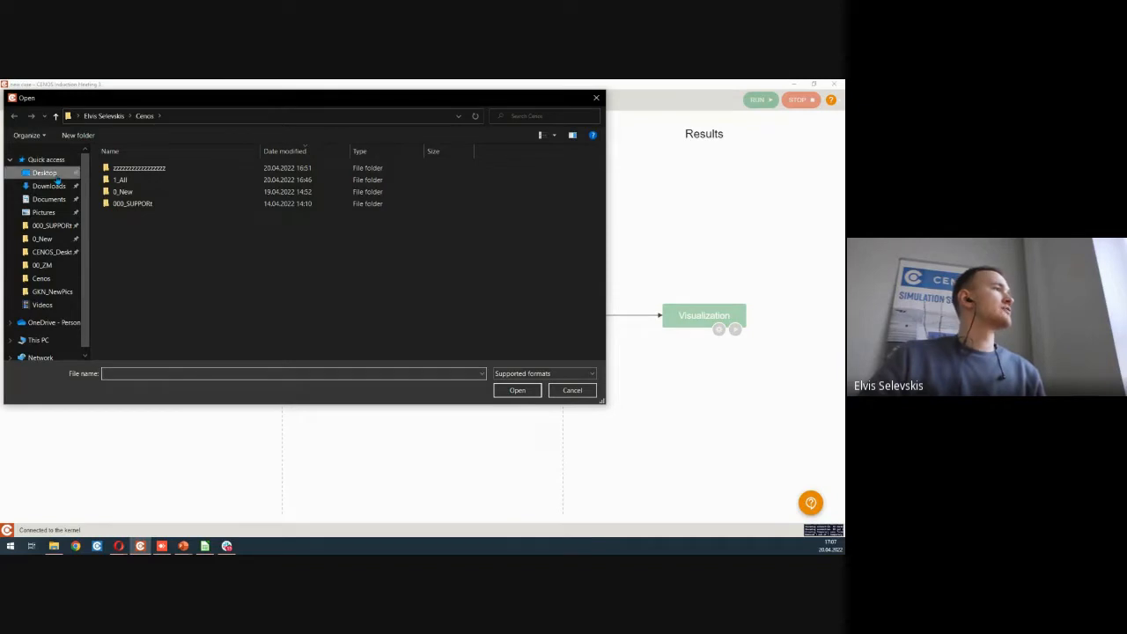
{"action": "left_click", "coordinate": [46, 186]}
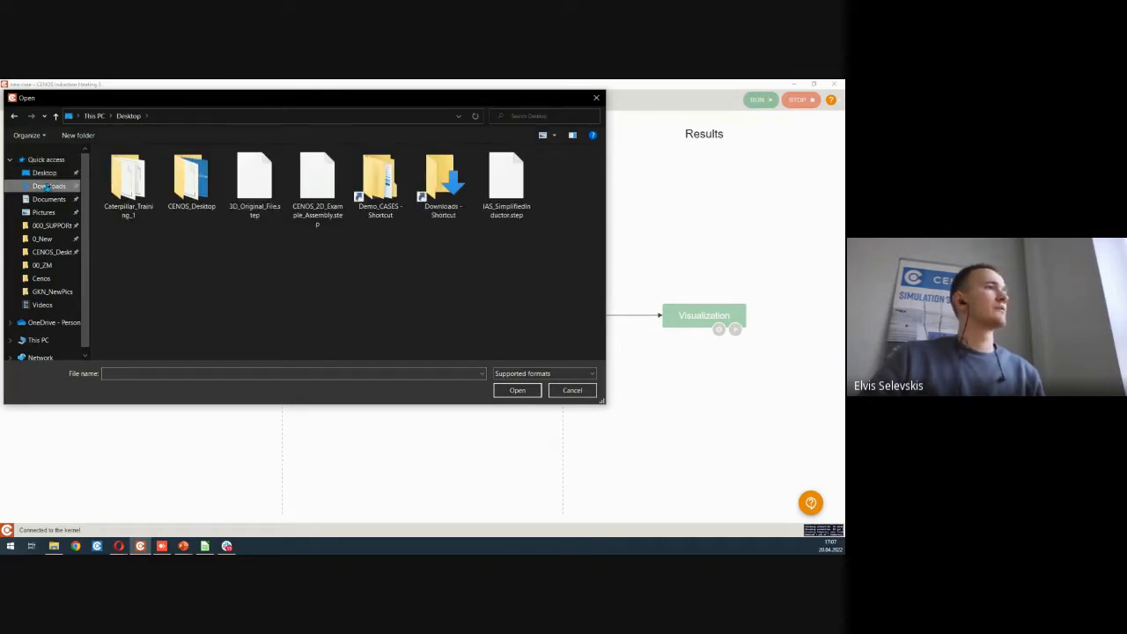
{"action": "left_click", "coordinate": [133, 204]}
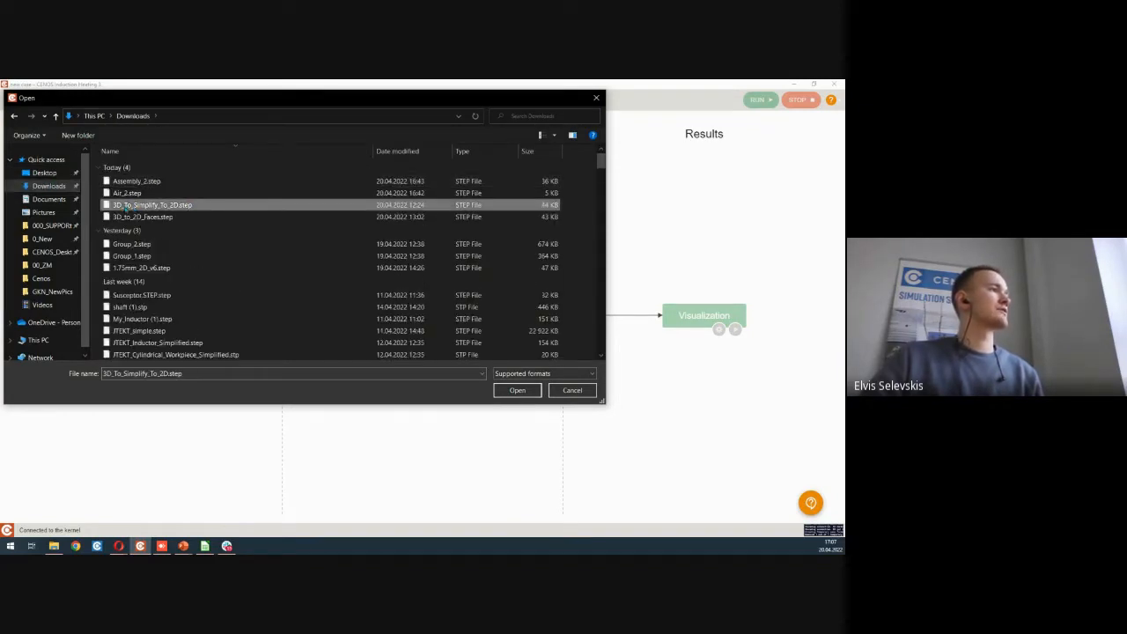
{"action": "double_click", "coordinate": [133, 205]}
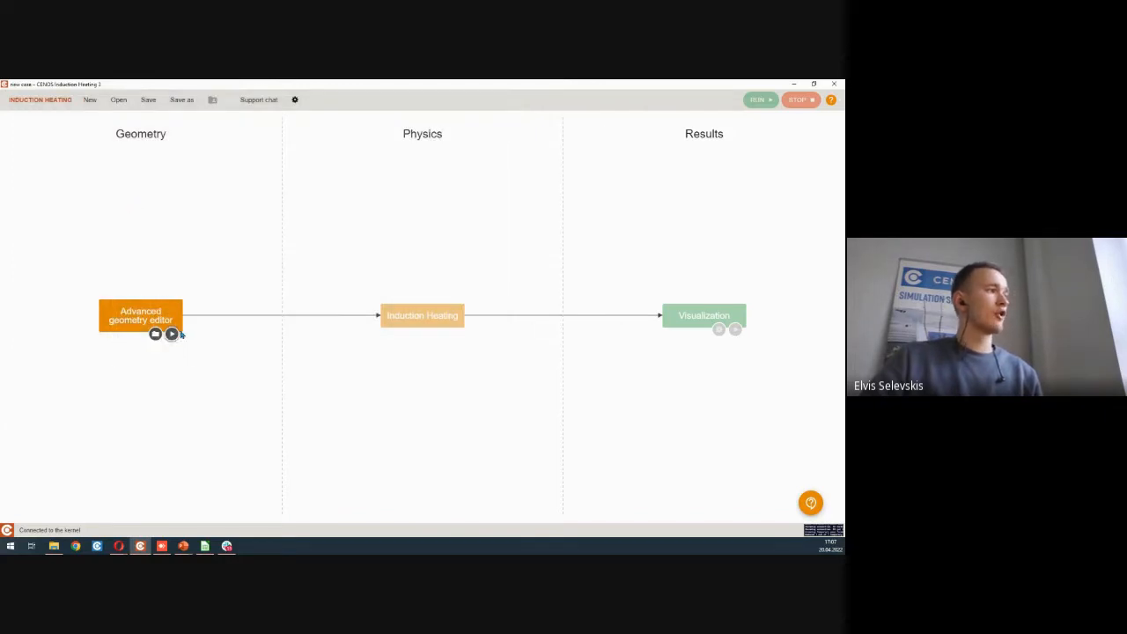
Step: Open the geometry editor and save the case in a directory named with a long run of the letter z
{"action": "left_click", "coordinate": [171, 334]}
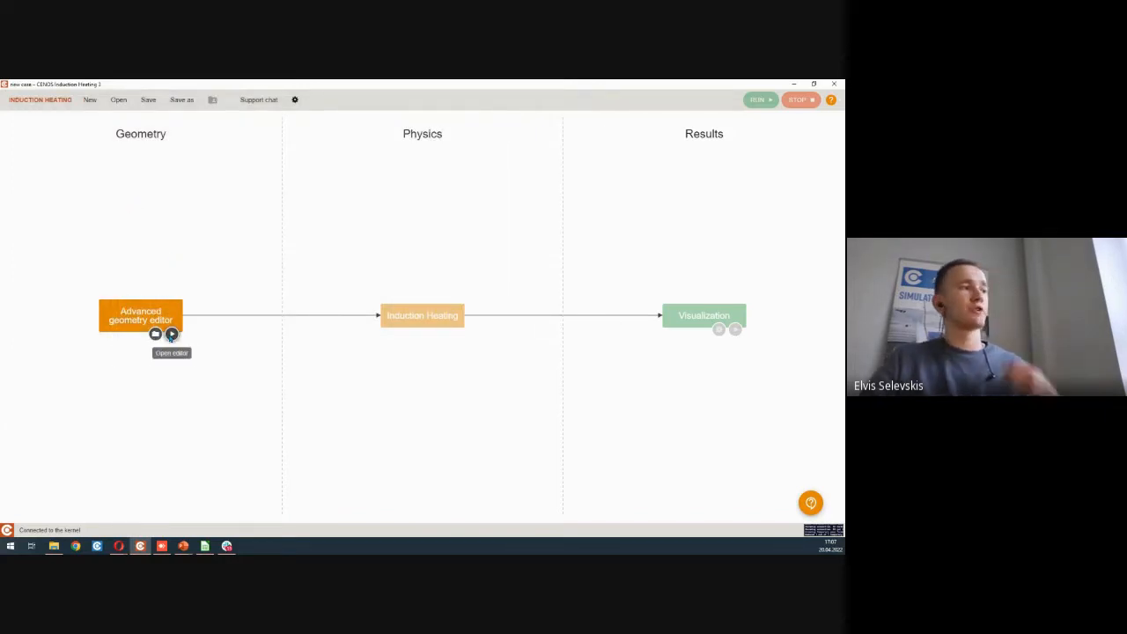
{"action": "left_click", "coordinate": [509, 340]}
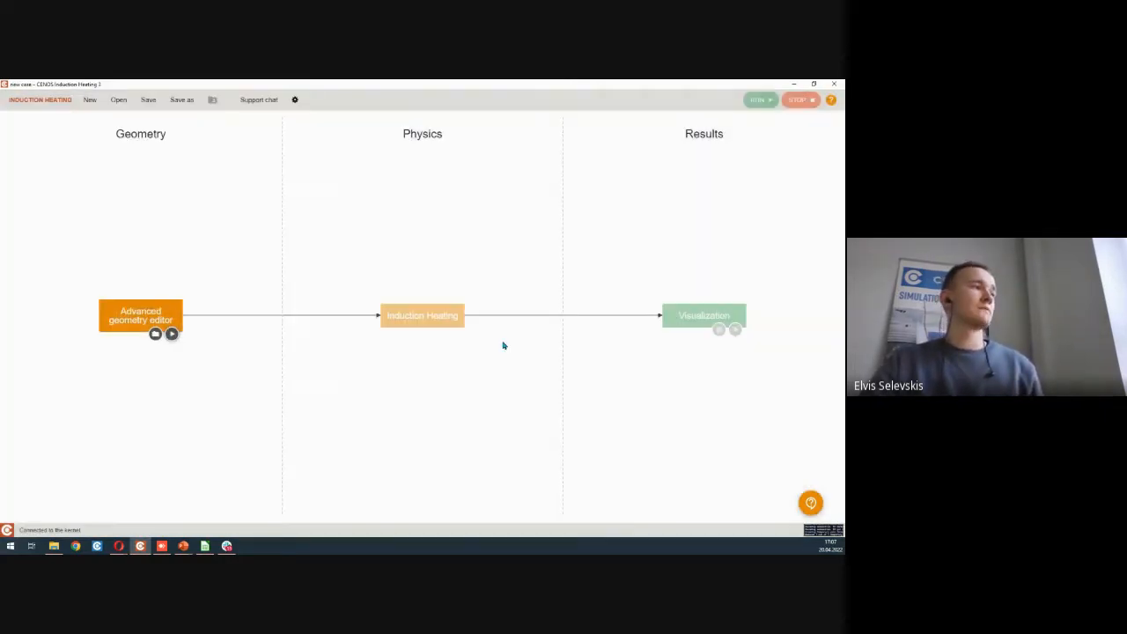
{"action": "type", "text": "zzzzzzzzzzzzzzzzzzzzz"}
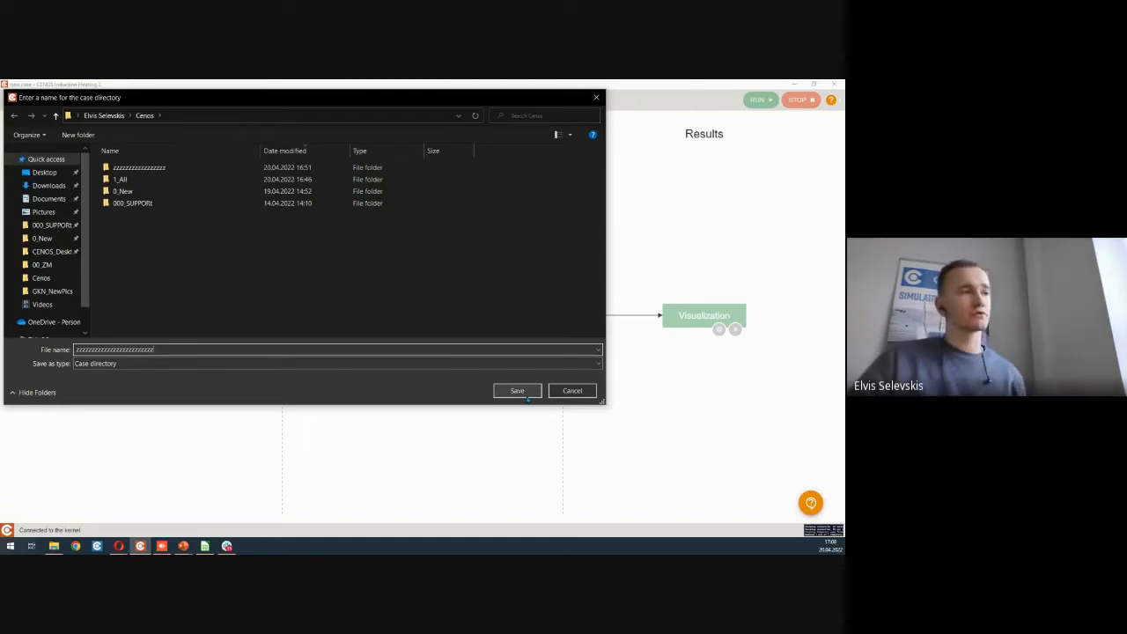
{"action": "left_click", "coordinate": [527, 395]}
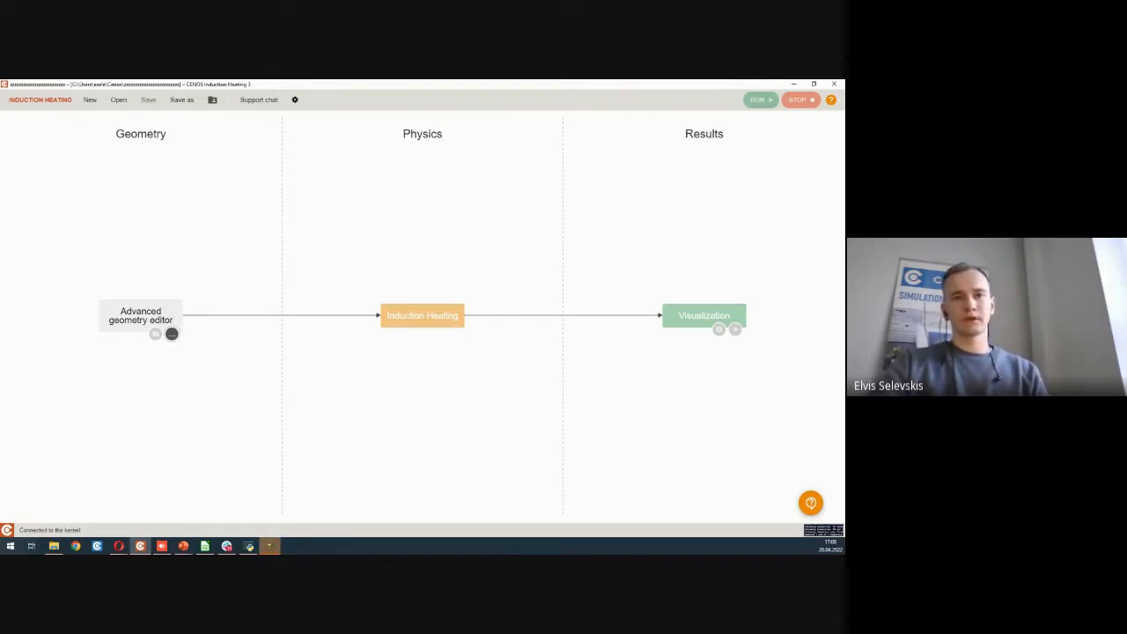
Step: Maximize the SALOME geometry editor window
{"action": "double_click", "coordinate": [440, 256]}
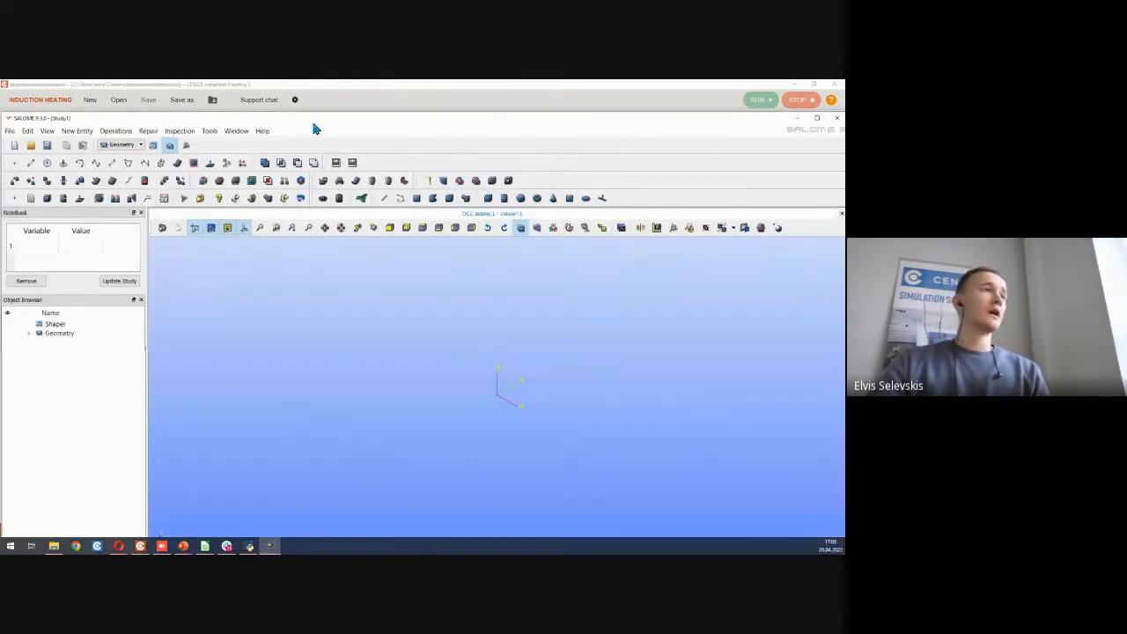
{"action": "left_click_drag", "start_coordinate": [727, 116], "coordinate": [712, 108]}
{"action": "left_click", "coordinate": [801, 111]}
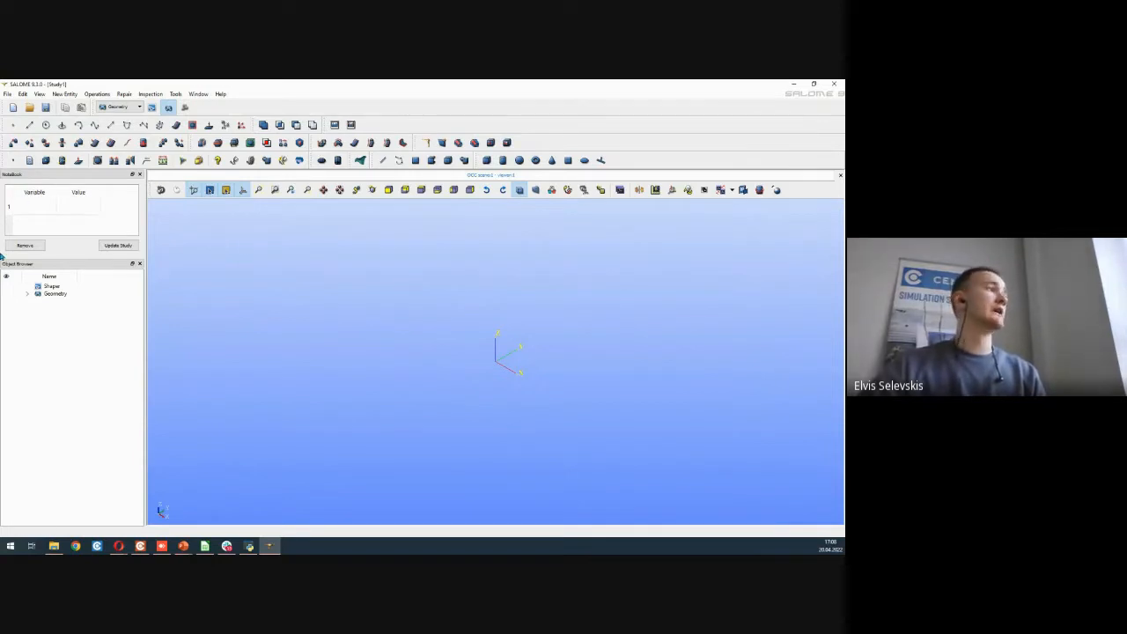
Step: Expand the Geometry tree and show ImportedGeometry_0 in the viewer with the whole model fitted in view
{"action": "left_click", "coordinate": [27, 294]}
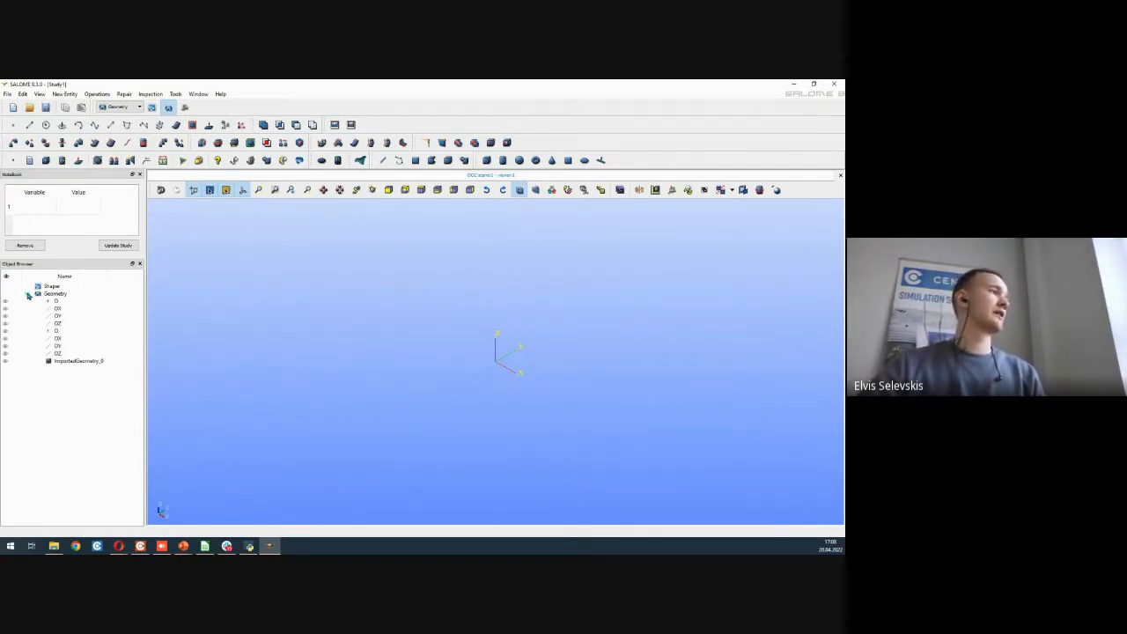
{"action": "left_click", "coordinate": [7, 362]}
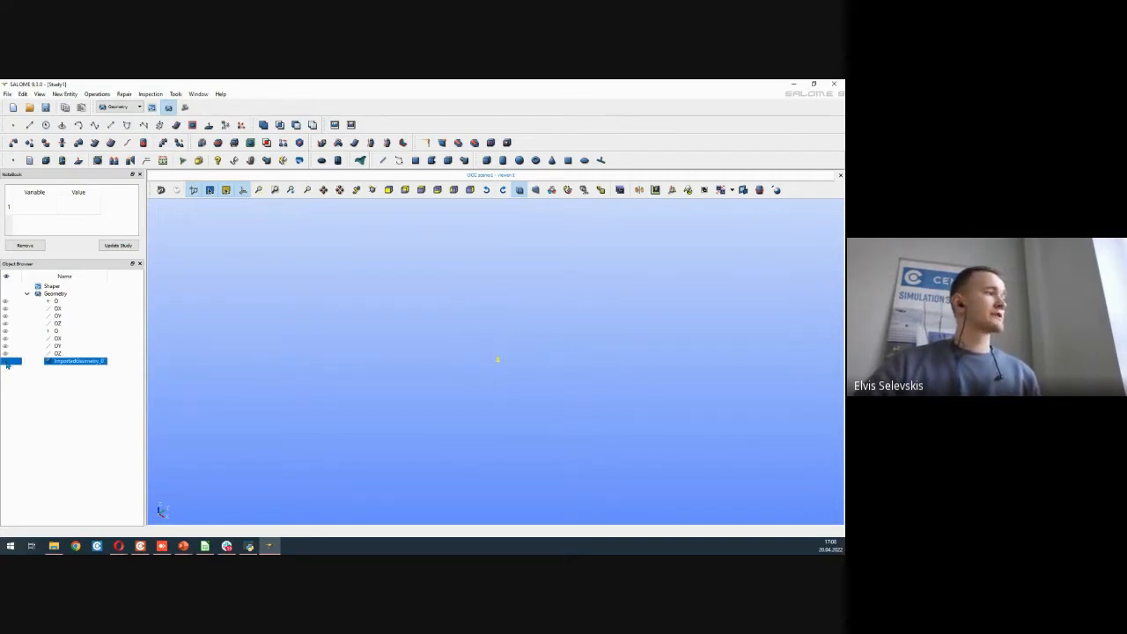
{"action": "left_click", "coordinate": [199, 370]}
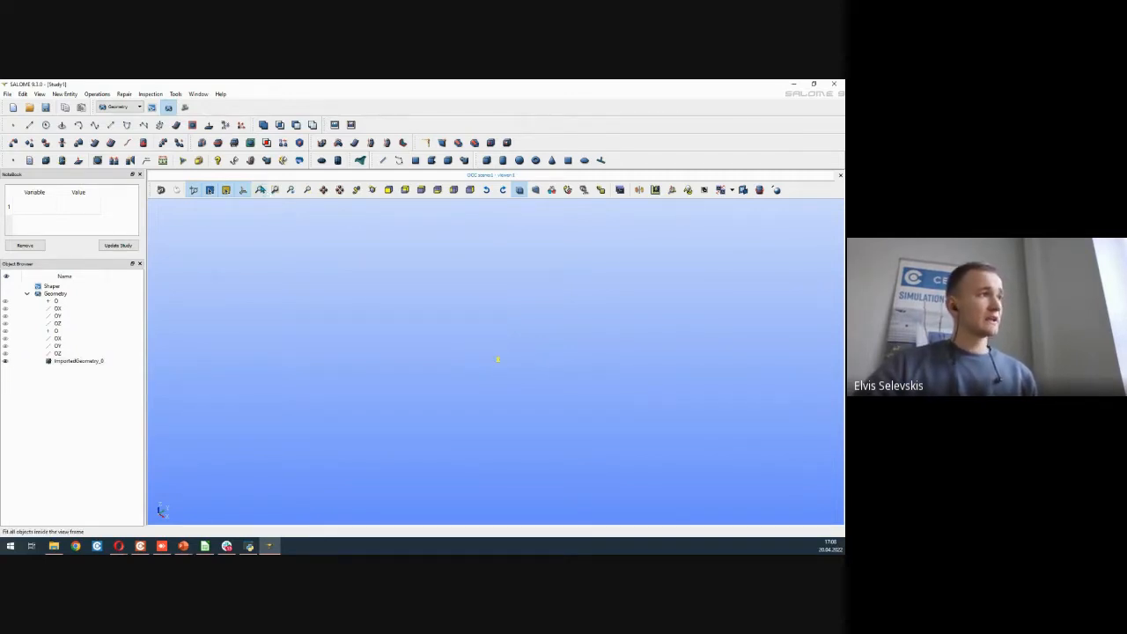
{"action": "left_click", "coordinate": [260, 191]}
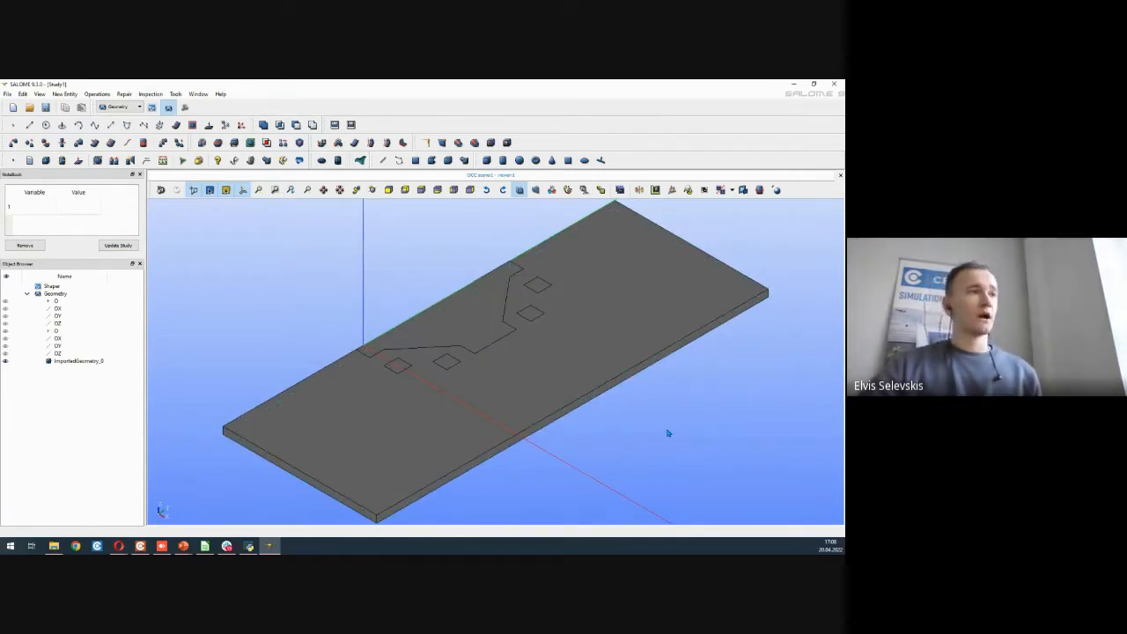
{"action": "scroll", "coordinate": [668, 433], "scroll_direction": "down", "scroll_amount": 2}
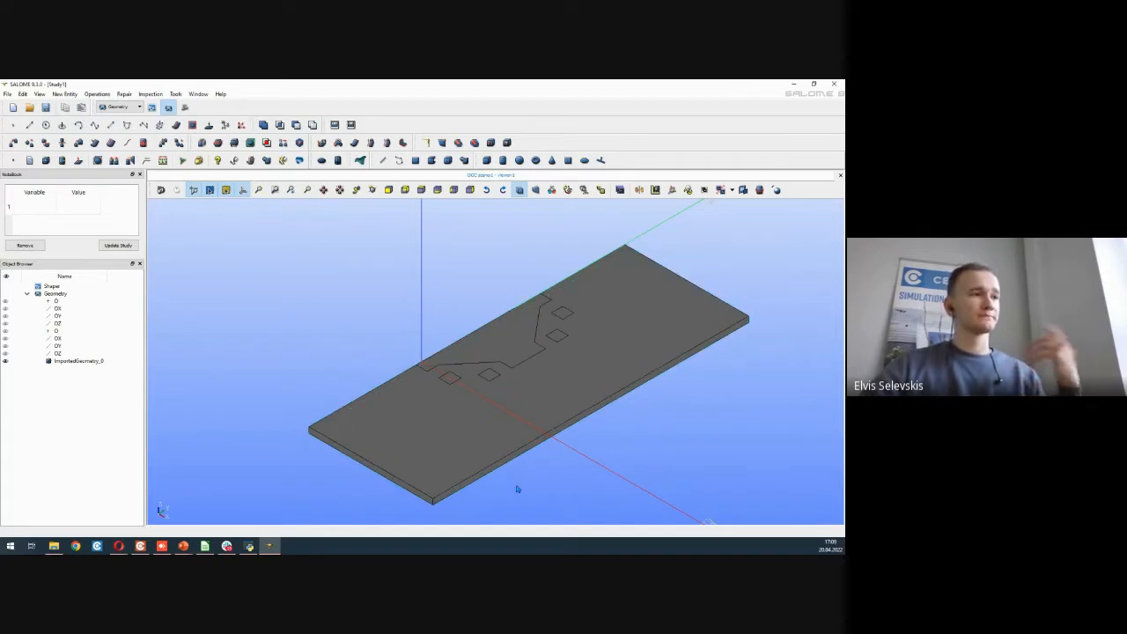
{"action": "scroll", "coordinate": [517, 490], "scroll_direction": "down", "scroll_amount": 2}
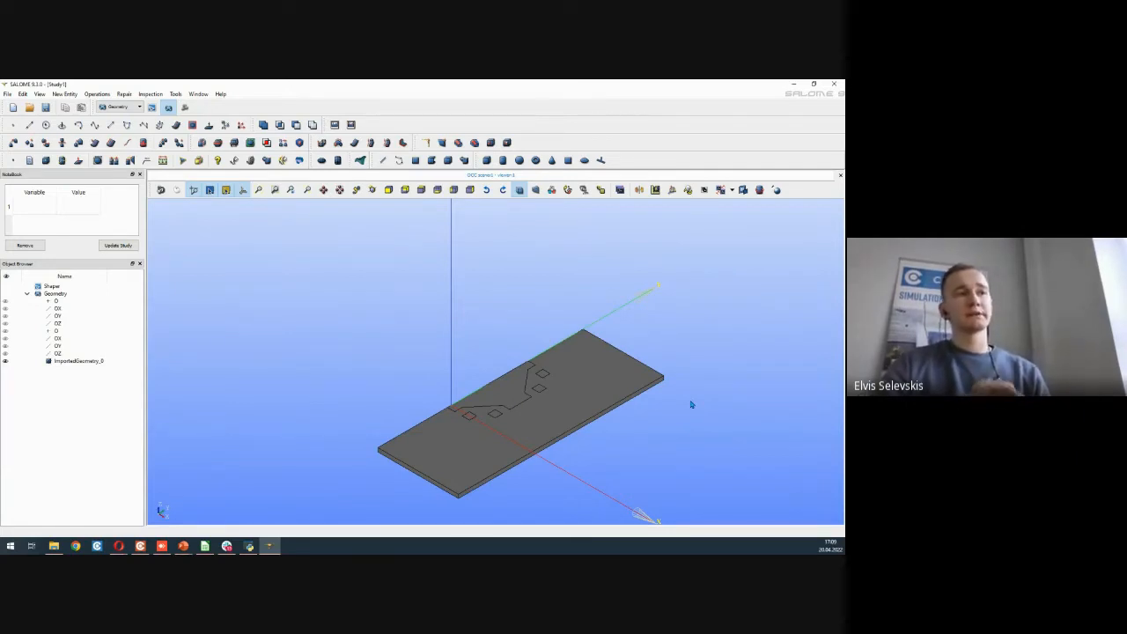
{"action": "scroll", "coordinate": [661, 325], "scroll_direction": "down", "scroll_amount": 1}
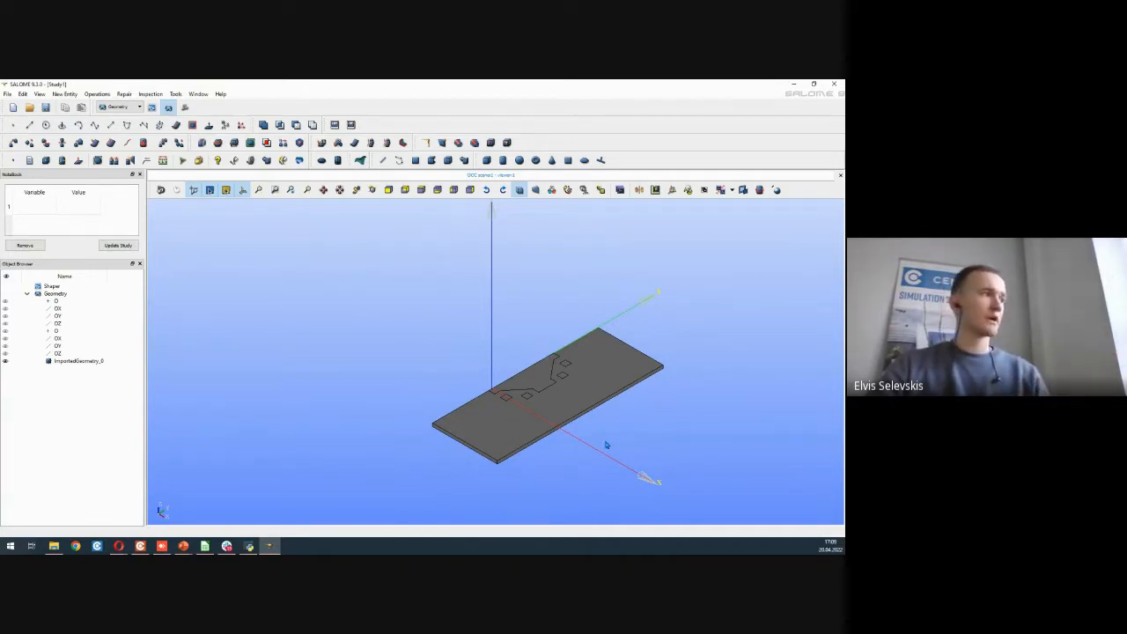
Step: Set up an Explode of ImportedGeometry_0 with sub-shape type Face and manual sub-shape selection enabled
{"action": "left_click", "coordinate": [71, 361]}
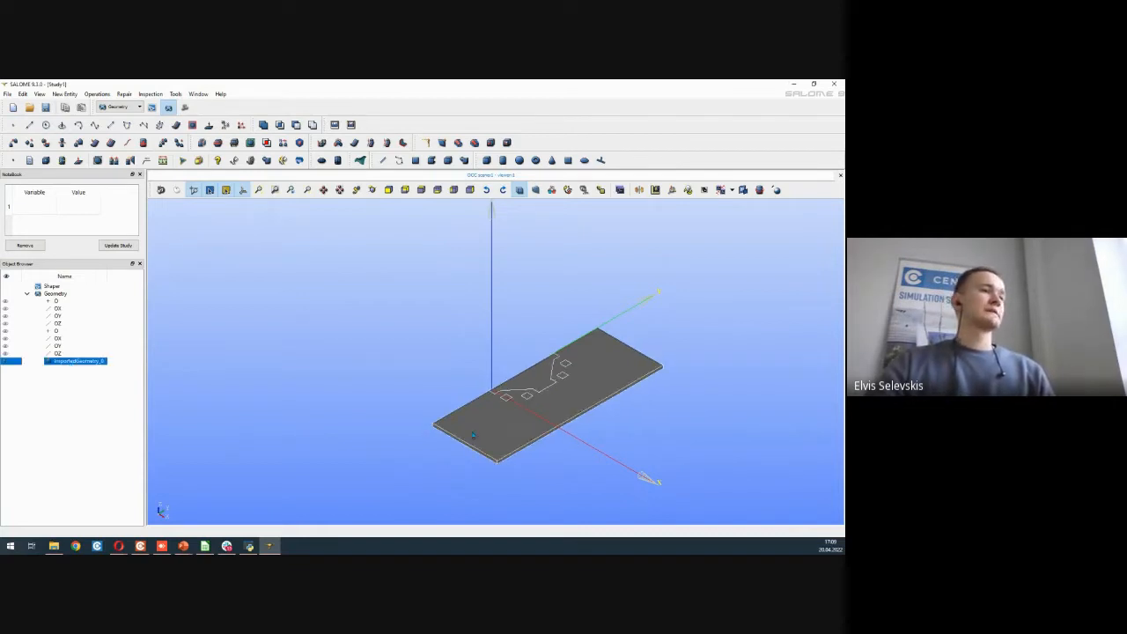
{"action": "left_click", "coordinate": [62, 396]}
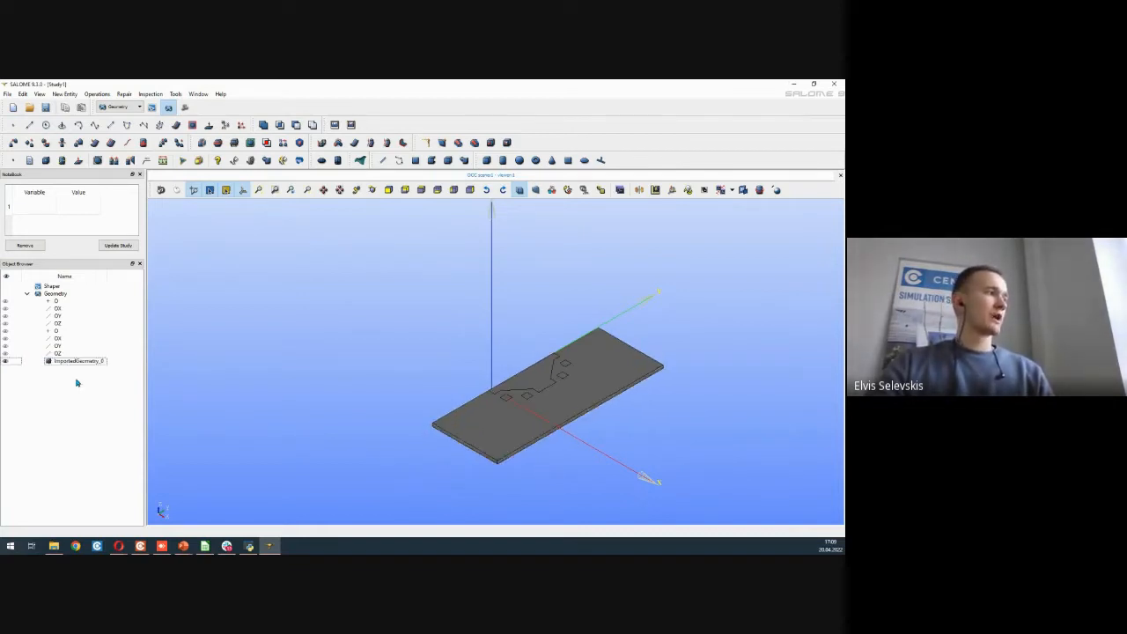
{"action": "left_click", "coordinate": [82, 363]}
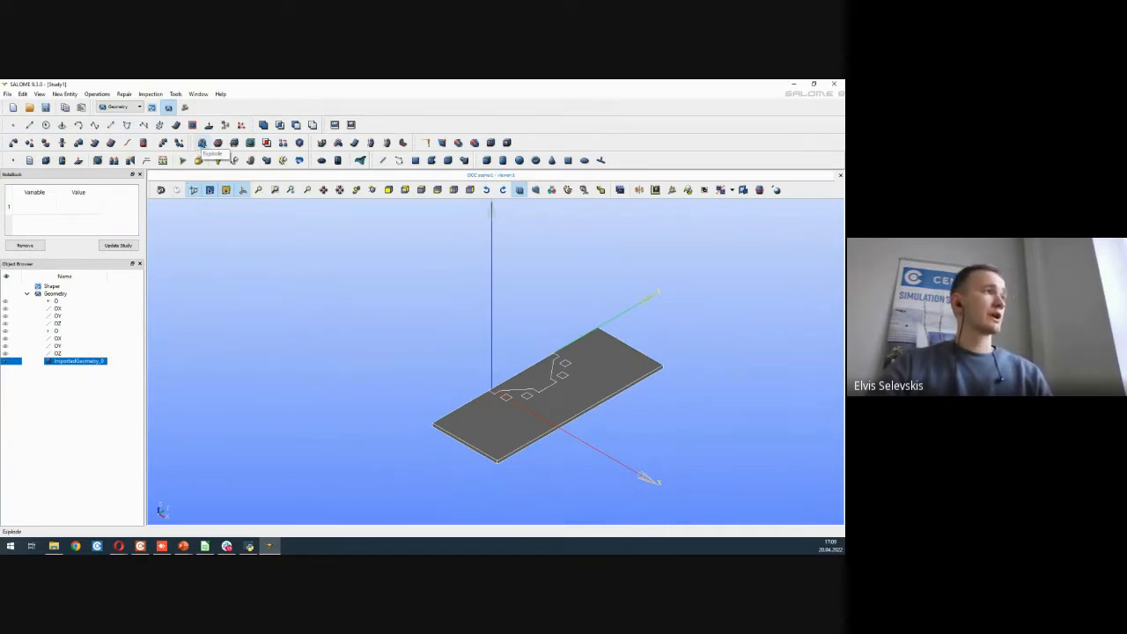
{"action": "left_click", "coordinate": [202, 142]}
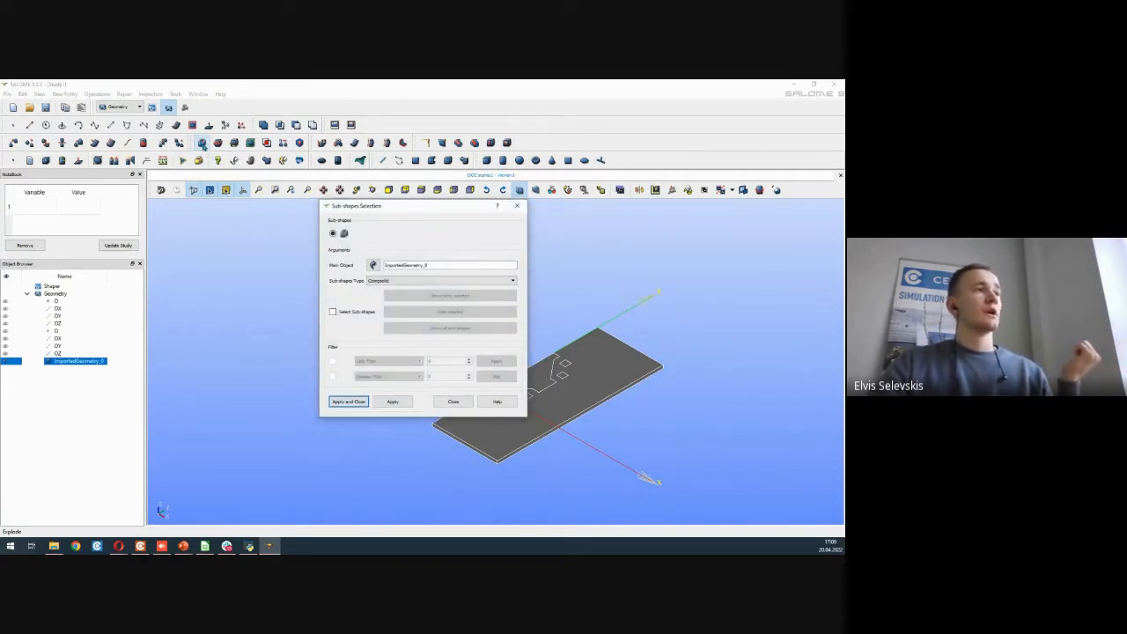
{"action": "left_click_drag", "start_coordinate": [408, 213], "coordinate": [281, 247]}
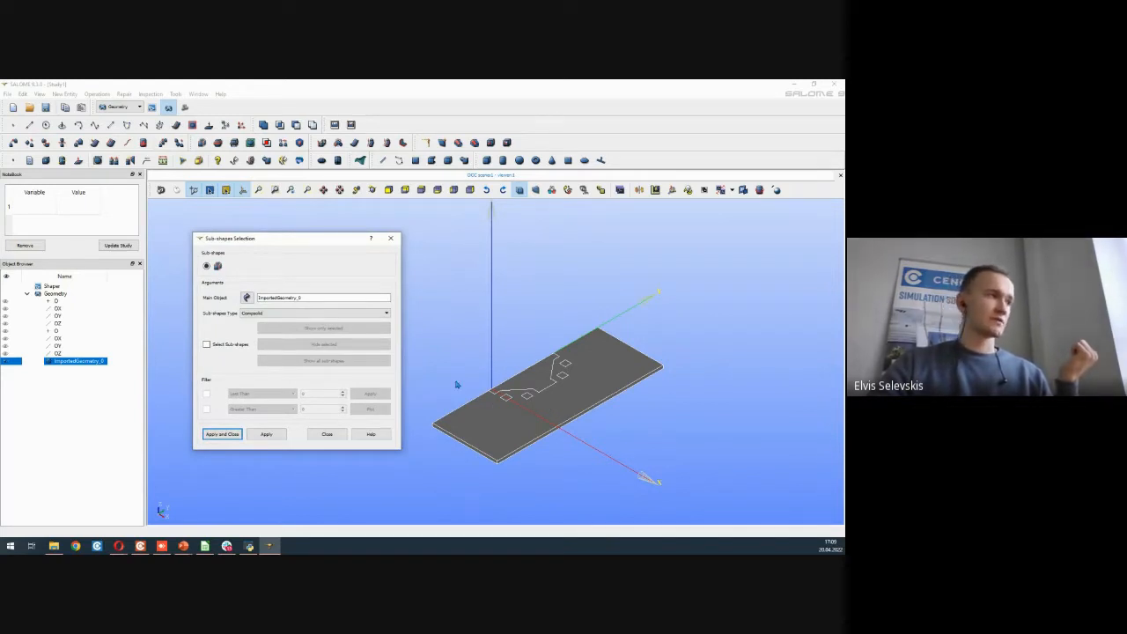
{"action": "left_click", "coordinate": [250, 313]}
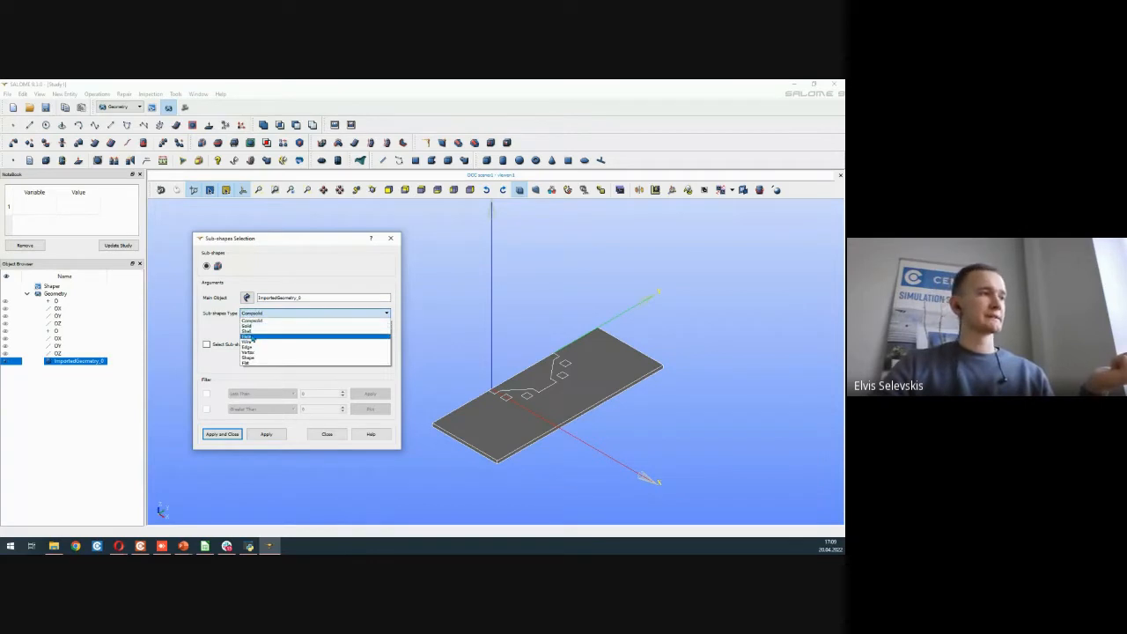
{"action": "left_click", "coordinate": [254, 337]}
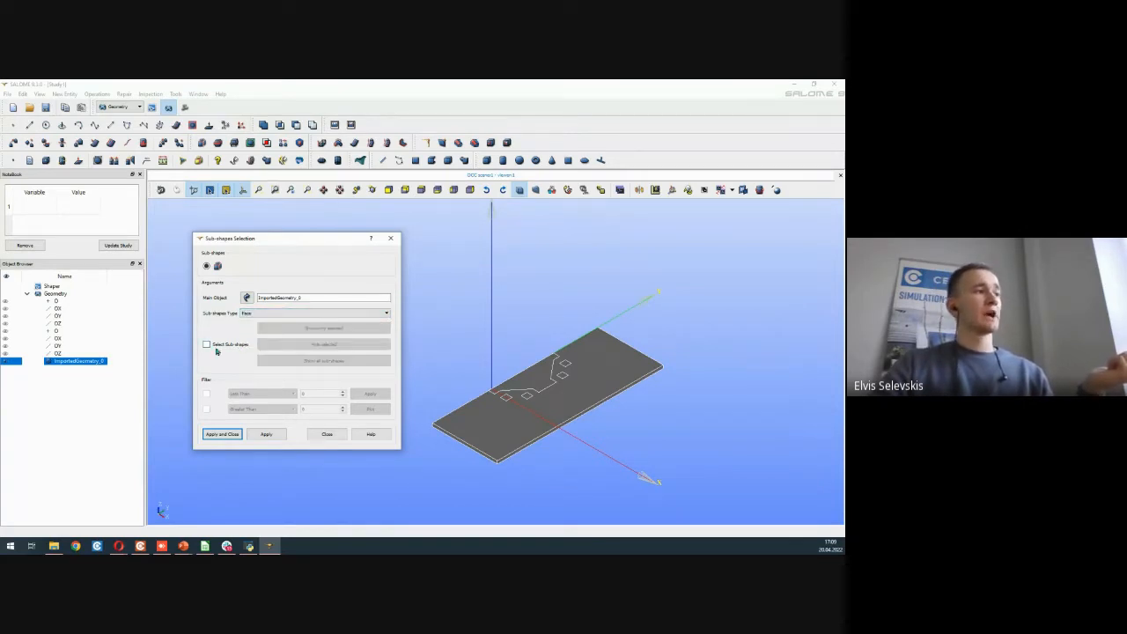
{"action": "left_click", "coordinate": [224, 348]}
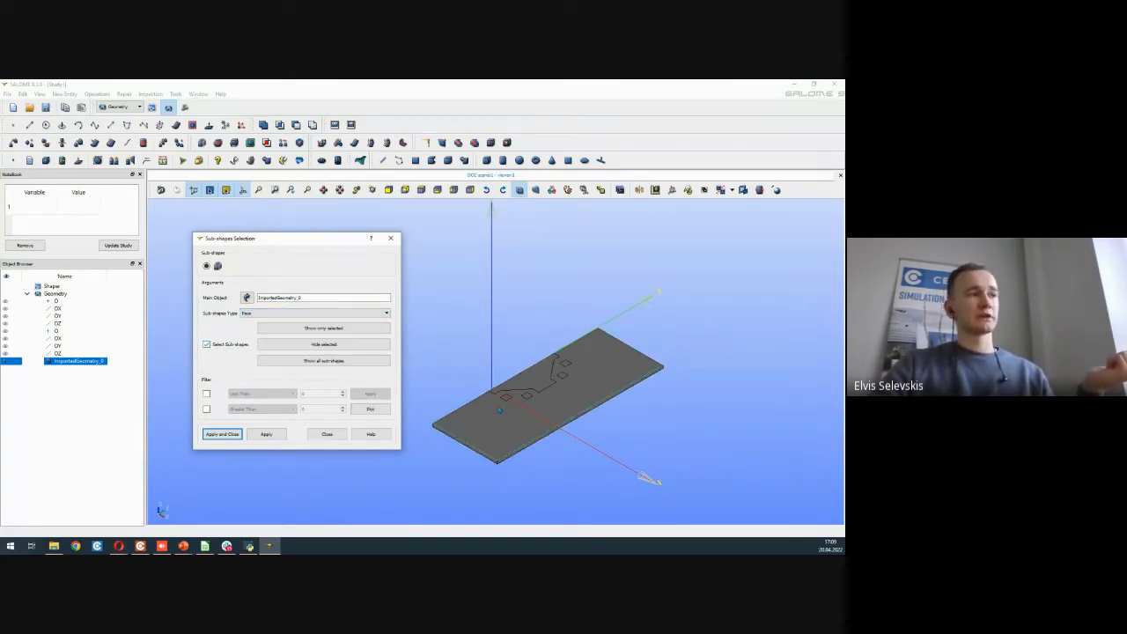
Step: Extract the large upper face surrounding the profiles as a sub-shape and expand ImportedGeometry_0 in the object tree
{"action": "scroll", "coordinate": [541, 434], "scroll_direction": "up", "scroll_amount": 4}
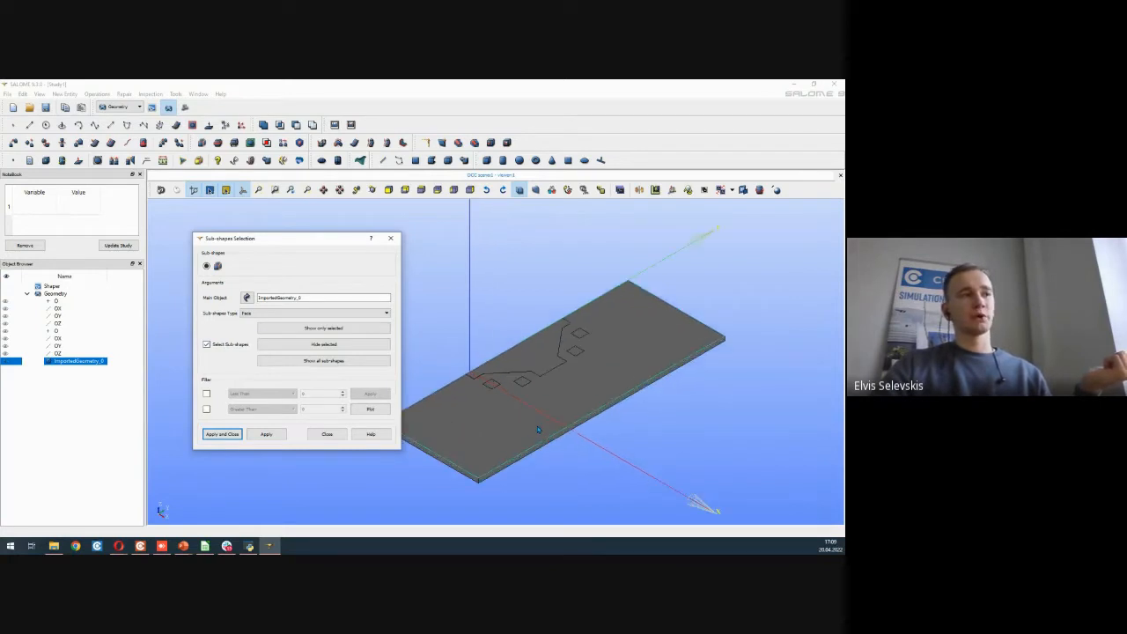
{"action": "scroll", "coordinate": [633, 459], "scroll_direction": "down", "scroll_amount": 4}
{"action": "scroll", "coordinate": [574, 413], "scroll_direction": "up", "scroll_amount": 3}
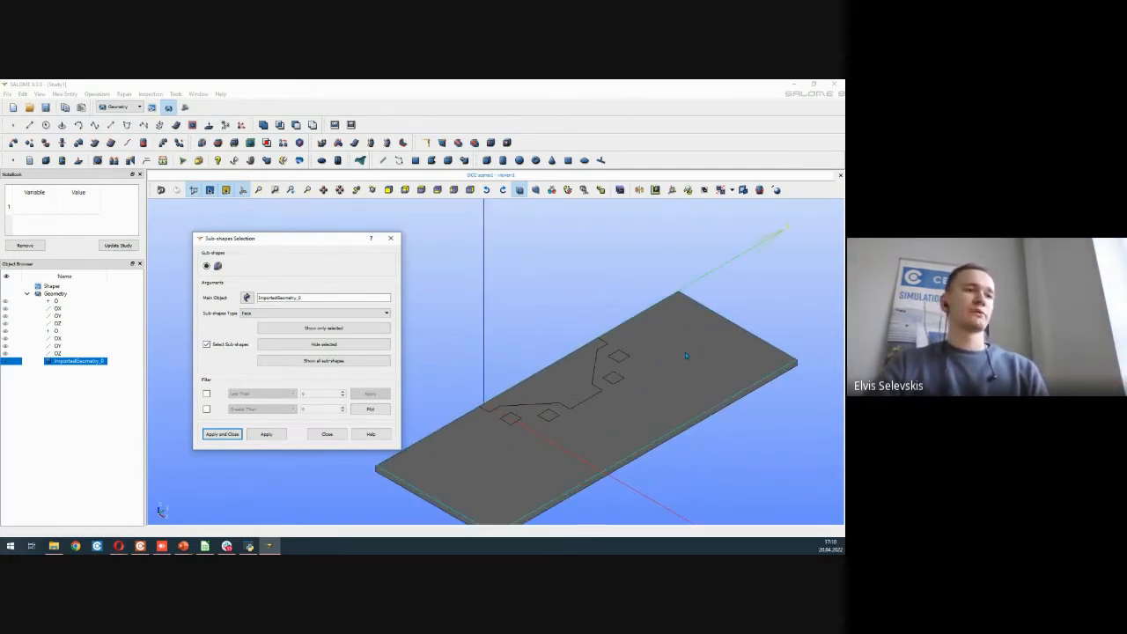
{"action": "left_click", "coordinate": [717, 363]}
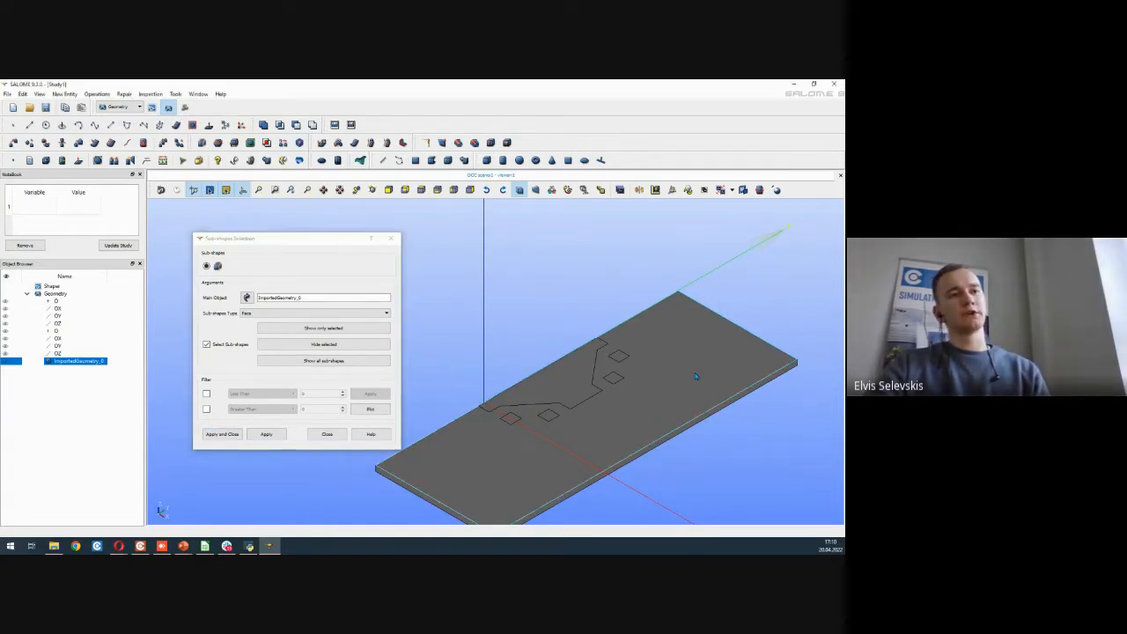
{"action": "scroll", "coordinate": [508, 471], "scroll_direction": "down", "scroll_amount": 2}
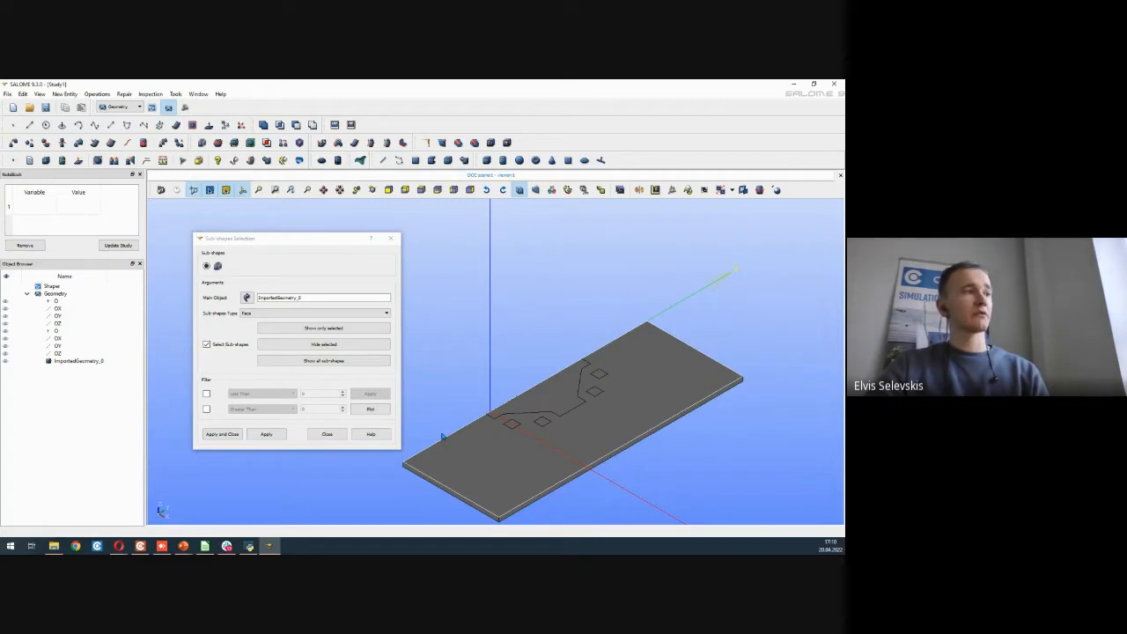
{"action": "left_click", "coordinate": [267, 433]}
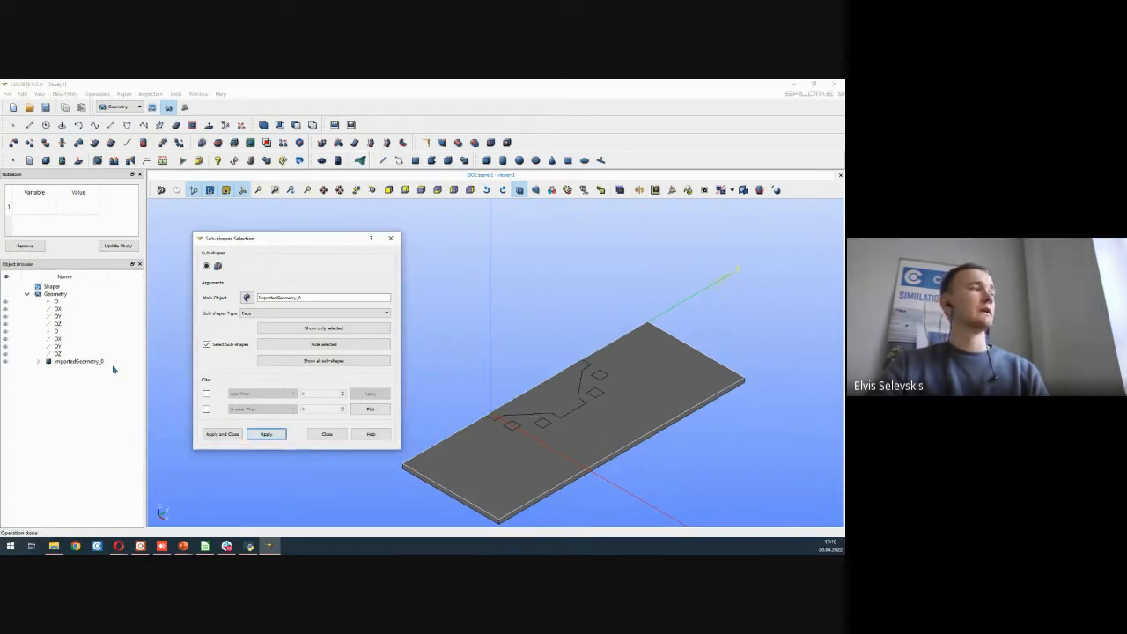
{"action": "double_click", "coordinate": [48, 362]}
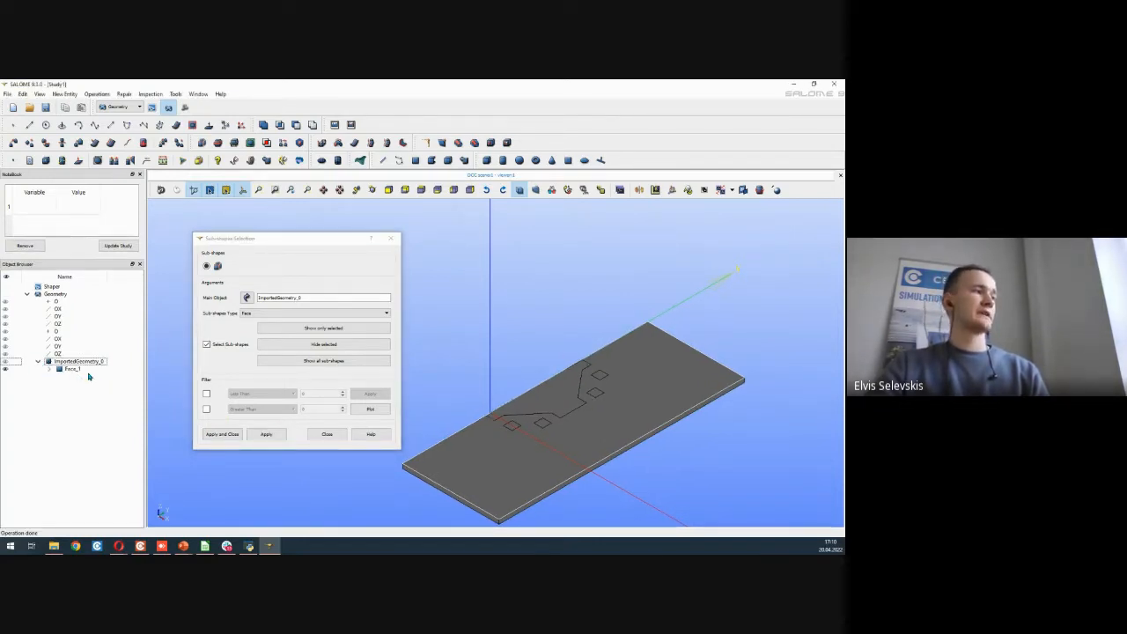
Step: Hide the large upper face around the profiles while keeping the sub-shape selection open
{"action": "left_click", "coordinate": [710, 433]}
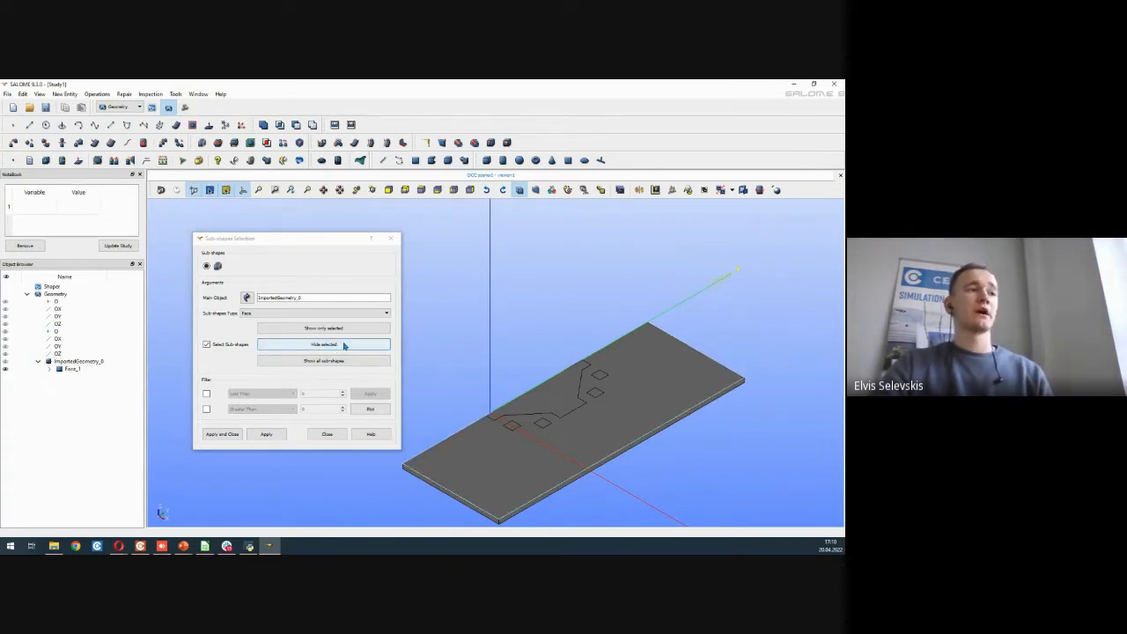
{"action": "left_click", "coordinate": [564, 439]}
{"action": "left_click", "coordinate": [300, 347]}
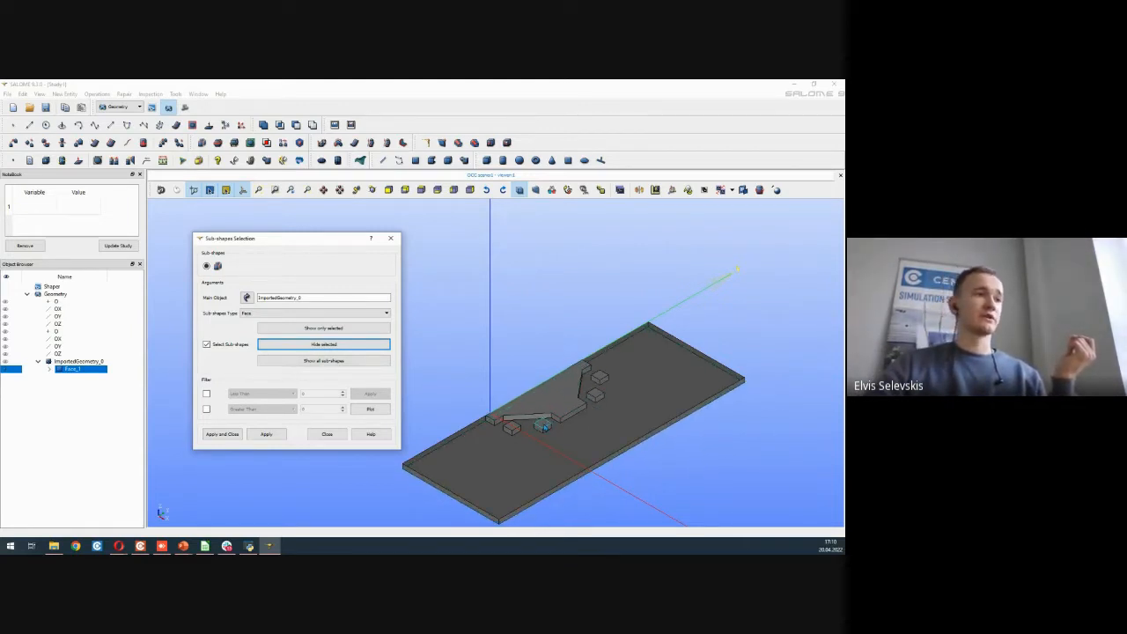
Step: Extract the upper face of the angled profile and the top face of the farthest square block as separate sub-shapes
{"action": "scroll", "coordinate": [544, 428], "scroll_direction": "up", "scroll_amount": 4}
{"action": "left_click", "coordinate": [562, 375]}
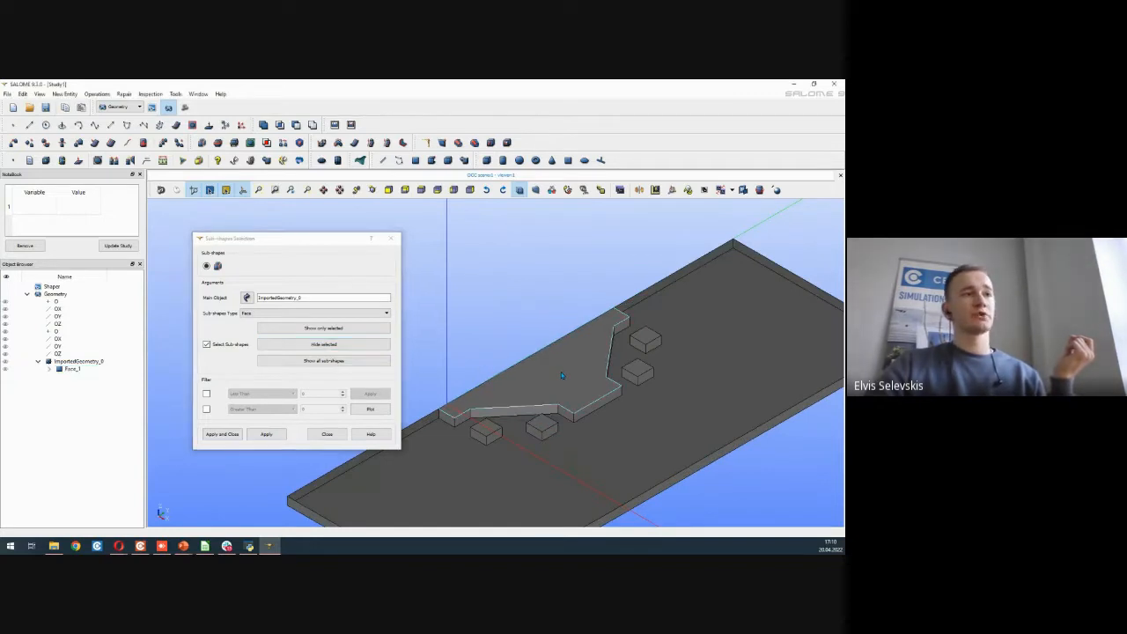
{"action": "left_click", "coordinate": [267, 435]}
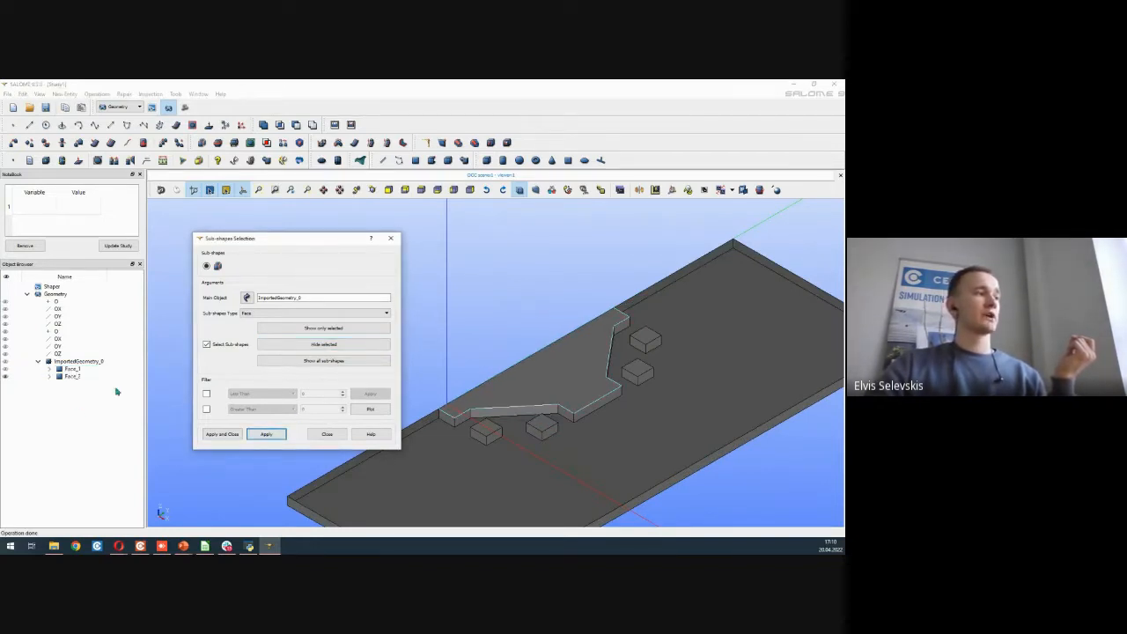
{"action": "left_click", "coordinate": [642, 344]}
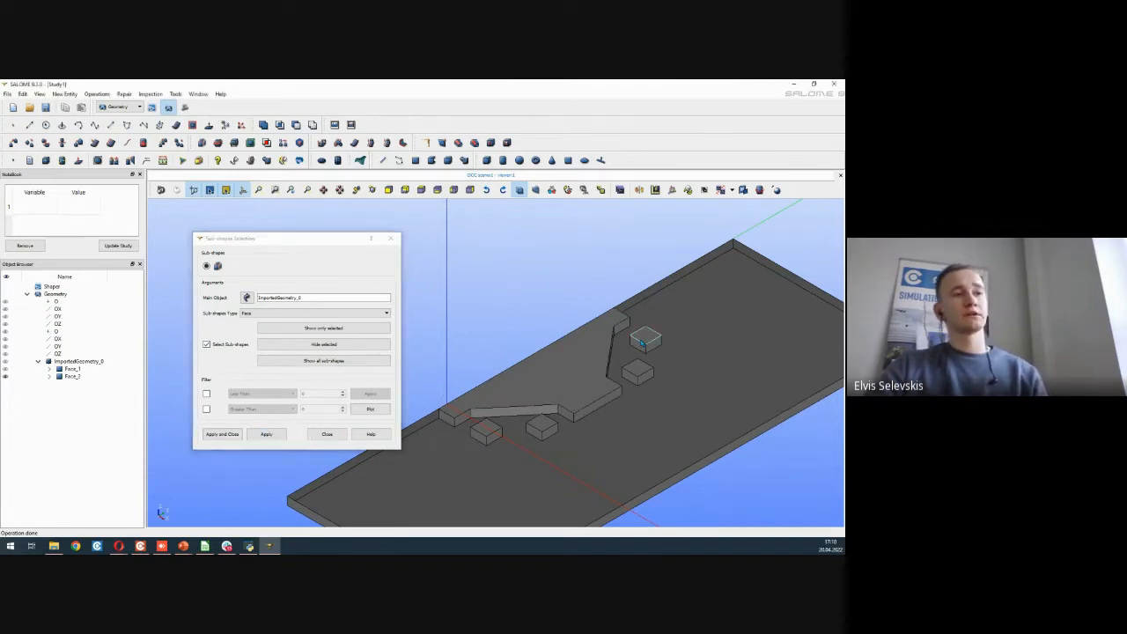
{"action": "left_click", "coordinate": [267, 434]}
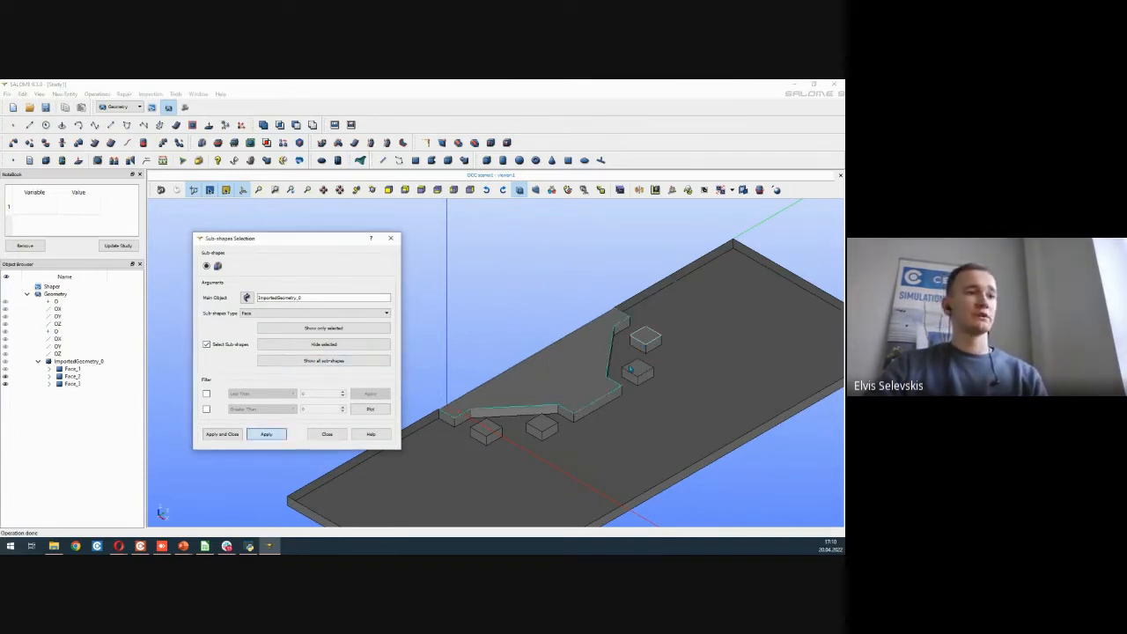
{"action": "left_click", "coordinate": [323, 344]}
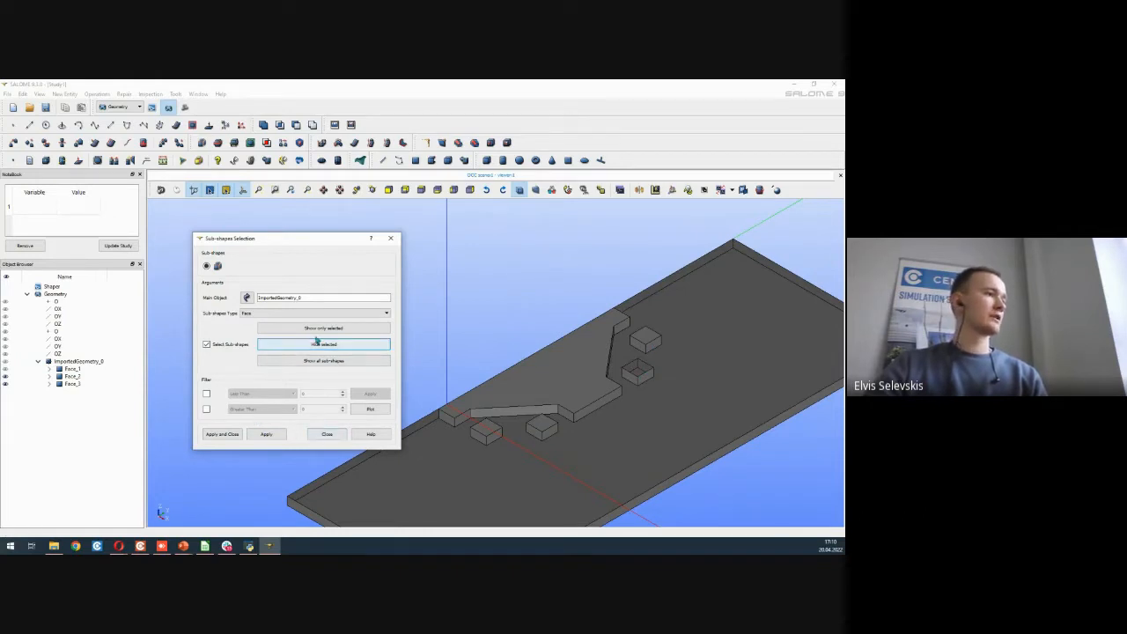
{"action": "left_click", "coordinate": [324, 360]}
{"action": "left_click", "coordinate": [709, 372]}
{"action": "left_click", "coordinate": [312, 347]}
Step: Extract the top faces of the remaining three square blocks as separate sub-shapes and close the sub-shape selection
{"action": "left_click", "coordinate": [641, 370]}
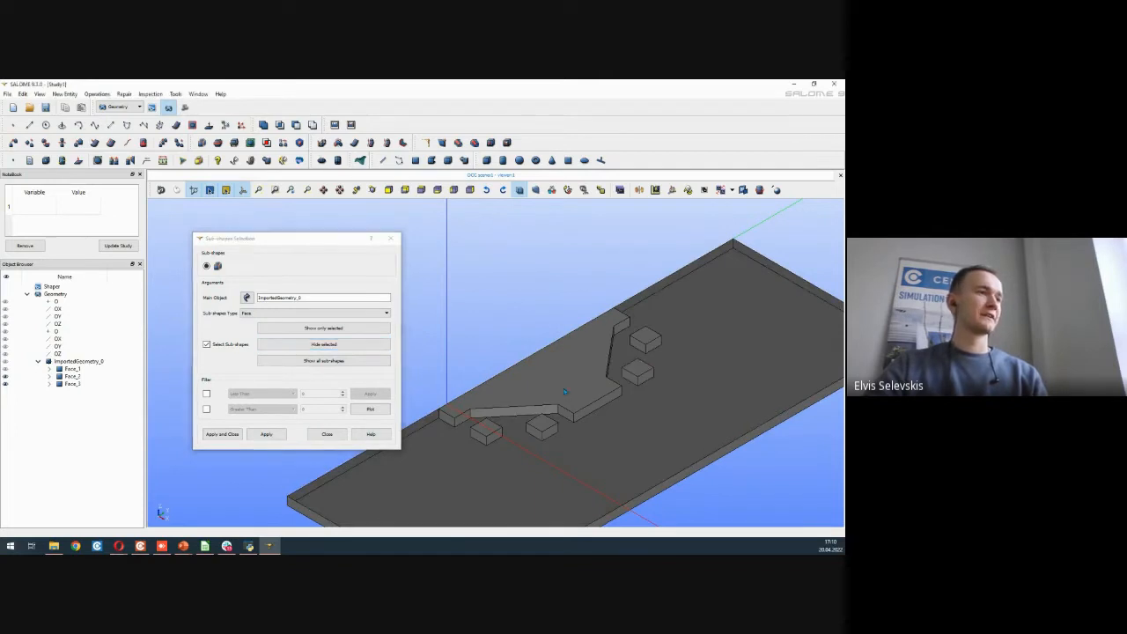
{"action": "left_click", "coordinate": [642, 371]}
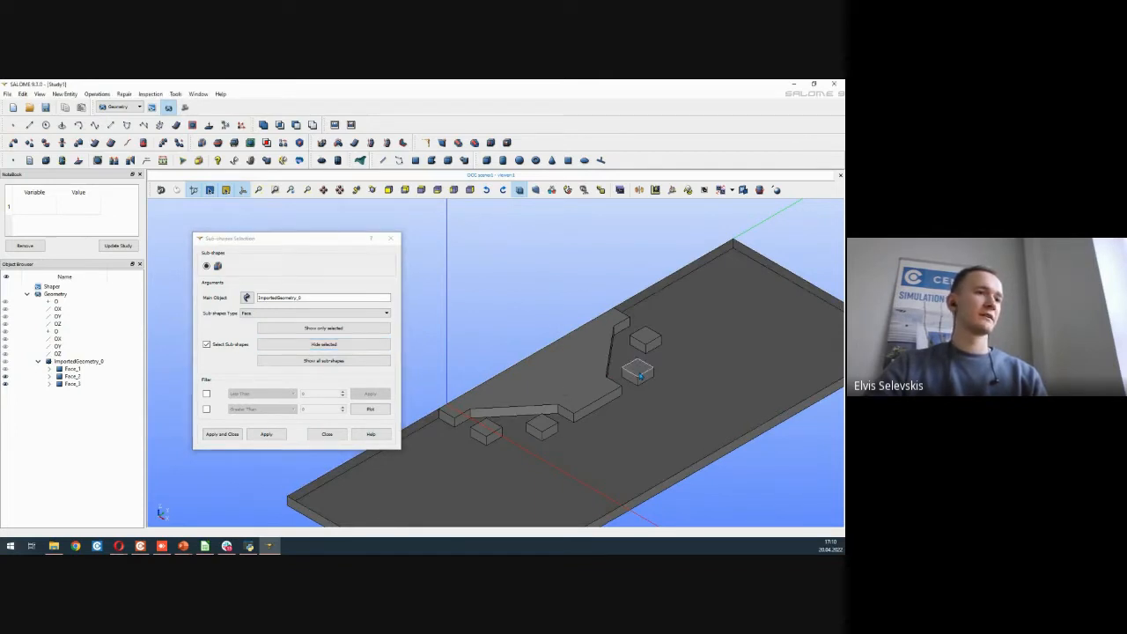
{"action": "left_click", "coordinate": [267, 435]}
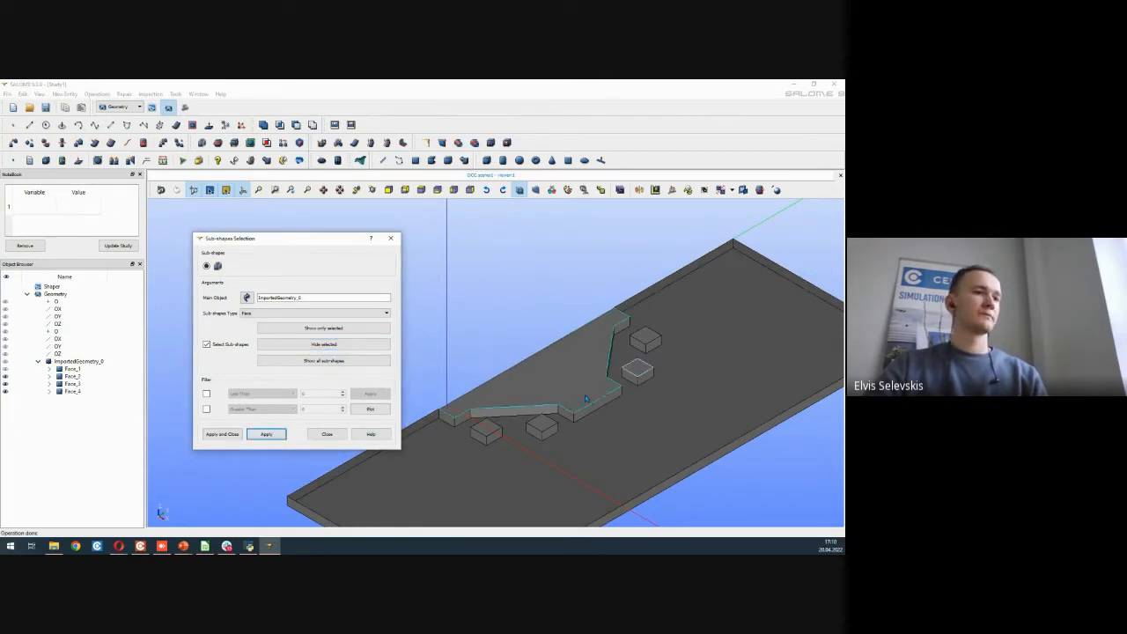
{"action": "left_click", "coordinate": [536, 428]}
{"action": "left_click", "coordinate": [267, 434]}
{"action": "left_click", "coordinate": [486, 433]}
{"action": "left_click", "coordinate": [267, 434]}
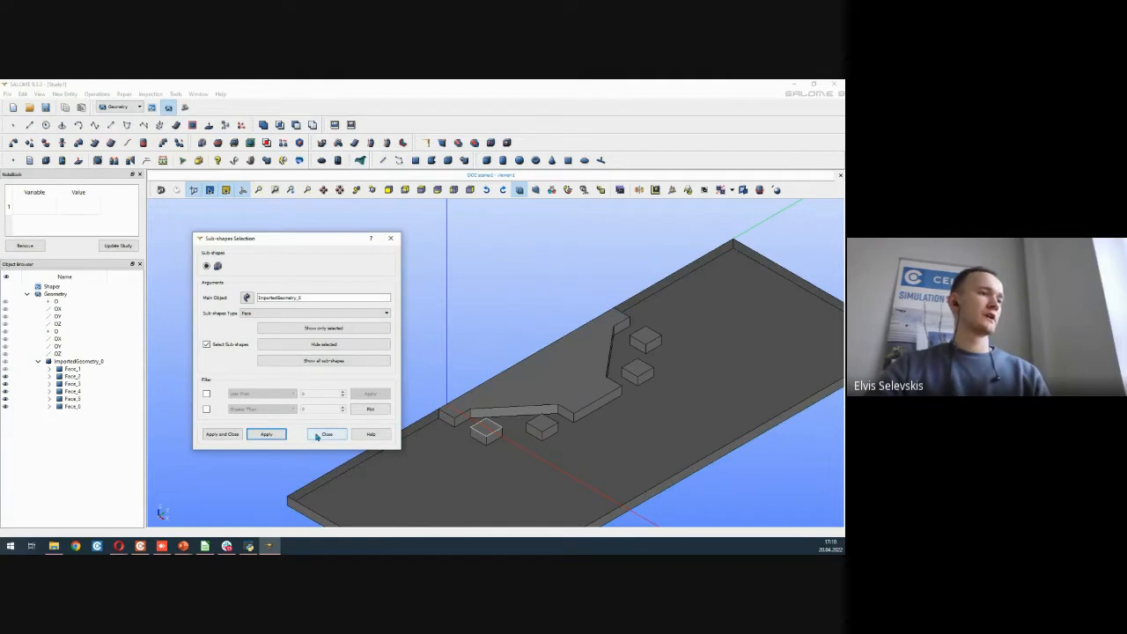
{"action": "left_click", "coordinate": [326, 435]}
Step: Hide ImportedGeometry_0 and check the extracted Face_1 and Face_2 by switching their visibility off and on
{"action": "left_click", "coordinate": [7, 362]}
{"action": "left_click", "coordinate": [6, 369]}
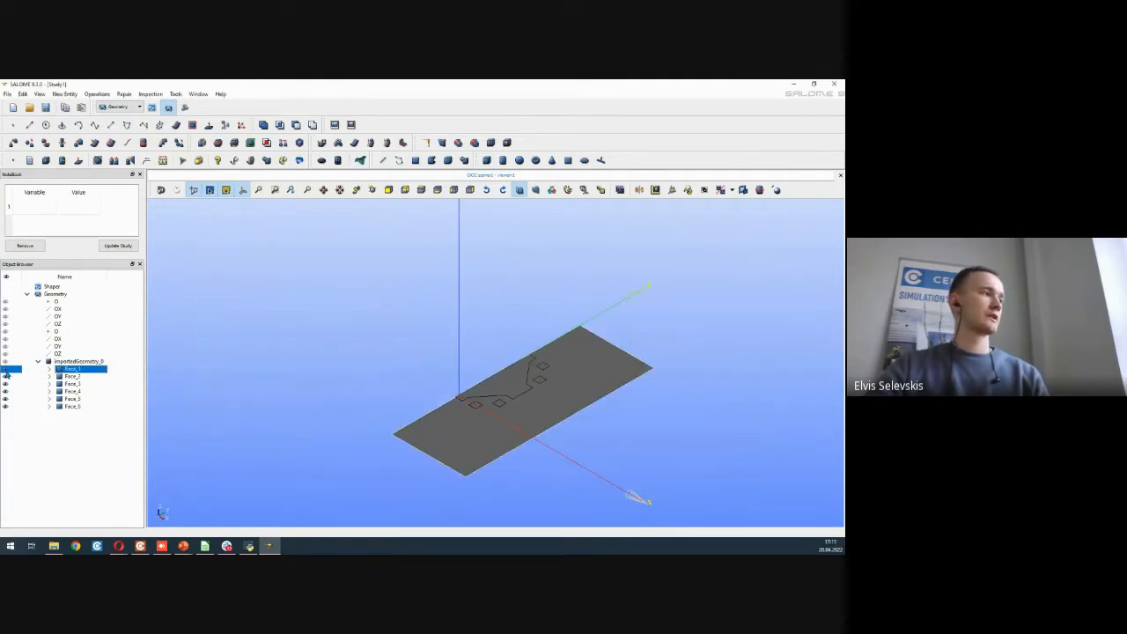
{"action": "left_click", "coordinate": [6, 369]}
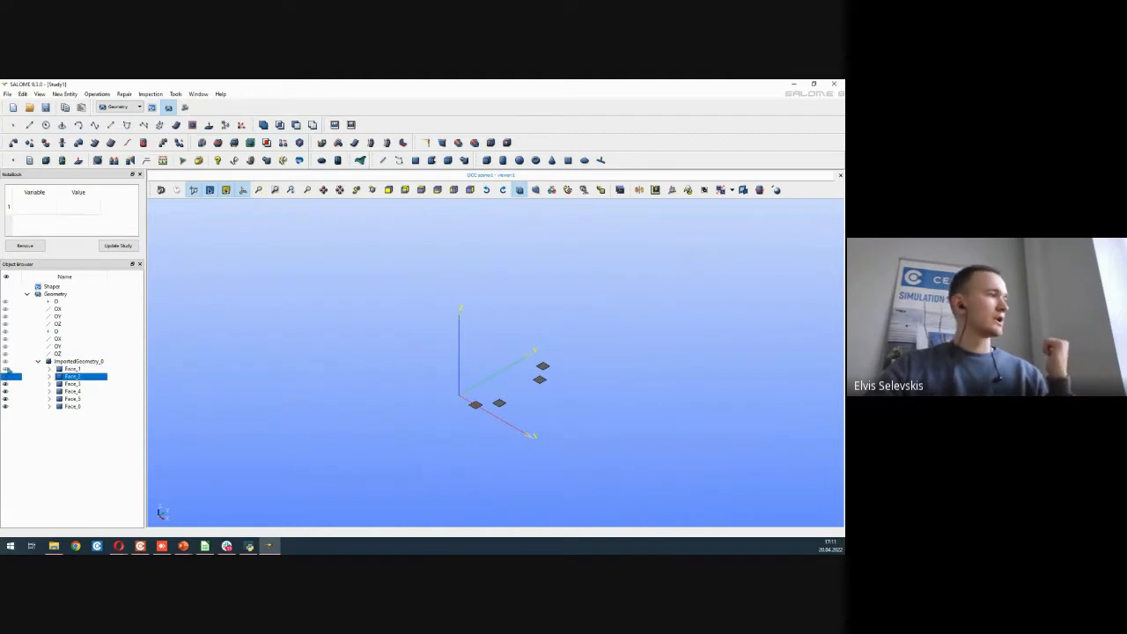
{"action": "left_click", "coordinate": [6, 369]}
{"action": "double_click", "coordinate": [6, 370]}
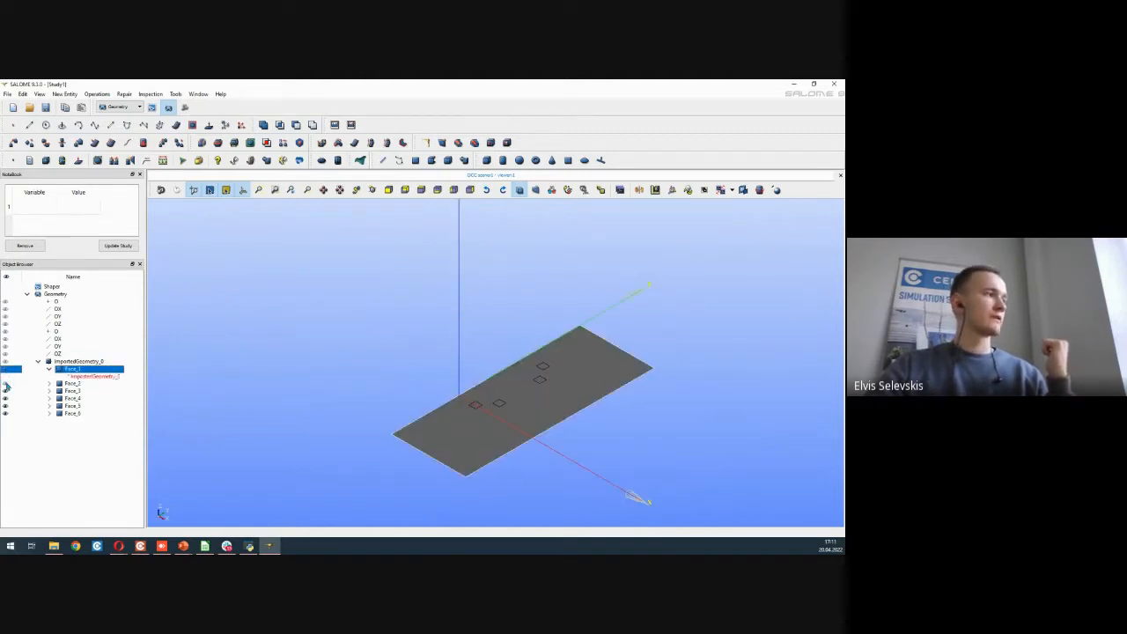
{"action": "left_click", "coordinate": [7, 385]}
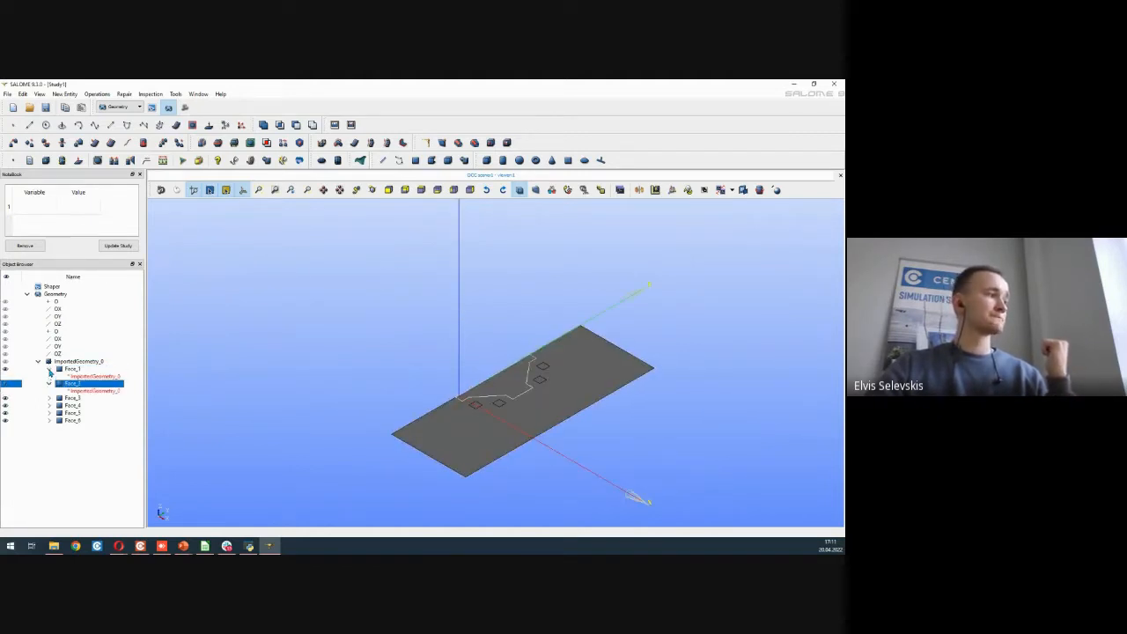
{"action": "left_click", "coordinate": [49, 369]}
Step: Select Face_1 through Face_6 in the object tree and start exporting them in STEP format
{"action": "left_click", "coordinate": [72, 369]}
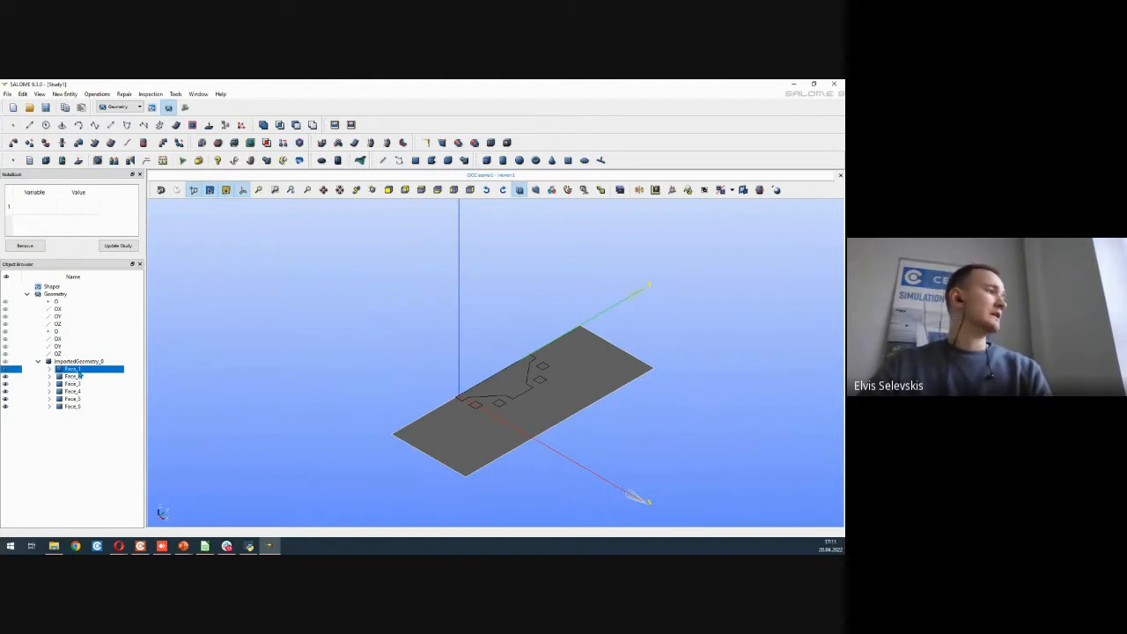
{"action": "left_click", "coordinate": [73, 406]}
{"action": "left_click", "coordinate": [72, 369], "text": "shift"}
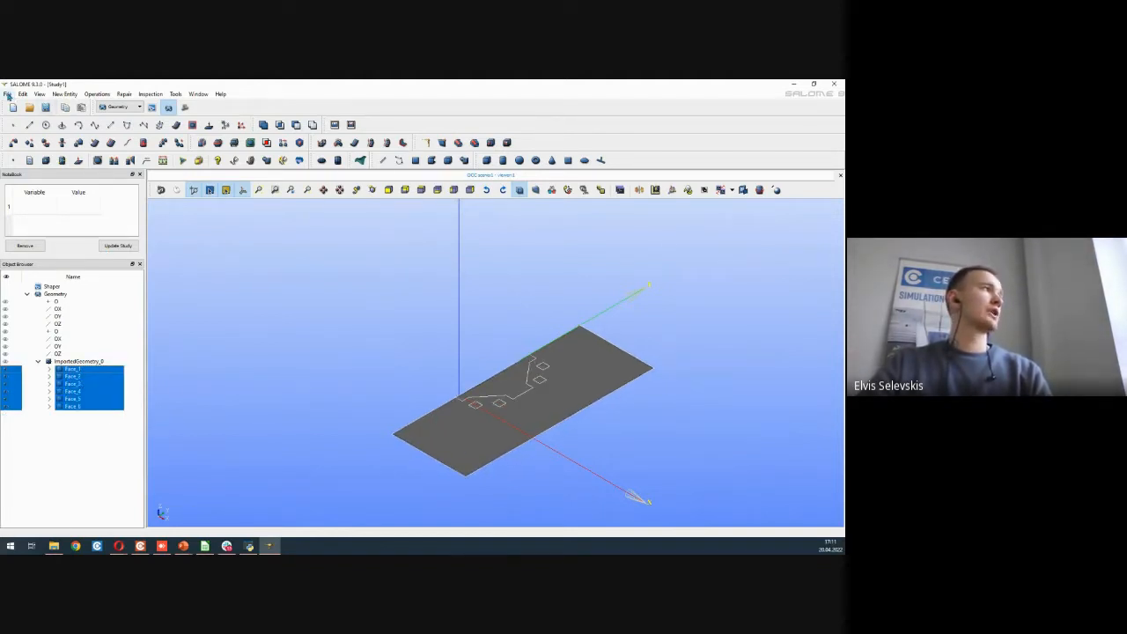
{"action": "left_click", "coordinate": [7, 94]}
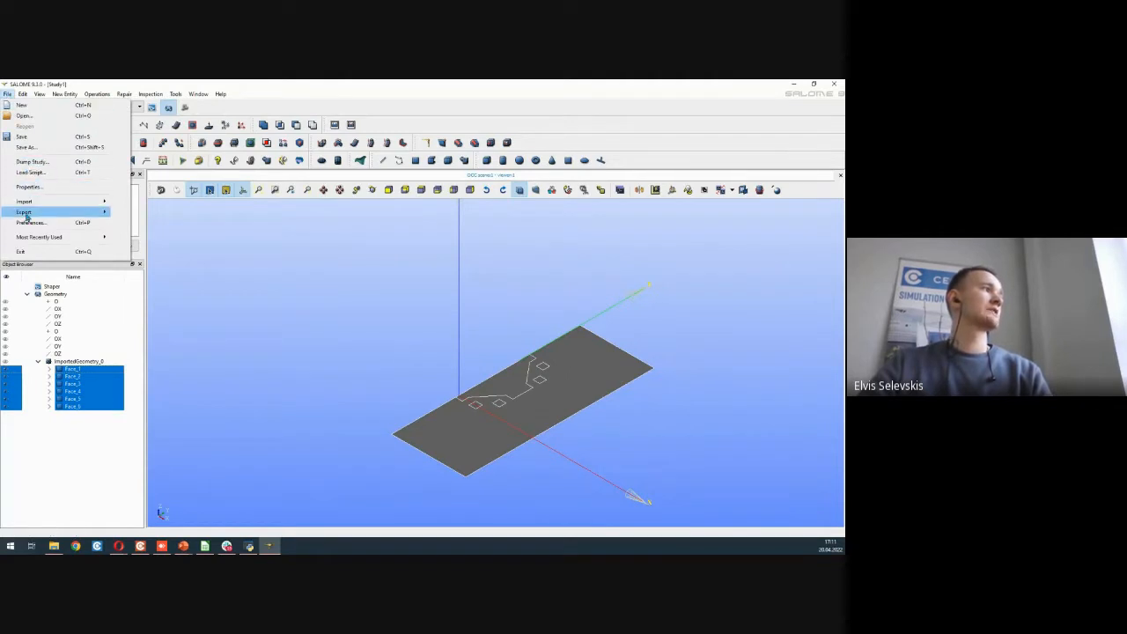
{"action": "mouse_move", "coordinate": [29, 215]}
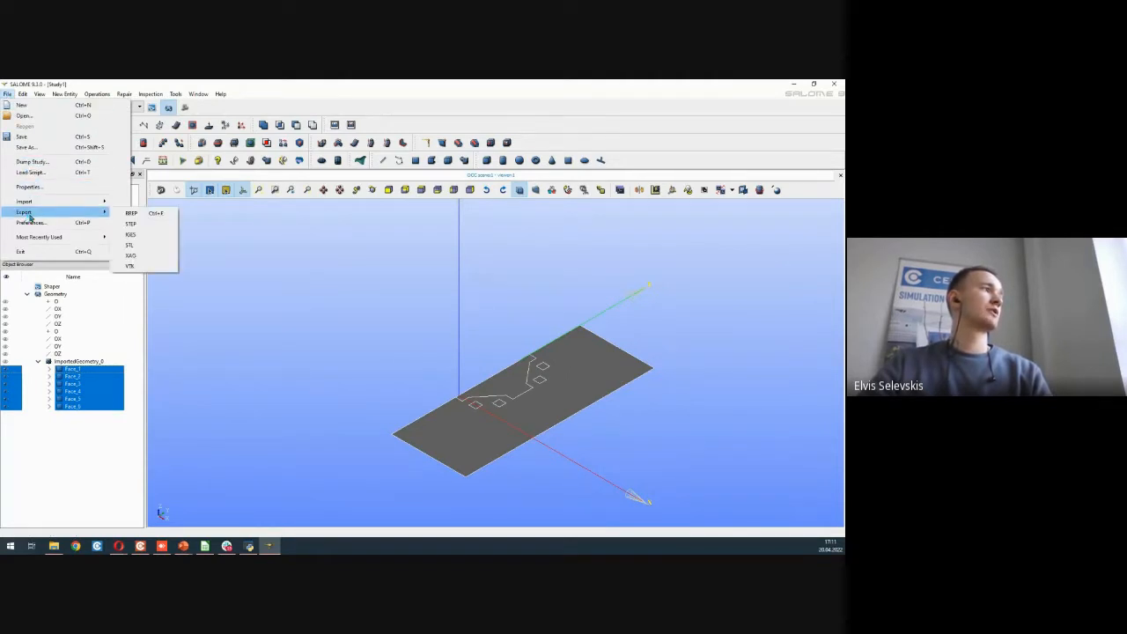
{"action": "left_click", "coordinate": [132, 224]}
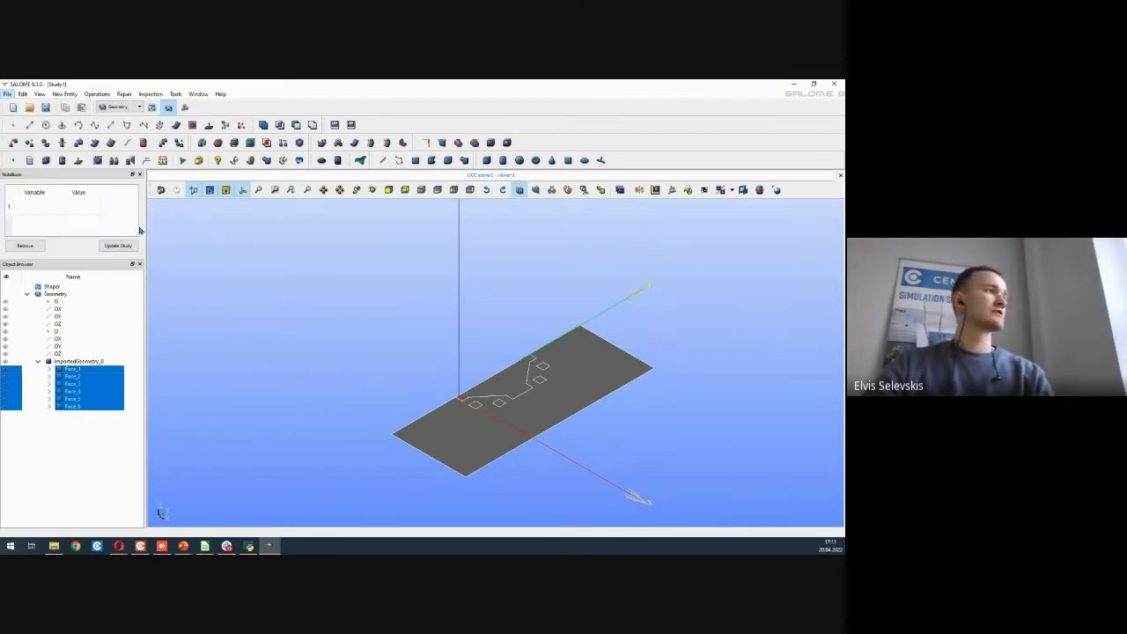
Step: Save each selected face to the Desktop as its own STEP file, keeping the proposed file names and metre units, and clear the selection
{"action": "left_click", "coordinate": [319, 250]}
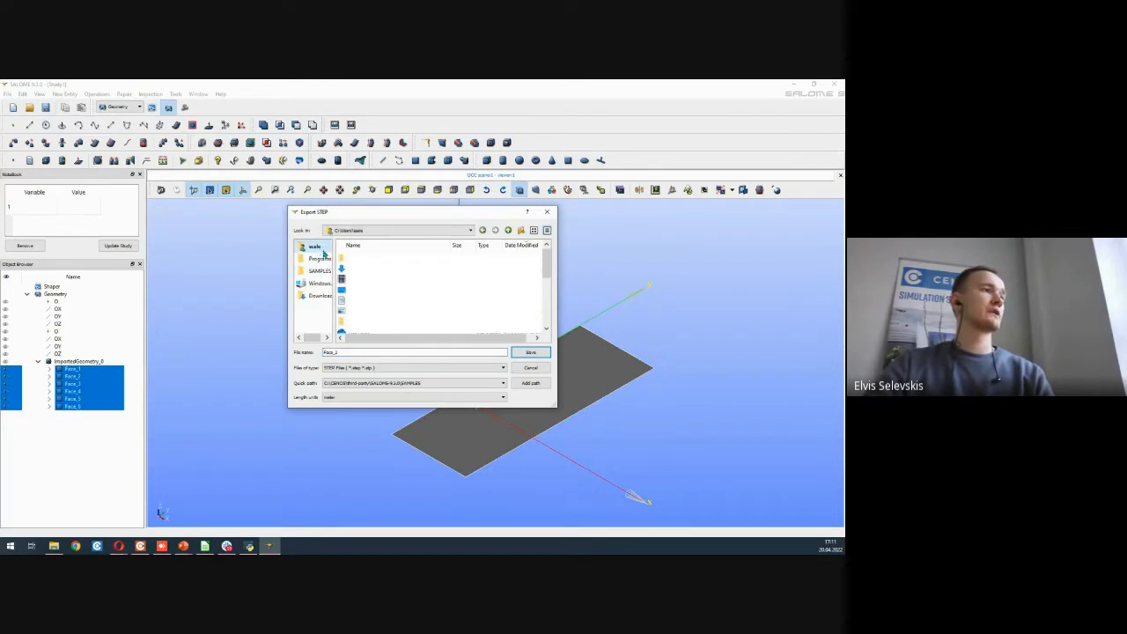
{"action": "double_click", "coordinate": [343, 284]}
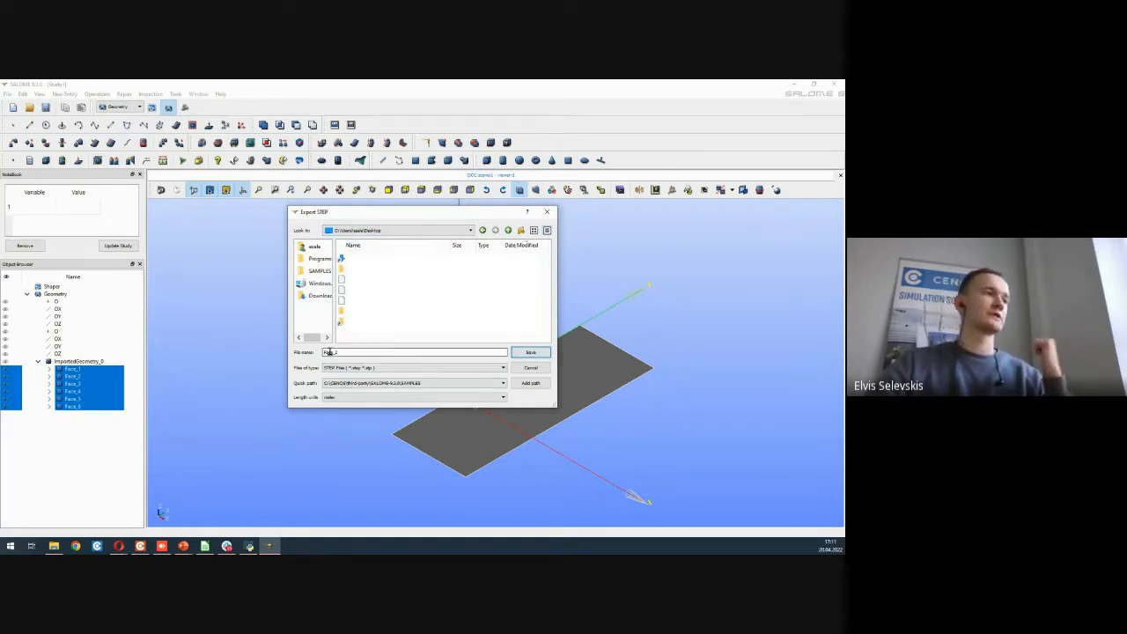
{"action": "left_click", "coordinate": [530, 353]}
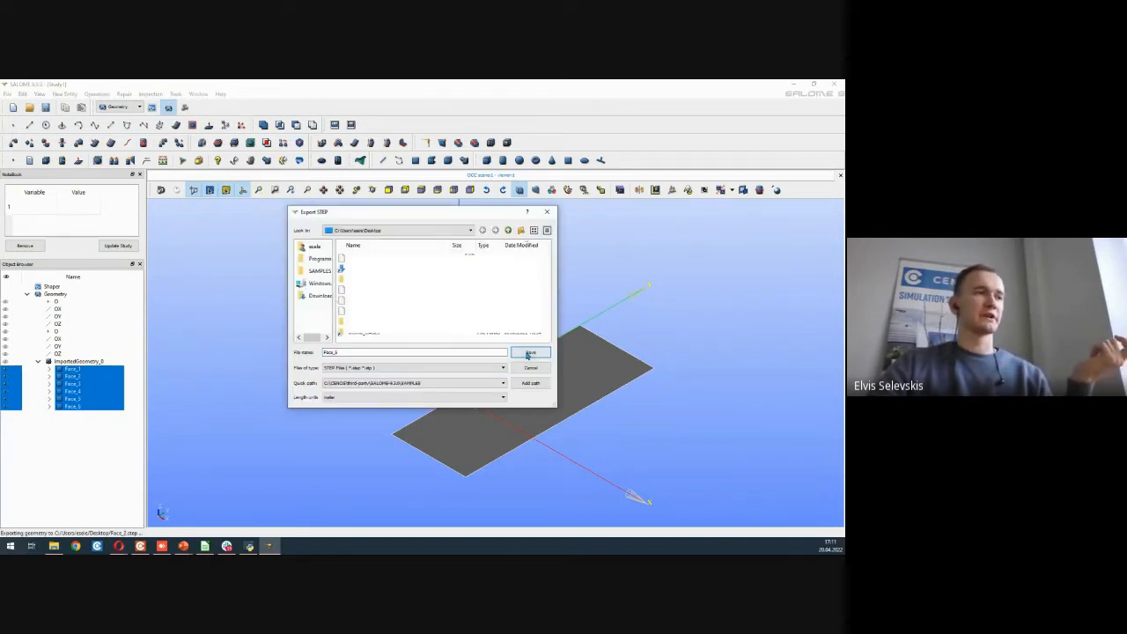
{"action": "left_click", "coordinate": [530, 353]}
{"action": "left_click", "coordinate": [530, 353]}
{"action": "left_click", "coordinate": [529, 353]}
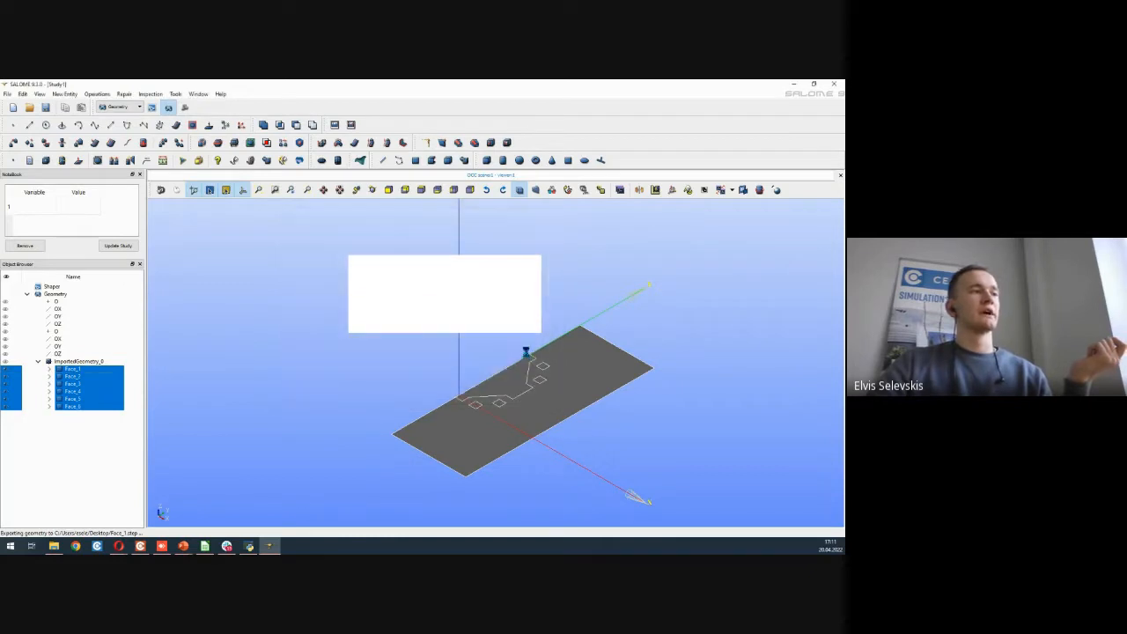
{"action": "left_click", "coordinate": [530, 353]}
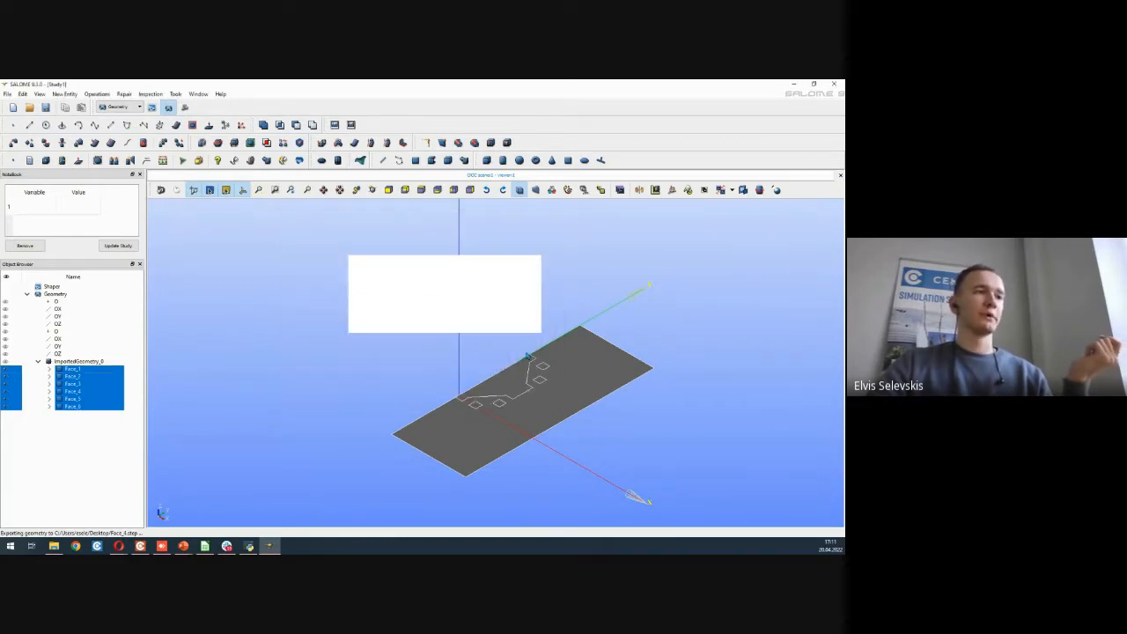
{"action": "left_click", "coordinate": [529, 353]}
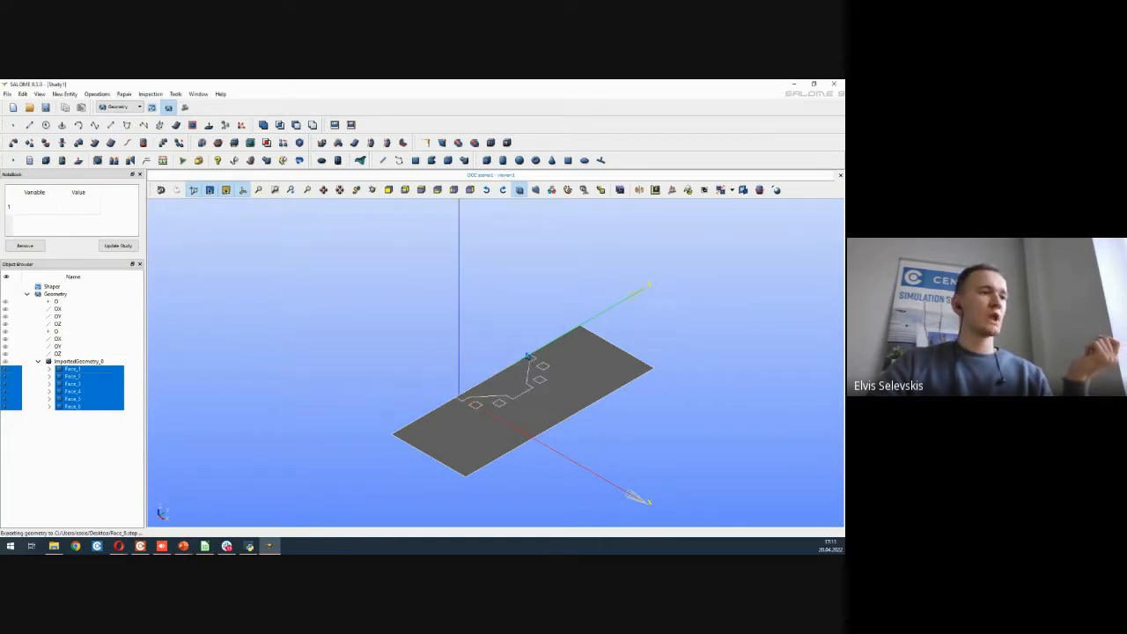
{"action": "left_click", "coordinate": [458, 347]}
{"action": "scroll", "coordinate": [418, 325], "scroll_direction": "down", "scroll_amount": 3}
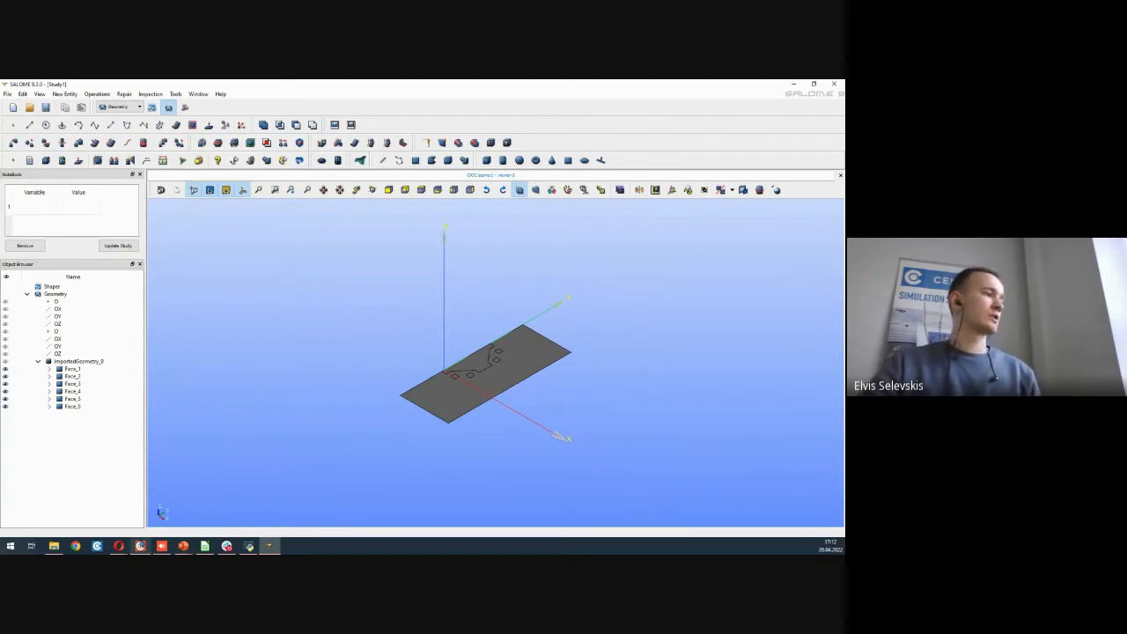
Step: Switch to CENOS Induction Heating and create a new case with the Advanced geometry editor as geometry source
{"action": "left_click", "coordinate": [140, 546]}
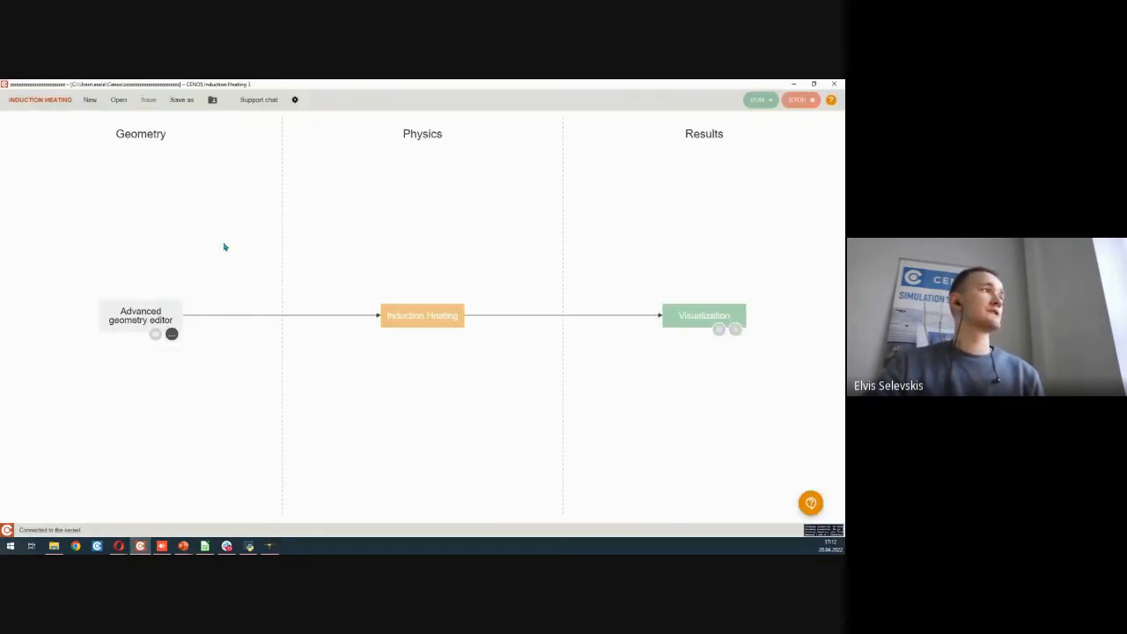
{"action": "left_click", "coordinate": [90, 100]}
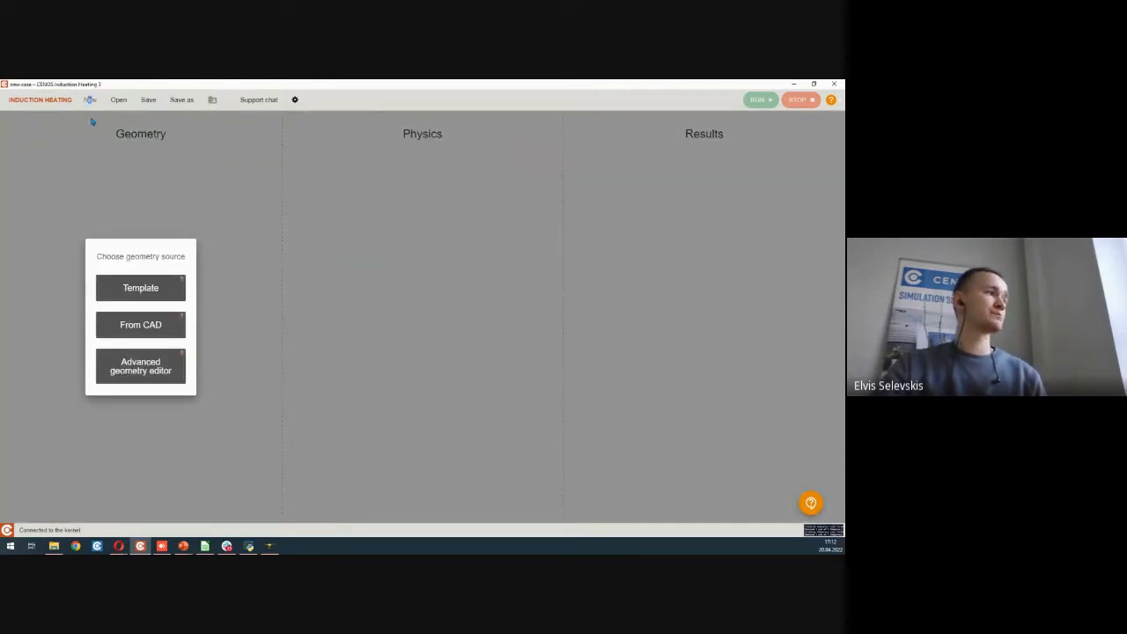
{"action": "left_click", "coordinate": [123, 371]}
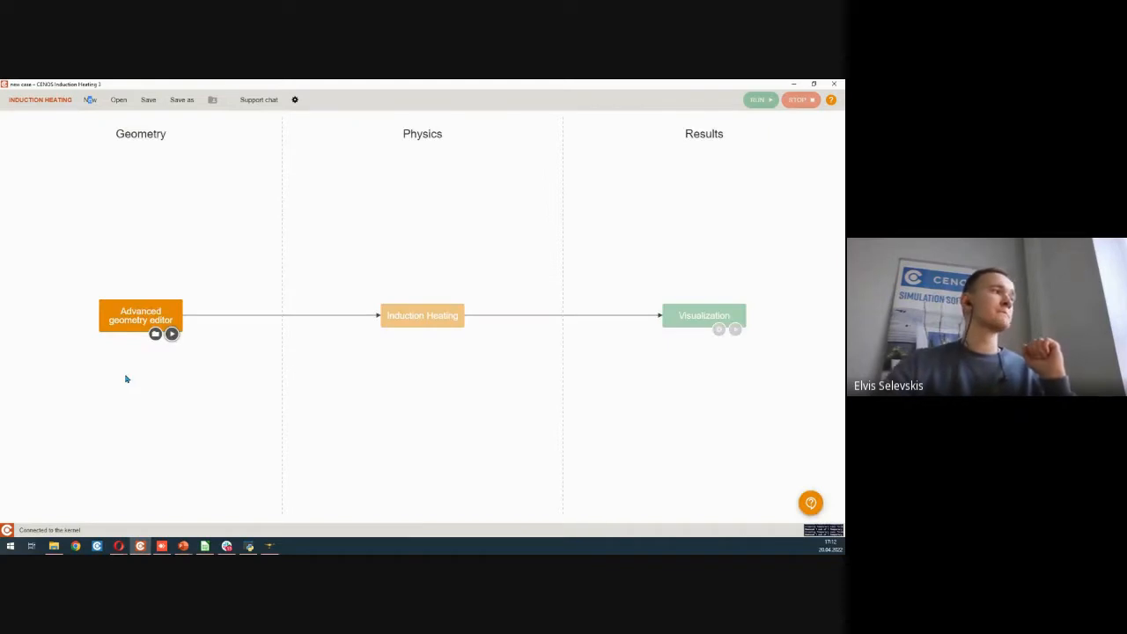
Step: Save the new case in the Cenos folder under the name CENOS_Webinar_1
{"action": "left_click", "coordinate": [180, 105]}
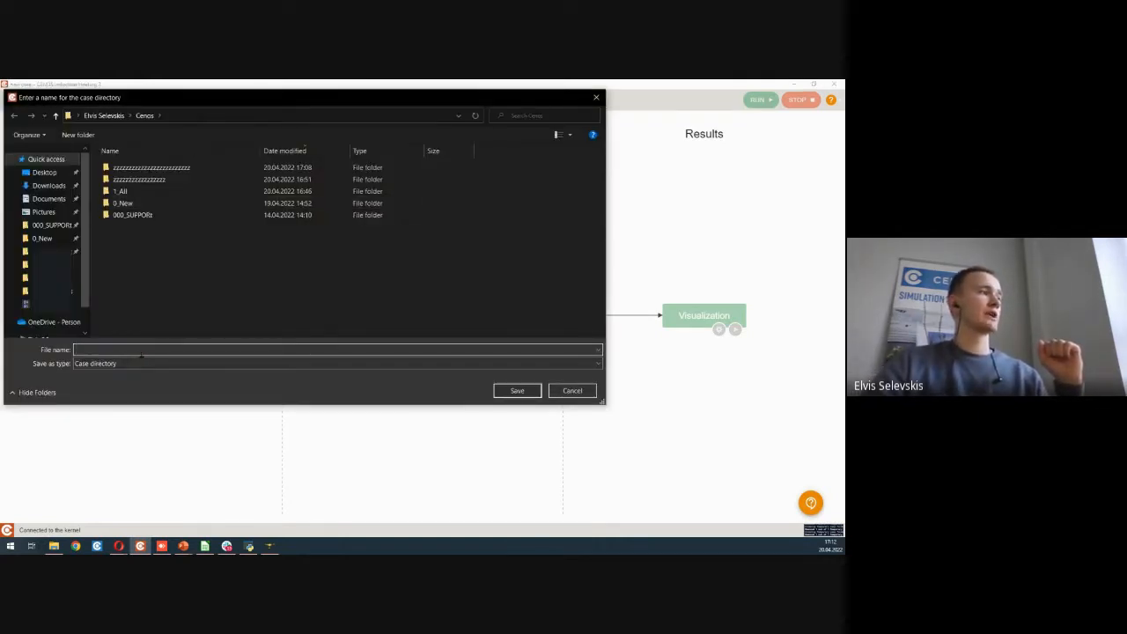
{"action": "type", "text": "CENOS_"}
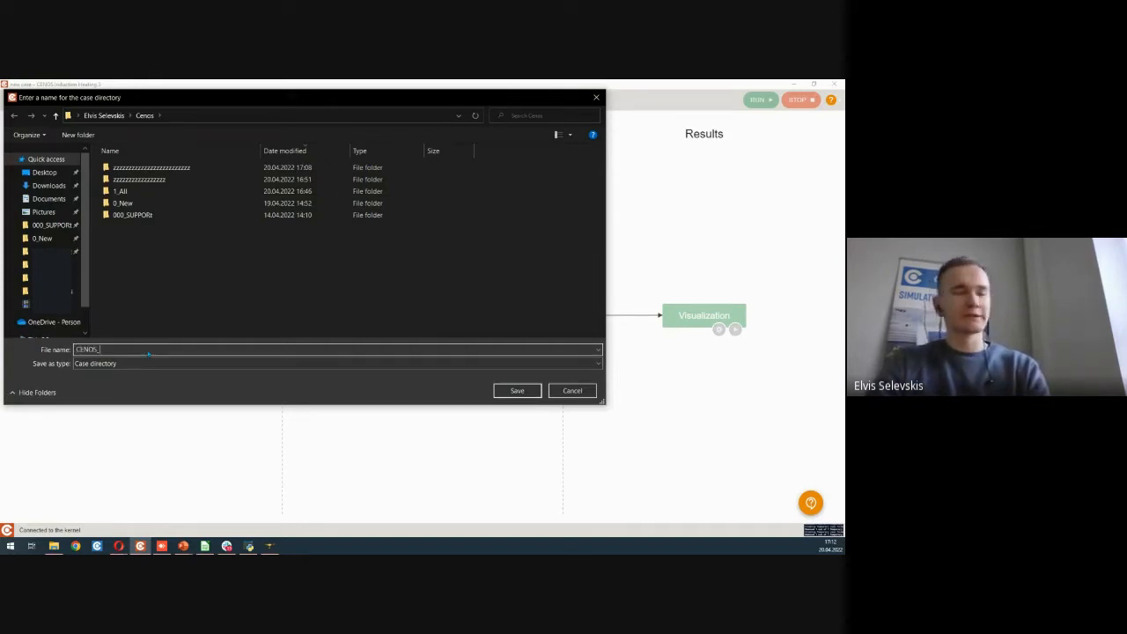
{"action": "type", "text": "Webinar"}
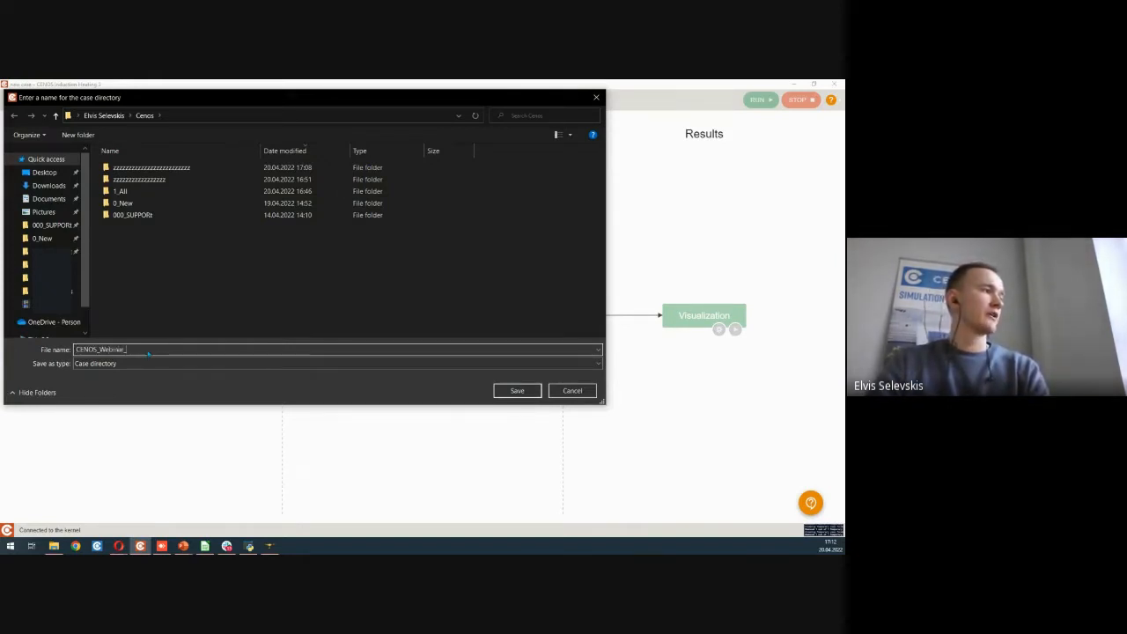
{"action": "type", "text": "_1"}
{"action": "key", "text": "Return"}
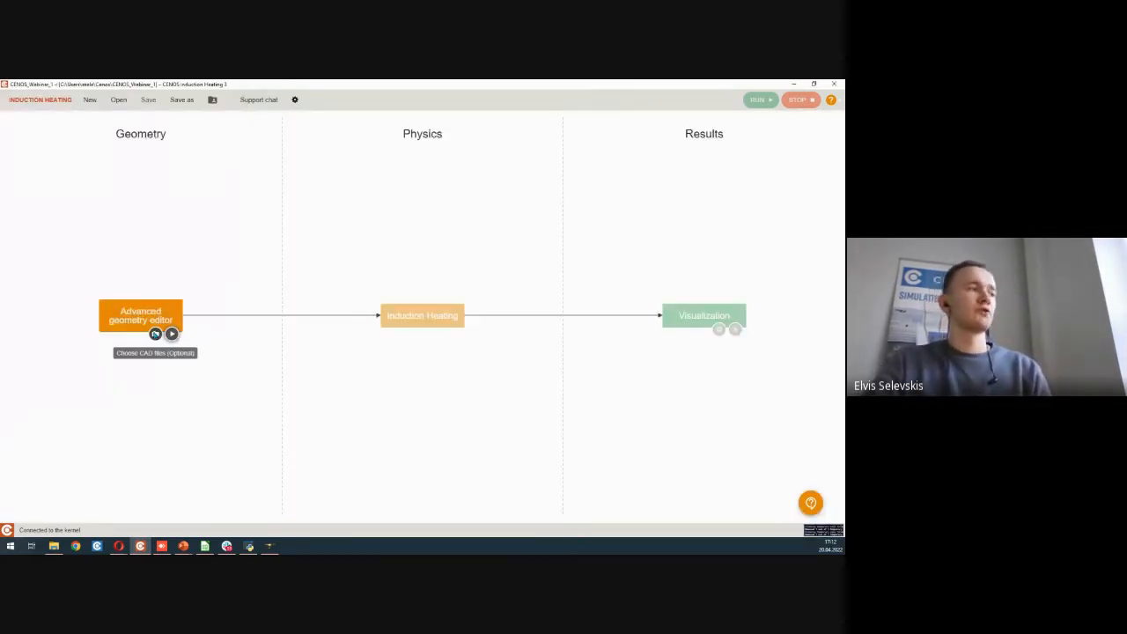
Step: Load Face_1.step through Face_6.step from the Desktop as CAD files for the advanced geometry editor
{"action": "left_click", "coordinate": [155, 333]}
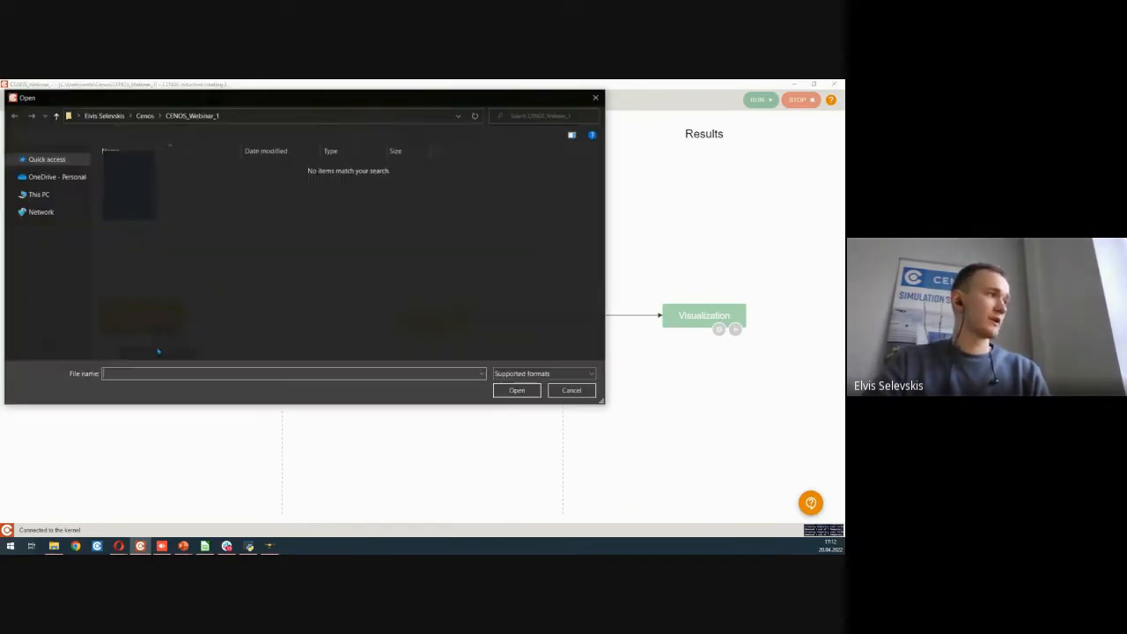
{"action": "left_click", "coordinate": [44, 173]}
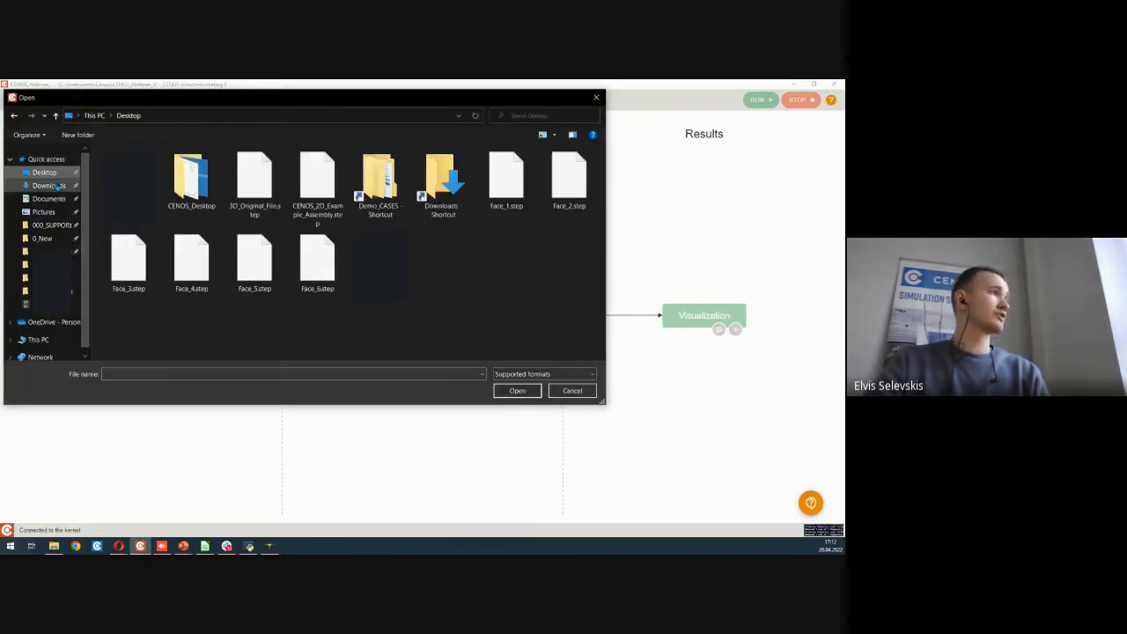
{"action": "left_click", "coordinate": [528, 184]}
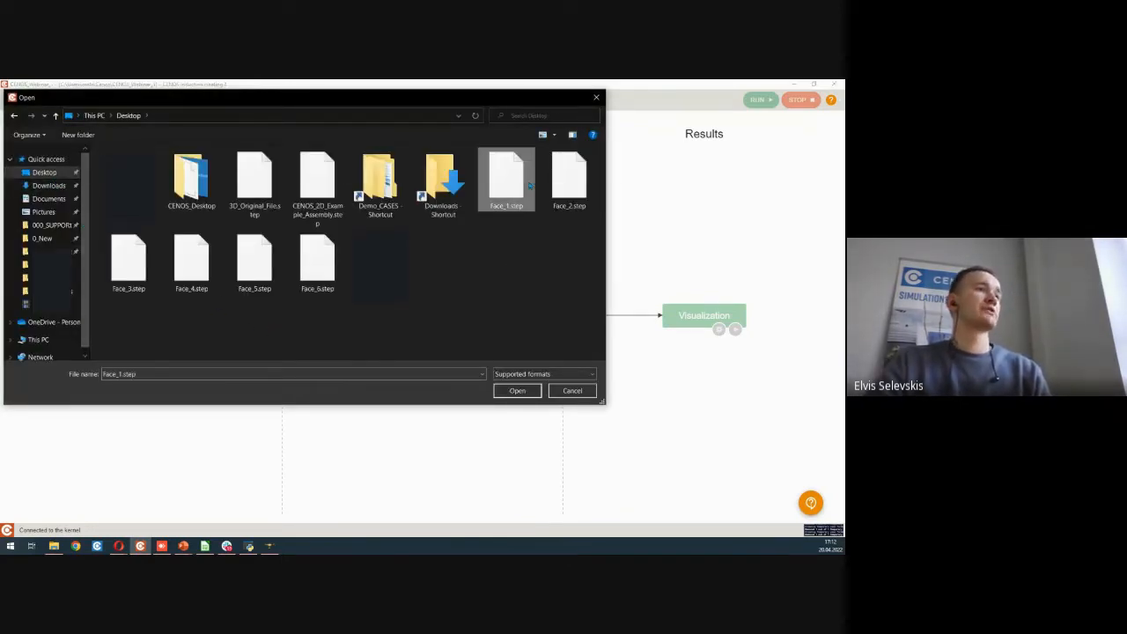
{"action": "left_click", "coordinate": [565, 185], "text": "ctrl"}
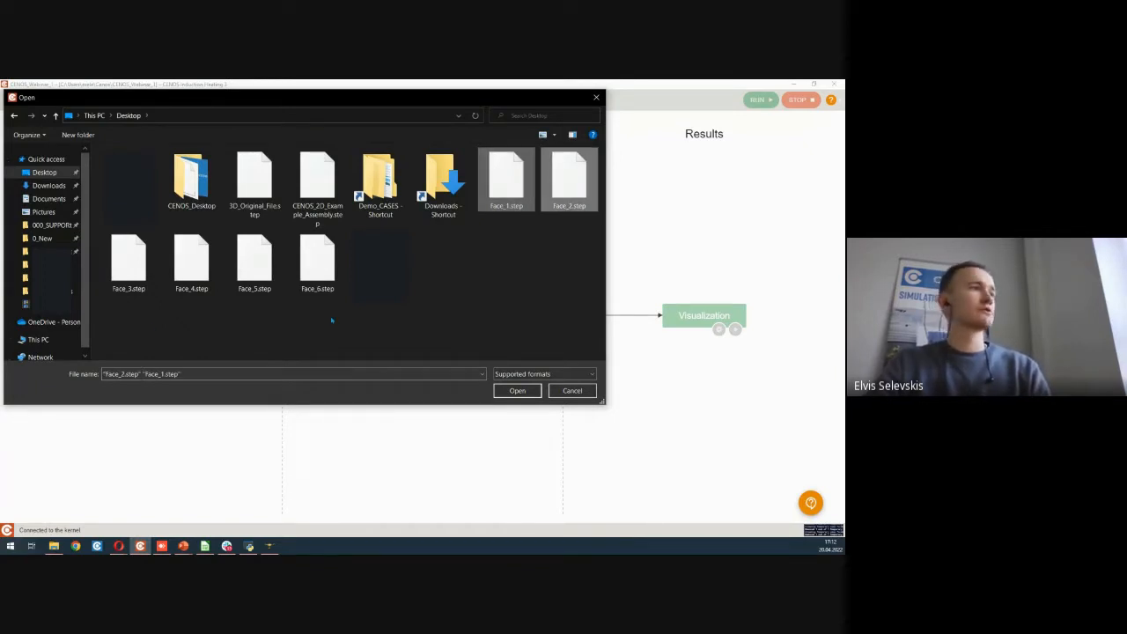
{"action": "left_click_drag", "start_coordinate": [110, 303], "coordinate": [268, 293], "text": "ctrl"}
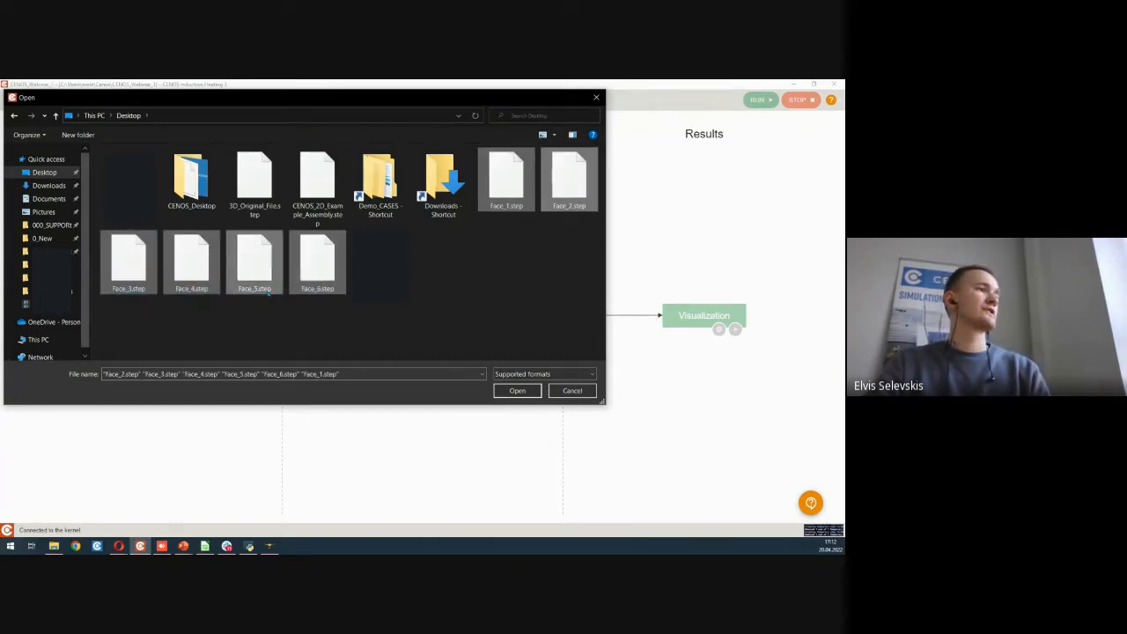
{"action": "left_click", "coordinate": [520, 392]}
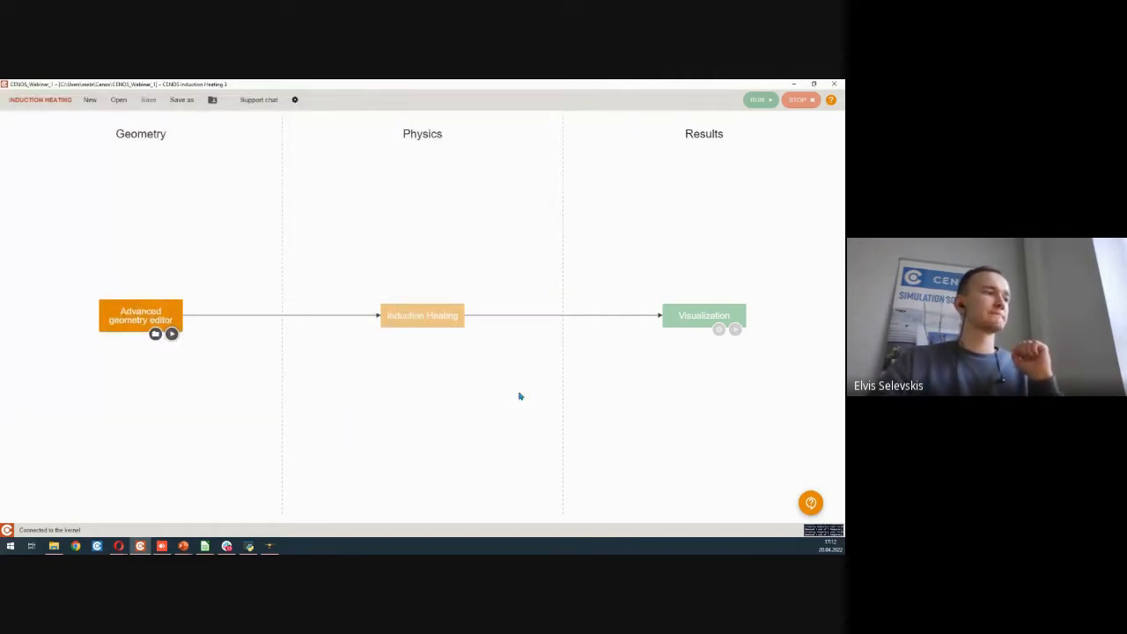
Step: Launch the advanced geometry editor from the case workflow and maximize its SALOME window
{"action": "left_click", "coordinate": [171, 334]}
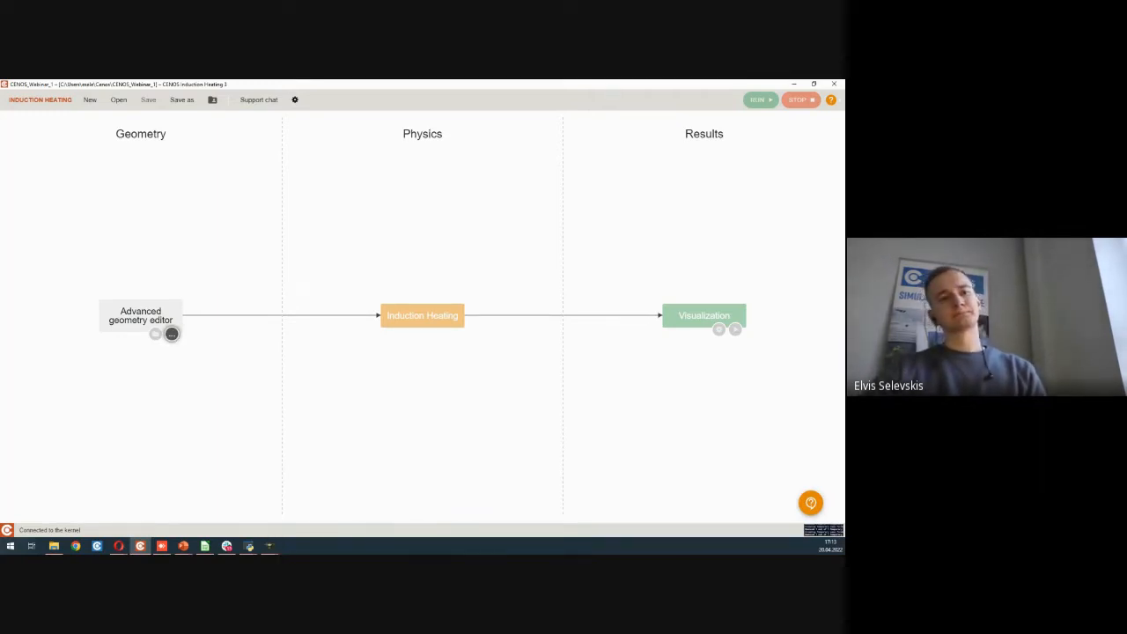
{"action": "left_click_drag", "start_coordinate": [845, 304], "coordinate": [362, 115]}
{"action": "left_click_drag", "start_coordinate": [607, 130], "coordinate": [621, 109]}
{"action": "left_click", "coordinate": [794, 109]}
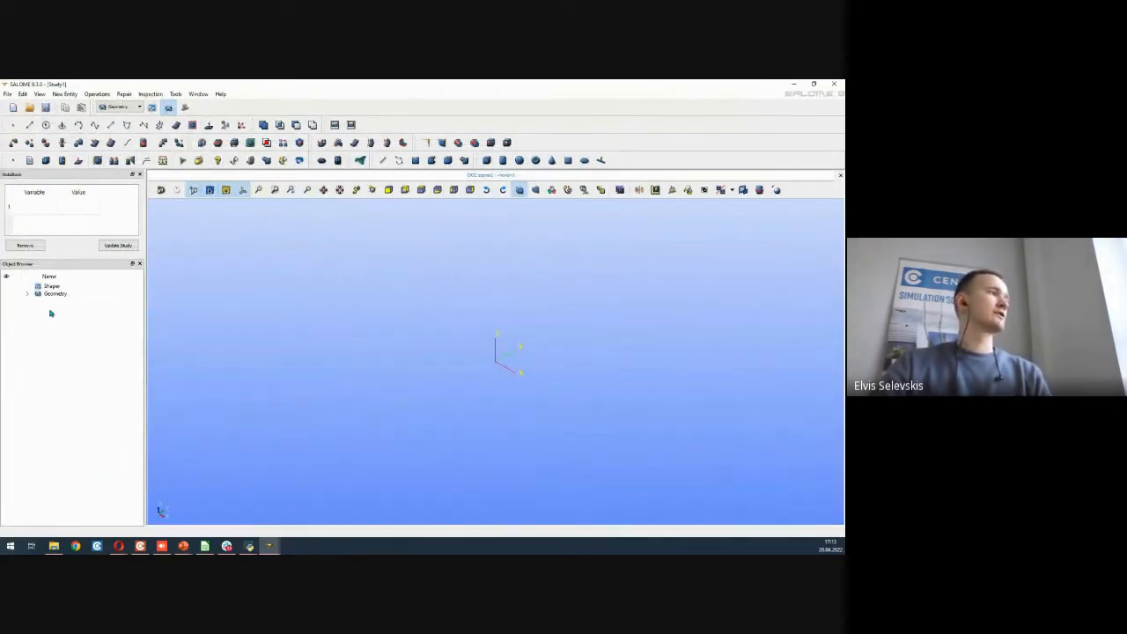
Step: Show ImportedGeometry_0 through ImportedGeometry_5 in the viewer and fit them all in the view
{"action": "left_click", "coordinate": [27, 294]}
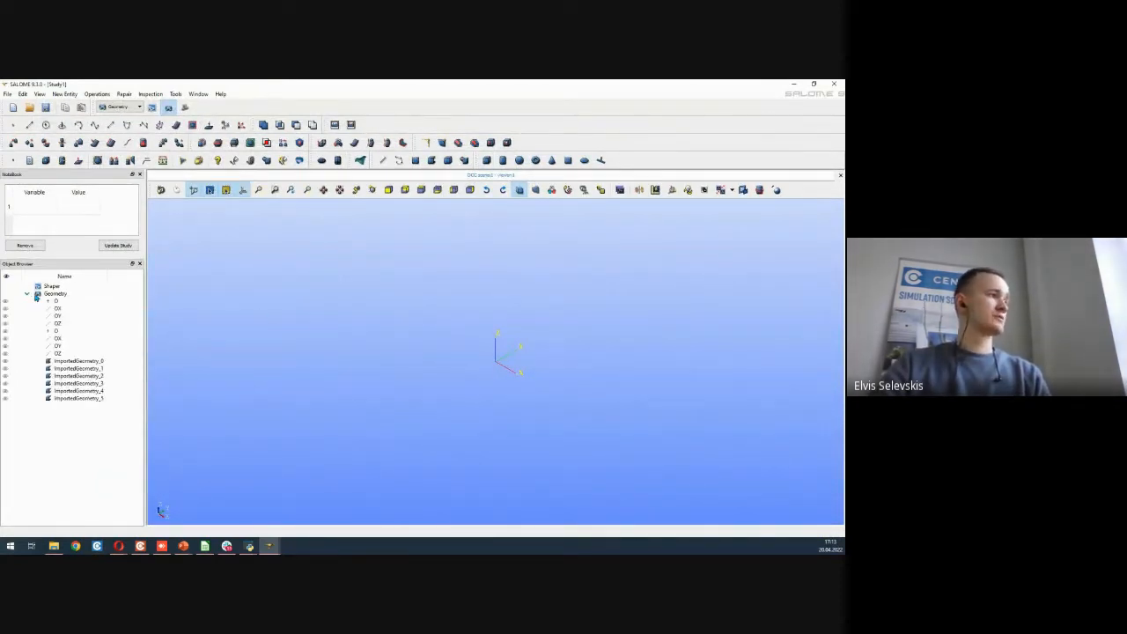
{"action": "left_click", "coordinate": [5, 362]}
{"action": "left_click", "coordinate": [5, 369]}
{"action": "left_click", "coordinate": [5, 383]}
{"action": "left_click", "coordinate": [6, 377]}
{"action": "left_click", "coordinate": [5, 391]}
{"action": "left_click", "coordinate": [6, 398]}
{"action": "left_click", "coordinate": [21, 427]}
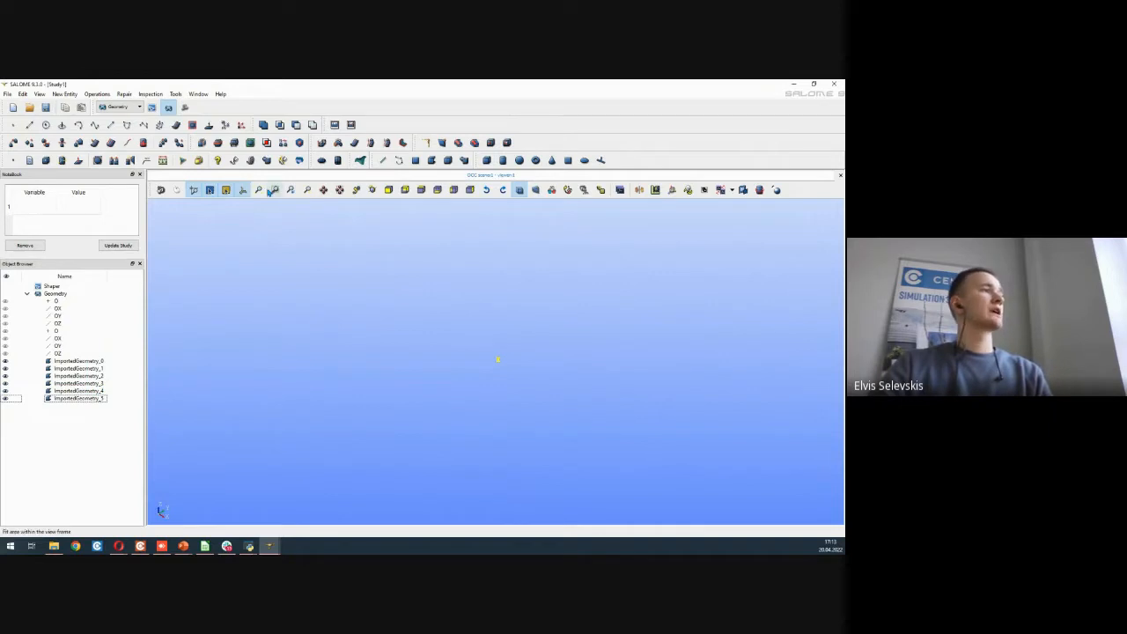
{"action": "left_click", "coordinate": [261, 192]}
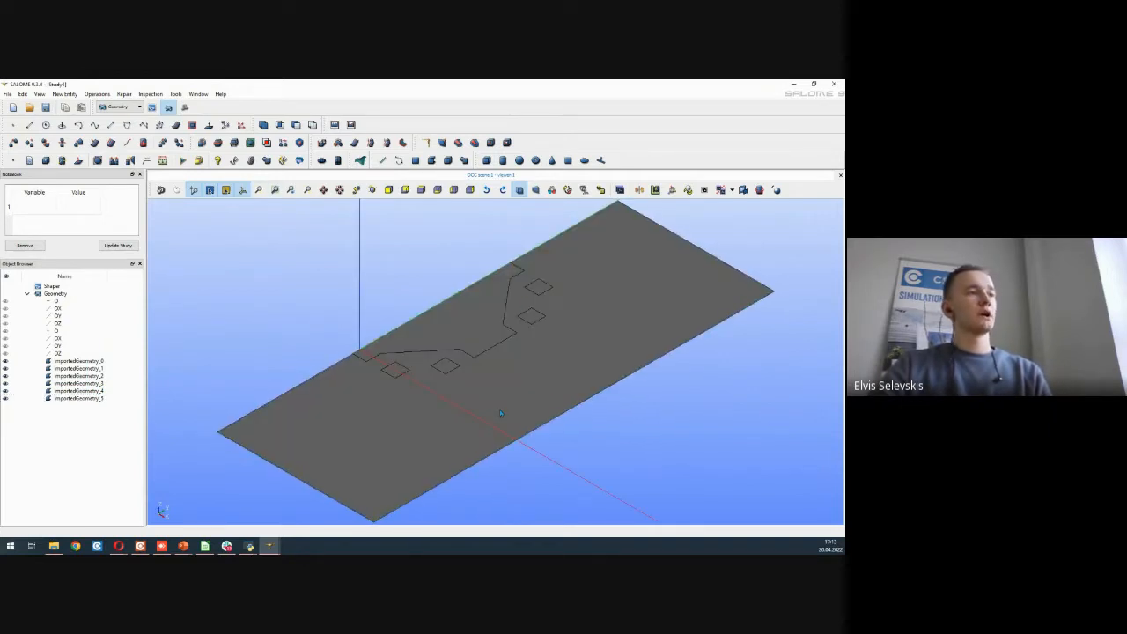
{"action": "scroll", "coordinate": [512, 361], "scroll_direction": "down", "scroll_amount": 2}
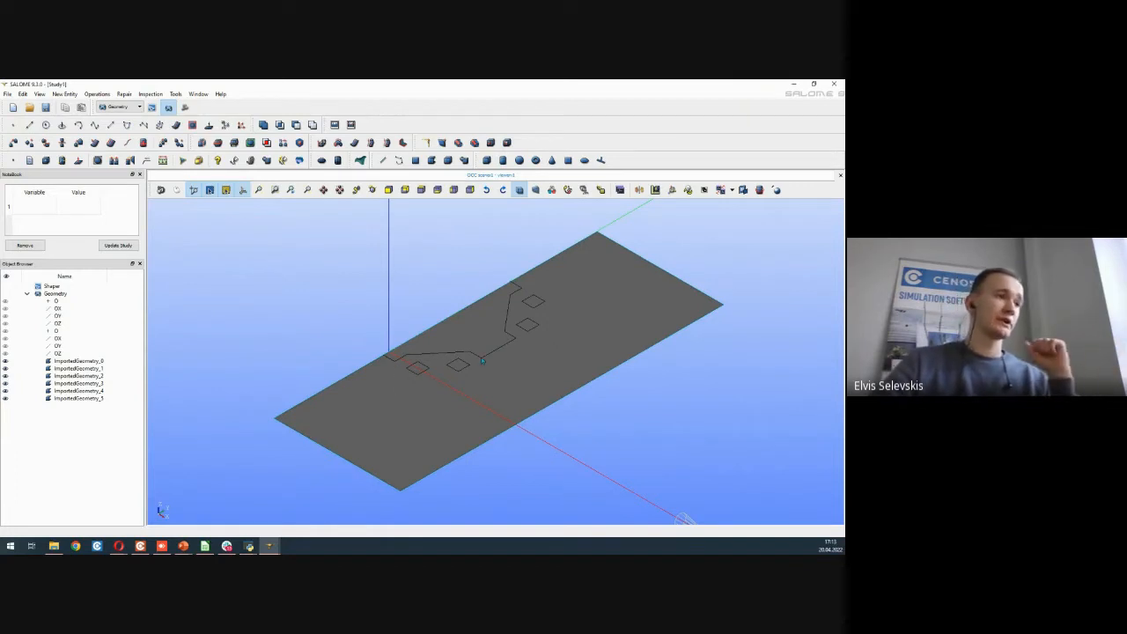
{"action": "scroll", "coordinate": [525, 356], "scroll_direction": "down", "scroll_amount": 2}
{"action": "scroll", "coordinate": [528, 358], "scroll_direction": "down", "scroll_amount": 2}
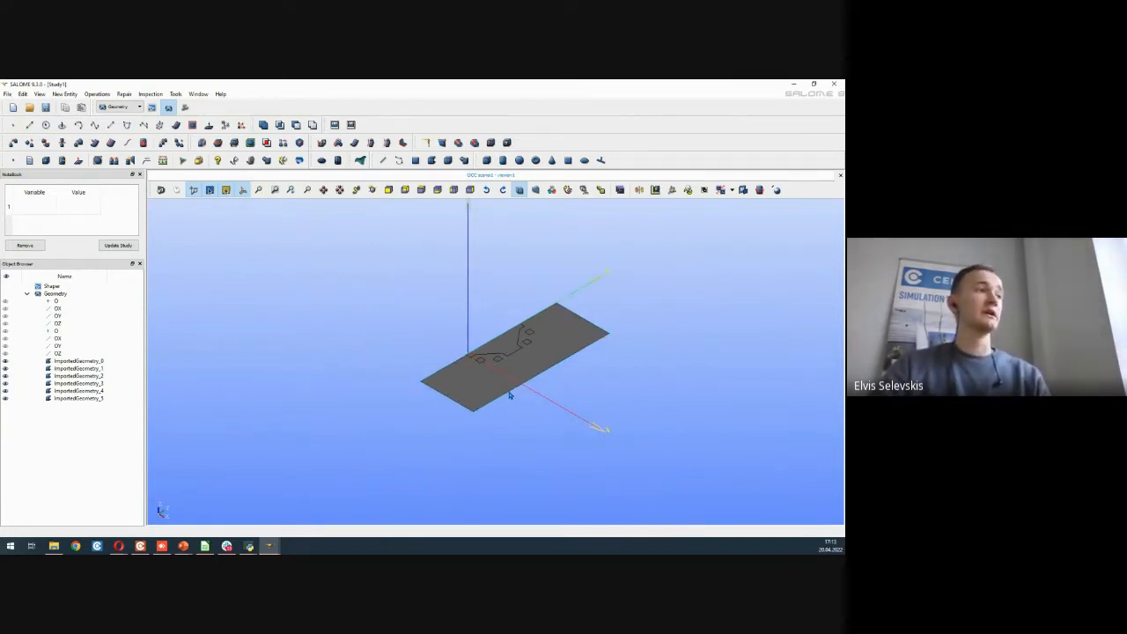
{"action": "scroll", "coordinate": [501, 369], "scroll_direction": "up", "scroll_amount": 4}
{"action": "scroll", "coordinate": [521, 418], "scroll_direction": "down", "scroll_amount": 2}
{"action": "scroll", "coordinate": [521, 418], "scroll_direction": "up", "scroll_amount": 2}
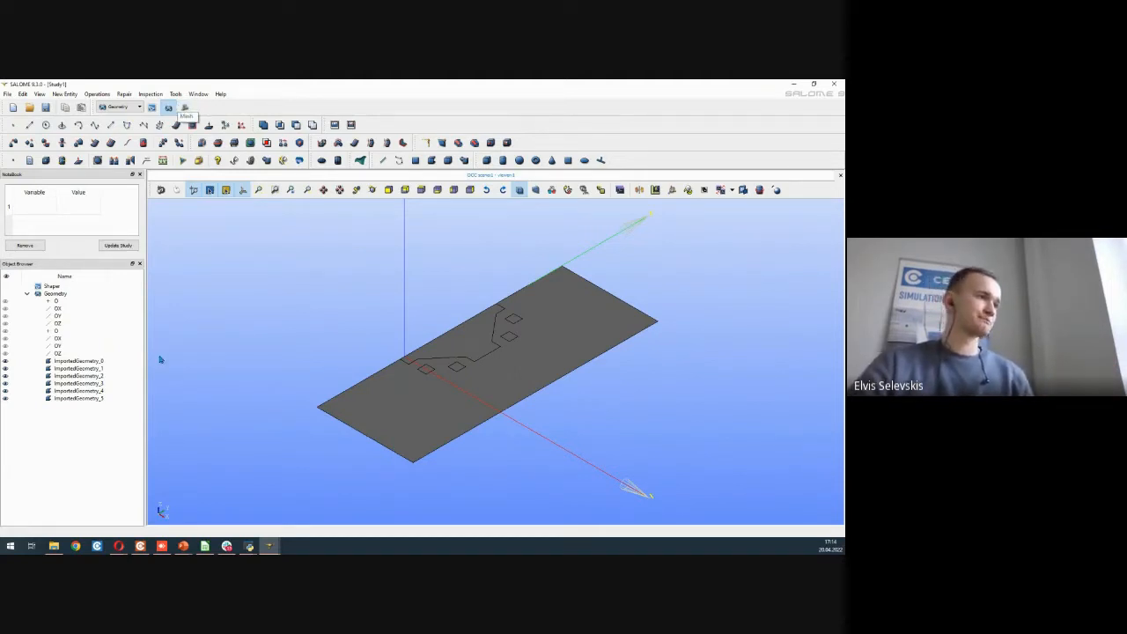
Step: Partition all six imported geometries with Face as the resulting type, and expand the new partition in the object tree
{"action": "left_click", "coordinate": [112, 455]}
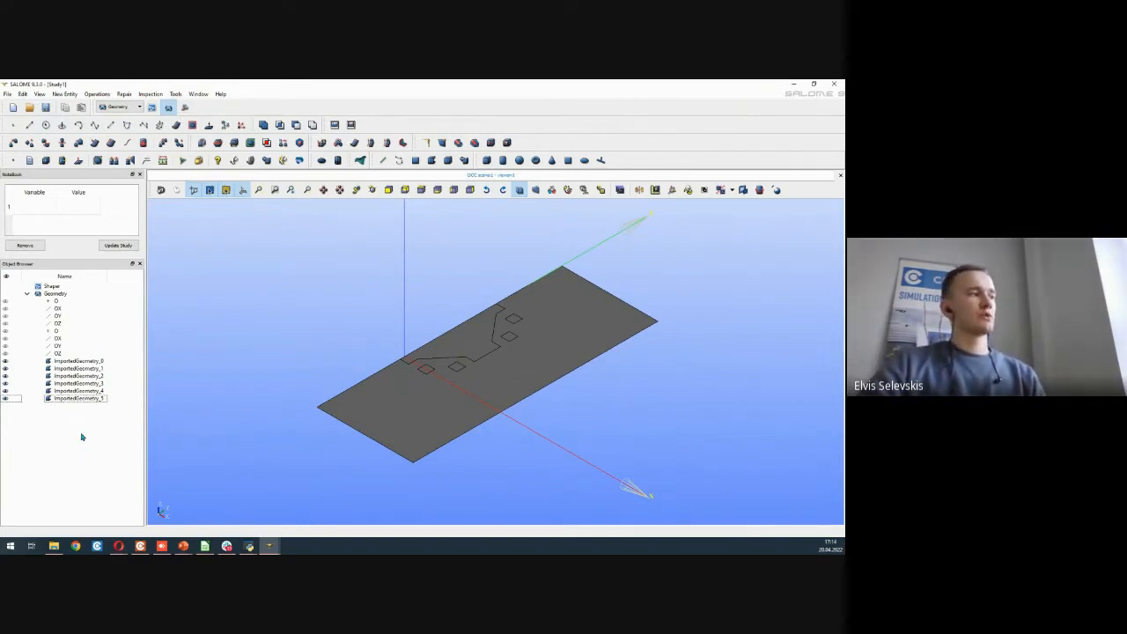
{"action": "left_click", "coordinate": [76, 363], "text": "shift"}
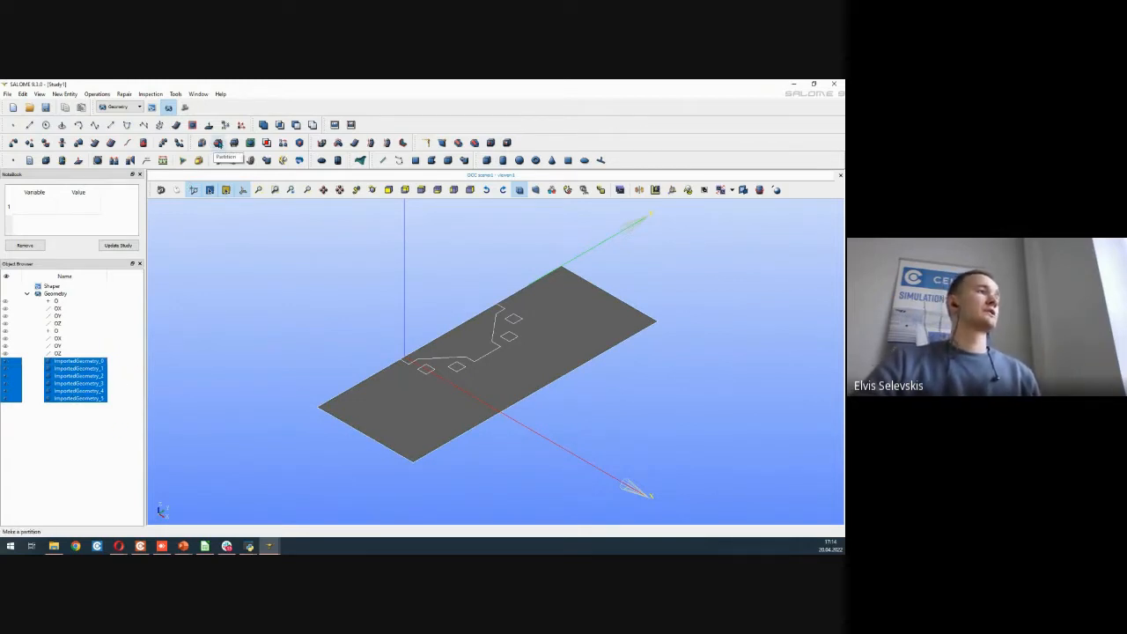
{"action": "left_click", "coordinate": [219, 143]}
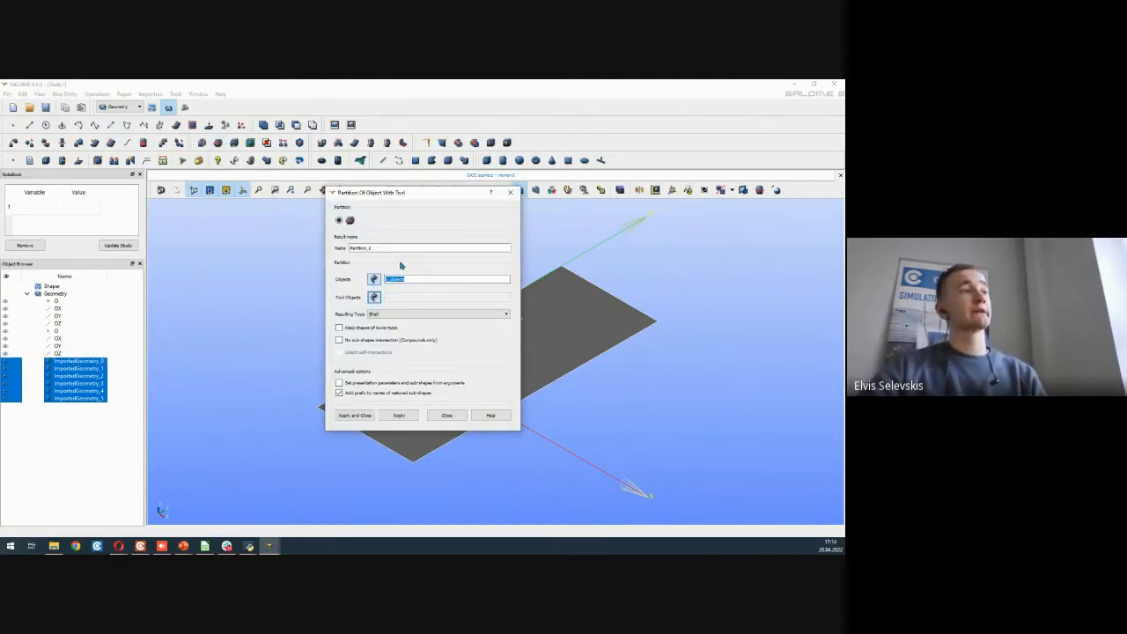
{"action": "left_click", "coordinate": [390, 315]}
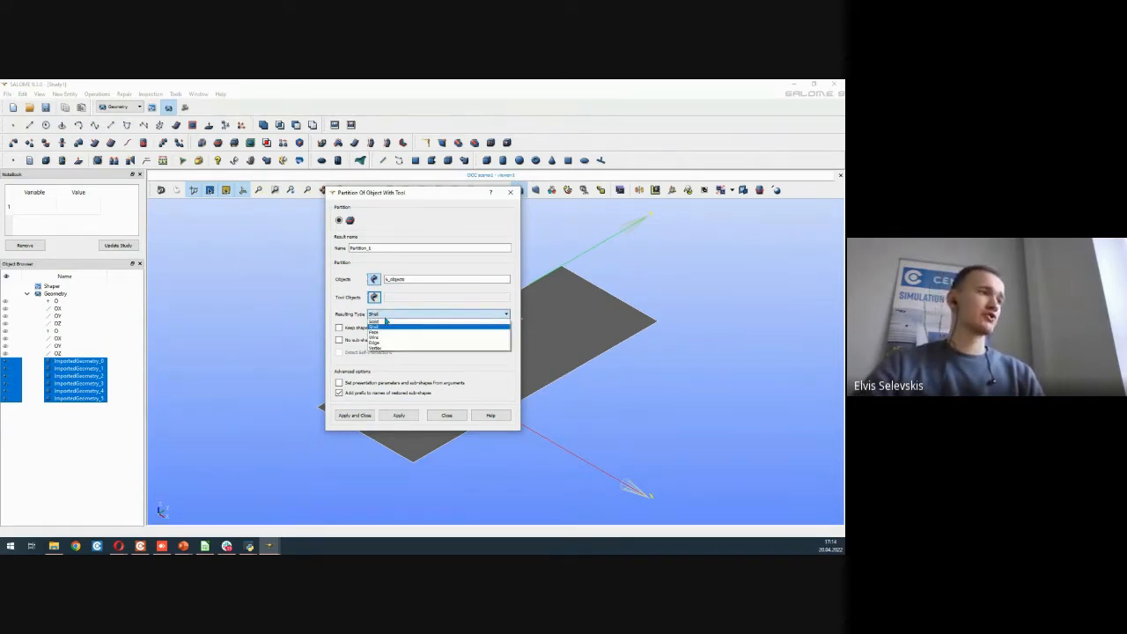
{"action": "left_click", "coordinate": [378, 332]}
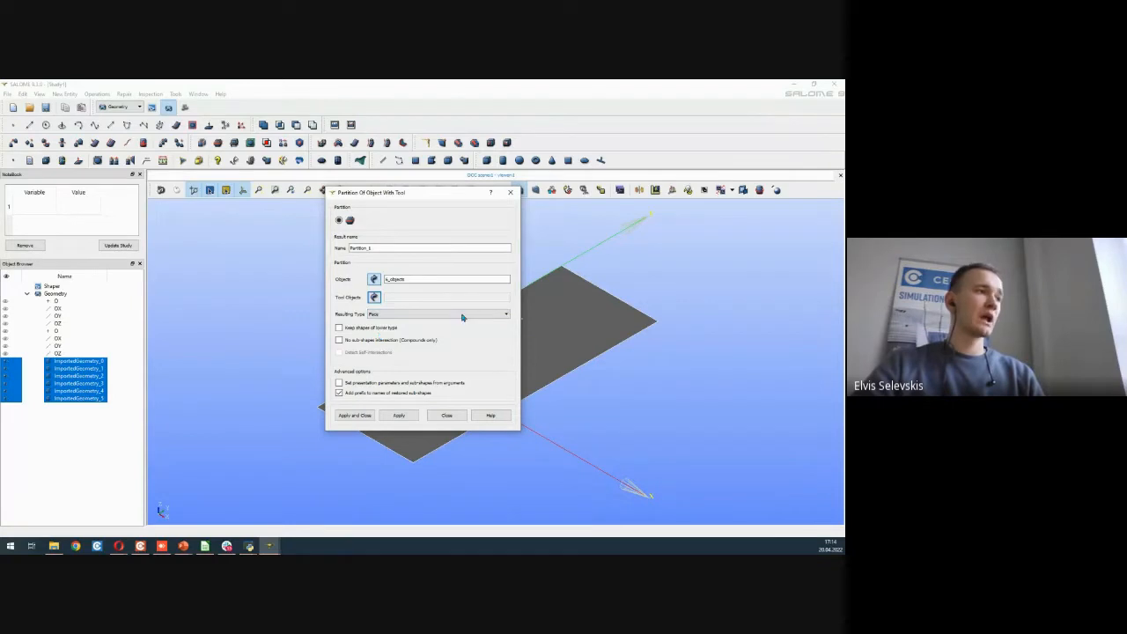
{"action": "left_click", "coordinate": [353, 416]}
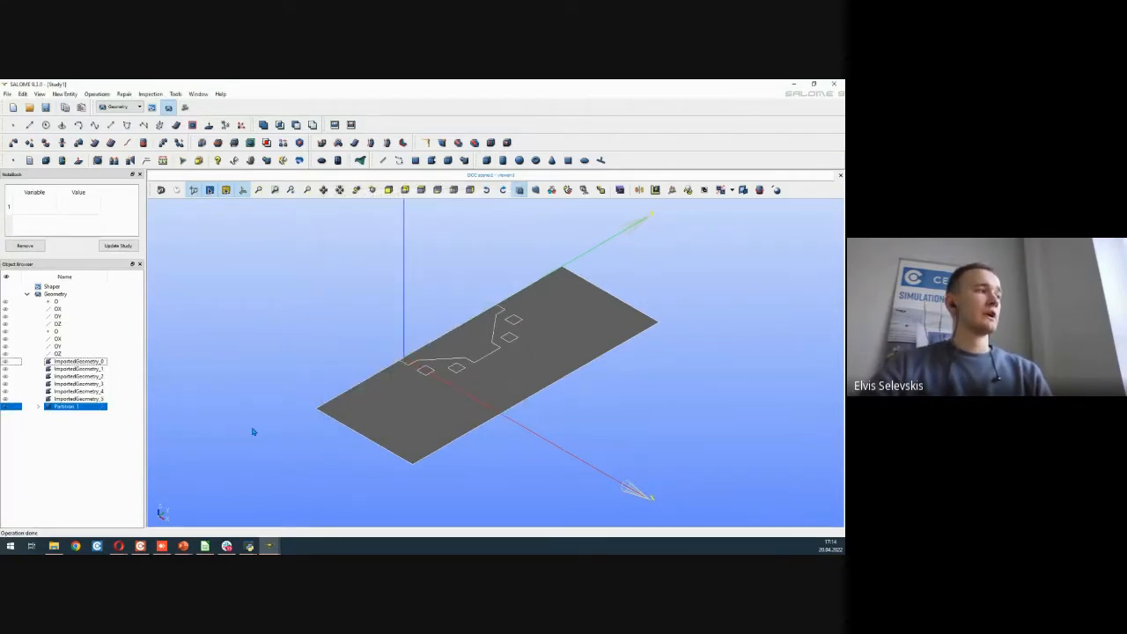
{"action": "left_click", "coordinate": [39, 407]}
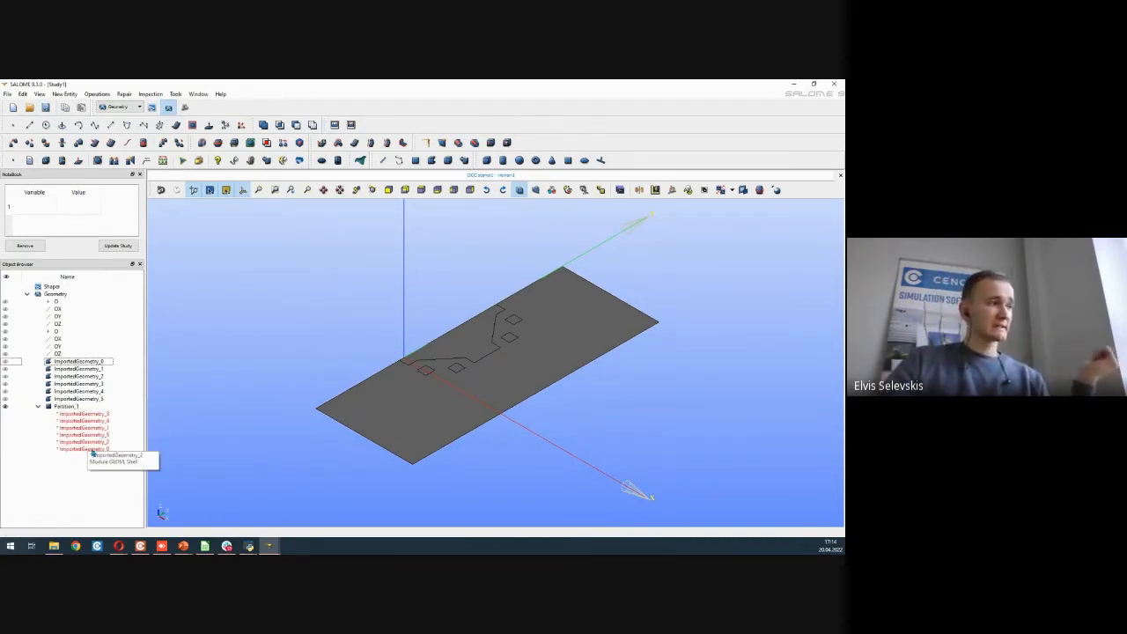
Step: Start a new group on Partition_1 with faces as the shape type, keeping the dialog clear of the model
{"action": "left_click", "coordinate": [72, 408]}
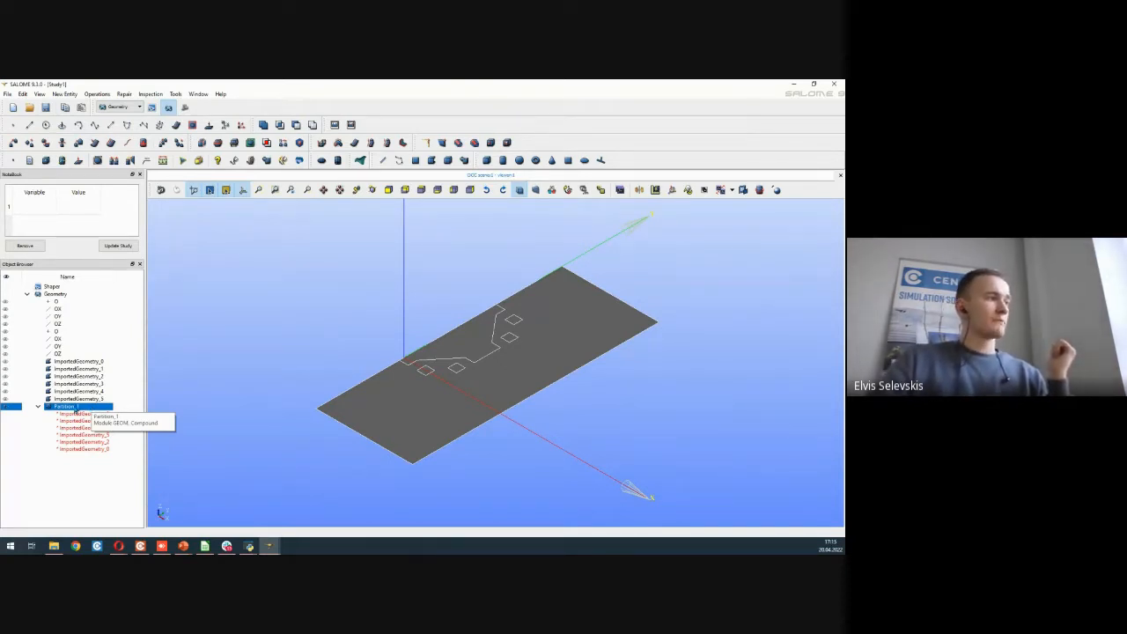
{"action": "right_click", "coordinate": [78, 409]}
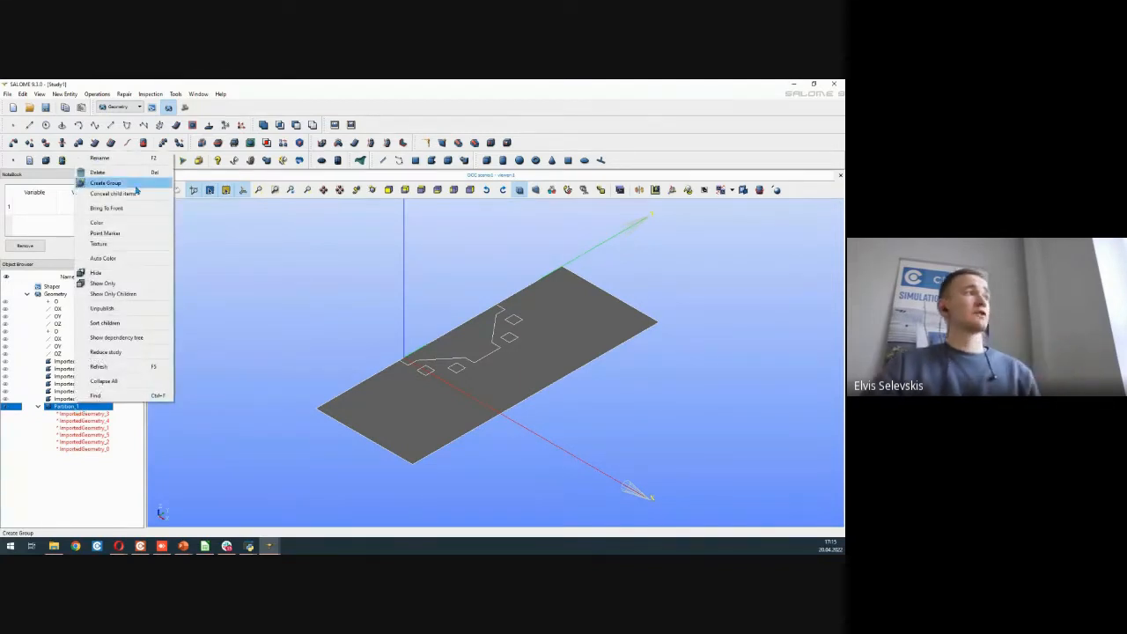
{"action": "left_click", "coordinate": [106, 183]}
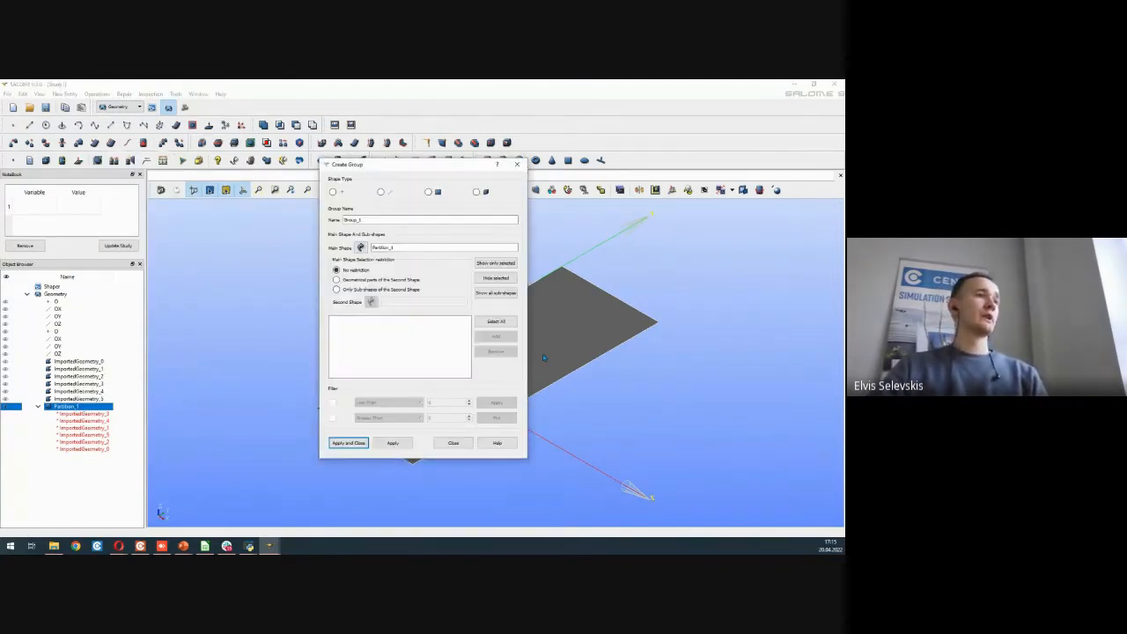
{"action": "left_click_drag", "start_coordinate": [423, 169], "coordinate": [692, 217]}
{"action": "scroll", "coordinate": [276, 294], "scroll_direction": "down", "scroll_amount": 3}
{"action": "scroll", "coordinate": [371, 283], "scroll_direction": "up", "scroll_amount": 2}
{"action": "scroll", "coordinate": [370, 283], "scroll_direction": "up", "scroll_amount": 2}
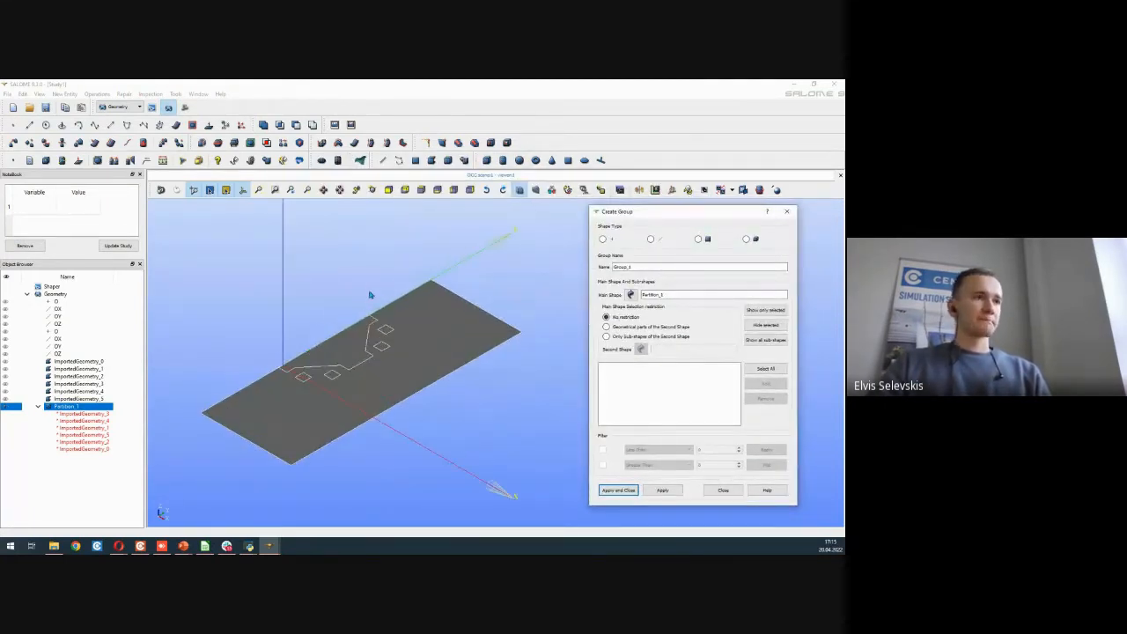
{"action": "left_click", "coordinate": [699, 240]}
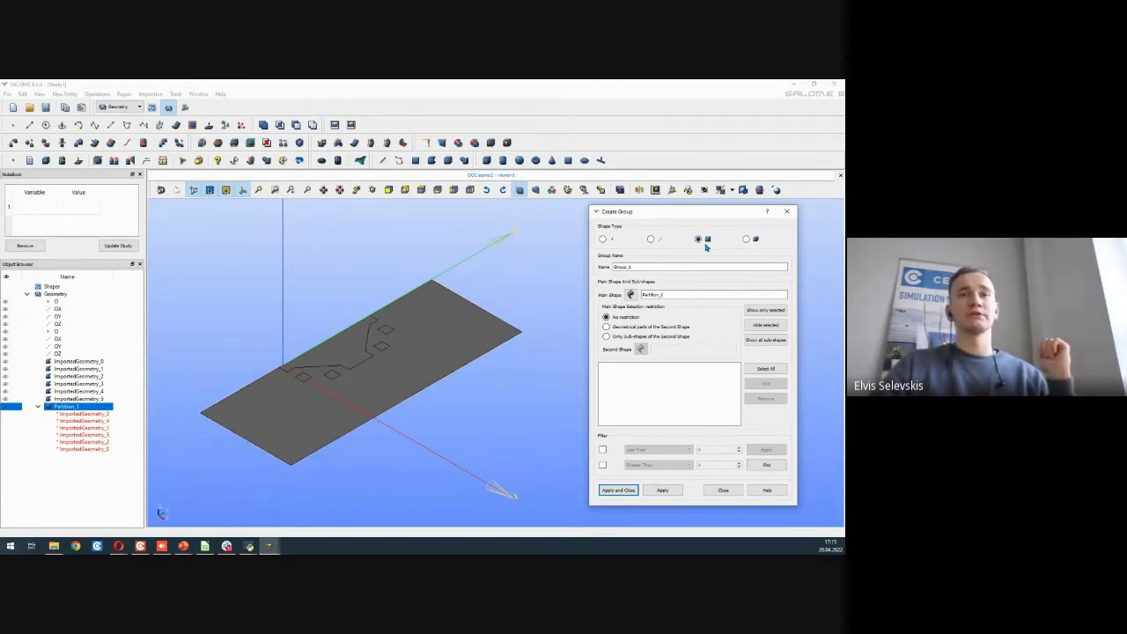
Step: Switch the group's shape type to edges and examine the partition's edges
{"action": "left_click", "coordinate": [652, 240]}
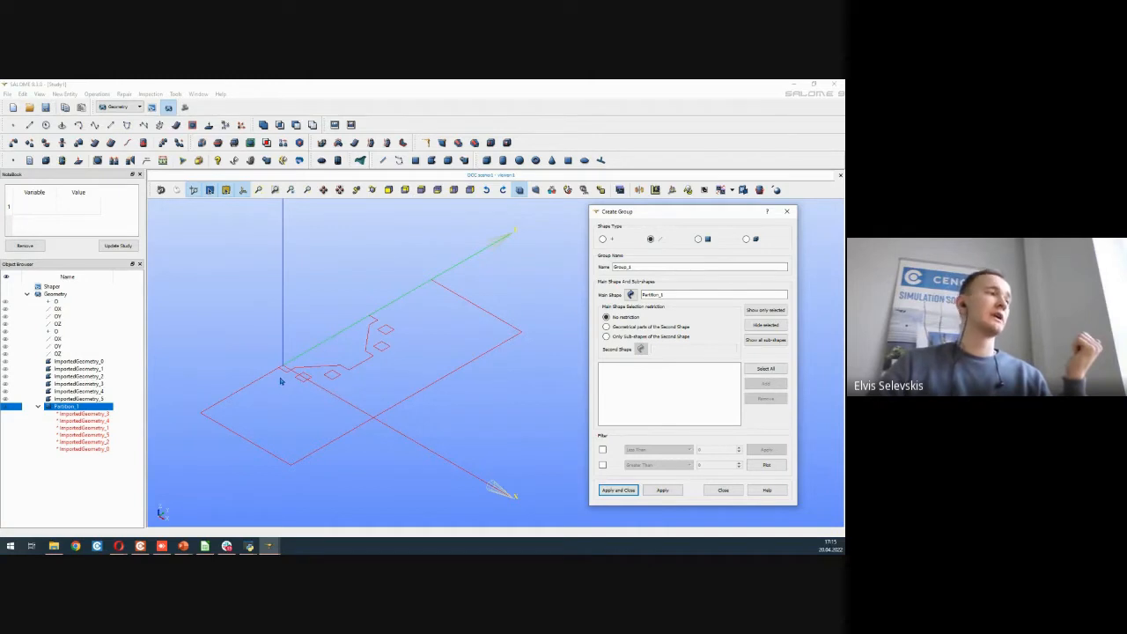
{"action": "scroll", "coordinate": [298, 381], "scroll_direction": "up", "scroll_amount": 2}
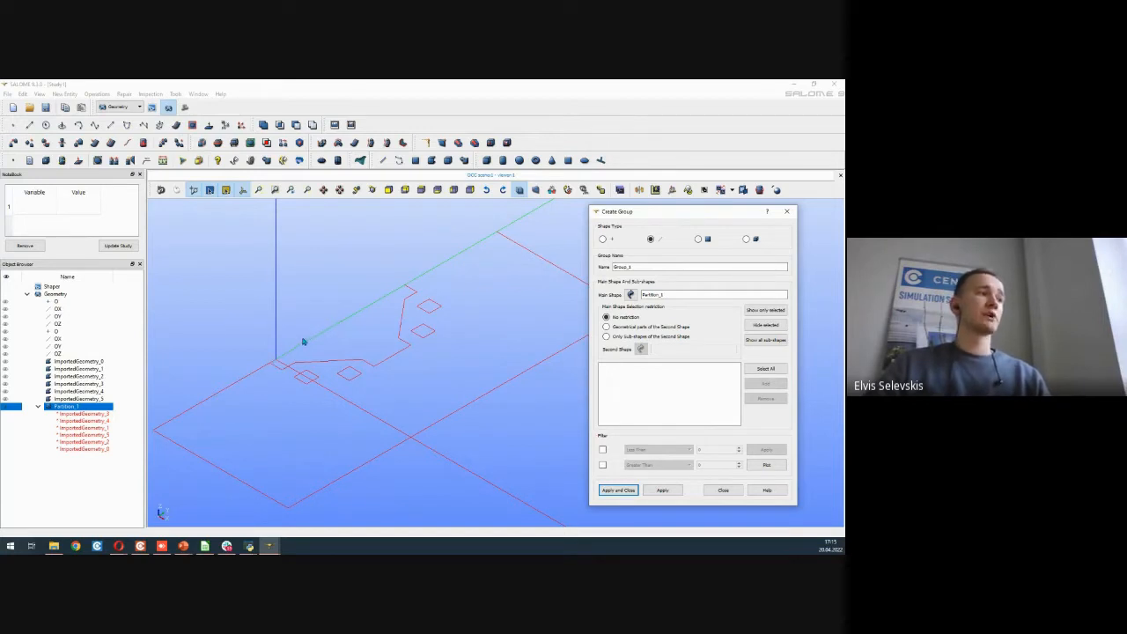
{"action": "scroll", "coordinate": [296, 352], "scroll_direction": "down", "scroll_amount": 2}
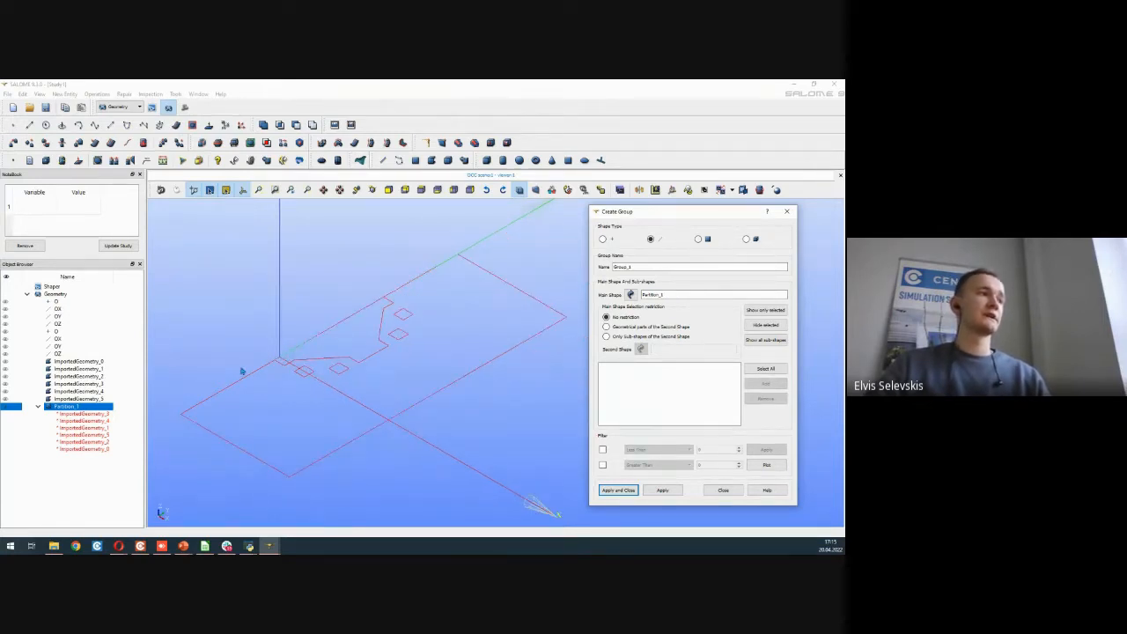
{"action": "scroll", "coordinate": [216, 427], "scroll_direction": "down", "scroll_amount": 2}
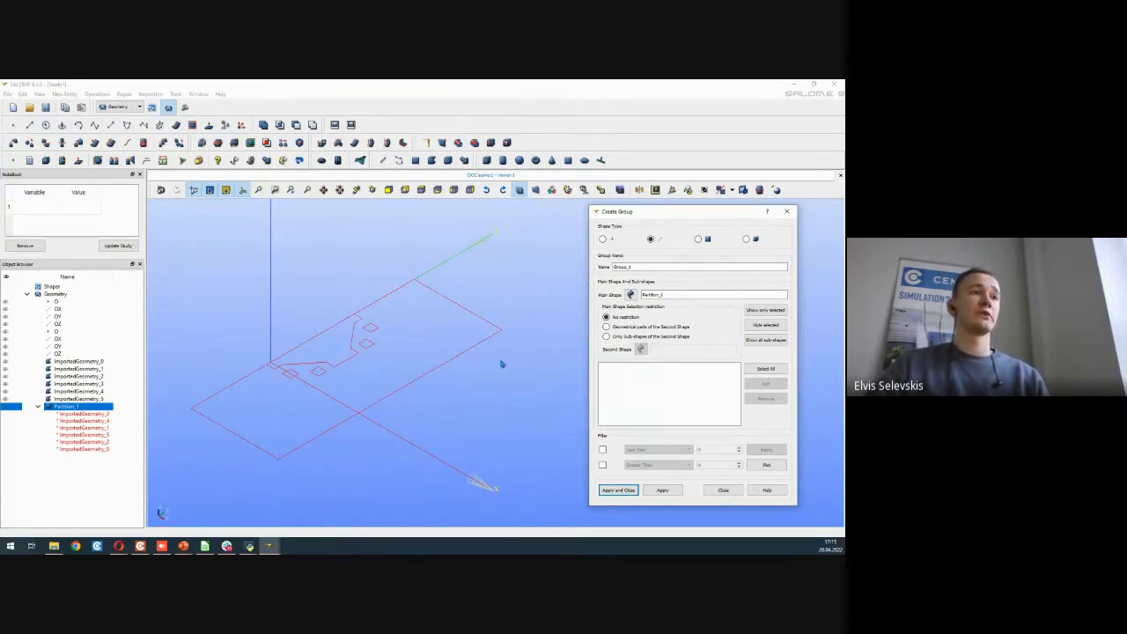
Step: Create a face group named Workpiece from the stepped workpiece profile face of Partition_1
{"action": "left_click", "coordinate": [699, 240]}
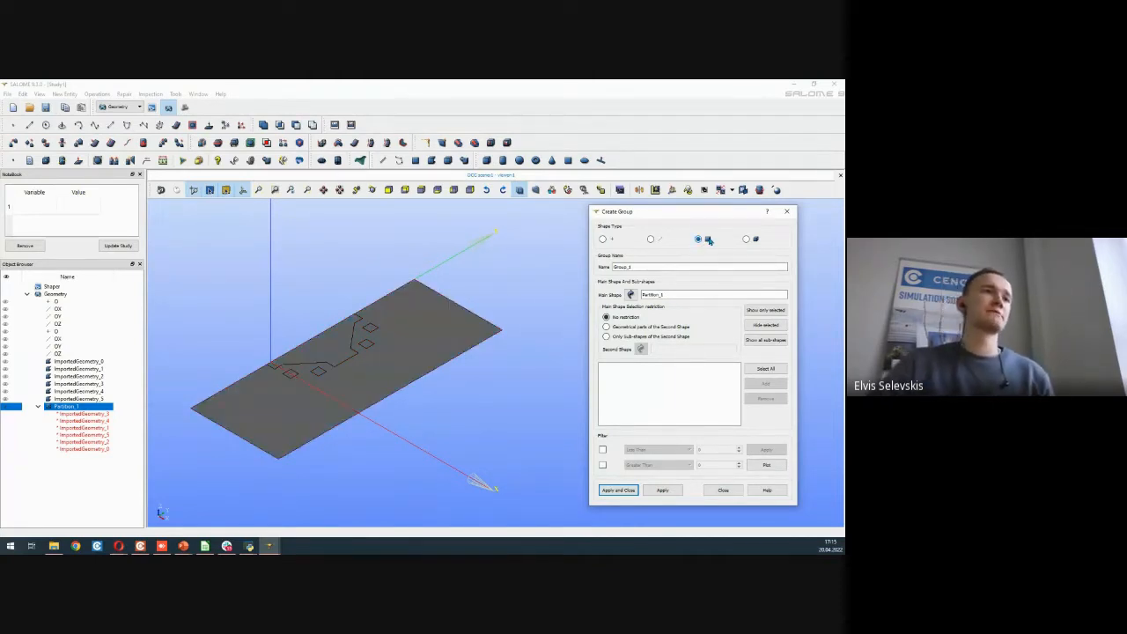
{"action": "double_click", "coordinate": [680, 266]}
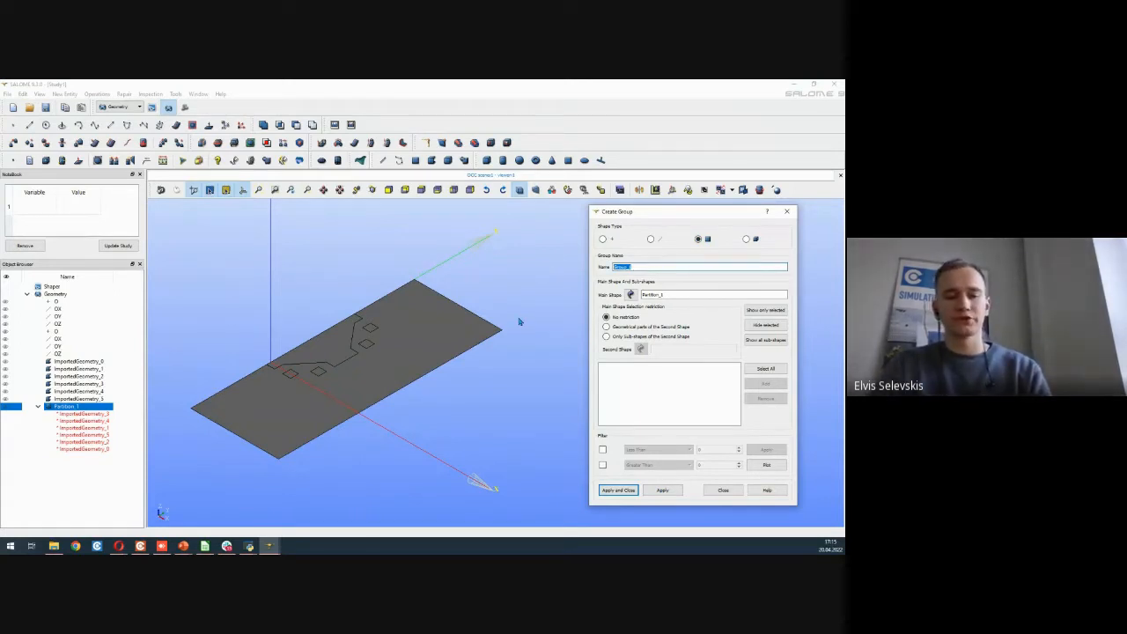
{"action": "type", "text": "Workal"}
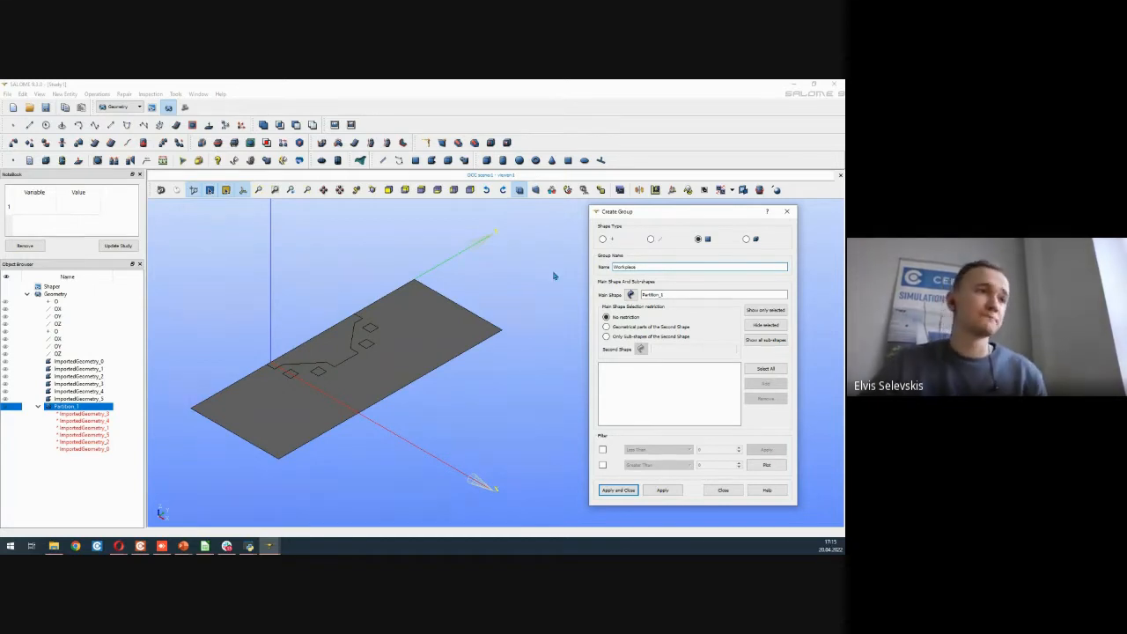
{"action": "left_click", "coordinate": [340, 335]}
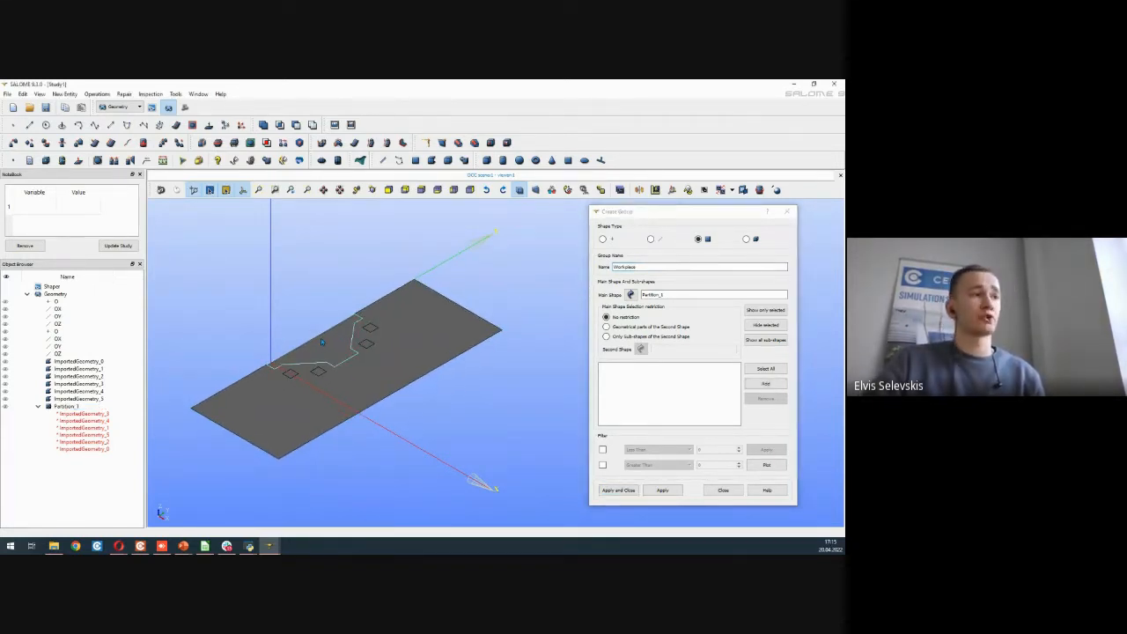
{"action": "left_click", "coordinate": [767, 384]}
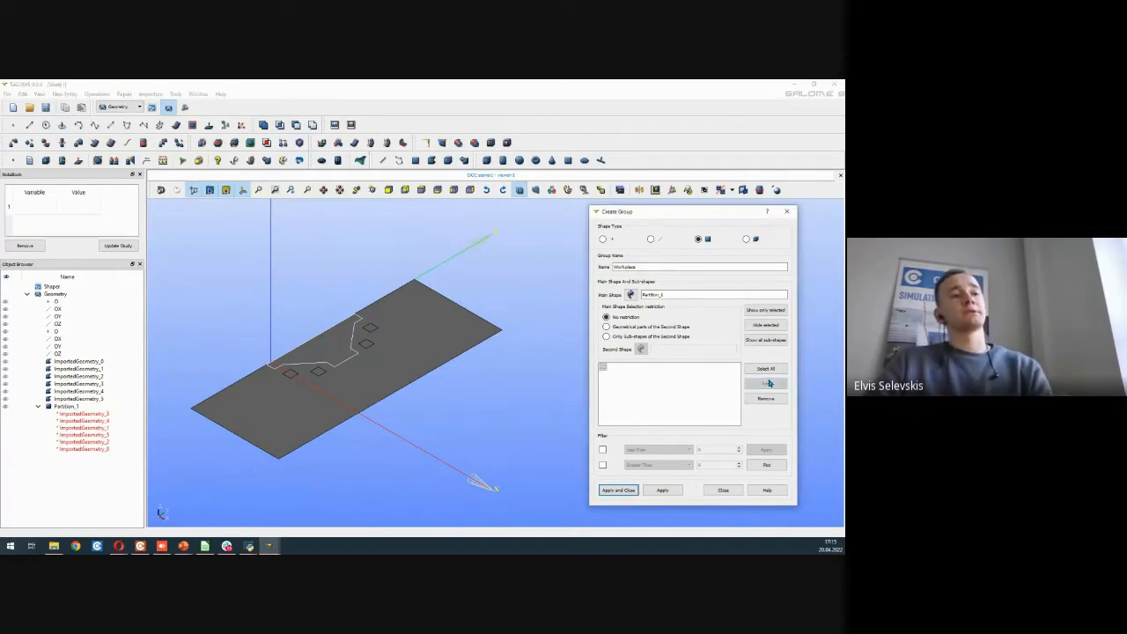
{"action": "left_click", "coordinate": [667, 491]}
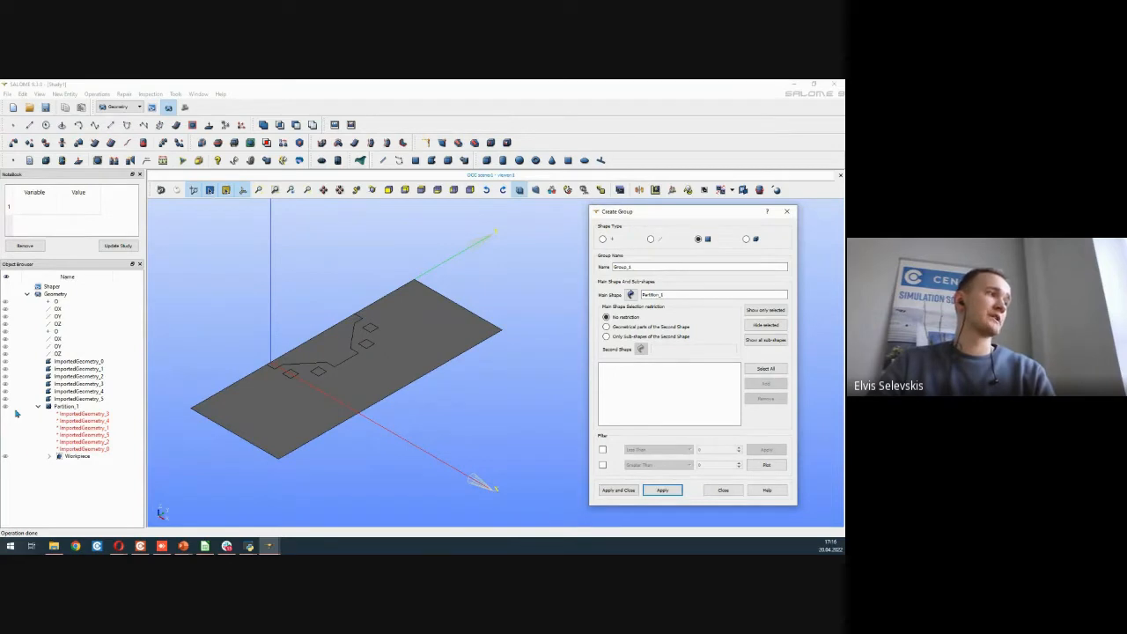
Step: Create a face group named Air from the large rectangular face surrounding the workpiece and the small squares
{"action": "left_click_drag", "start_coordinate": [648, 267], "coordinate": [508, 278]}
{"action": "left_click", "coordinate": [640, 268]}
{"action": "type", "text": "All"}
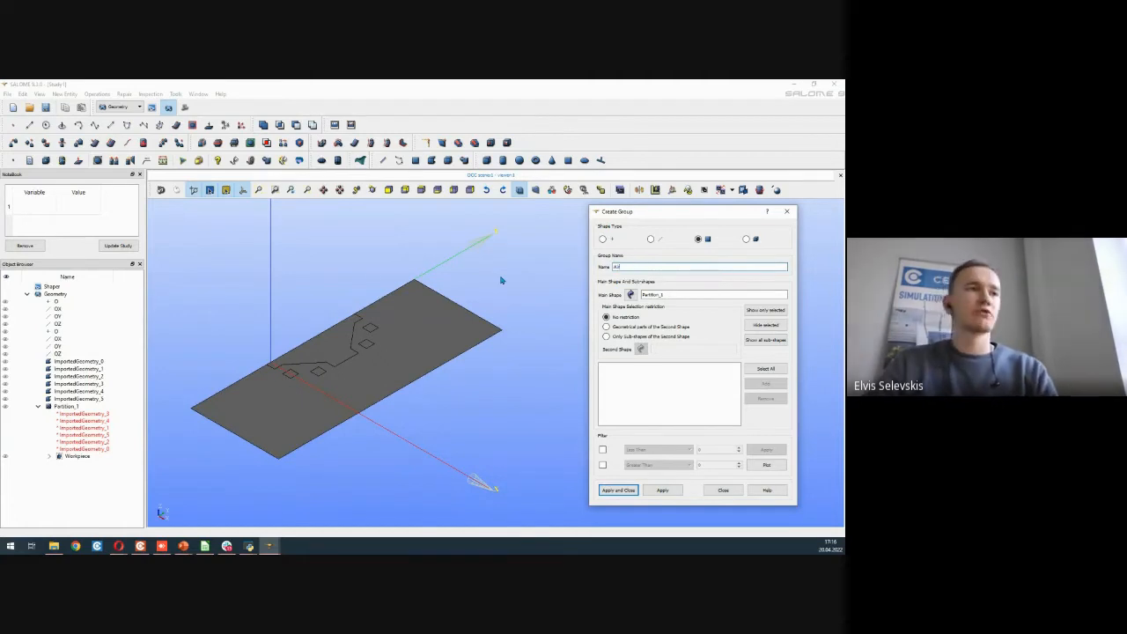
{"action": "left_click", "coordinate": [431, 324]}
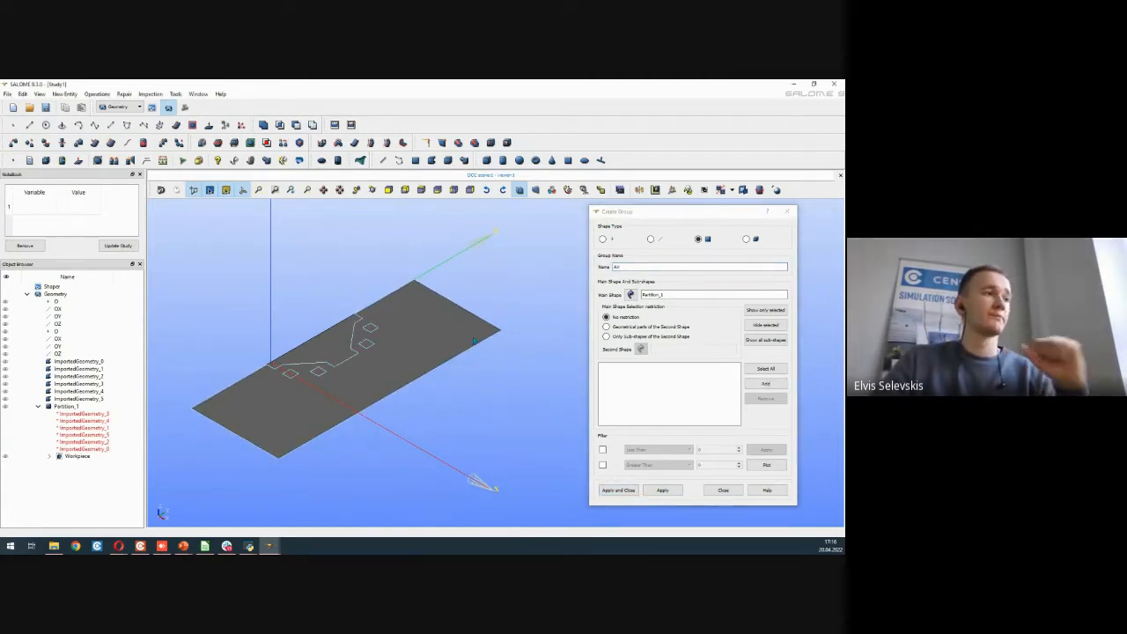
{"action": "left_click", "coordinate": [769, 388]}
{"action": "left_click", "coordinate": [662, 492]}
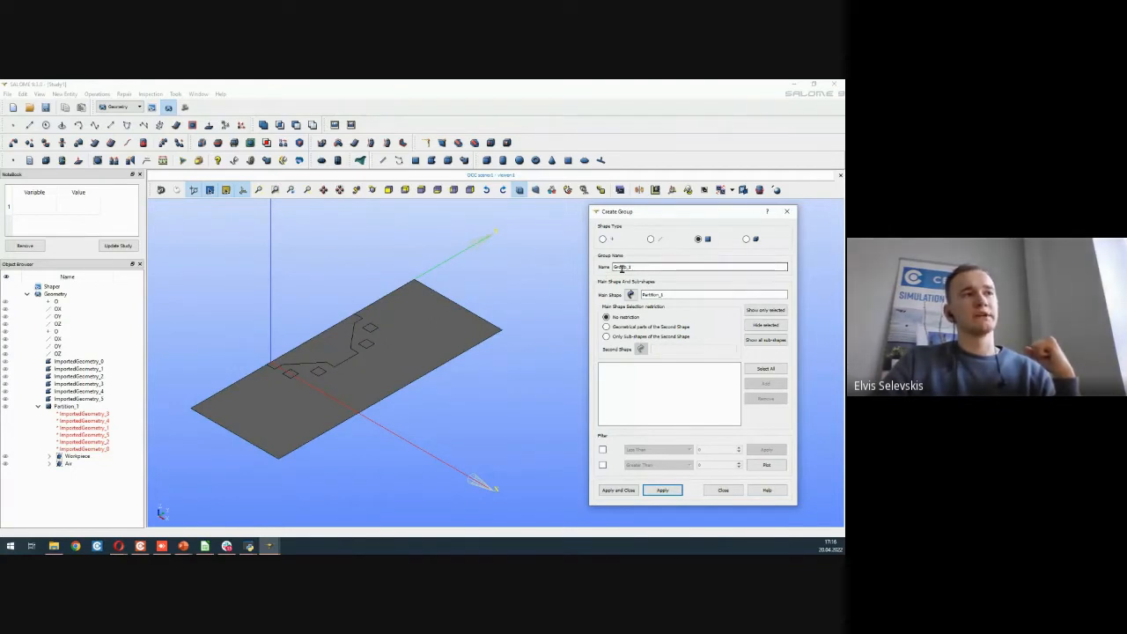
Step: Create a separate default-named face group for each of the two small square faces near the workpiece's far end
{"action": "left_click", "coordinate": [372, 330]}
{"action": "left_click", "coordinate": [758, 385]}
{"action": "left_click", "coordinate": [672, 492]}
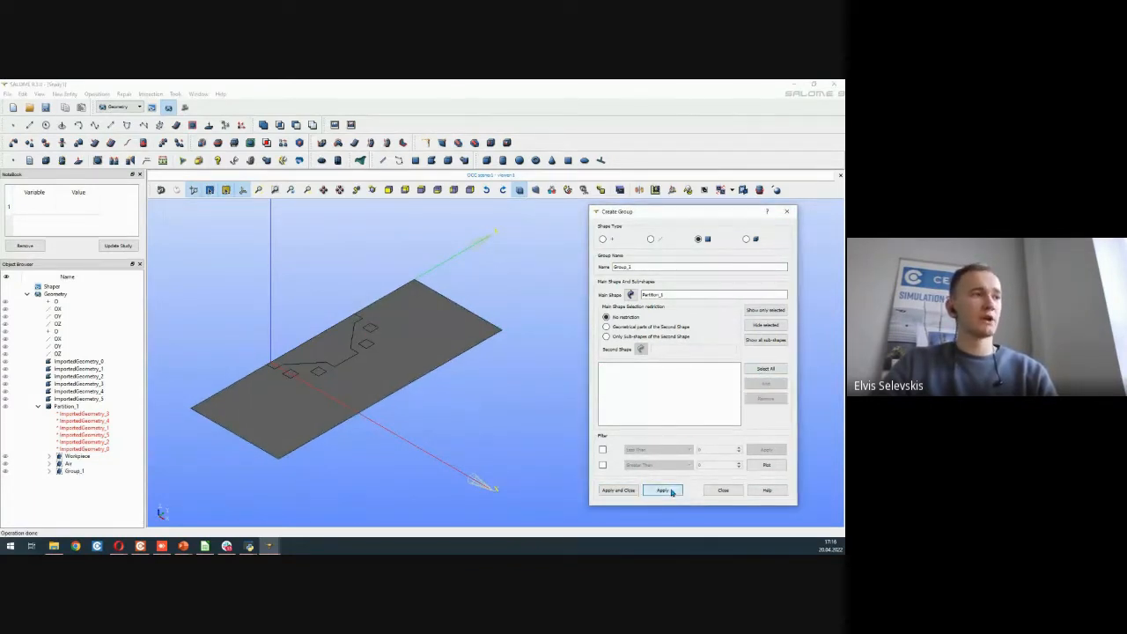
{"action": "left_click", "coordinate": [367, 344]}
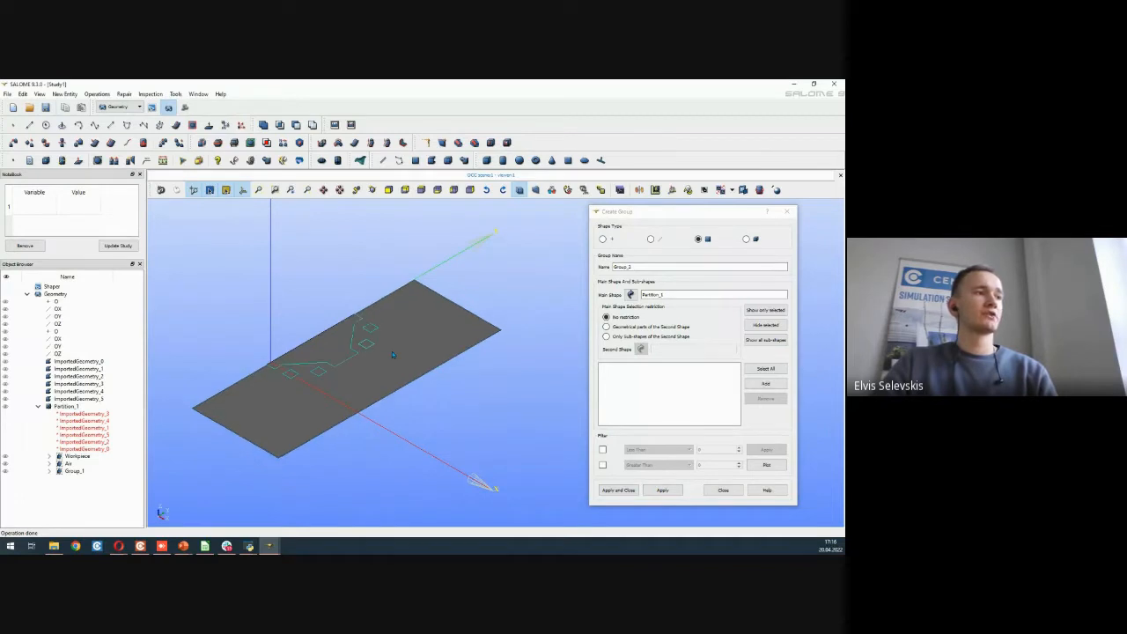
{"action": "left_click", "coordinate": [754, 385]}
{"action": "left_click", "coordinate": [663, 490]}
Step: Create a separate default-named face group for each of the two remaining small square faces near the origin
{"action": "left_click", "coordinate": [319, 372]}
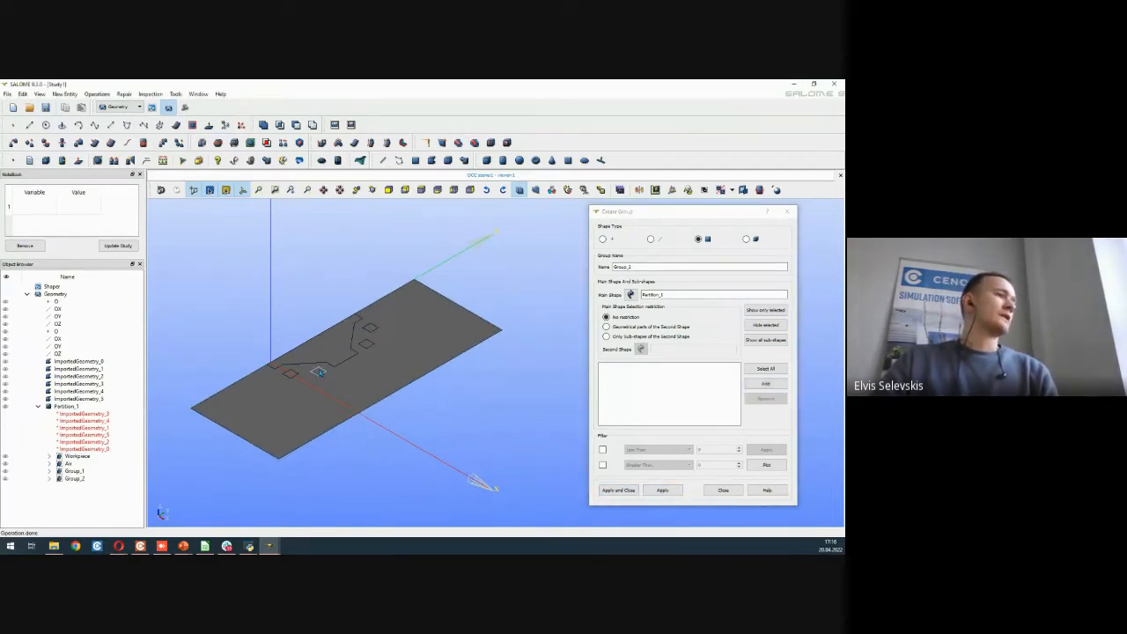
{"action": "left_click", "coordinate": [766, 382]}
{"action": "left_click", "coordinate": [662, 490]}
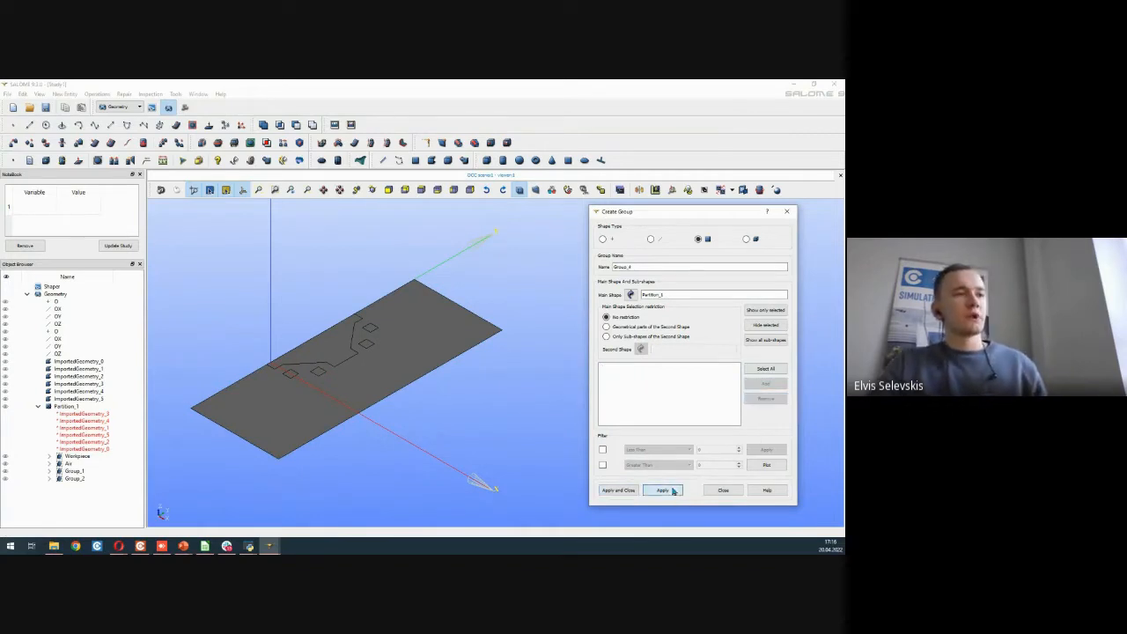
{"action": "left_click", "coordinate": [367, 345]}
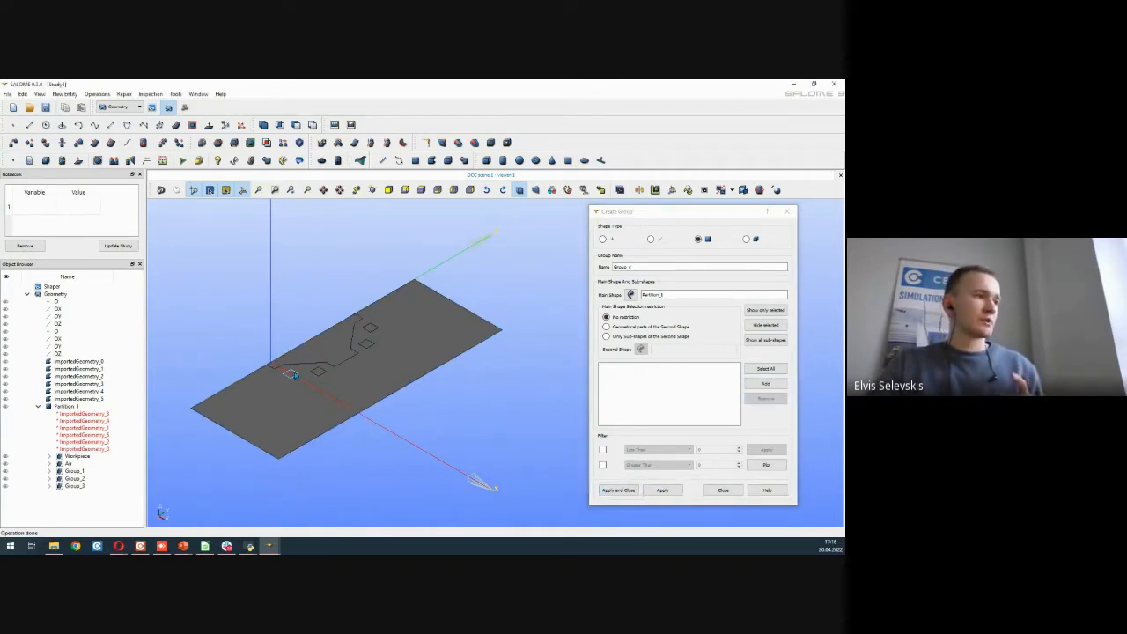
{"action": "left_click", "coordinate": [765, 384]}
{"action": "left_click", "coordinate": [662, 490]}
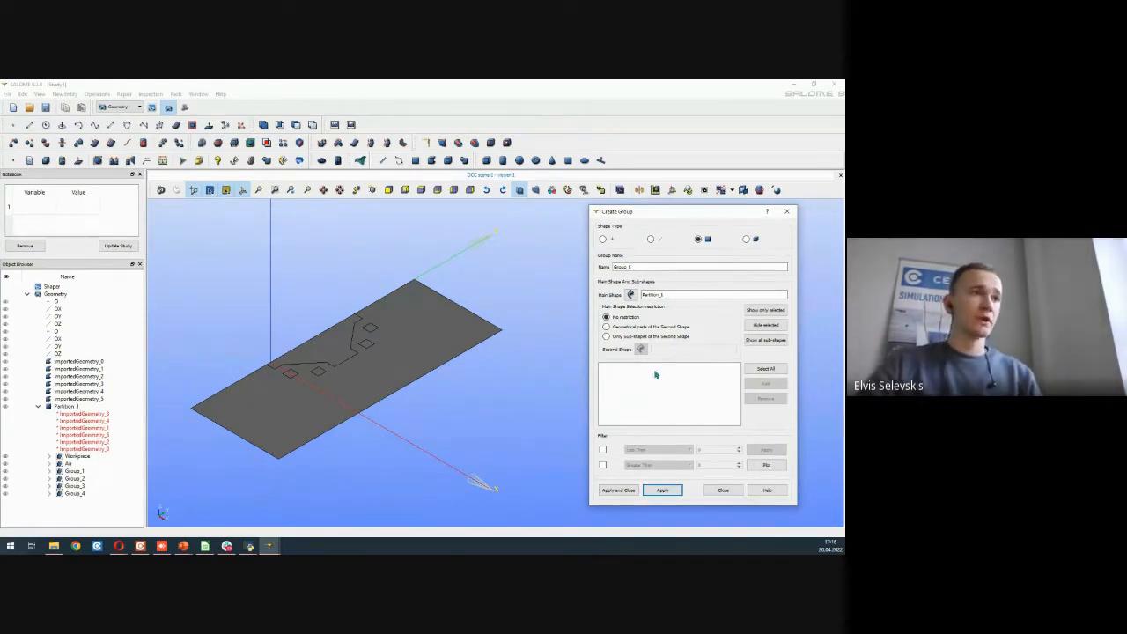
Step: Switch the new group's shape type to edges and name it Workpiece_Interface
{"action": "left_click", "coordinate": [653, 239]}
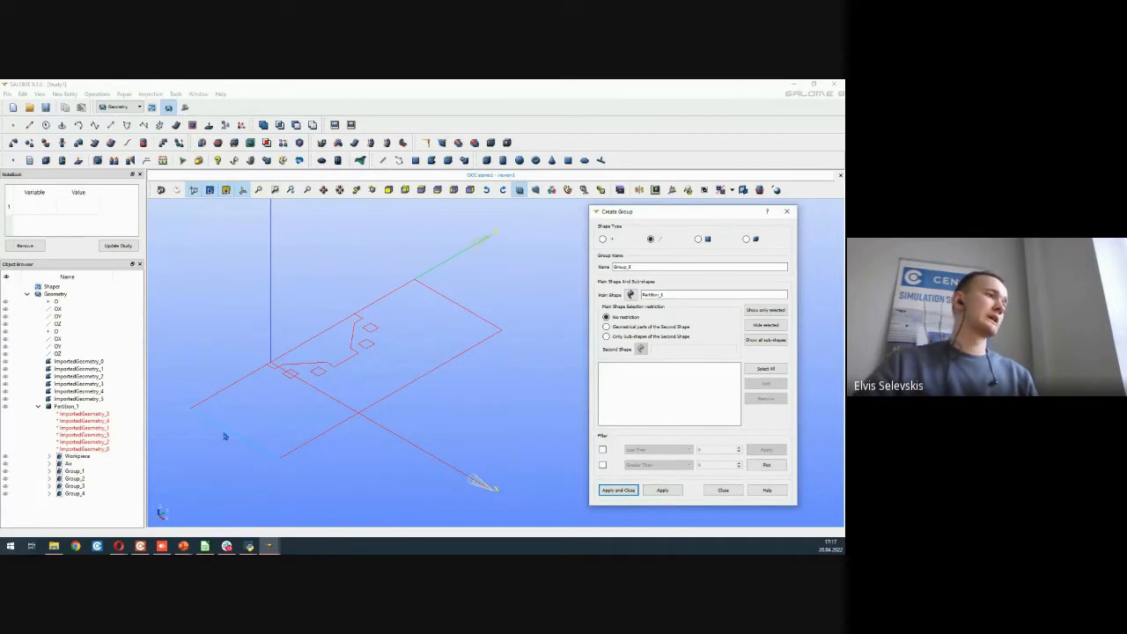
{"action": "scroll", "coordinate": [331, 385], "scroll_direction": "up", "scroll_amount": 3}
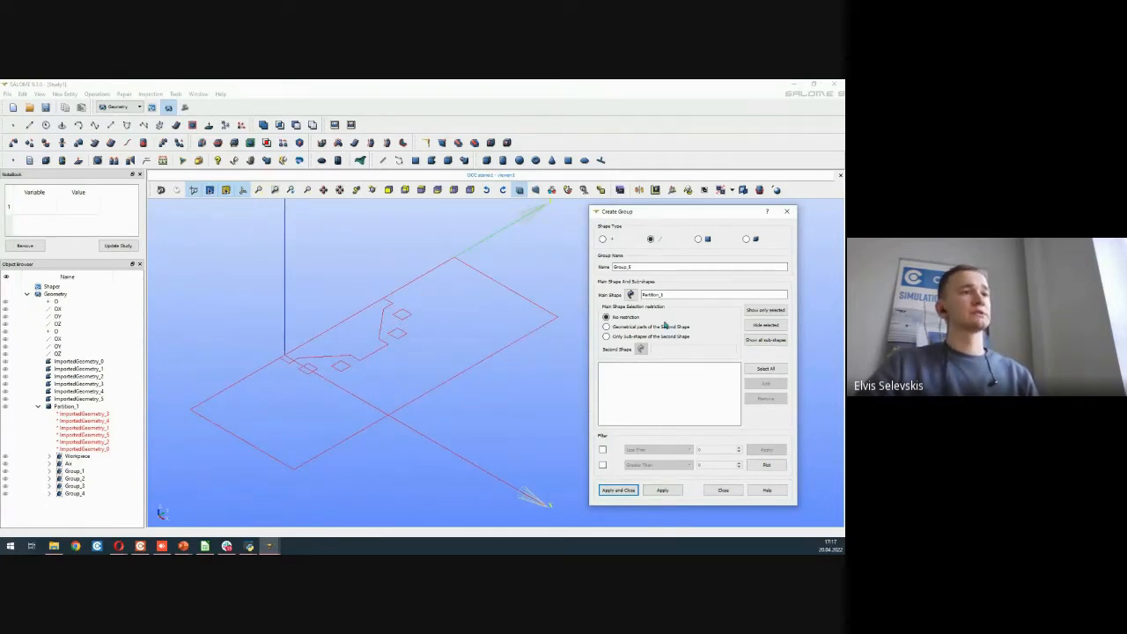
{"action": "double_click", "coordinate": [646, 267]}
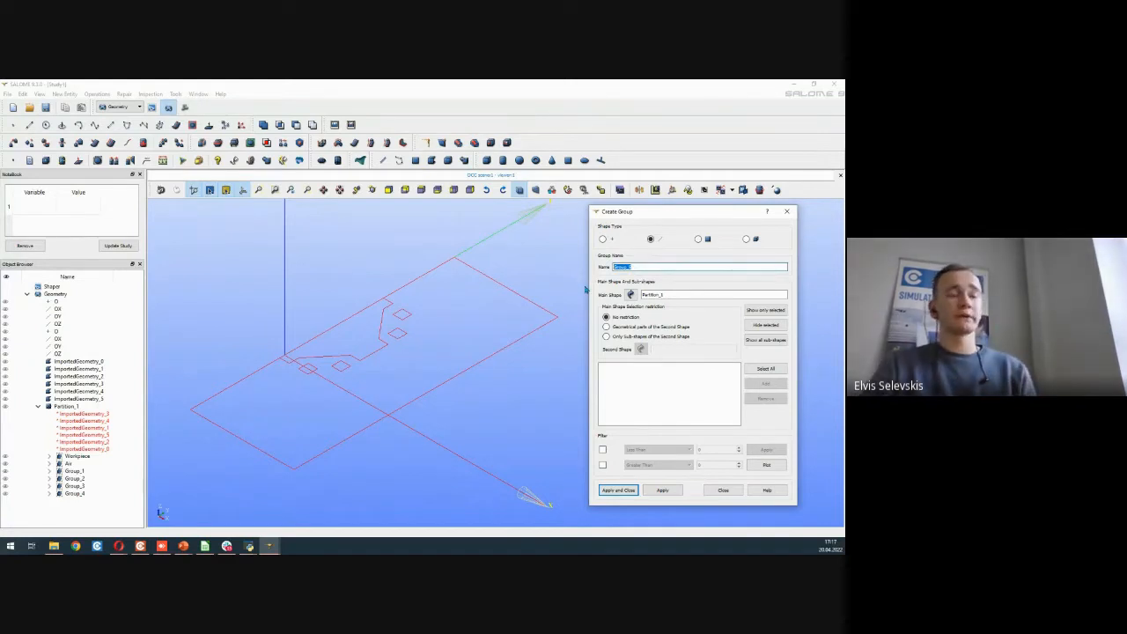
{"action": "type", "text": "Workpie"}
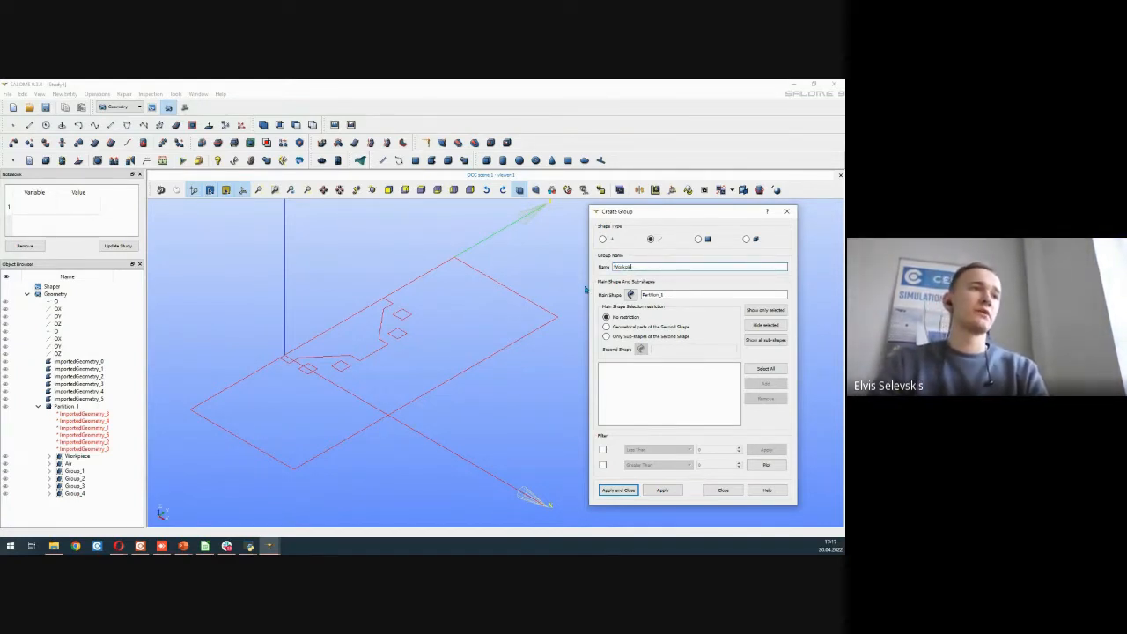
{"action": "type", "text": "ce_Interface"}
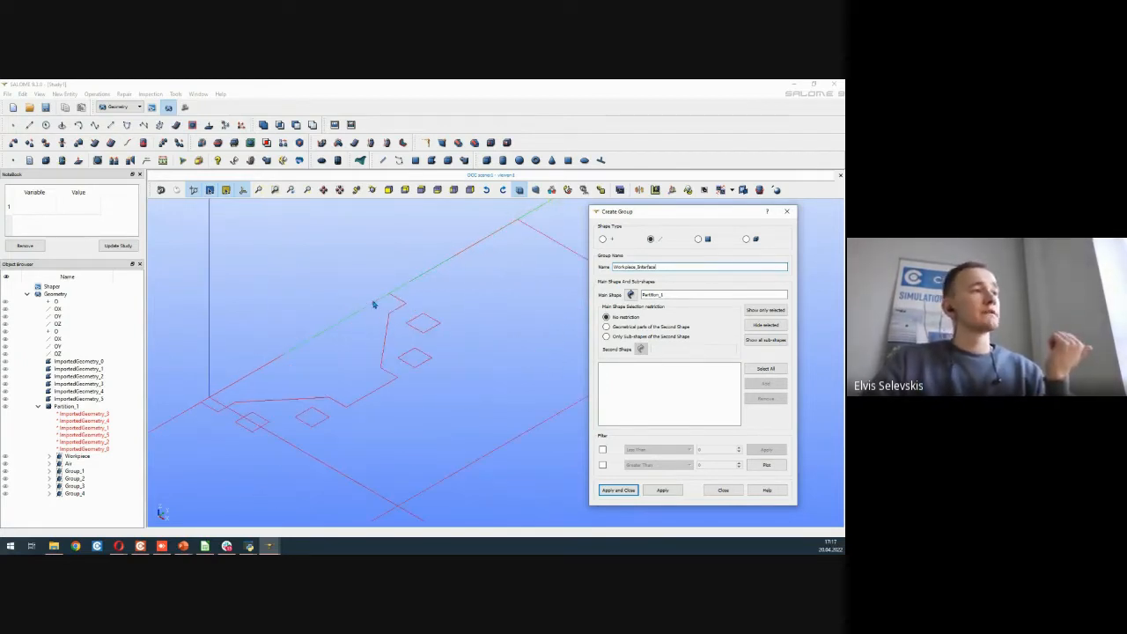
{"action": "scroll", "coordinate": [379, 308], "scroll_direction": "up", "scroll_amount": 3}
{"action": "left_click", "coordinate": [398, 305]}
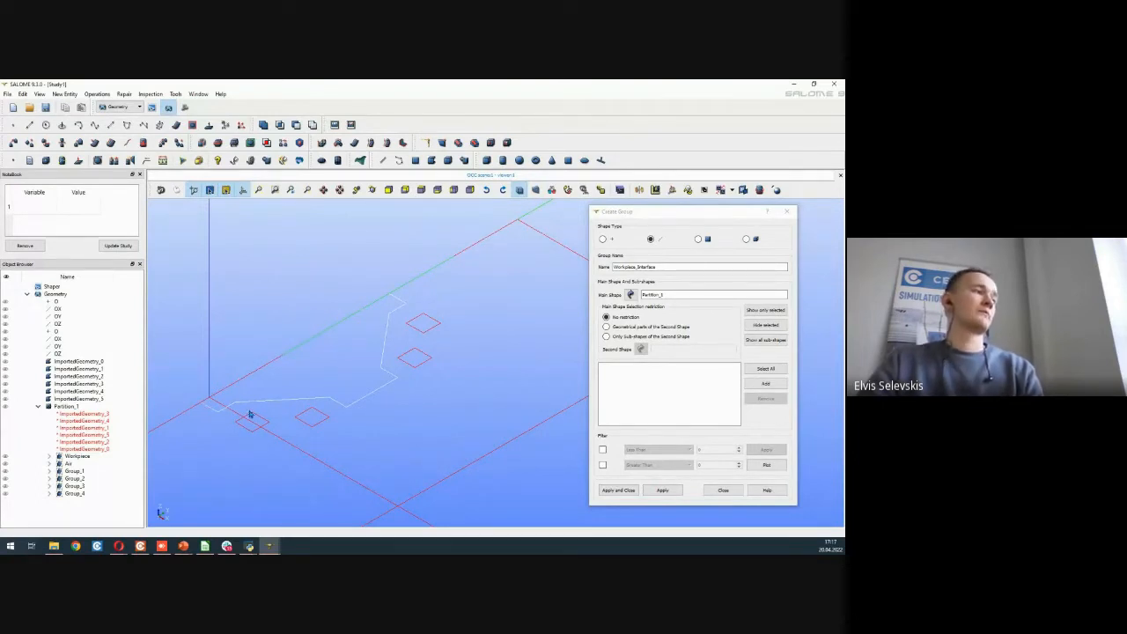
{"action": "scroll", "coordinate": [317, 409], "scroll_direction": "down", "scroll_amount": 2}
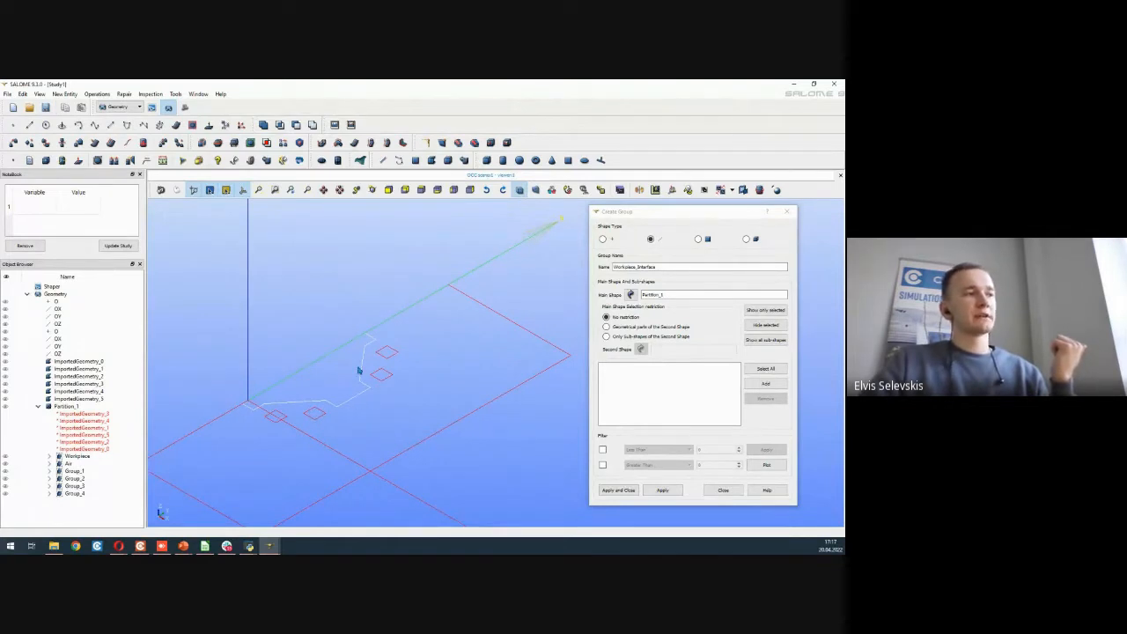
{"action": "left_click", "coordinate": [419, 396]}
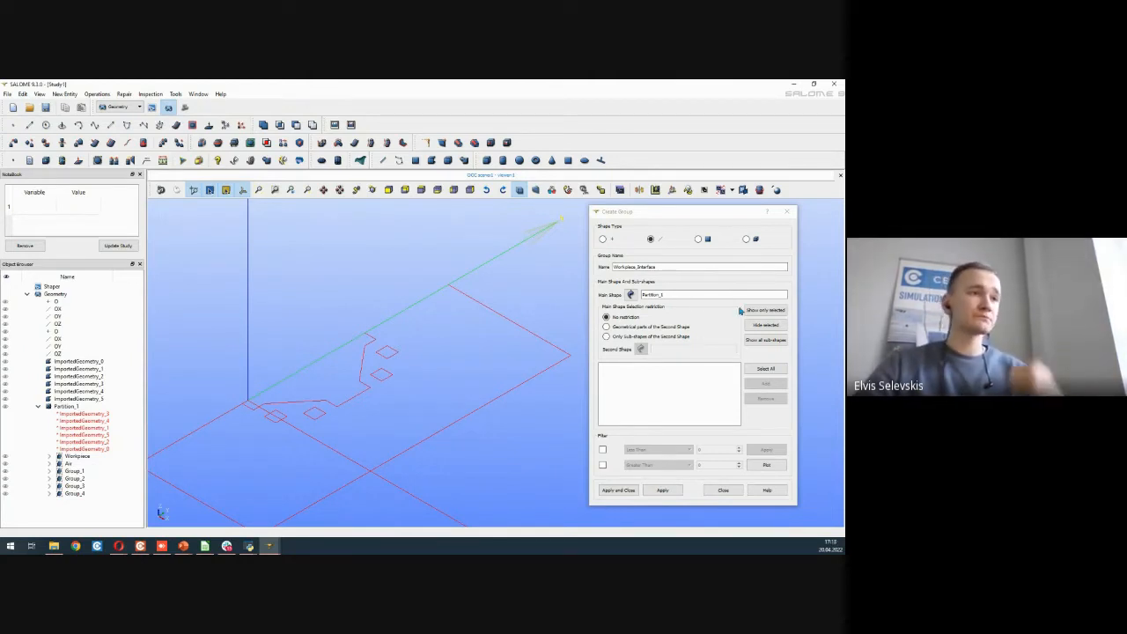
Step: Create Workpiece_Interface from all edges of the Workpiece sub-shape except the straight edge along the symmetry axis, restricting selection to that second shape
{"action": "left_click", "coordinate": [652, 338]}
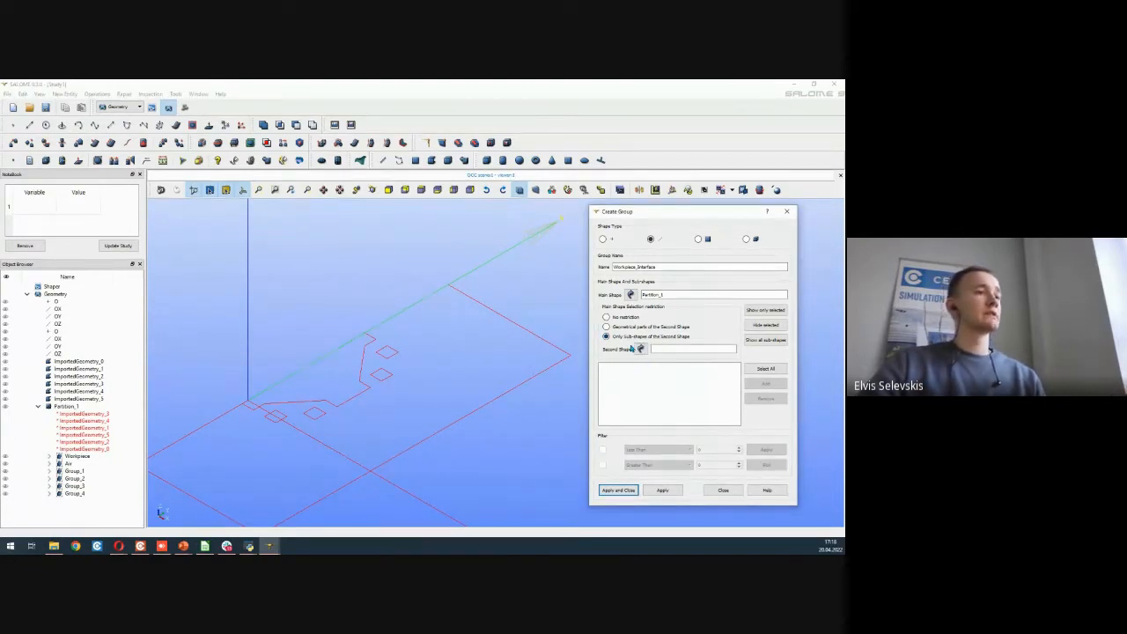
{"action": "left_click", "coordinate": [77, 458]}
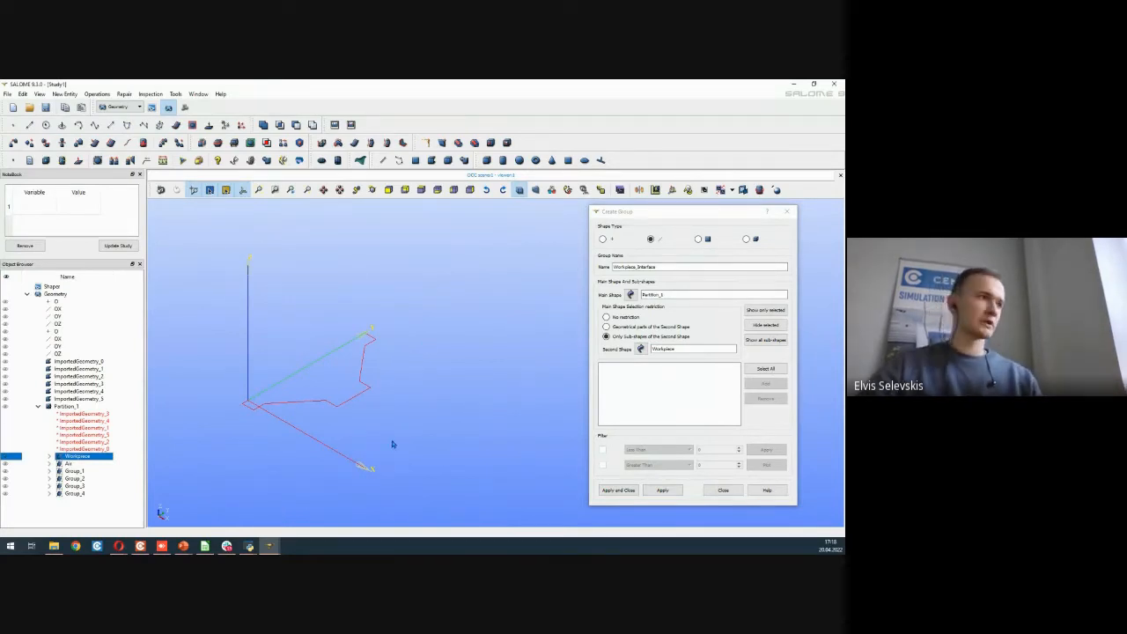
{"action": "left_click", "coordinate": [759, 369]}
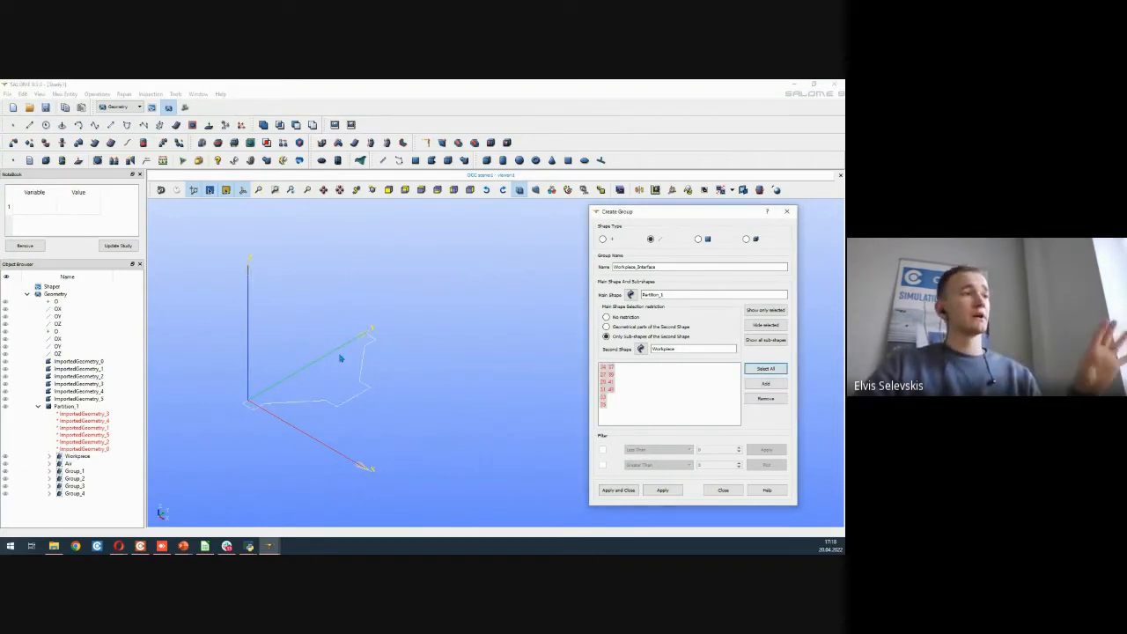
{"action": "left_click", "coordinate": [425, 320]}
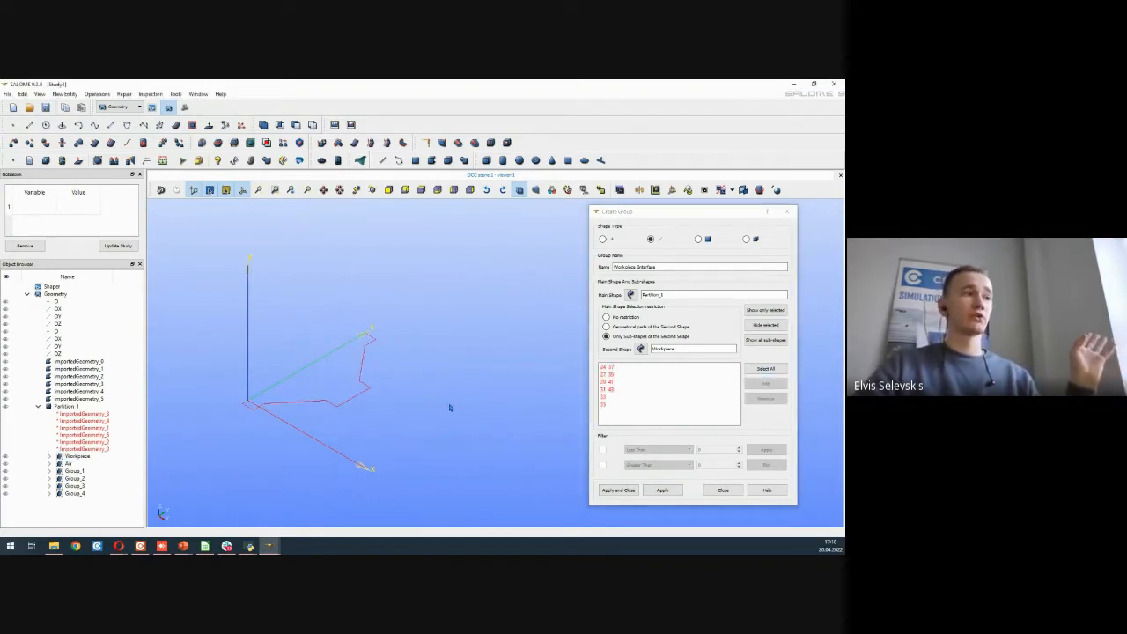
{"action": "scroll", "coordinate": [243, 397], "scroll_direction": "up", "scroll_amount": 2}
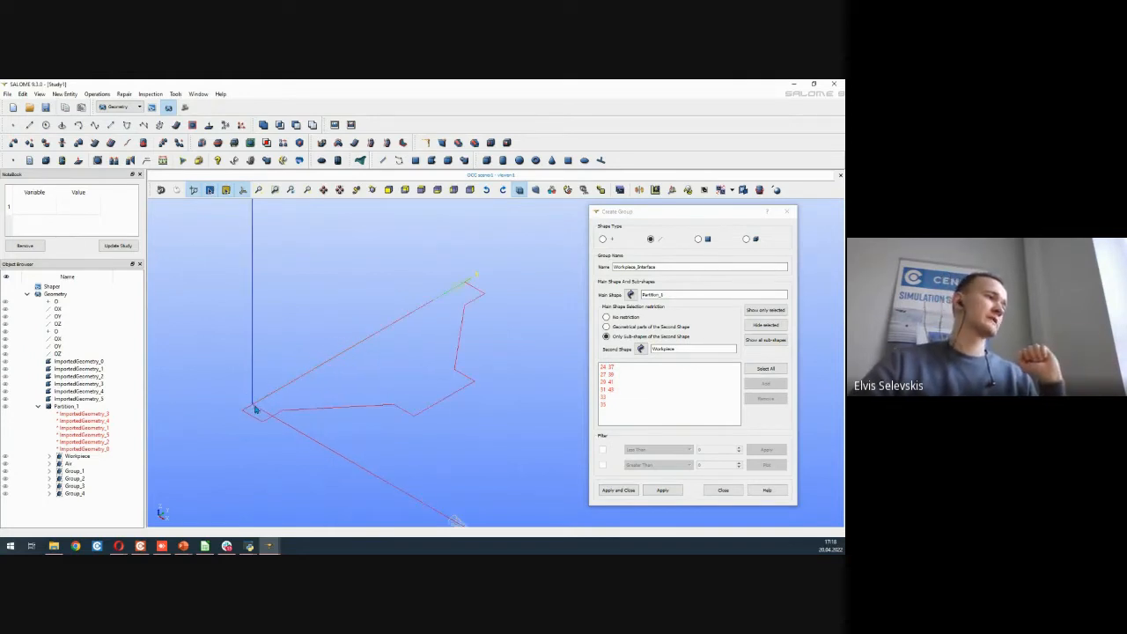
{"action": "left_click", "coordinate": [252, 408]}
{"action": "left_click", "coordinate": [773, 400]}
{"action": "left_click", "coordinate": [662, 491]}
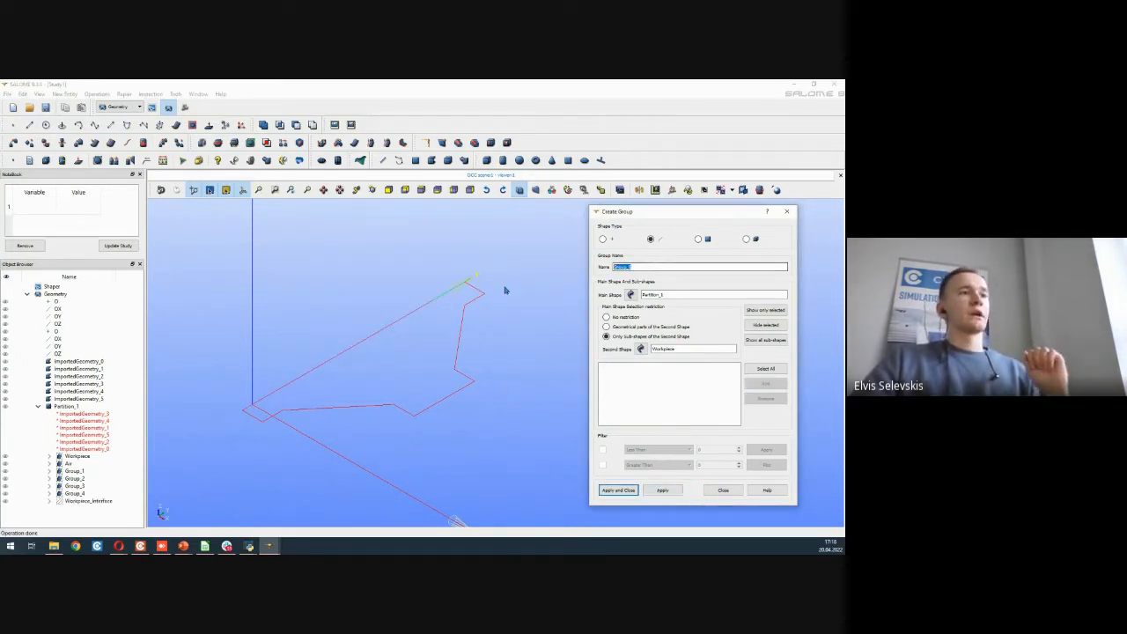
Step: Create an edge group named Workpiece_Symmetry from the workpiece's straight edge along the symmetry axis
{"action": "type", "text": "Workpiece_Symmet"}
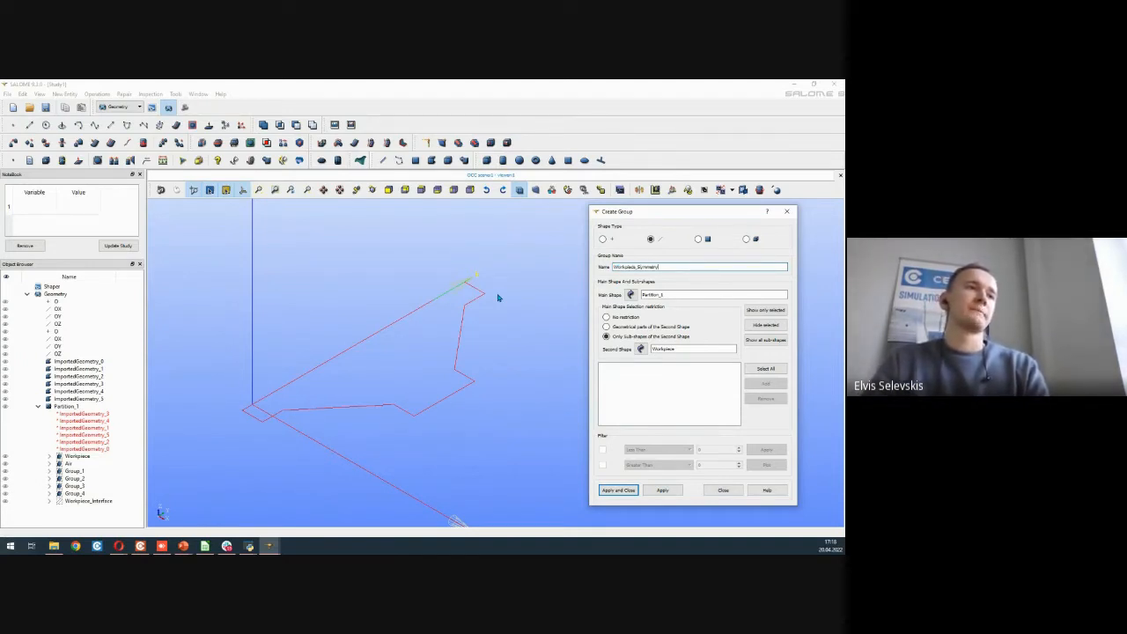
{"action": "type", "text": "ry"}
{"action": "left_click", "coordinate": [396, 325]}
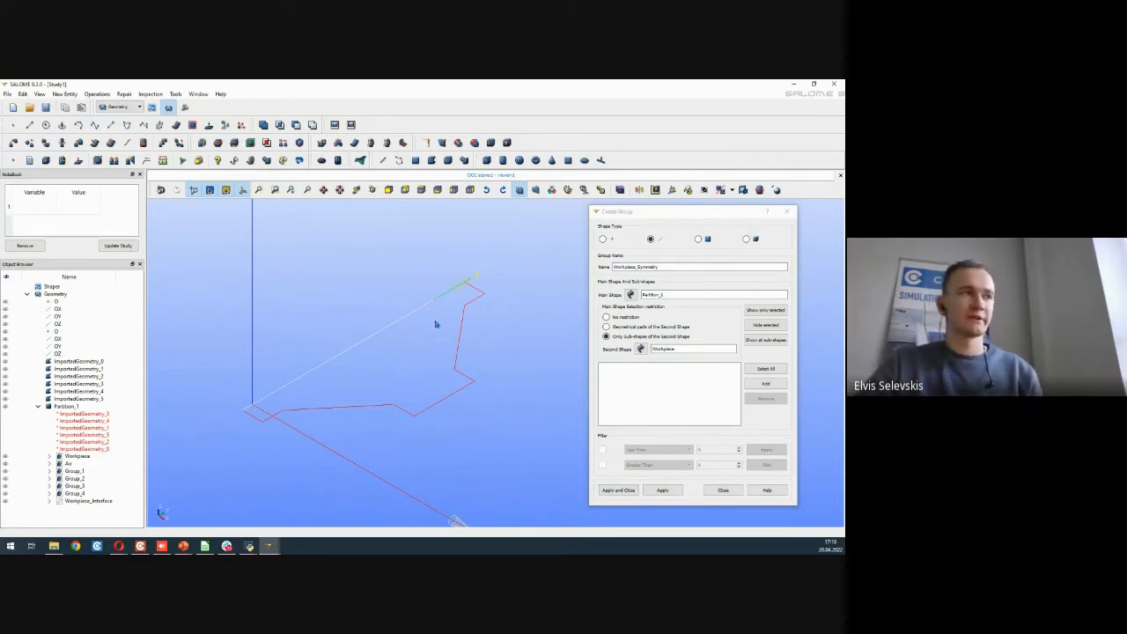
{"action": "left_click", "coordinate": [772, 385]}
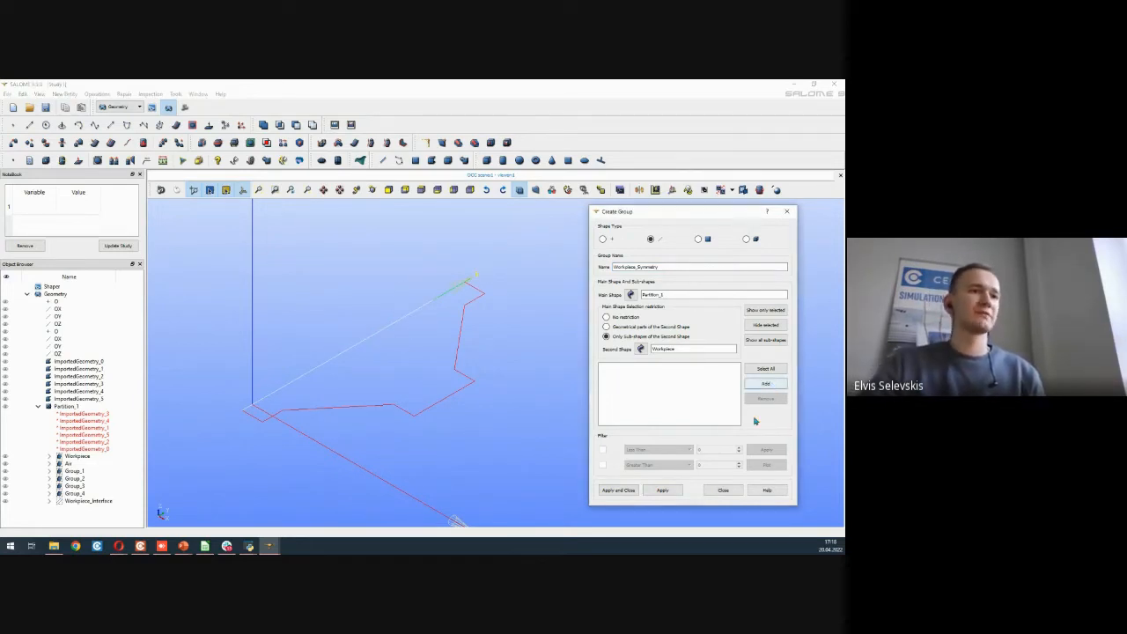
{"action": "left_click", "coordinate": [670, 494]}
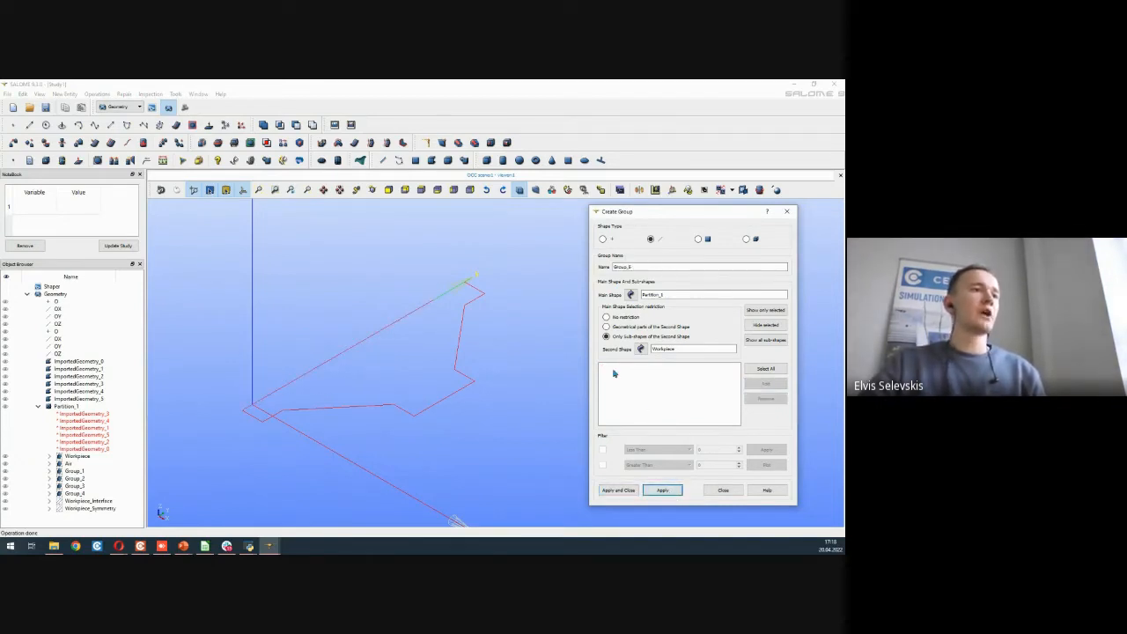
Step: Create an edge group named Air_Symmetry from the air domain's two outer edges along the symmetry axis, with no selection restriction
{"action": "left_click", "coordinate": [624, 319]}
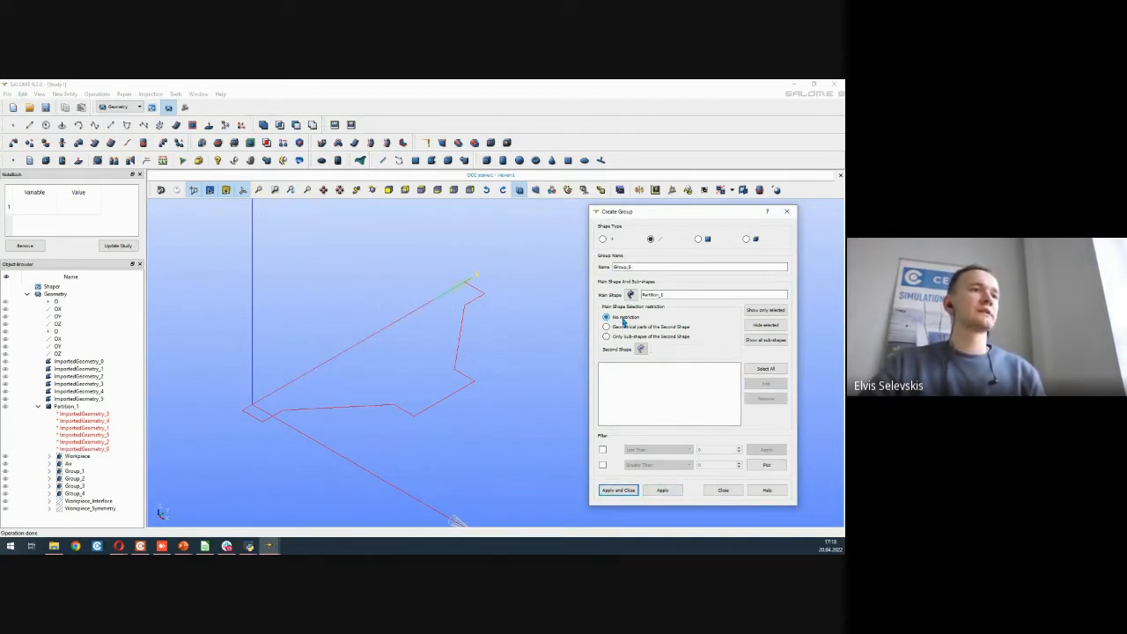
{"action": "left_click", "coordinate": [699, 240]}
{"action": "left_click", "coordinate": [651, 239]}
{"action": "scroll", "coordinate": [482, 363], "scroll_direction": "up", "scroll_amount": 1}
{"action": "scroll", "coordinate": [482, 363], "scroll_direction": "down", "scroll_amount": 2}
{"action": "right_click_drag", "start_coordinate": [481, 360], "coordinate": [360, 347], "text": "ctrl"}
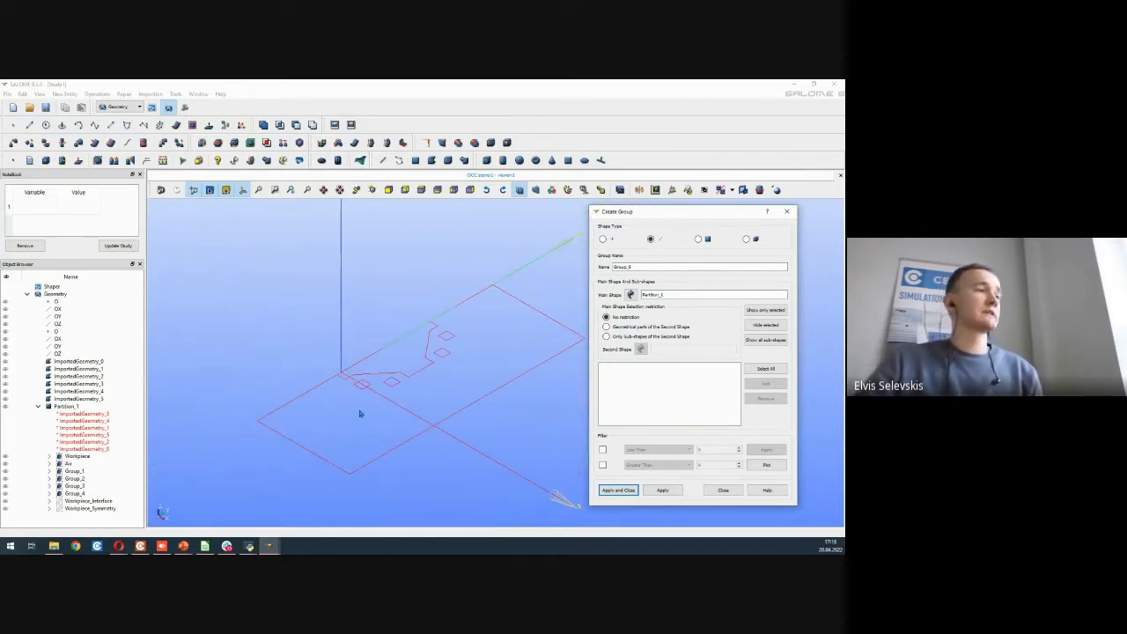
{"action": "left_click", "coordinate": [320, 390]}
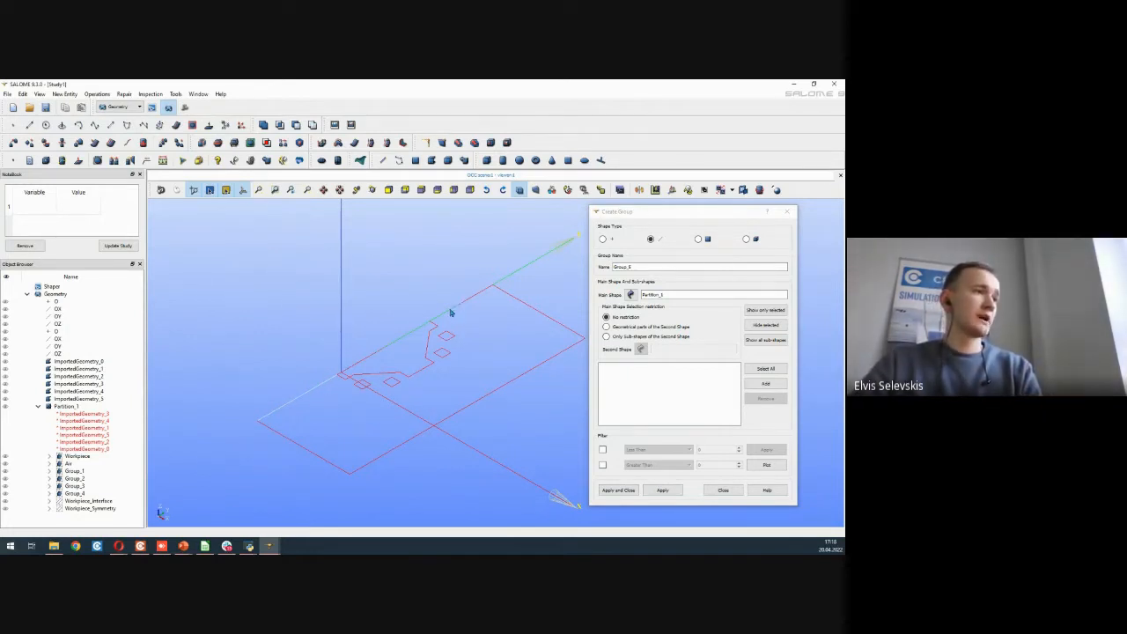
{"action": "double_click", "coordinate": [654, 266]}
{"action": "type", "text": "Air_Sym"}
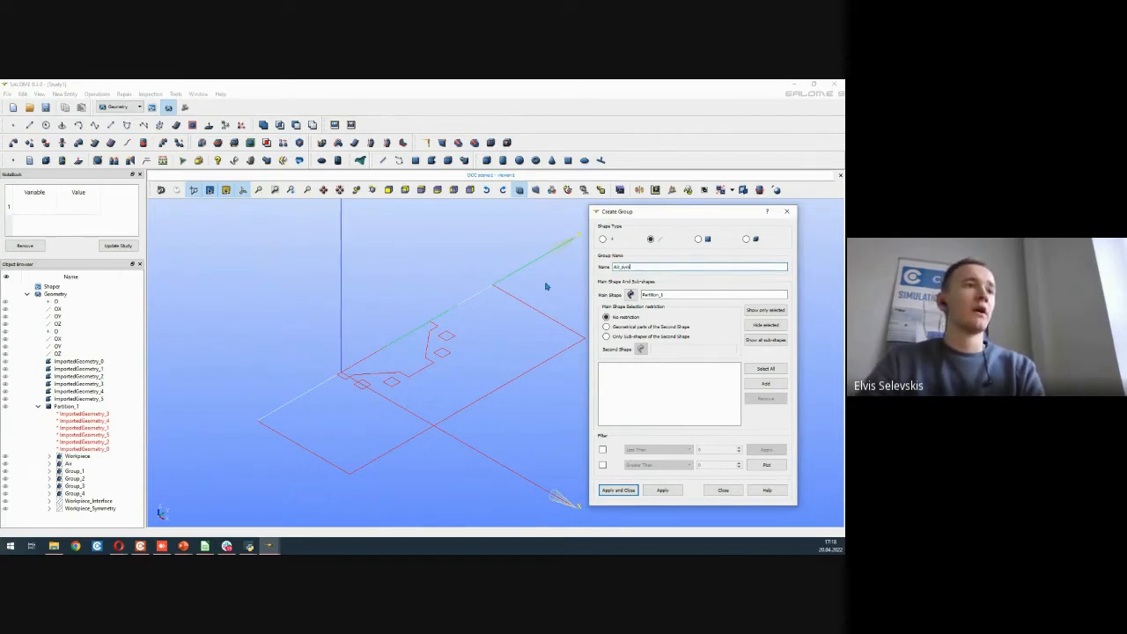
{"action": "type", "text": "metry"}
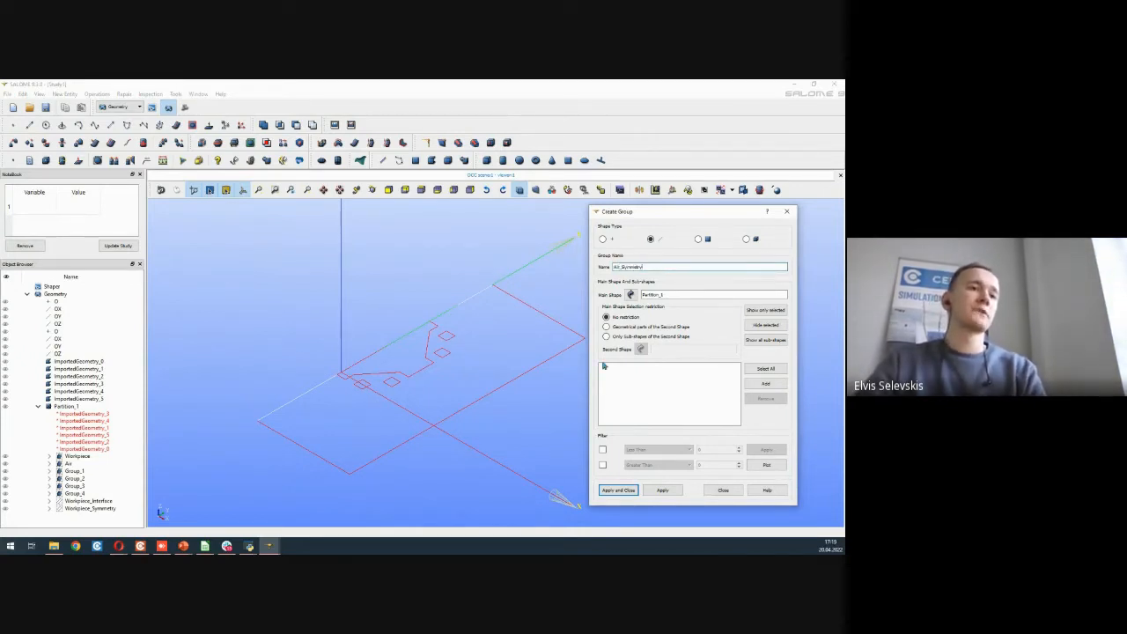
{"action": "left_click", "coordinate": [662, 489]}
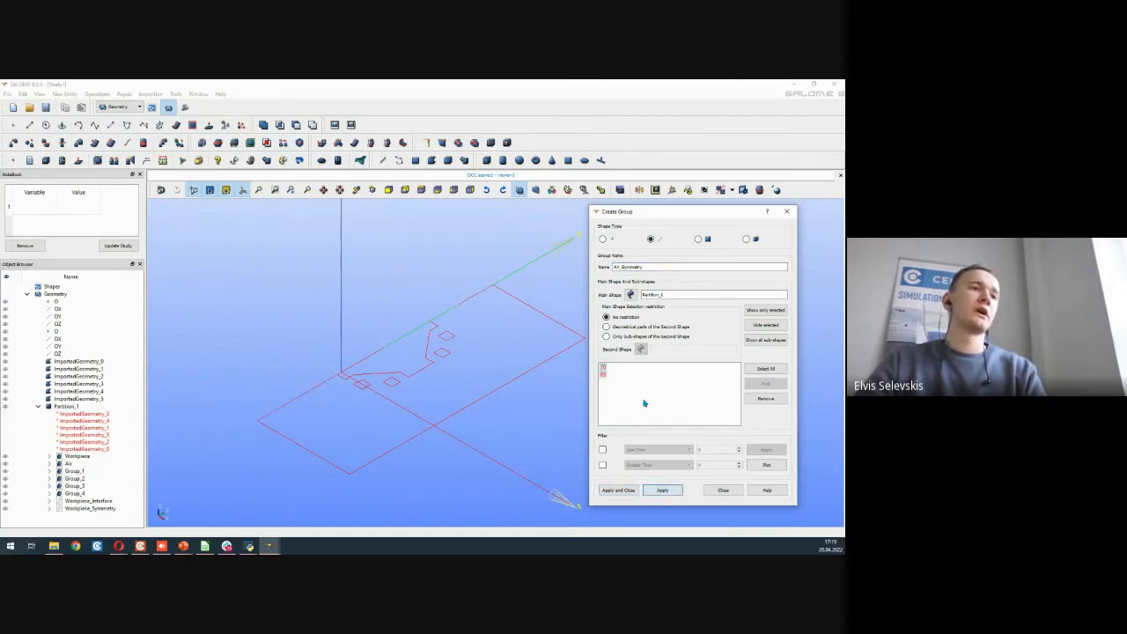
Step: Create an edge group named Air_Infinity from the three outer edges of the air rectangle off the symmetry axis, and finish group creation
{"action": "double_click", "coordinate": [657, 266]}
{"action": "type", "text": "Ai"}
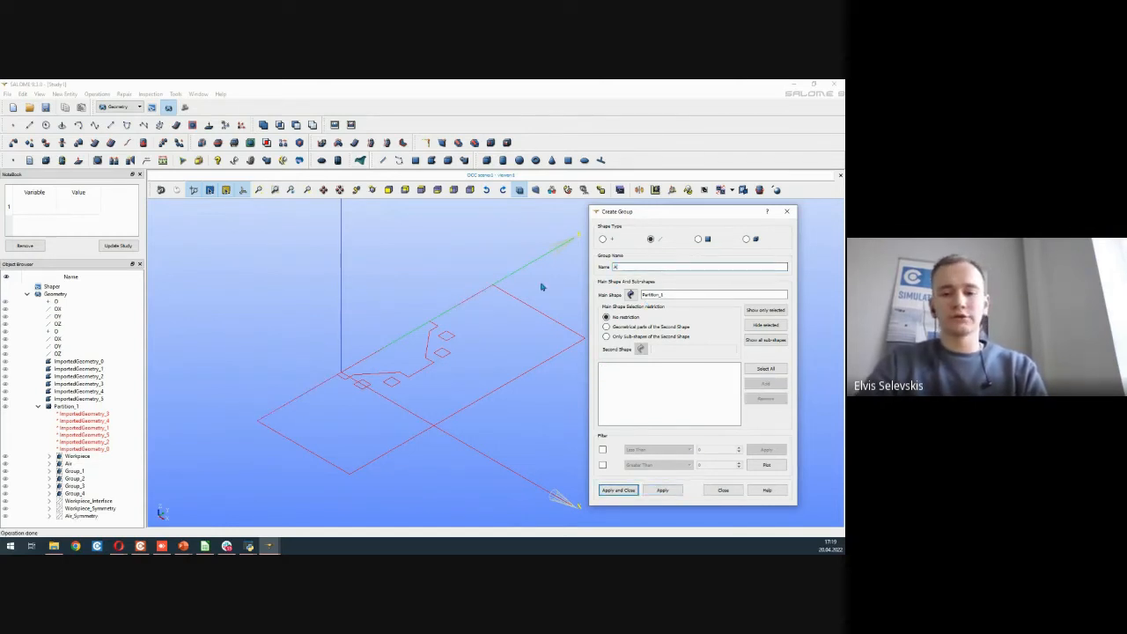
{"action": "type", "text": "r_Infinity"}
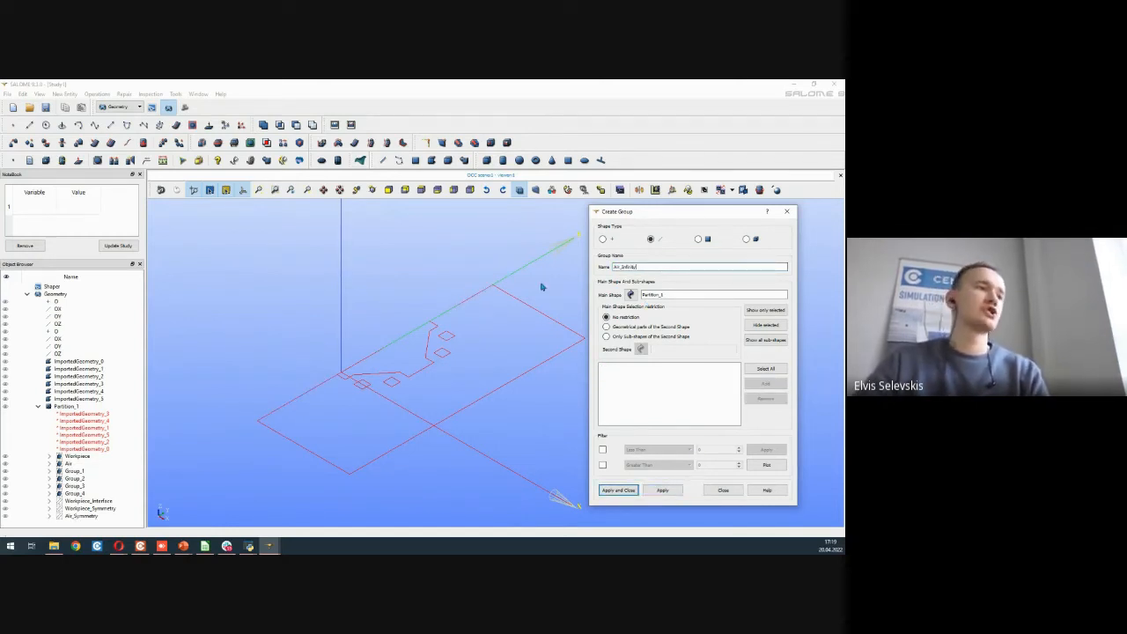
{"action": "scroll", "coordinate": [451, 253], "scroll_direction": "down", "scroll_amount": 2}
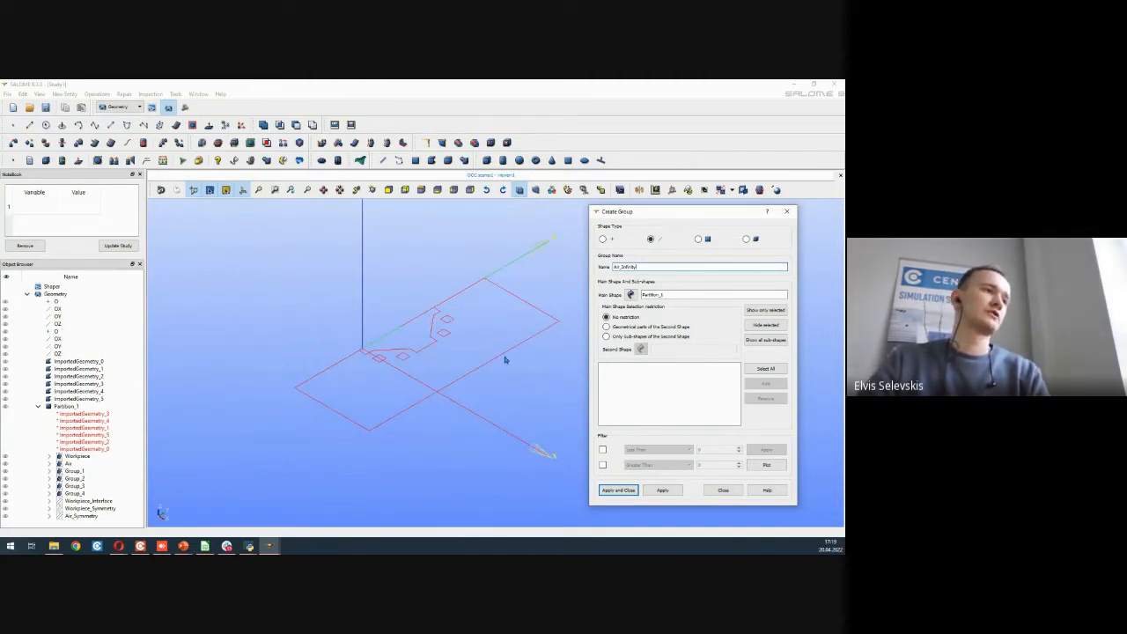
{"action": "left_click", "coordinate": [344, 417]}
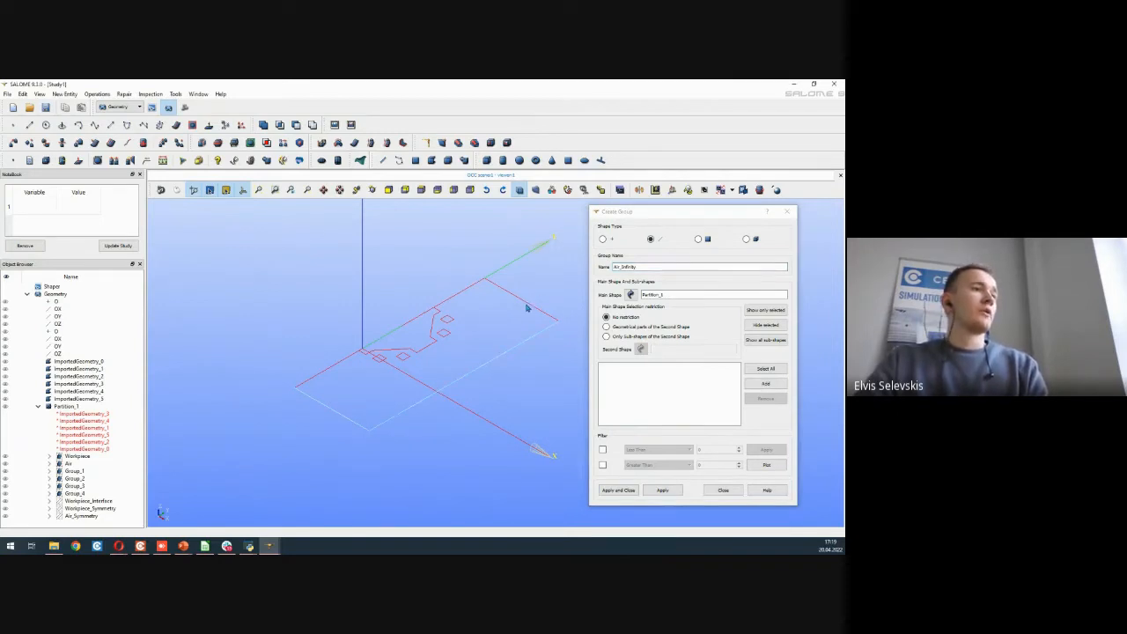
{"action": "left_click", "coordinate": [784, 385]}
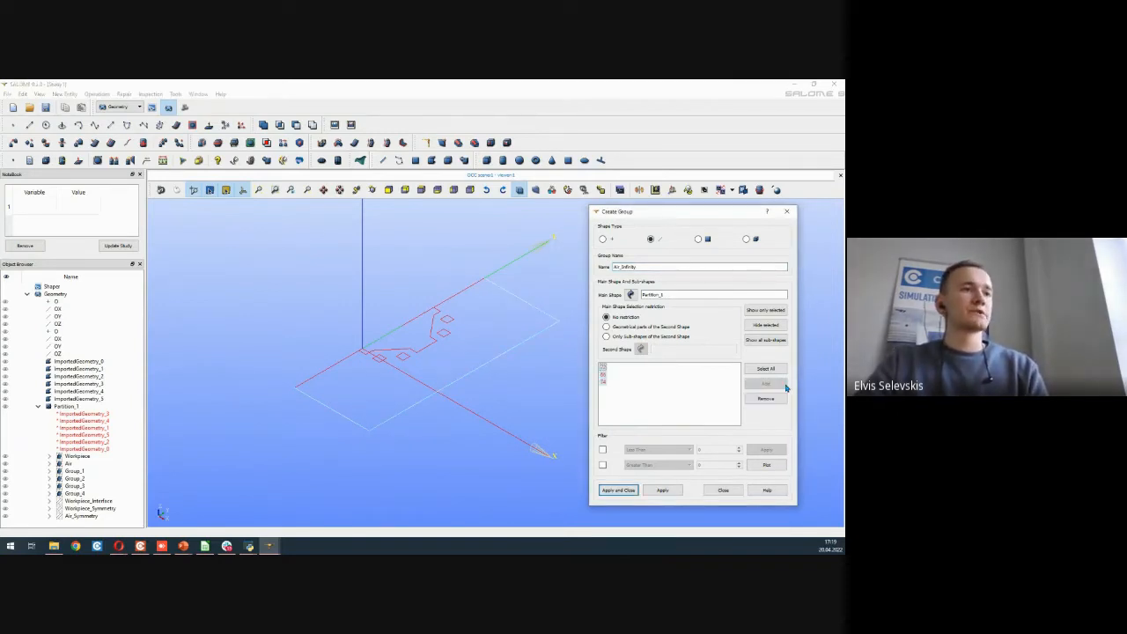
{"action": "left_click", "coordinate": [661, 490]}
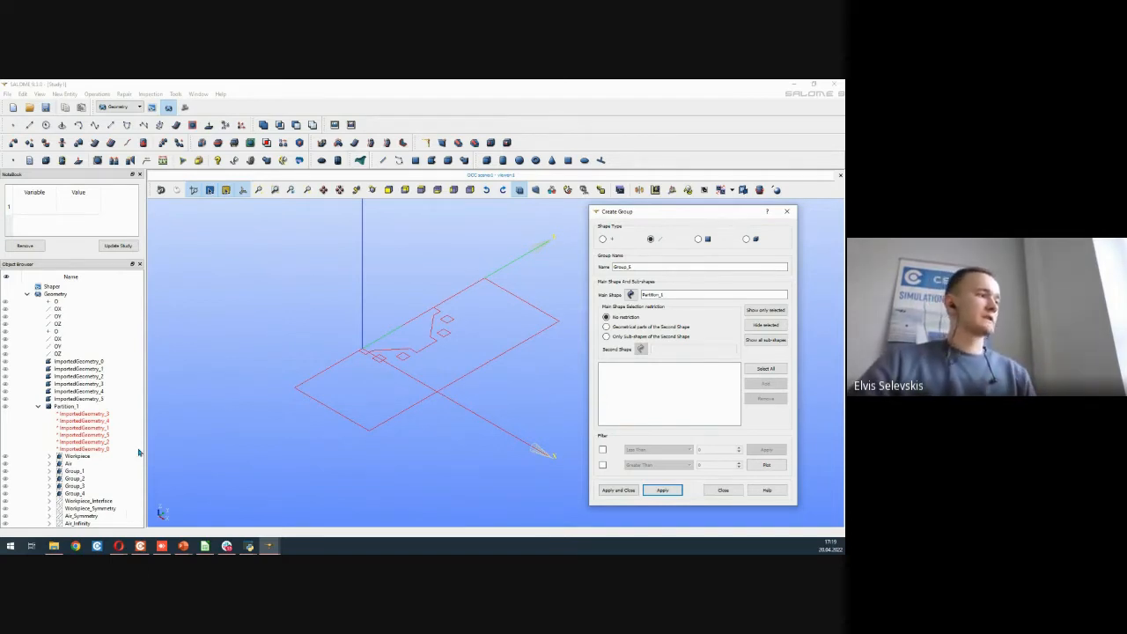
{"action": "left_click", "coordinate": [723, 491]}
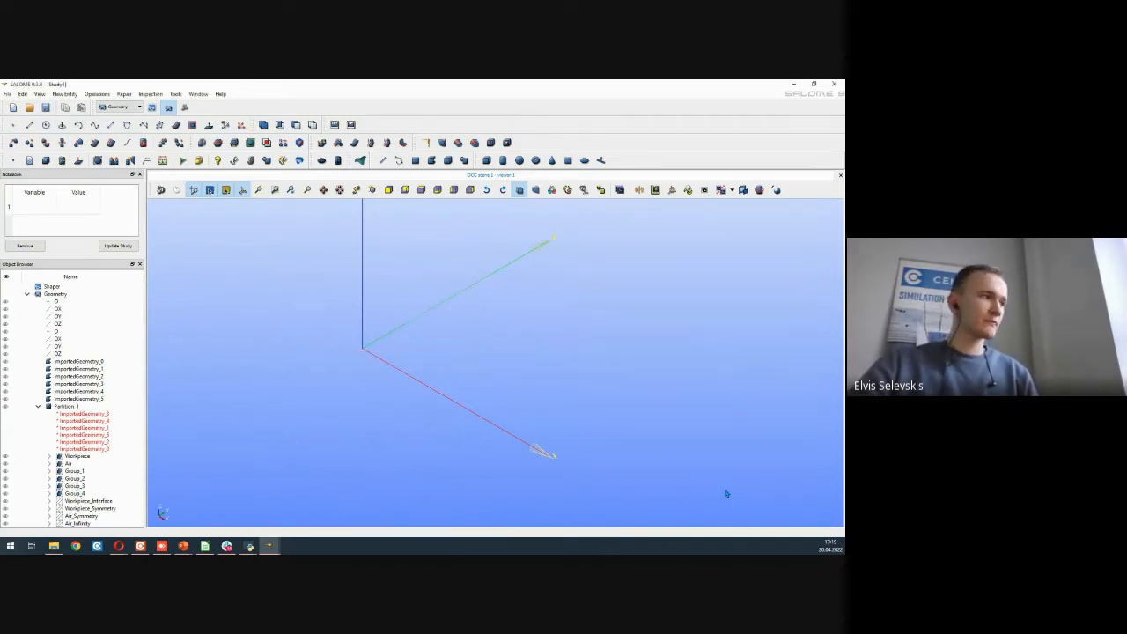
Step: Display Partition_1 to examine the partitioned faces, and hide it again
{"action": "left_click", "coordinate": [76, 407]}
{"action": "left_click", "coordinate": [5, 407]}
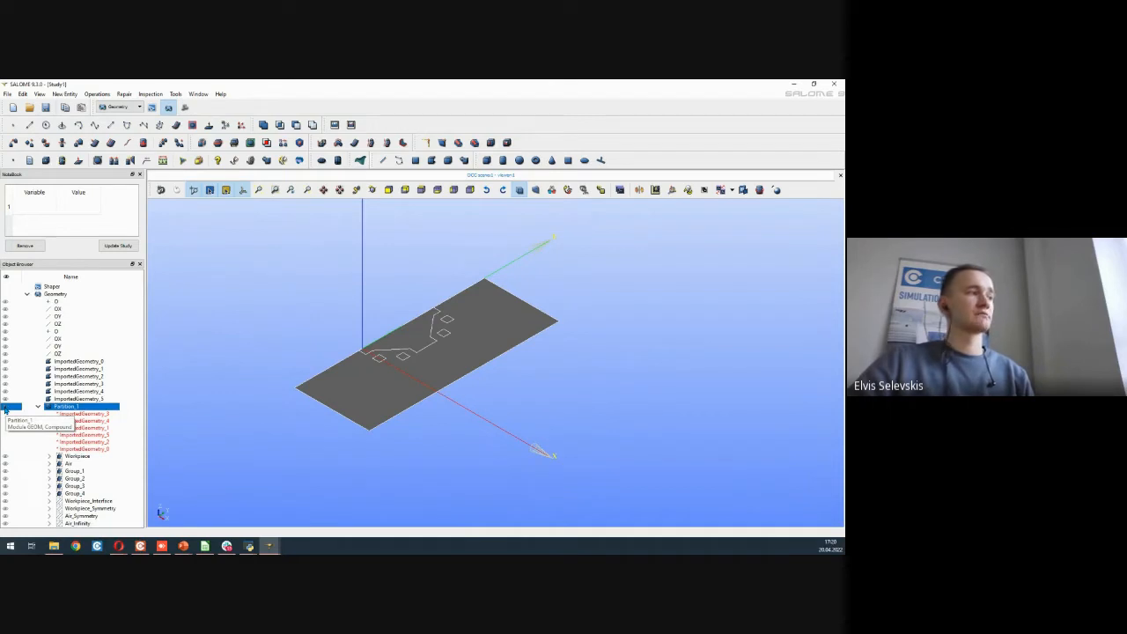
{"action": "left_click", "coordinate": [5, 407]}
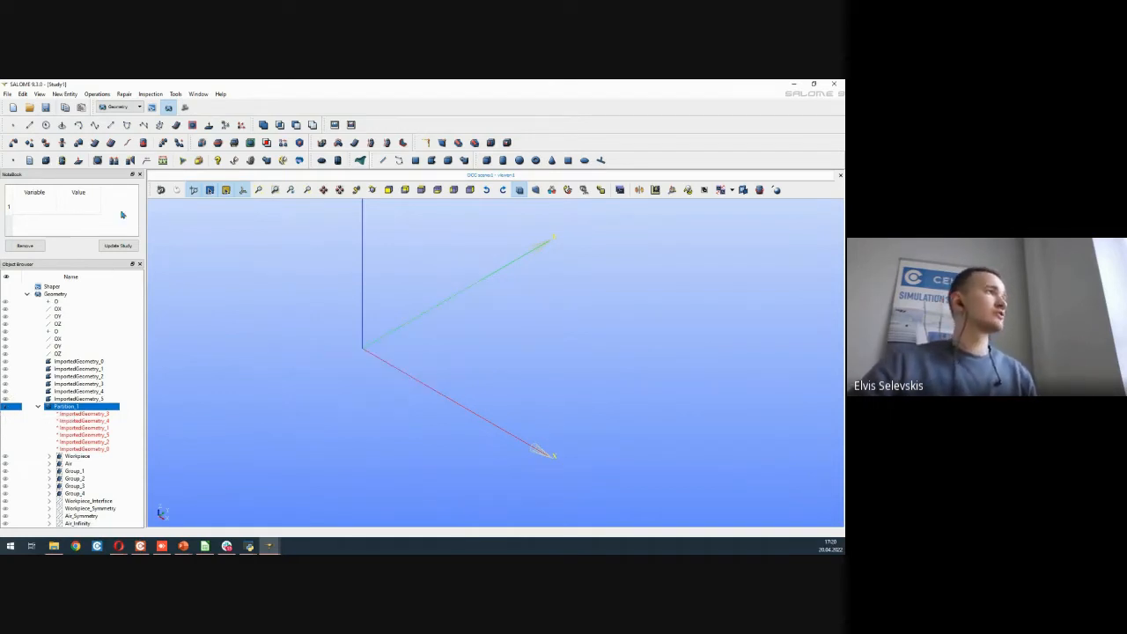
Step: Switch to the Mesh module and set up a mesh on Partition_1 using Automatic Triangulation with the default Max Size length
{"action": "left_click", "coordinate": [185, 108]}
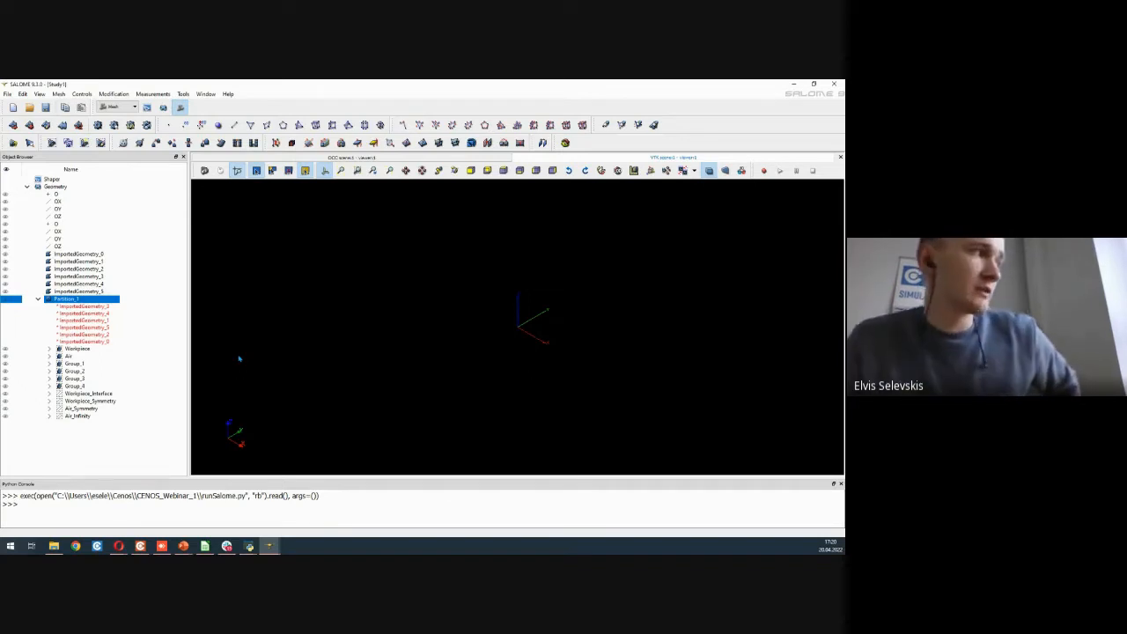
{"action": "left_click", "coordinate": [187, 374]}
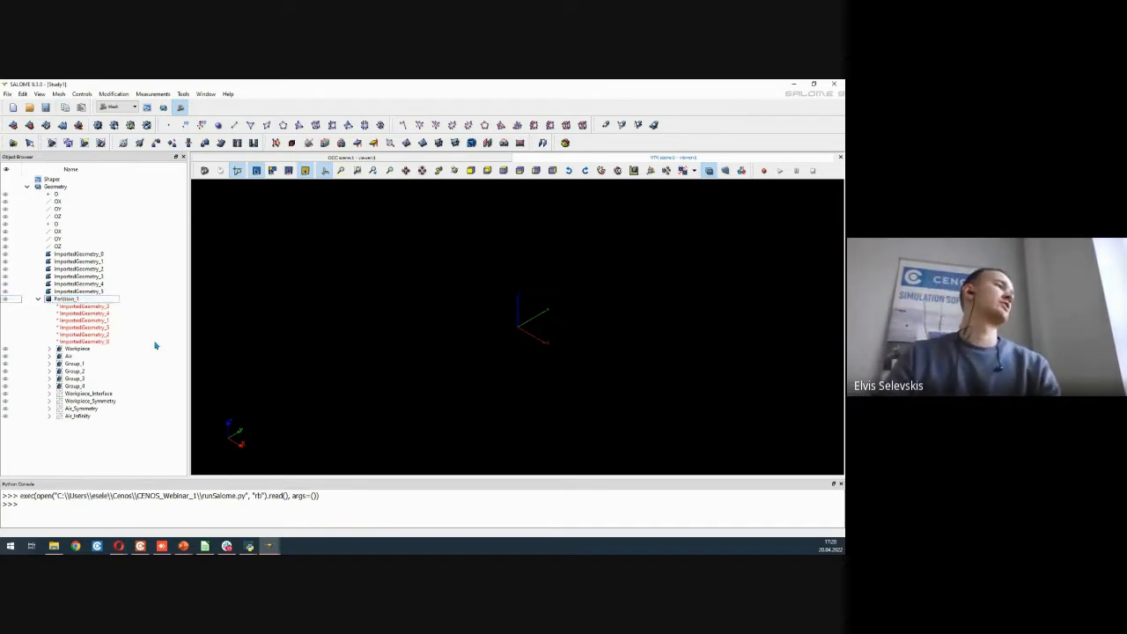
{"action": "left_click", "coordinate": [72, 300]}
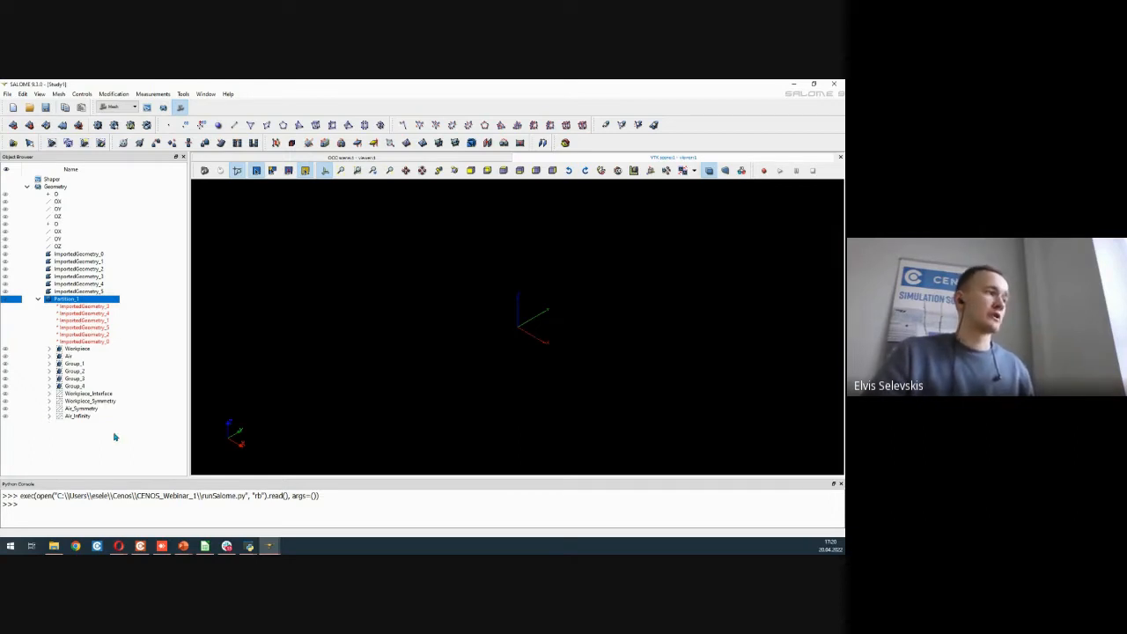
{"action": "left_click", "coordinate": [15, 127]}
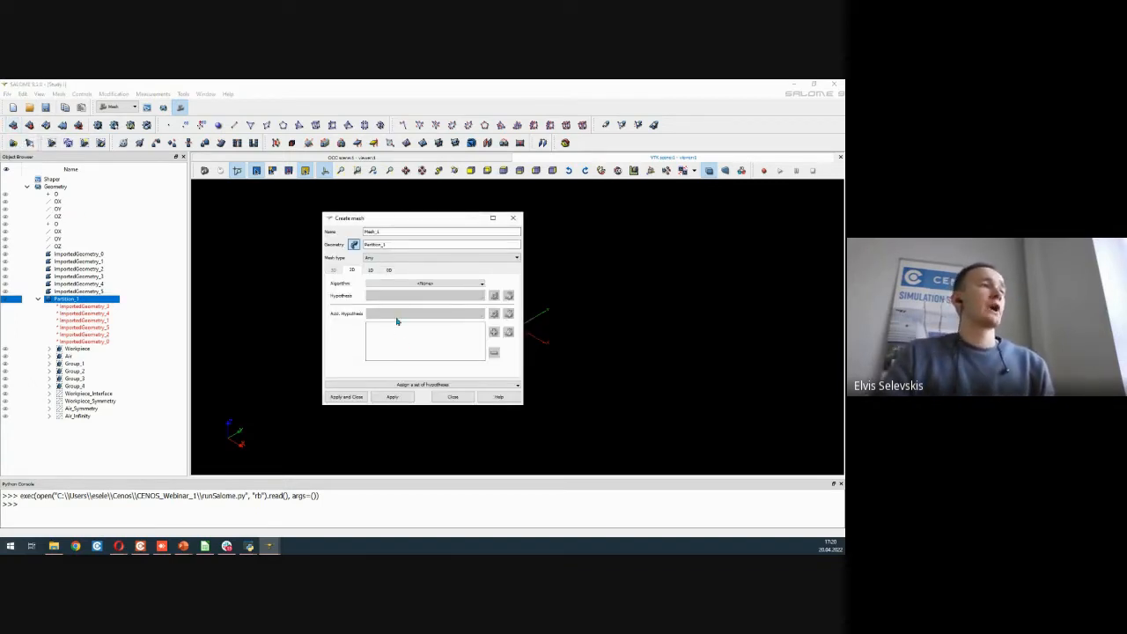
{"action": "left_click", "coordinate": [424, 385]}
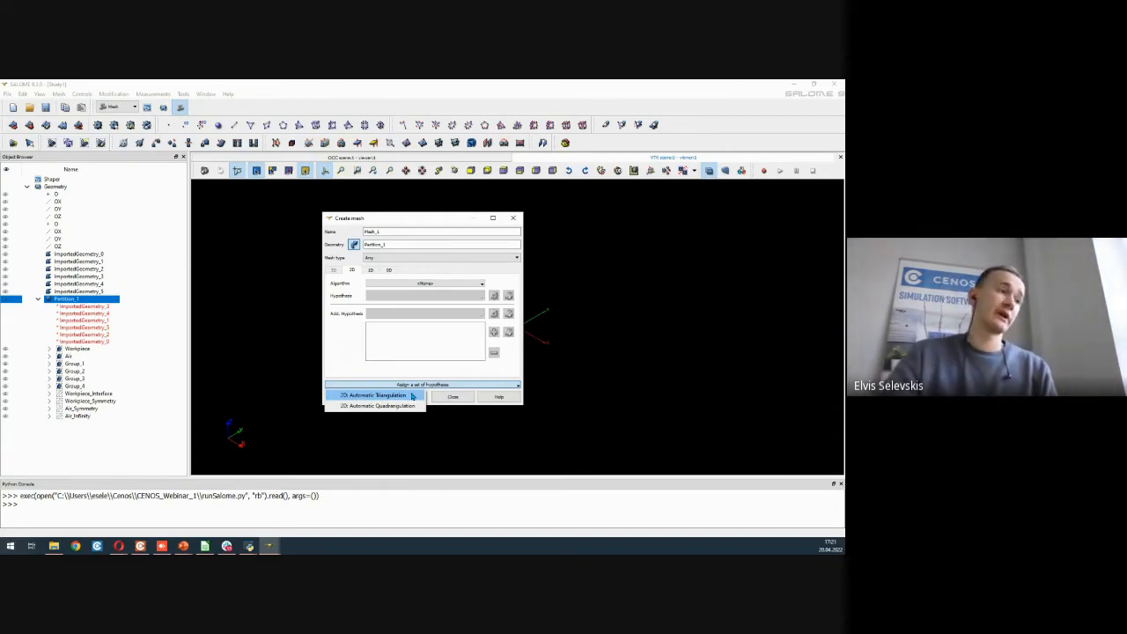
{"action": "left_click", "coordinate": [412, 397]}
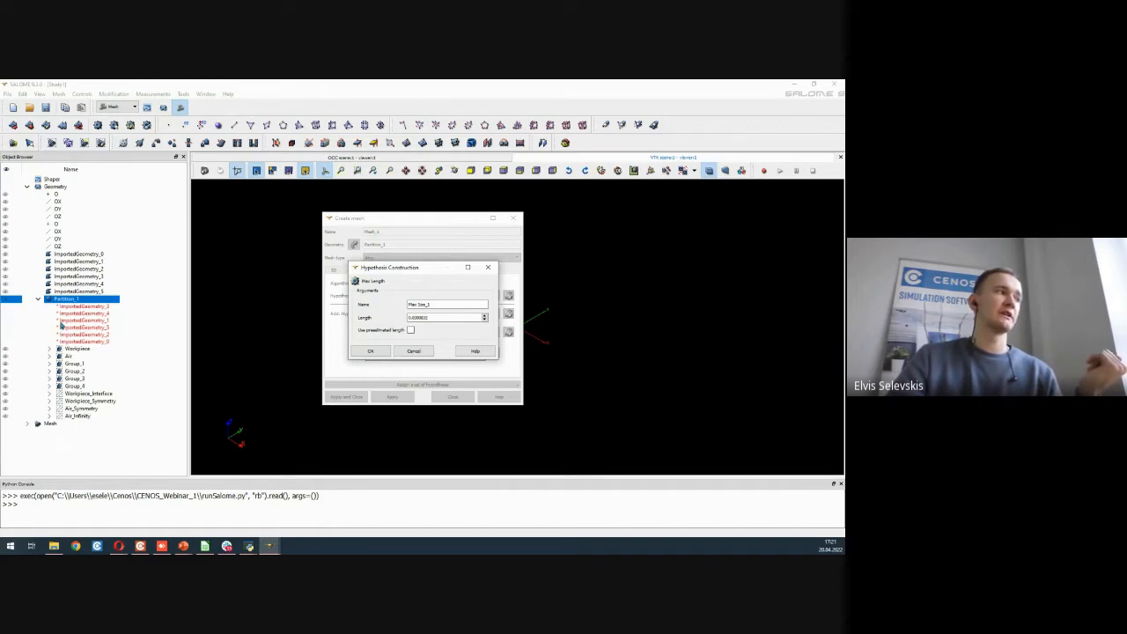
{"action": "left_click", "coordinate": [373, 353]}
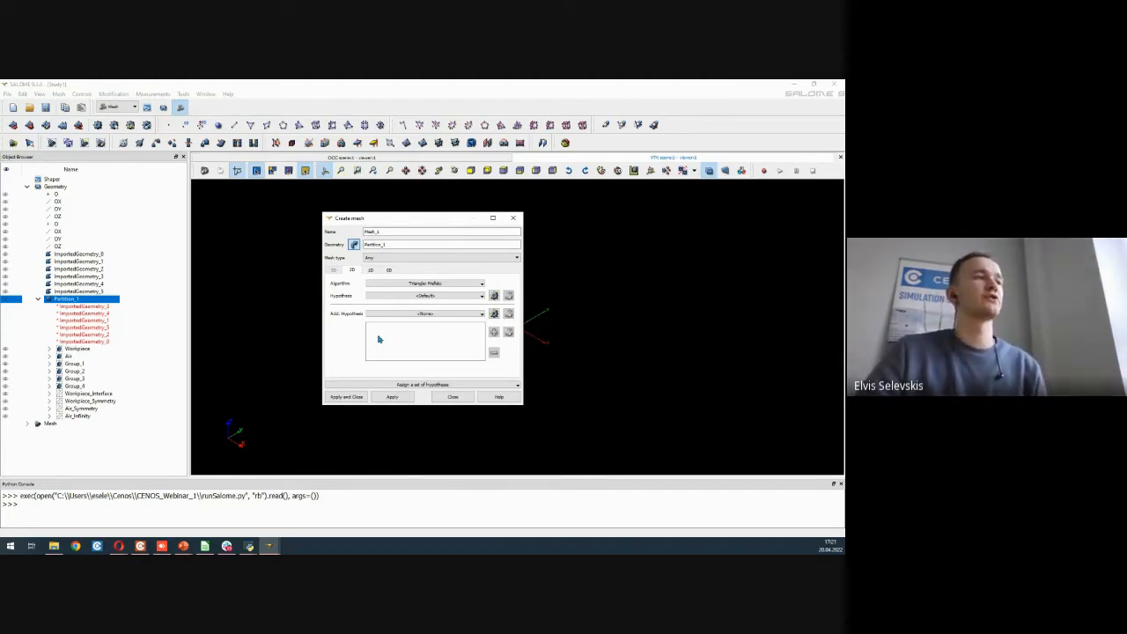
Step: Set the mesh's 2D algorithm to NETGEN 2D and create the mesh definition
{"action": "left_click", "coordinate": [454, 283]}
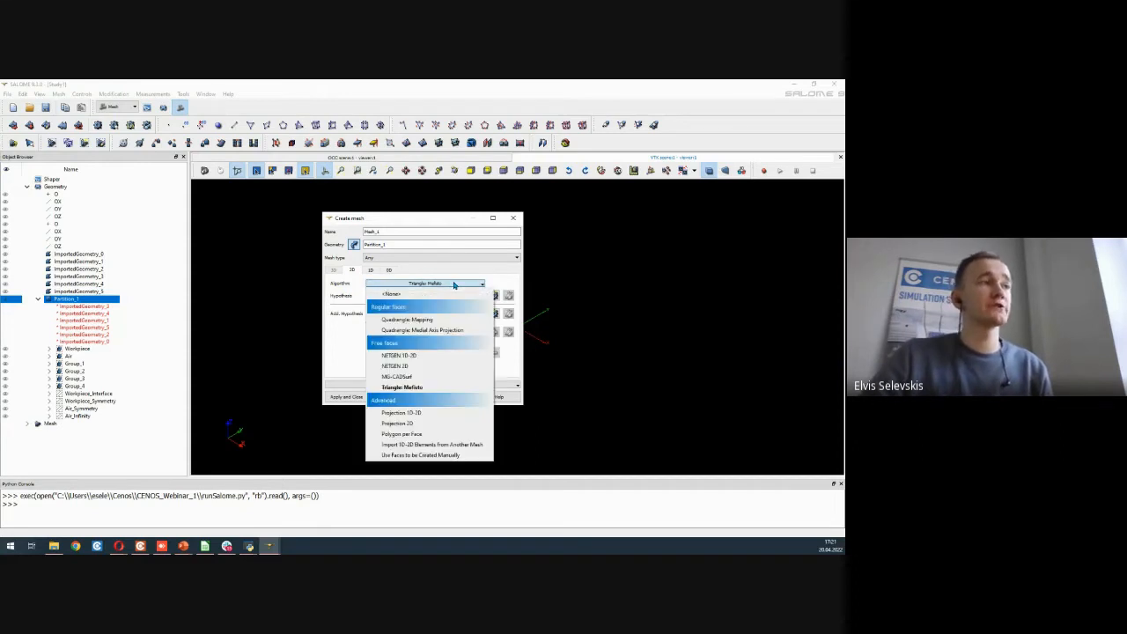
{"action": "left_click", "coordinate": [417, 367]}
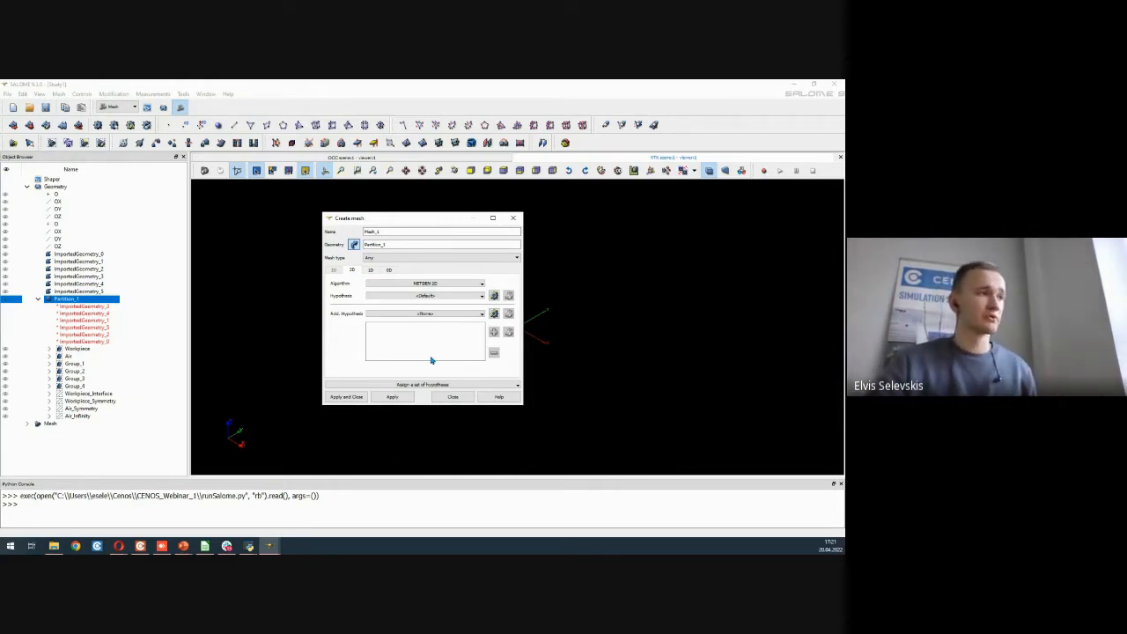
{"action": "left_click", "coordinate": [351, 397]}
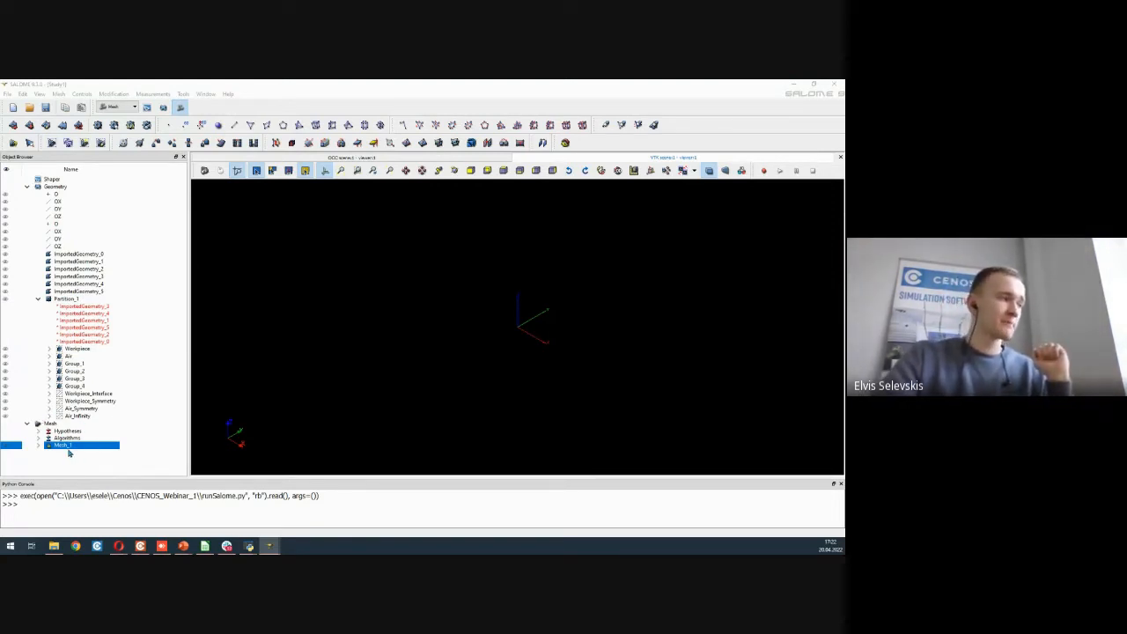
Step: Compute Mesh_1
{"action": "left_click", "coordinate": [74, 455]}
{"action": "left_click", "coordinate": [68, 448]}
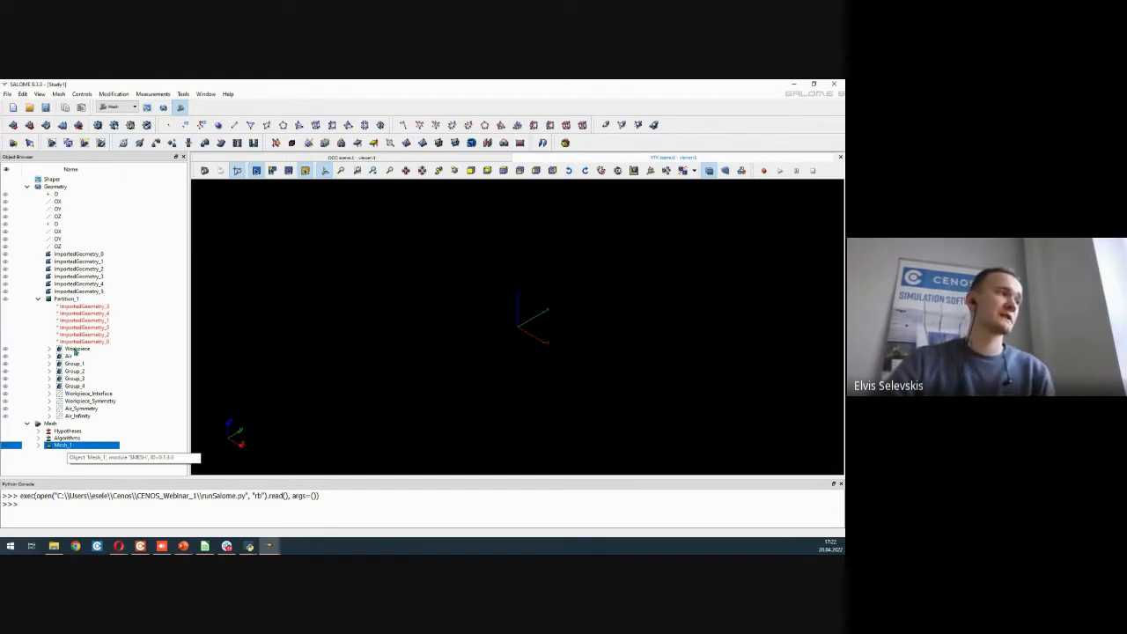
{"action": "right_click", "coordinate": [64, 449]}
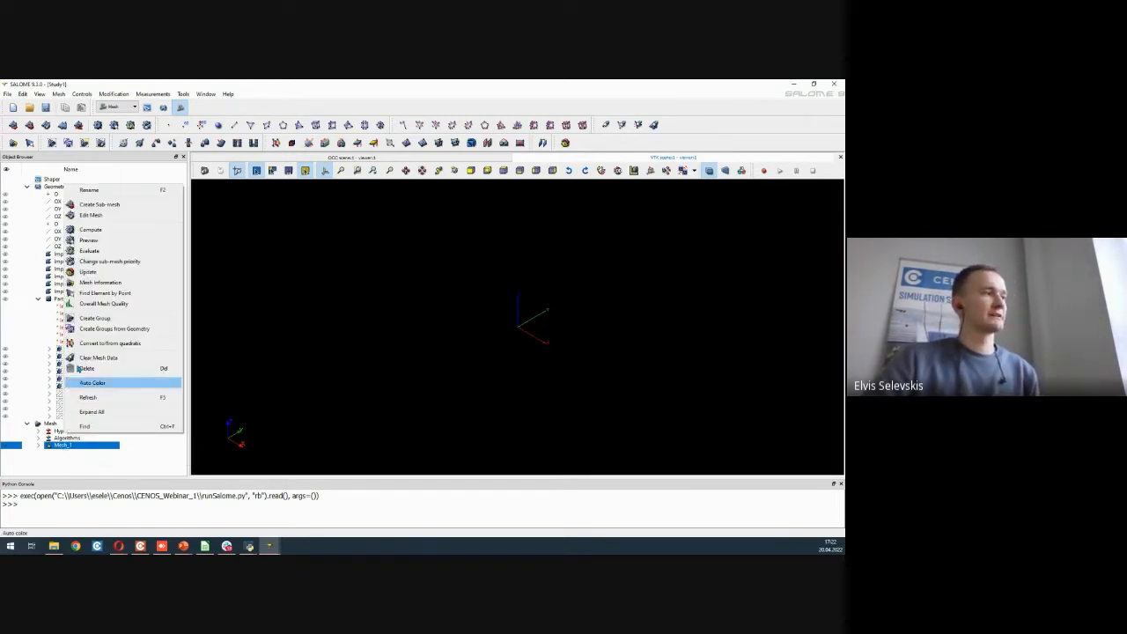
{"action": "left_click", "coordinate": [90, 231]}
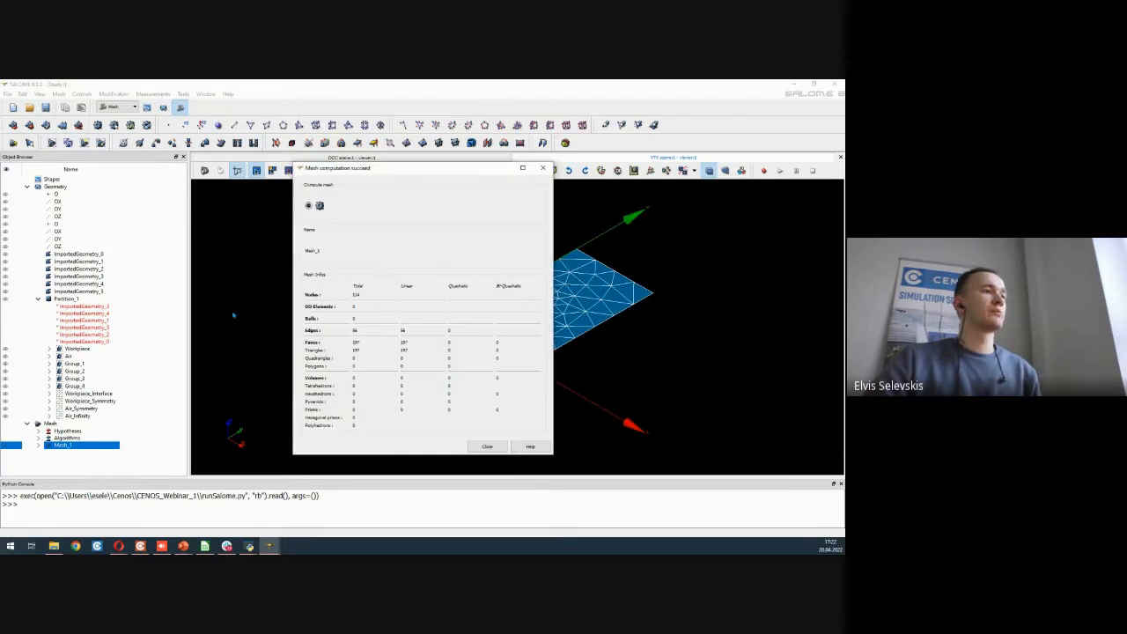
Step: Examine the computed triangle mesh closely around the workpiece and the small square faces, and dismiss the computation report
{"action": "left_click_drag", "start_coordinate": [379, 169], "coordinate": [186, 158]}
{"action": "scroll", "coordinate": [486, 299], "scroll_direction": "up", "scroll_amount": 5}
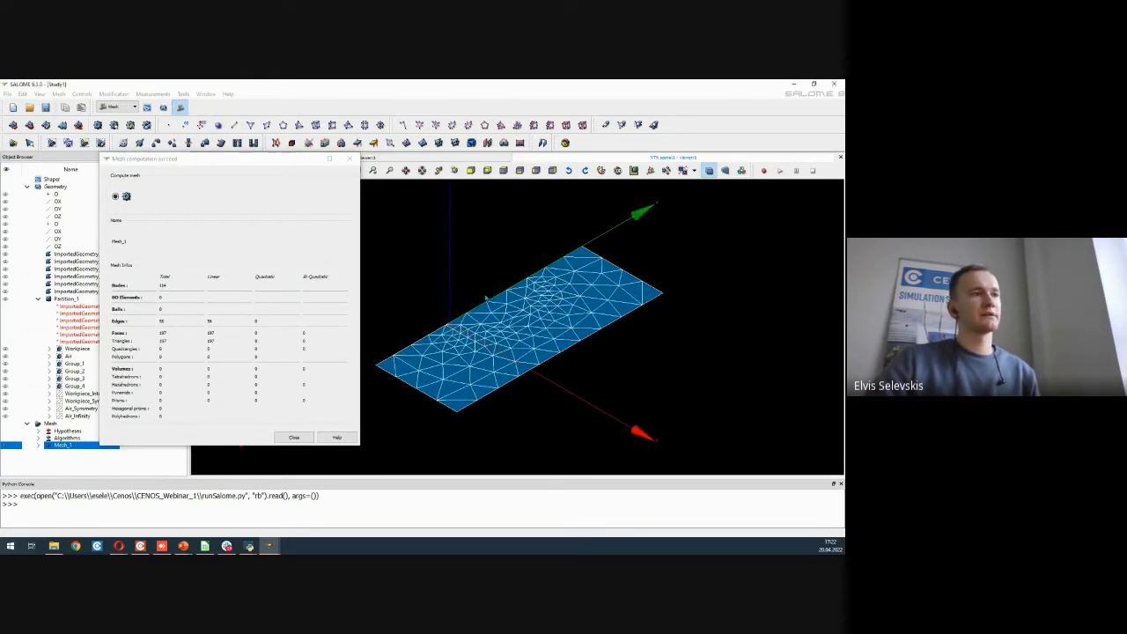
{"action": "scroll", "coordinate": [485, 299], "scroll_direction": "up", "scroll_amount": 4}
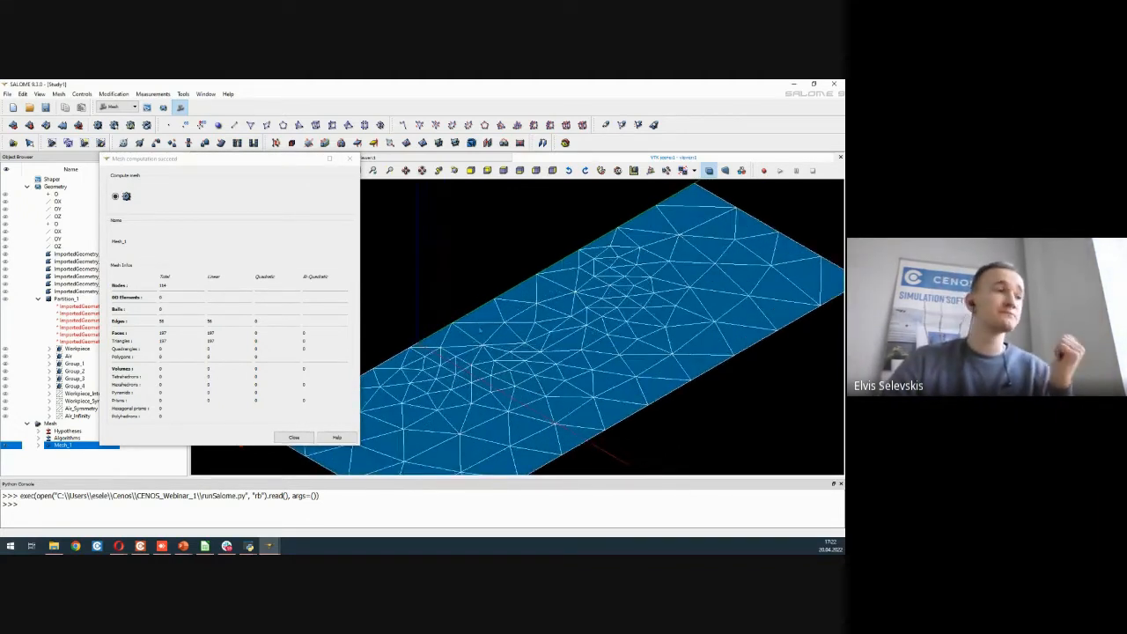
{"action": "scroll", "coordinate": [485, 299], "scroll_direction": "up", "scroll_amount": 2}
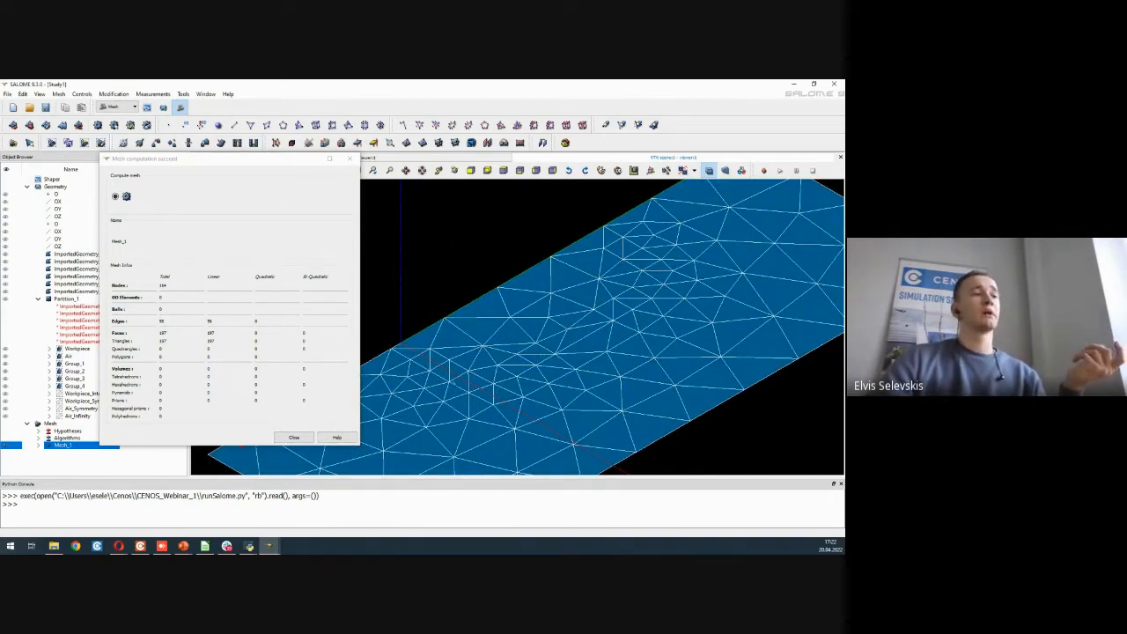
{"action": "scroll", "coordinate": [503, 385], "scroll_direction": "down", "scroll_amount": 2}
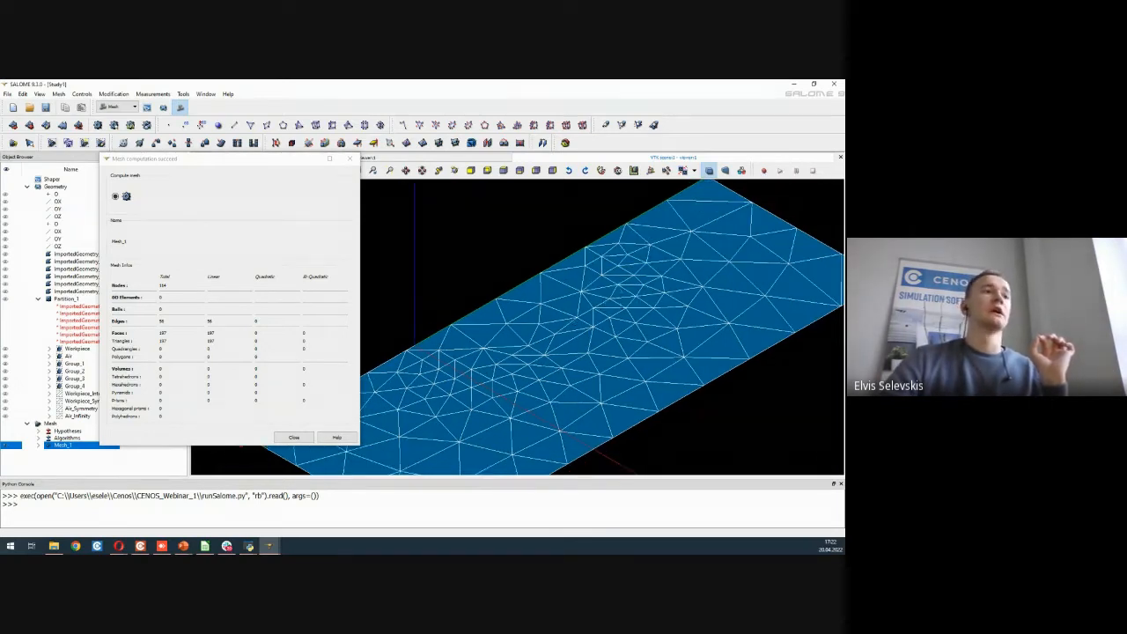
{"action": "left_click", "coordinate": [294, 438]}
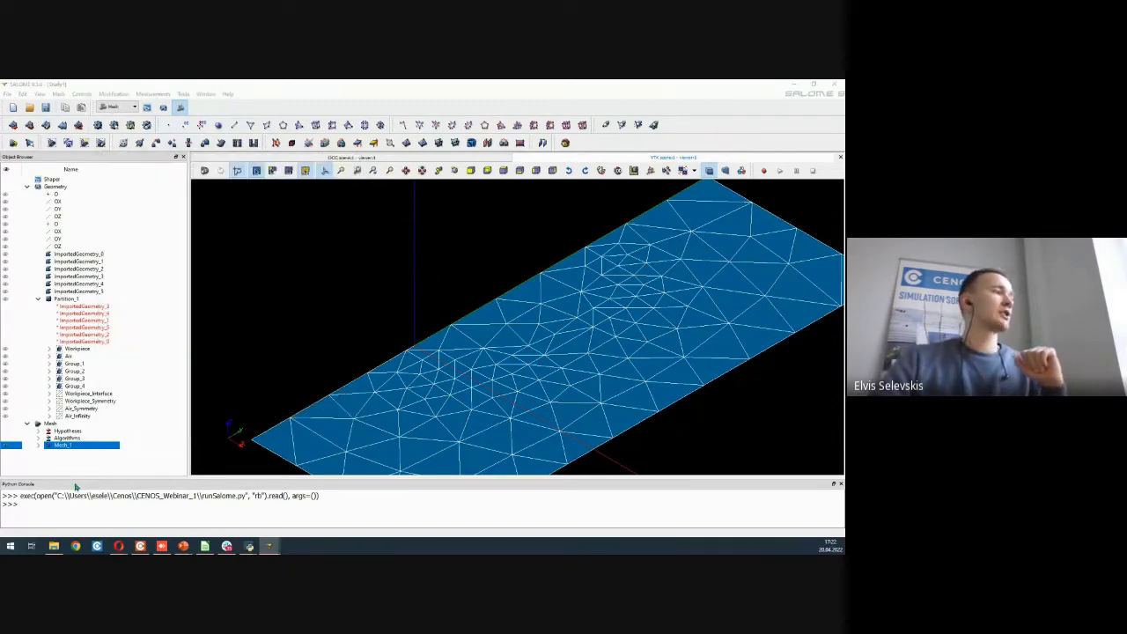
Step: Clear the computed mesh data from Mesh_1
{"action": "left_click", "coordinate": [61, 453]}
{"action": "left_click", "coordinate": [62, 446]}
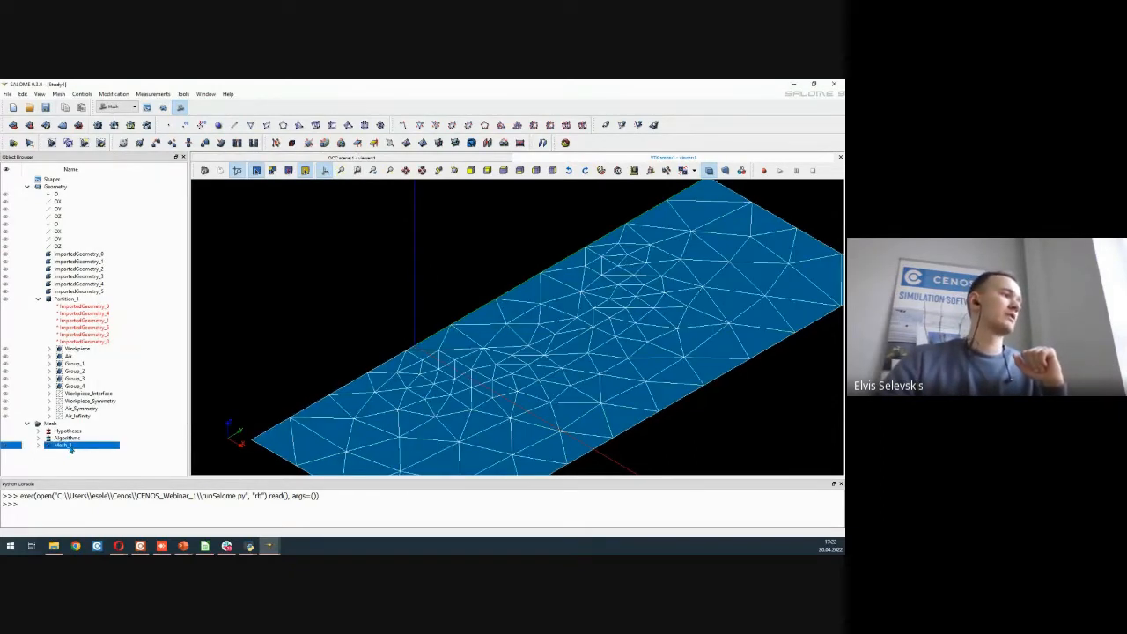
{"action": "right_click", "coordinate": [70, 445]}
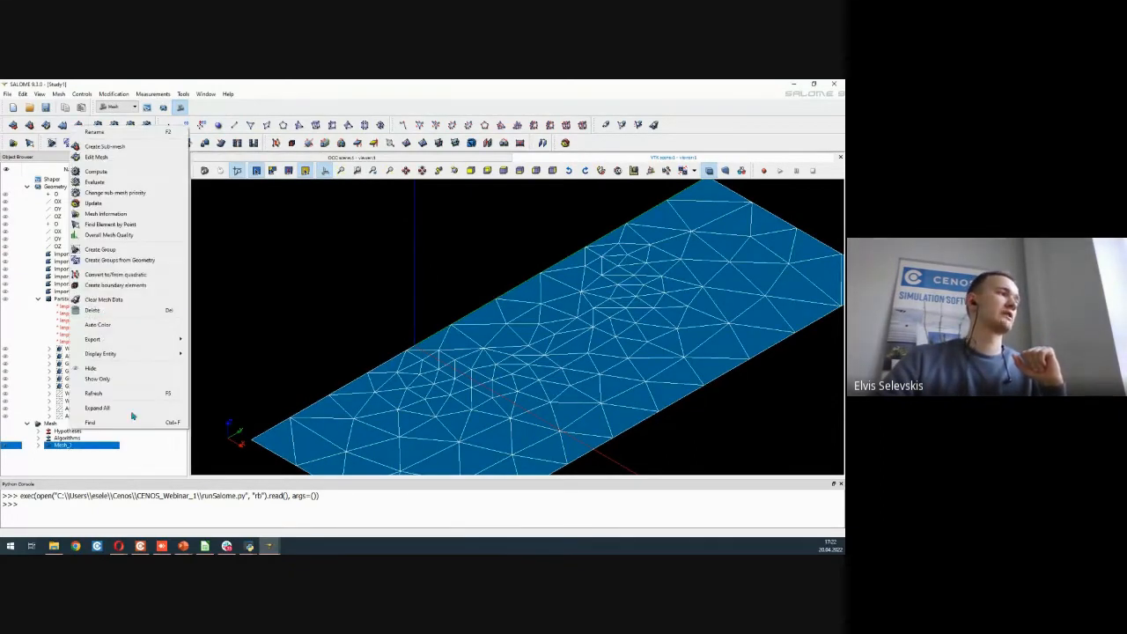
{"action": "left_click", "coordinate": [104, 299]}
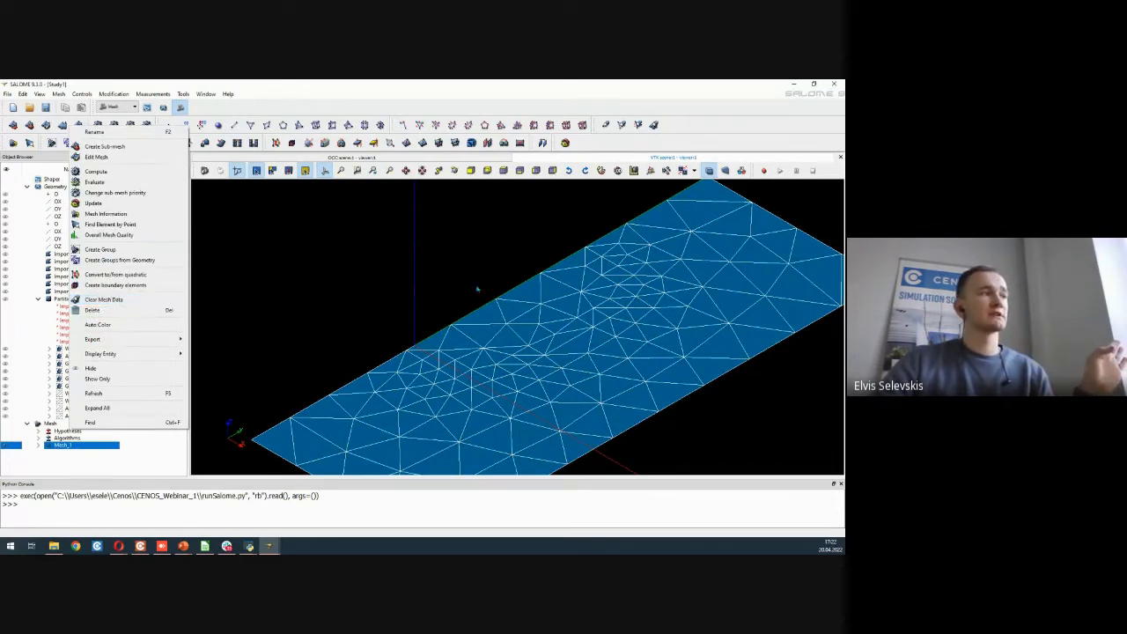
{"action": "left_click", "coordinate": [145, 301]}
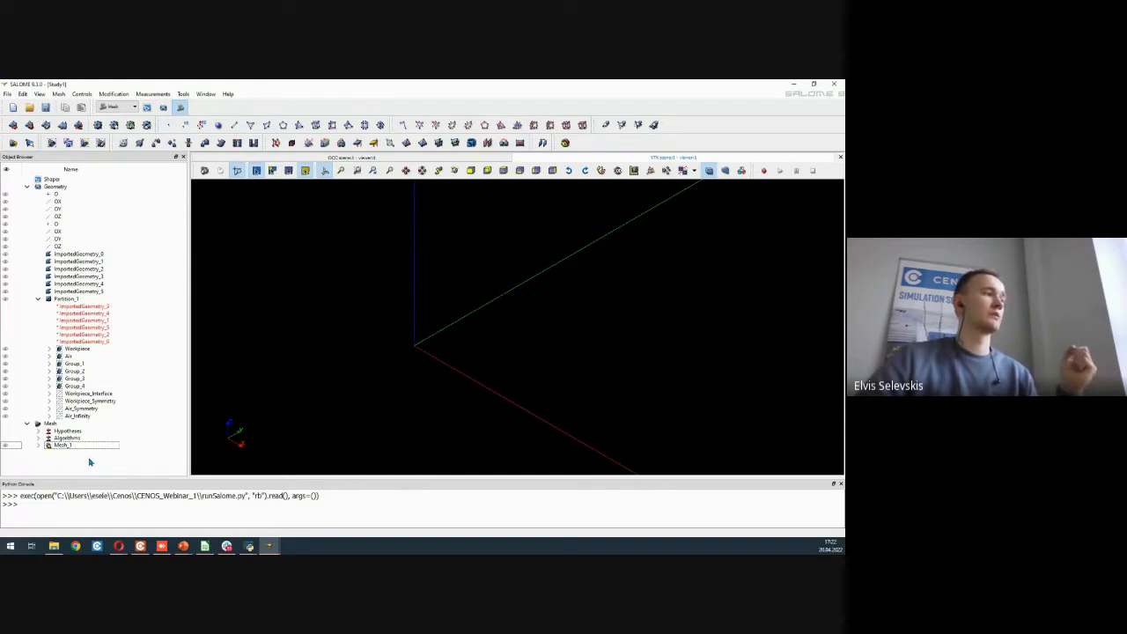
Step: Start a sub-mesh of Mesh_1 on the Workpiece face group and name it Workpiece
{"action": "left_click", "coordinate": [29, 125]}
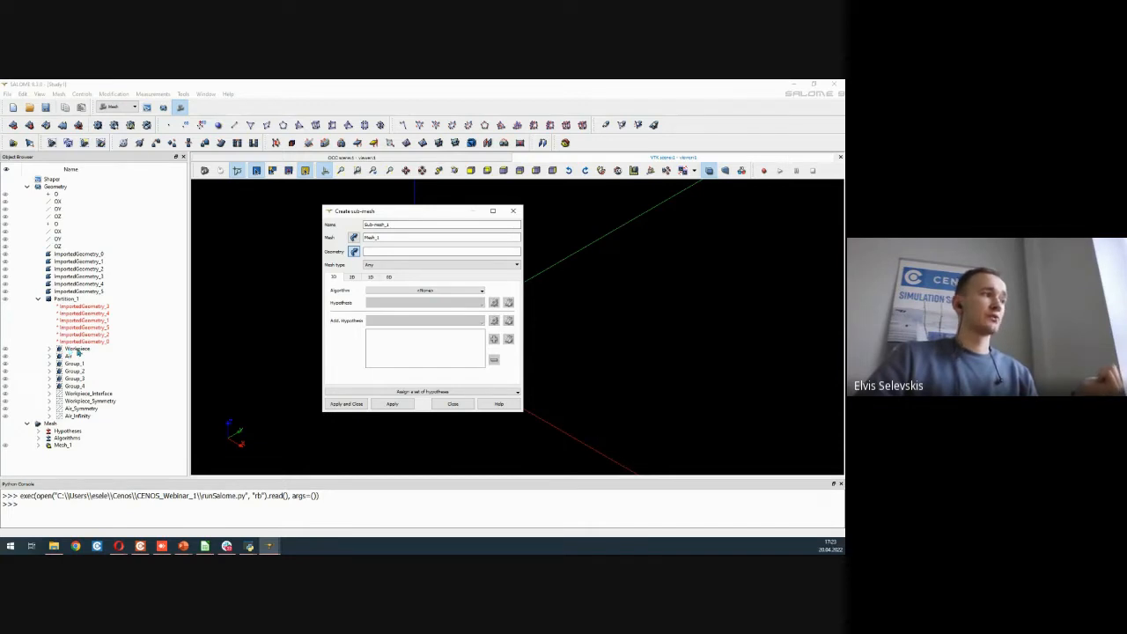
{"action": "left_click", "coordinate": [77, 349]}
{"action": "left_click", "coordinate": [402, 252]}
{"action": "key", "text": "ctrl+c"}
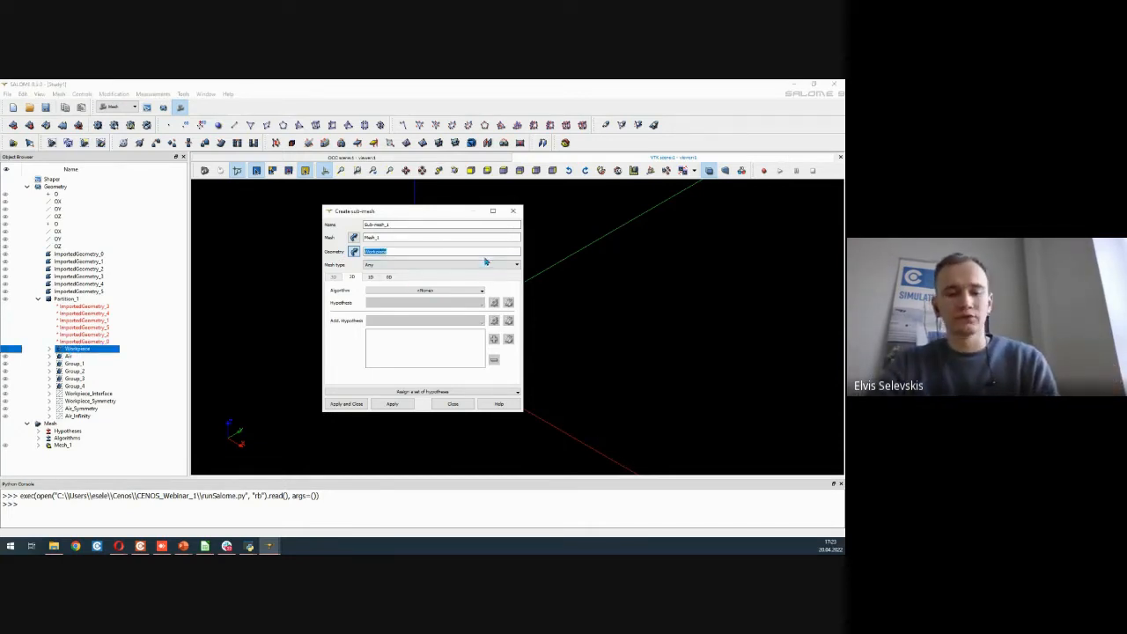
{"action": "left_click_drag", "start_coordinate": [398, 226], "coordinate": [352, 244]}
{"action": "key", "text": "ctrl+v"}
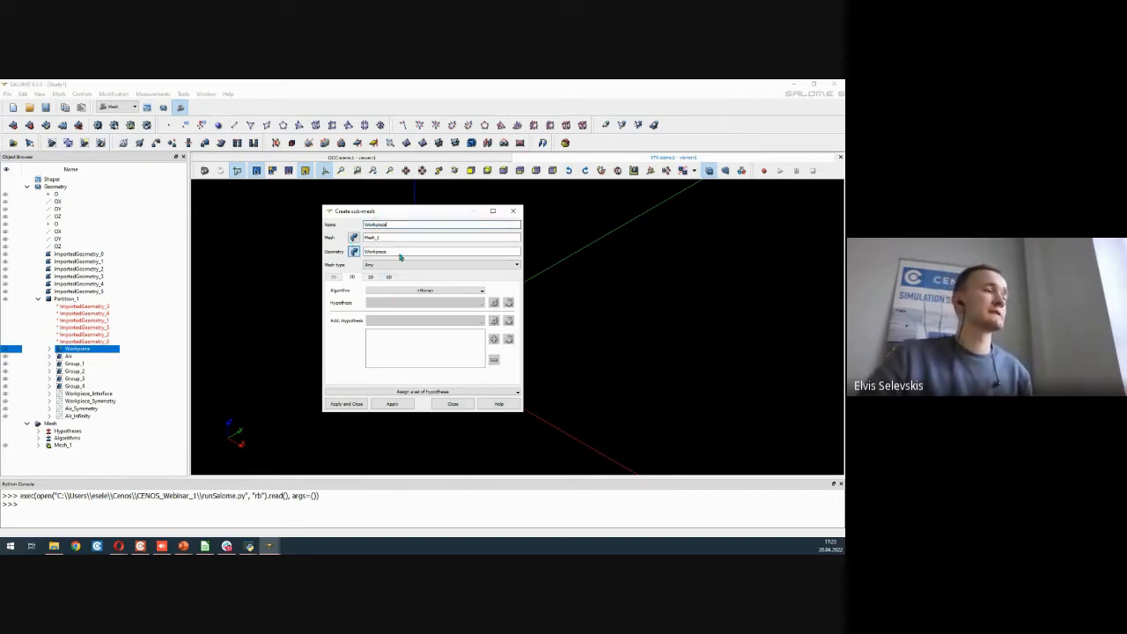
Step: Assign 2D Automatic Triangulation to the Workpiece sub-mesh with a maximum length of 0.005, naming the hypothesis Max Size_0.005
{"action": "left_click", "coordinate": [421, 393]}
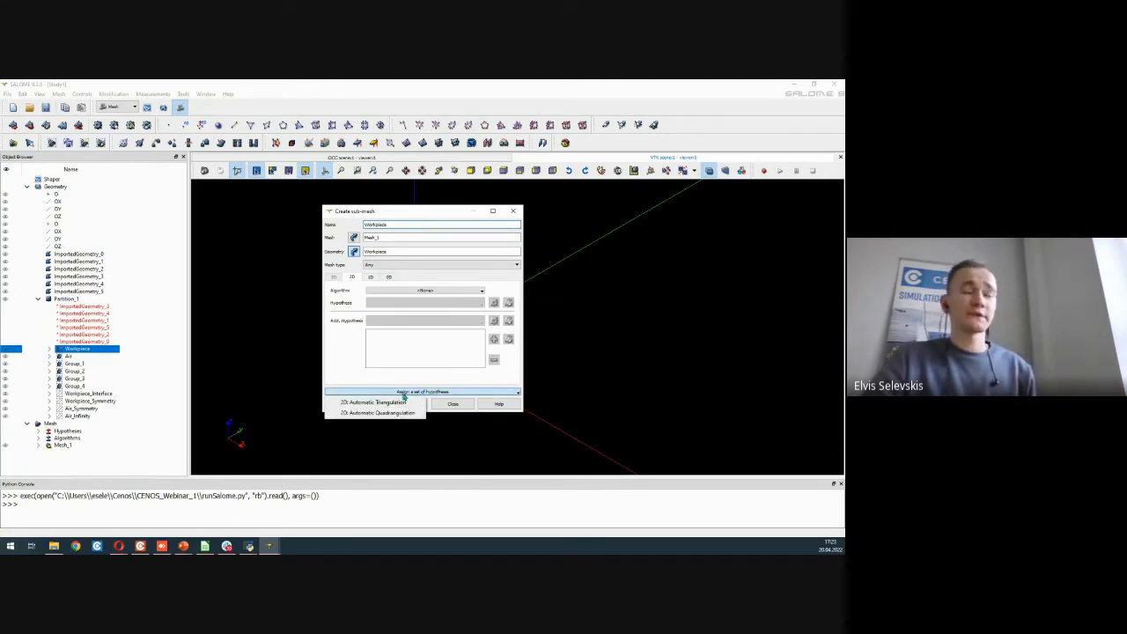
{"action": "left_click", "coordinate": [390, 402]}
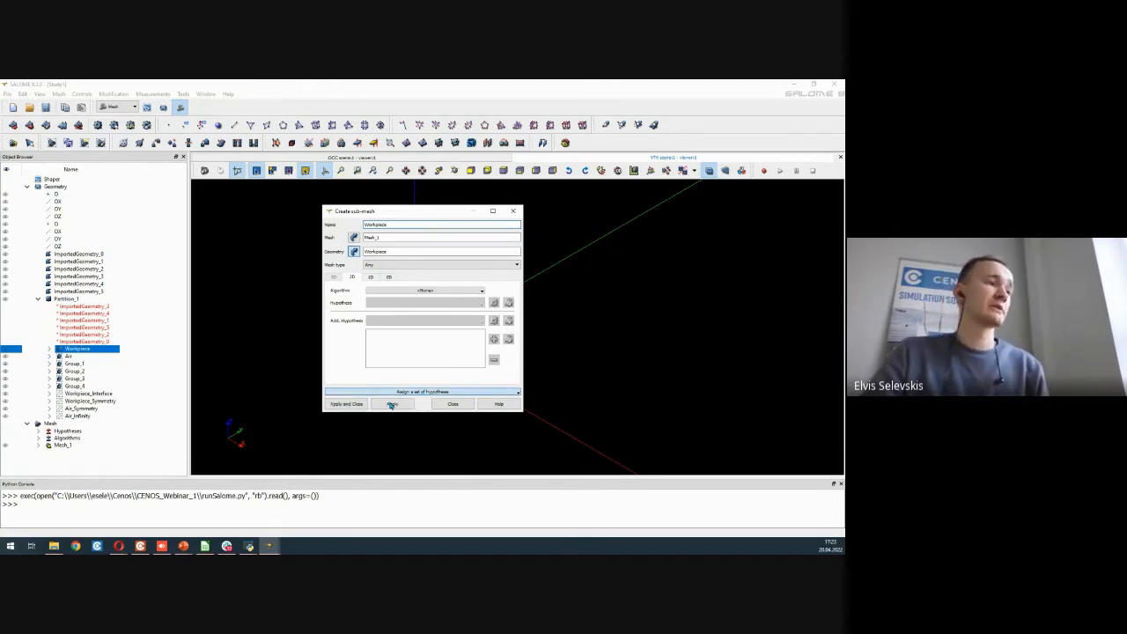
{"action": "left_click_drag", "start_coordinate": [434, 317], "coordinate": [402, 319]}
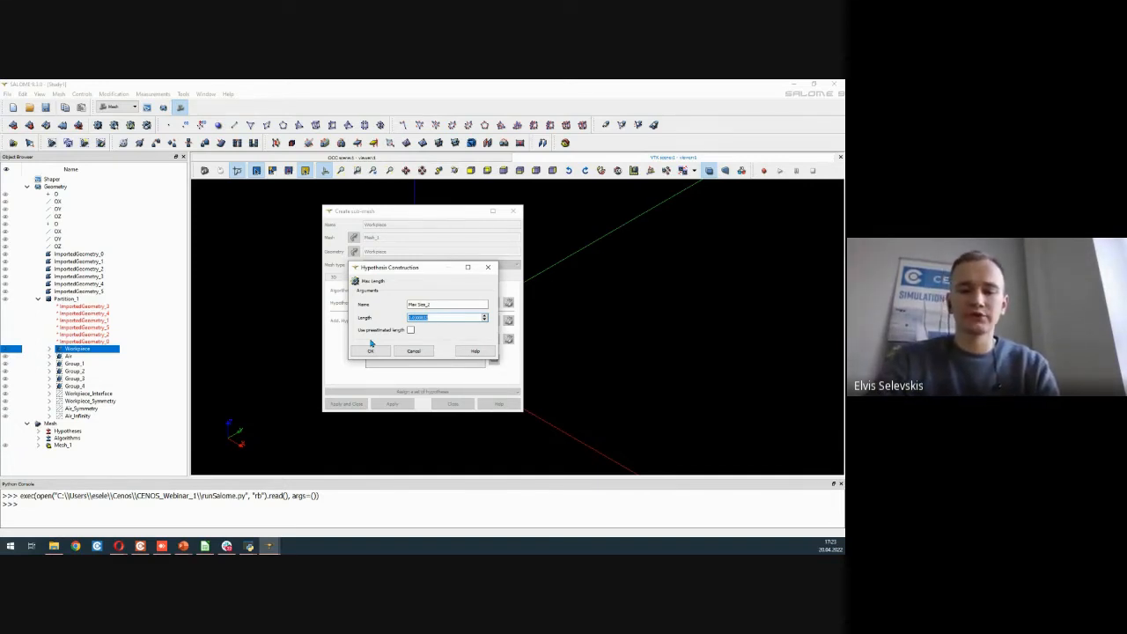
{"action": "type", "text": "0.005"}
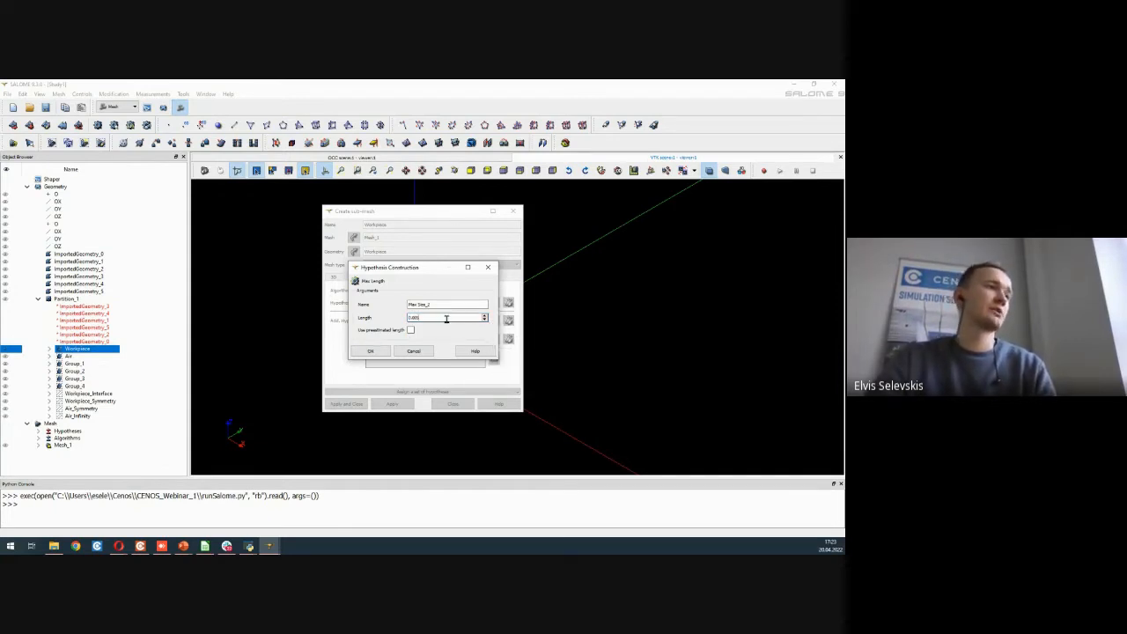
{"action": "left_click_drag", "start_coordinate": [448, 318], "coordinate": [398, 330]}
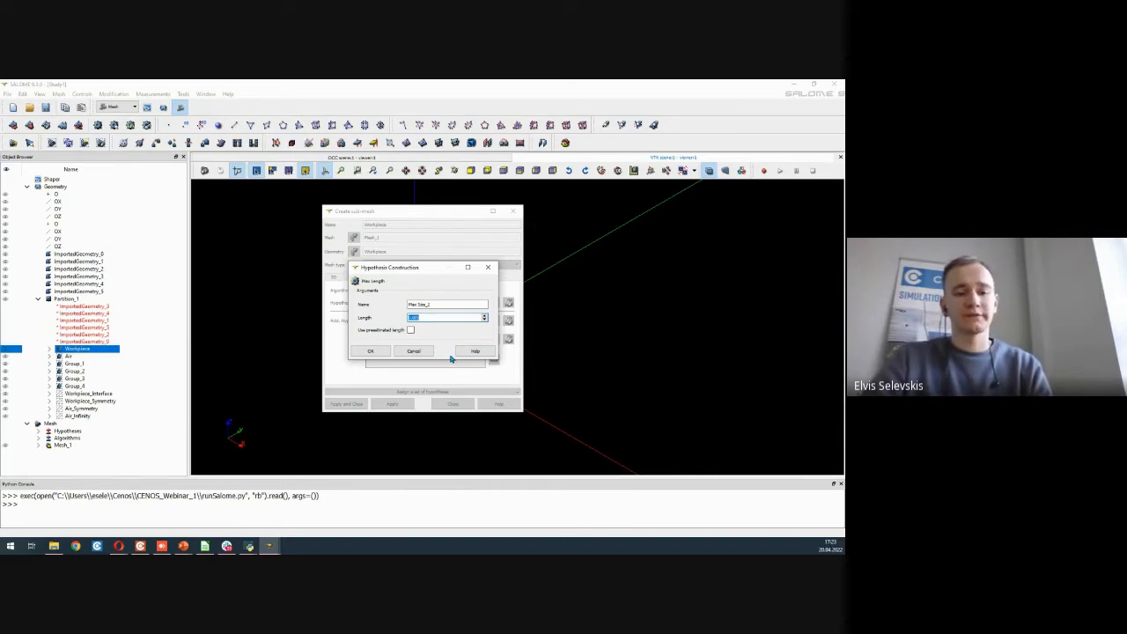
{"action": "left_click", "coordinate": [428, 305]}
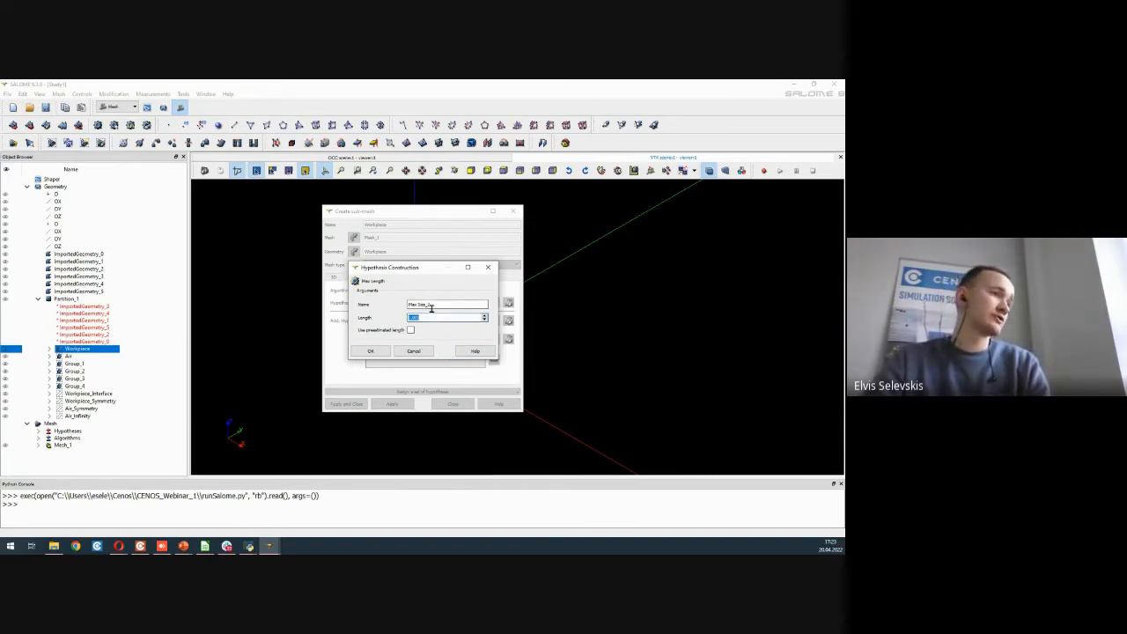
{"action": "key", "text": "BackSpace"}
{"action": "type", "text": "0.005"}
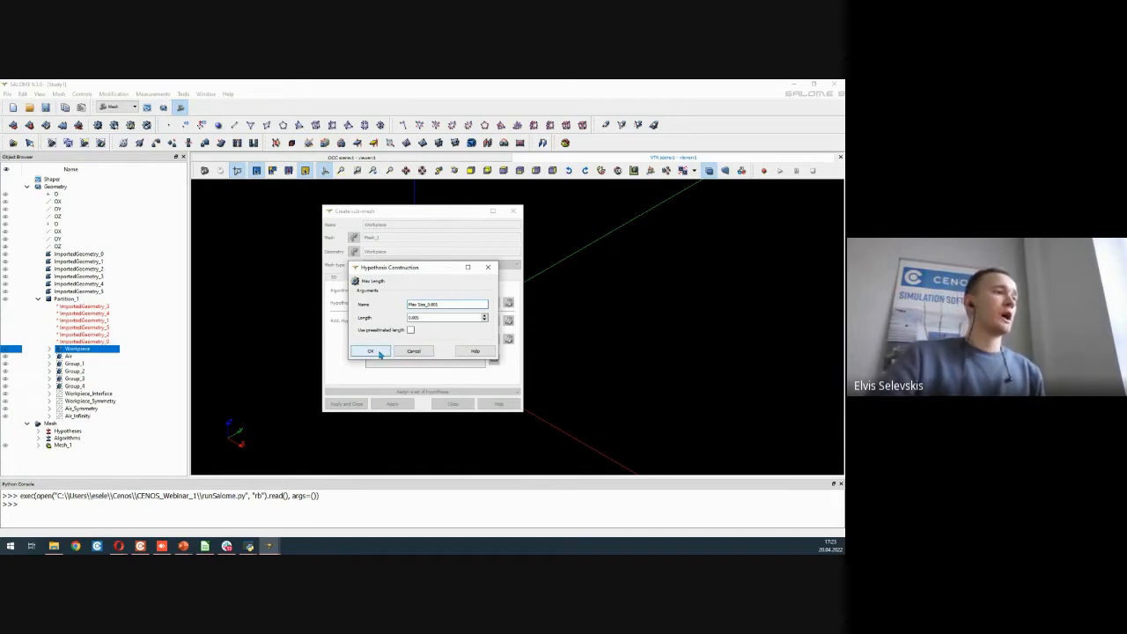
{"action": "left_click", "coordinate": [380, 352]}
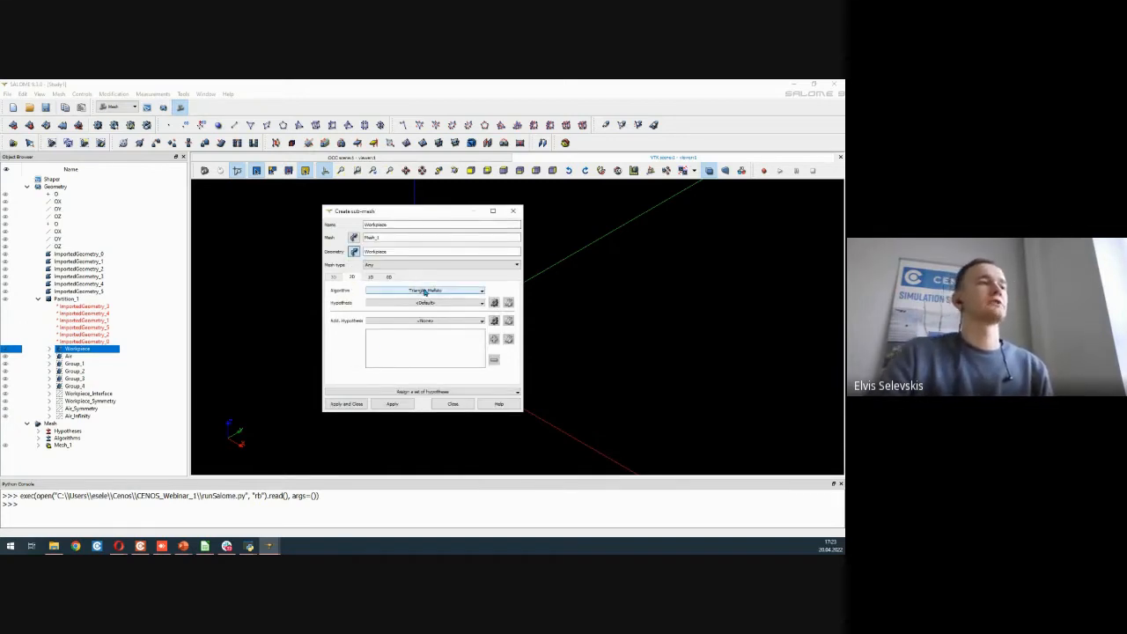
Step: Set the Workpiece sub-mesh's 2D algorithm to NETGEN 2D with a Length From Edges hypothesis, and create the sub-mesh
{"action": "left_click", "coordinate": [425, 292]}
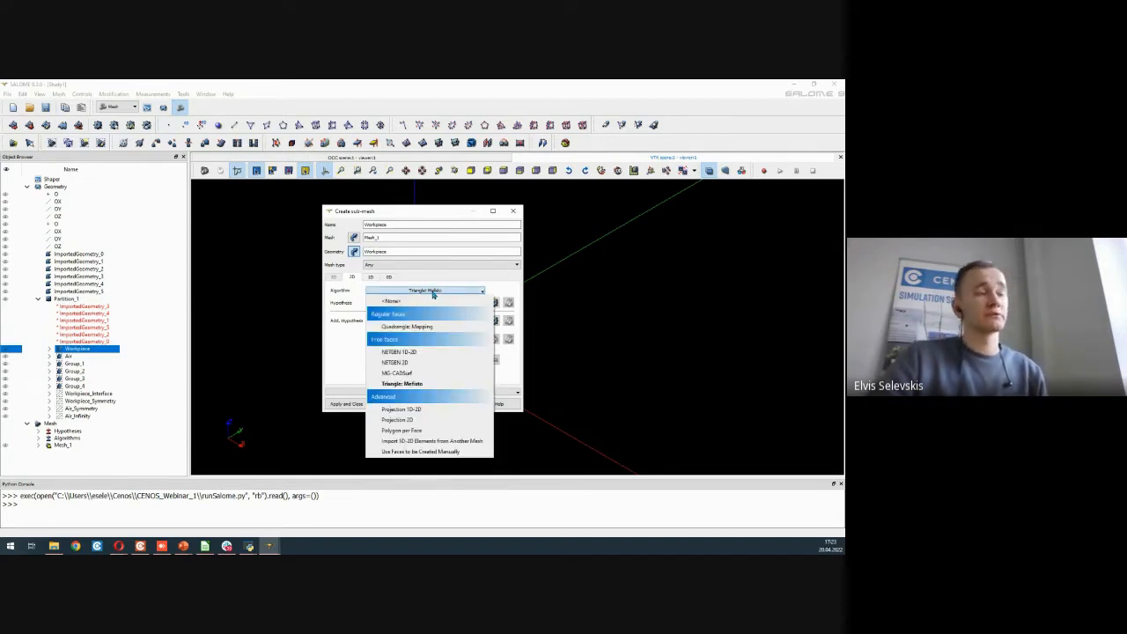
{"action": "left_click", "coordinate": [395, 362]}
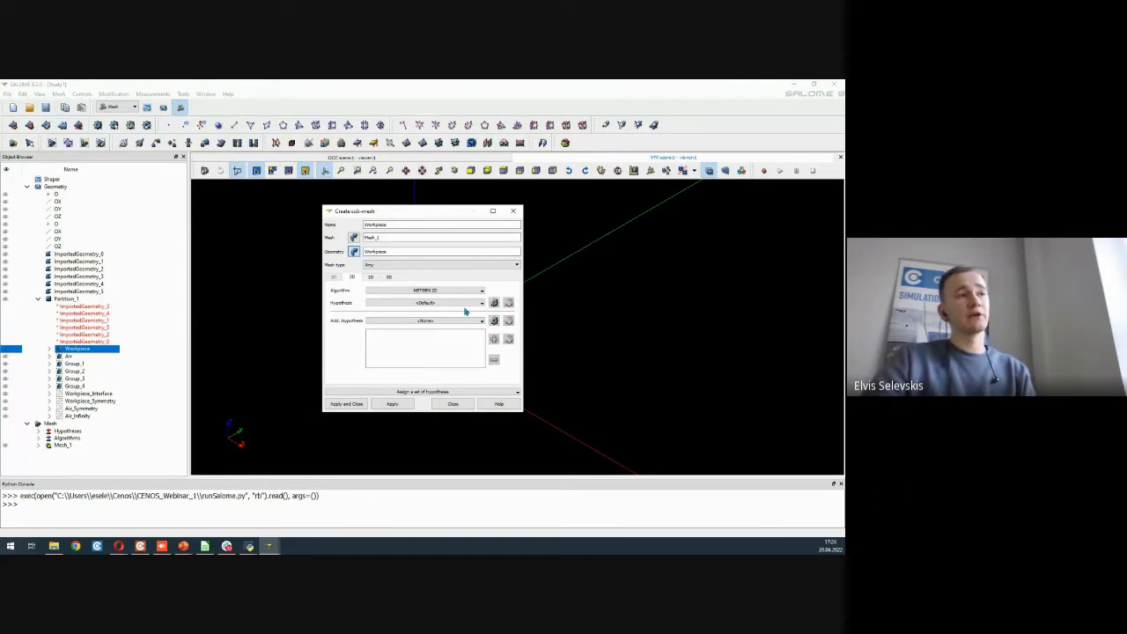
{"action": "left_click", "coordinate": [494, 303]}
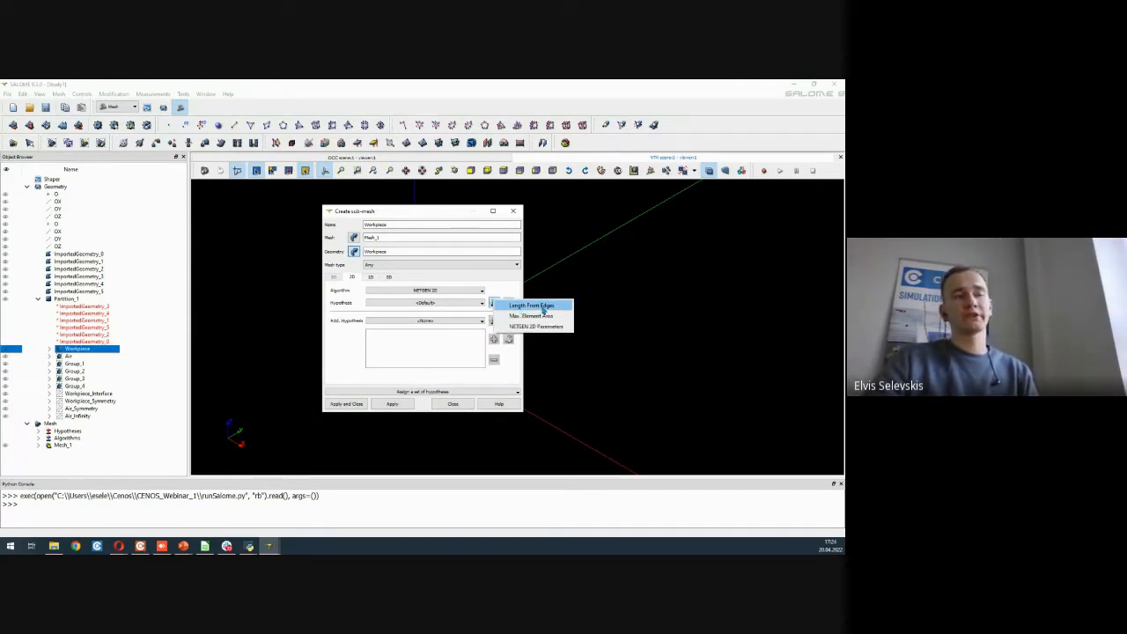
{"action": "left_click", "coordinate": [542, 309]}
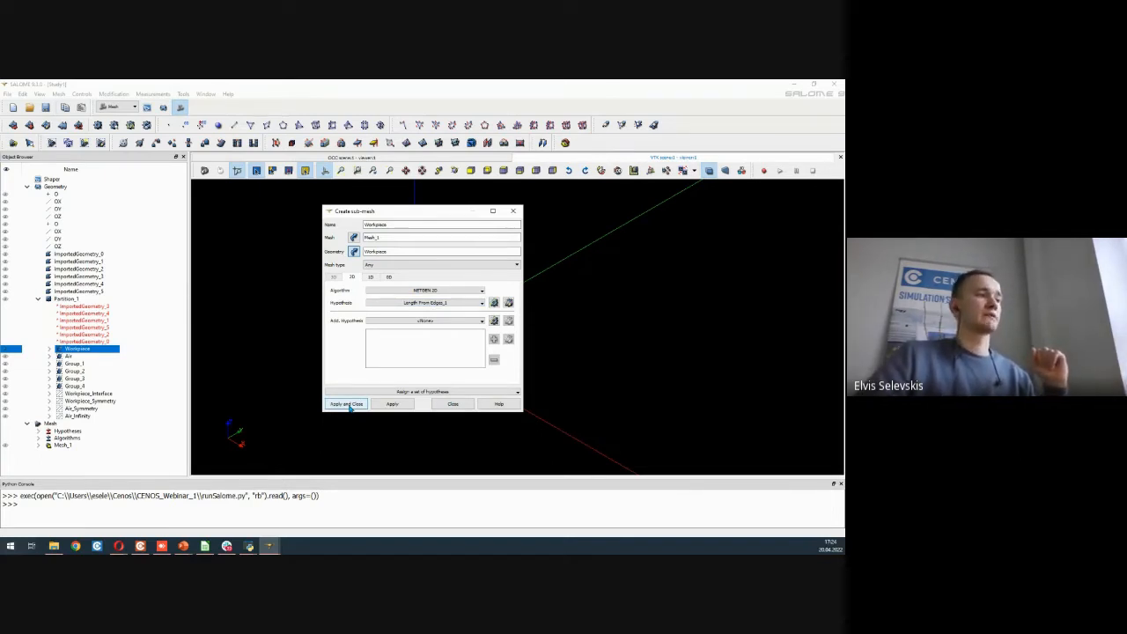
{"action": "left_click", "coordinate": [346, 404]}
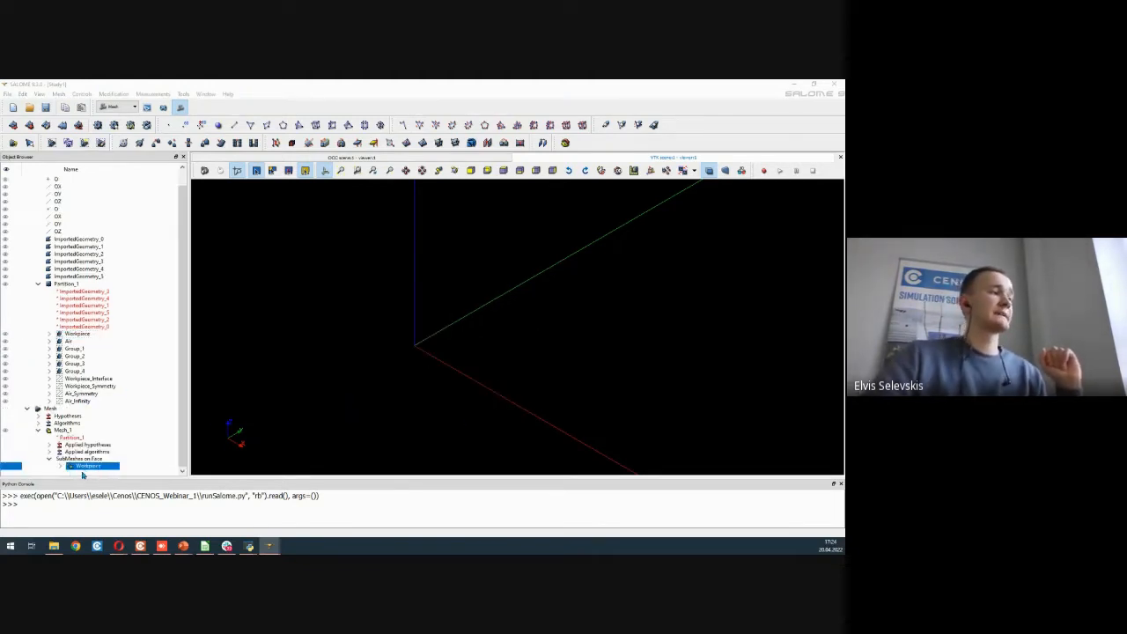
Step: Compute the Workpiece sub-mesh on its own, dismiss the computation report and inspect the resulting triangles
{"action": "right_click", "coordinate": [83, 470]}
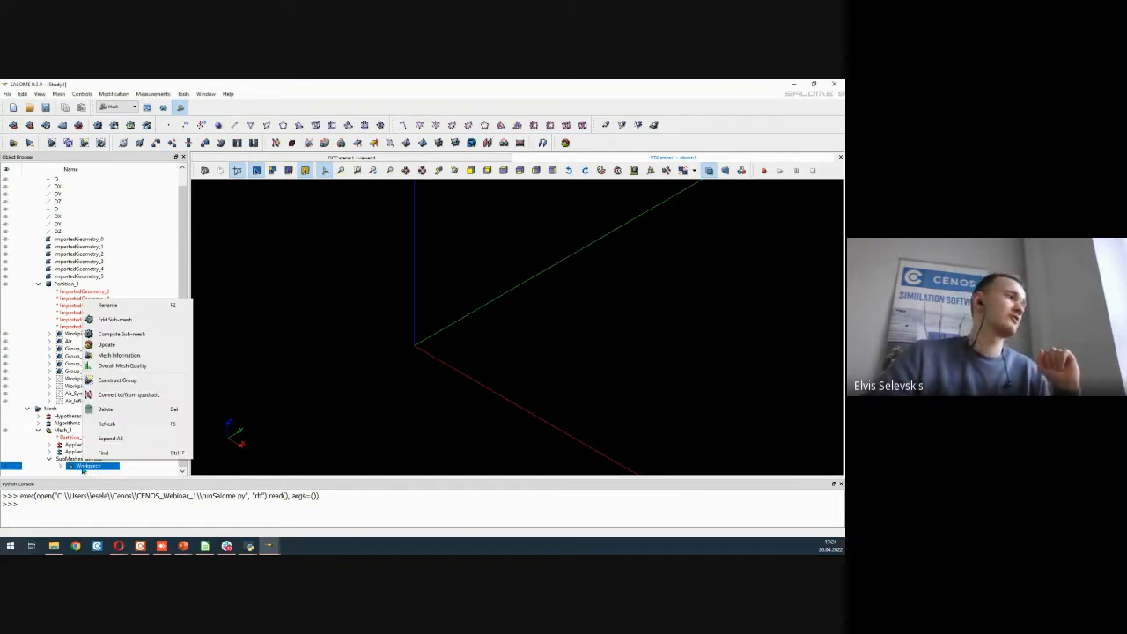
{"action": "left_click", "coordinate": [118, 337]}
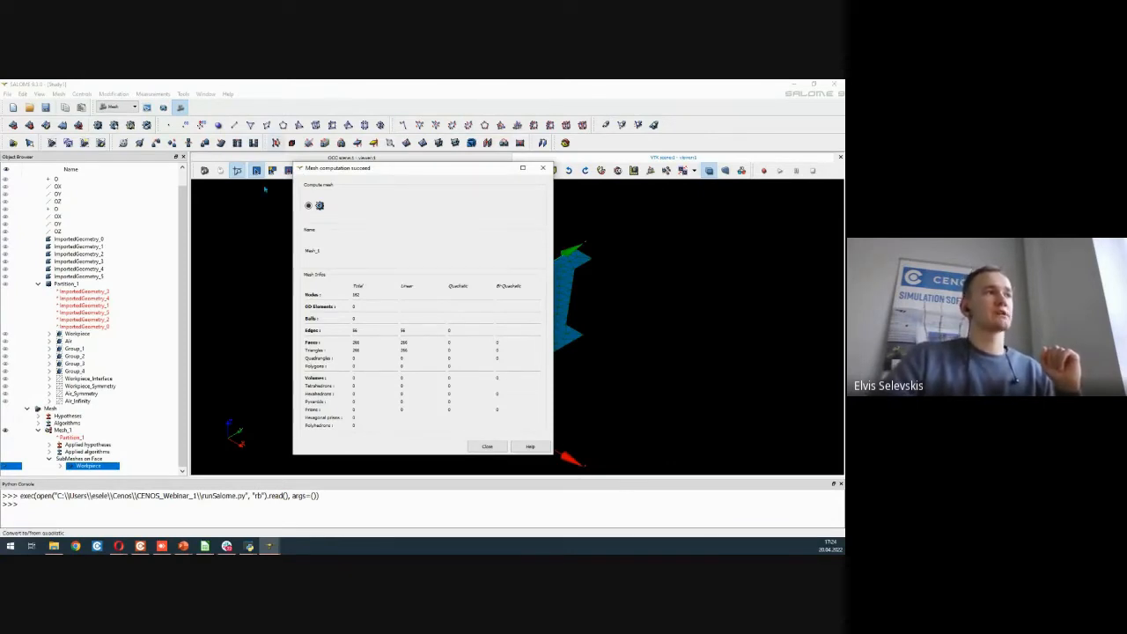
{"action": "left_click", "coordinate": [486, 447]}
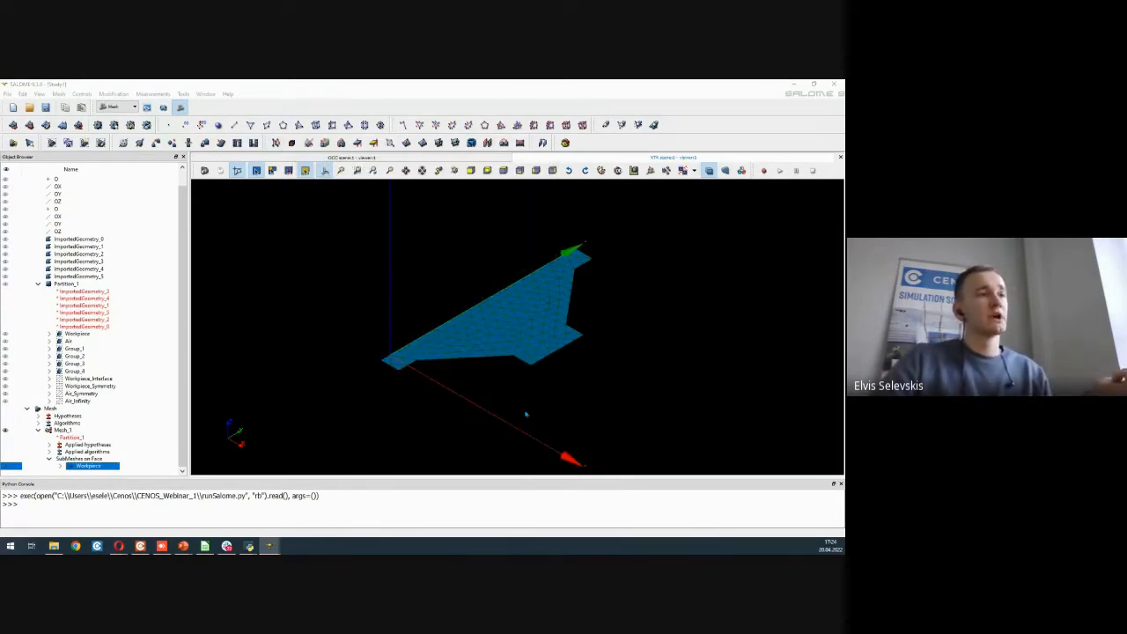
{"action": "scroll", "coordinate": [532, 384], "scroll_direction": "down", "scroll_amount": 2}
{"action": "scroll", "coordinate": [542, 323], "scroll_direction": "up", "scroll_amount": 2}
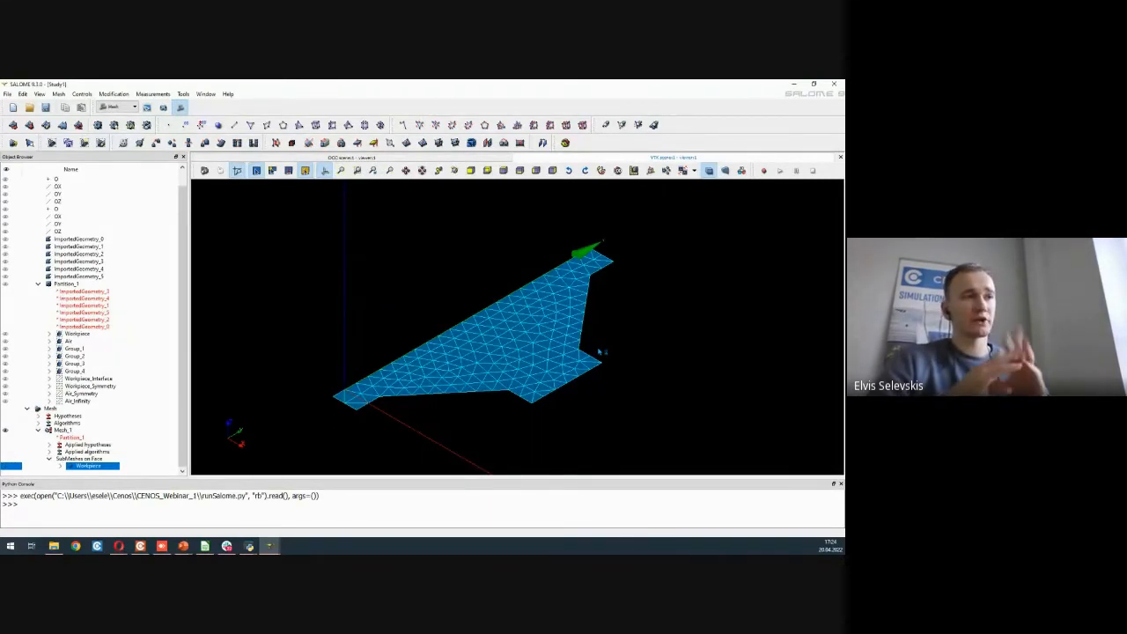
{"action": "right_click_drag", "start_coordinate": [529, 341], "coordinate": [546, 393], "text": "ctrl"}
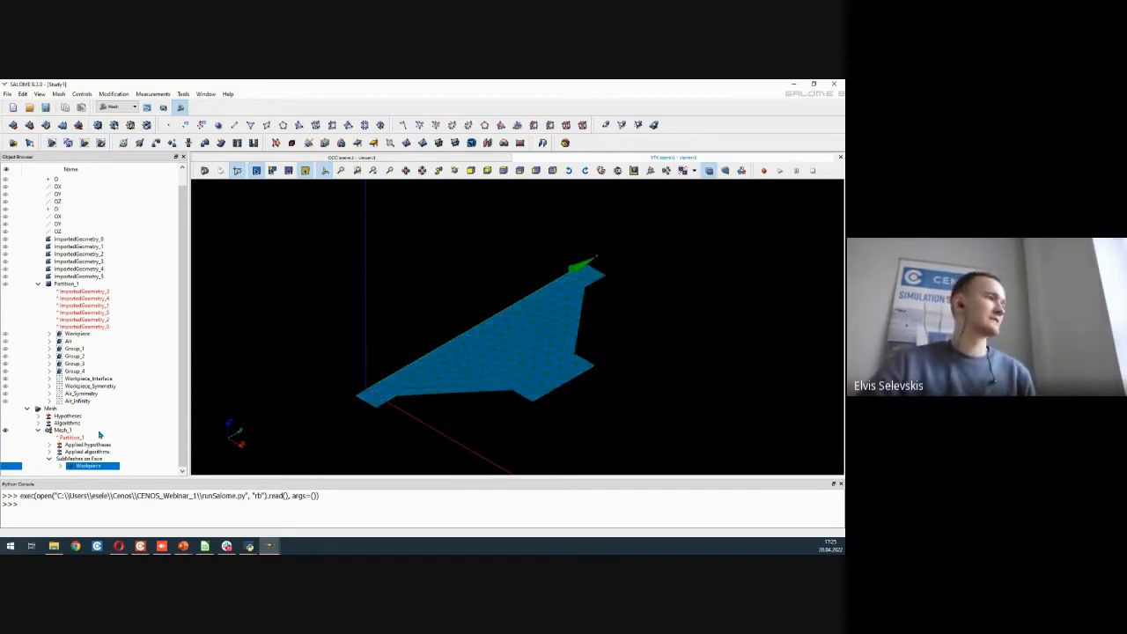
Step: Clear the mesh data of Mesh_1 to discard the computed Workpiece triangles
{"action": "left_click", "coordinate": [99, 430]}
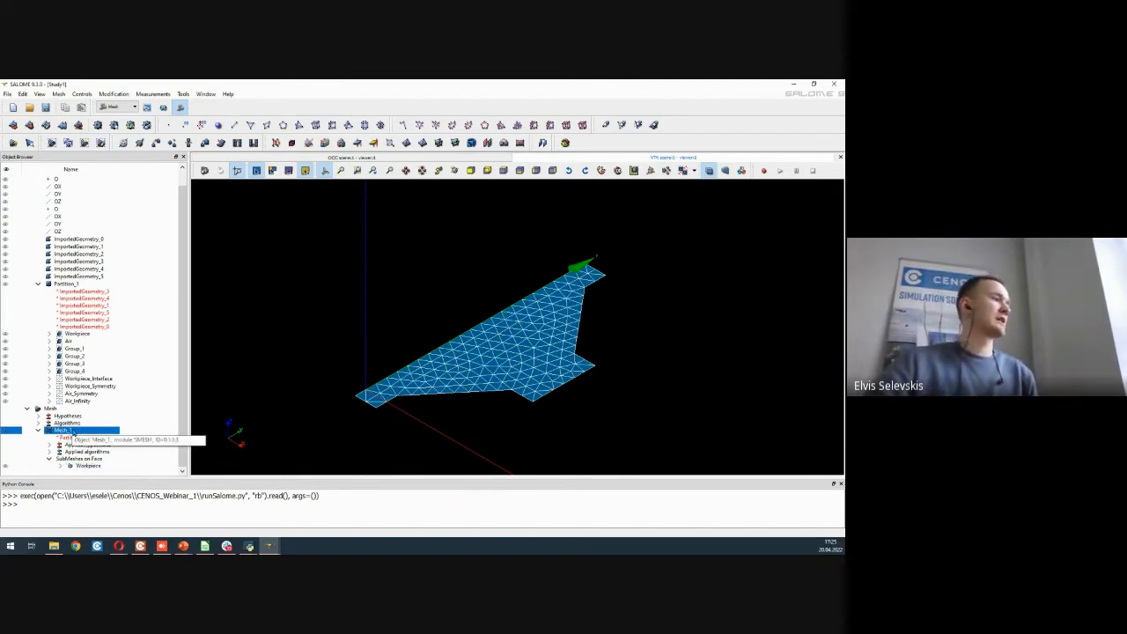
{"action": "right_click", "coordinate": [72, 432]}
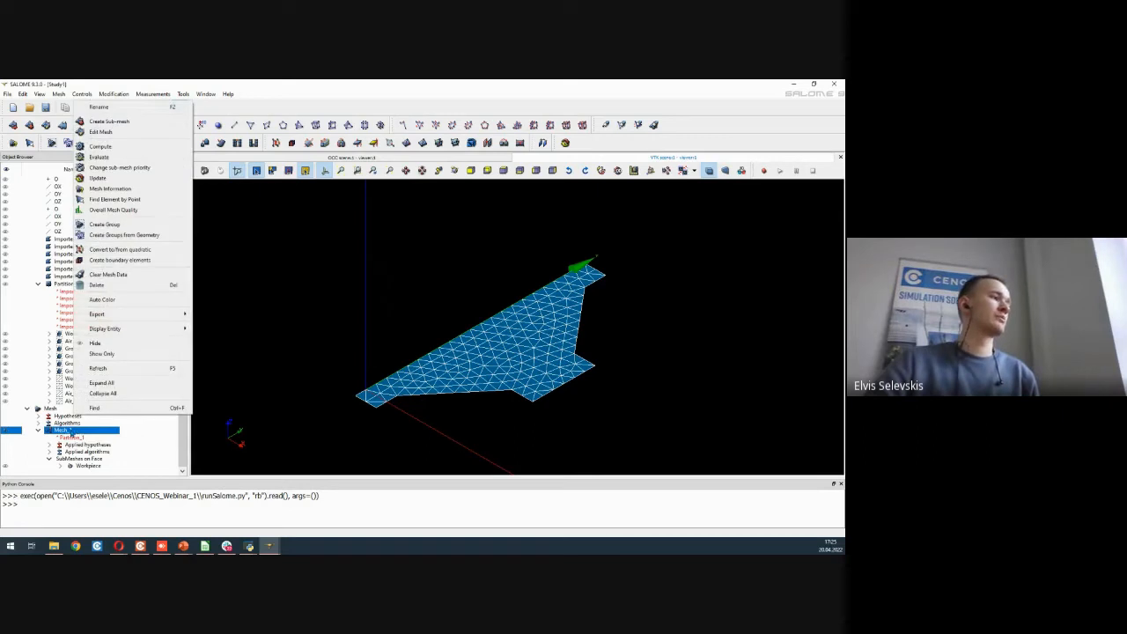
{"action": "left_click", "coordinate": [131, 276]}
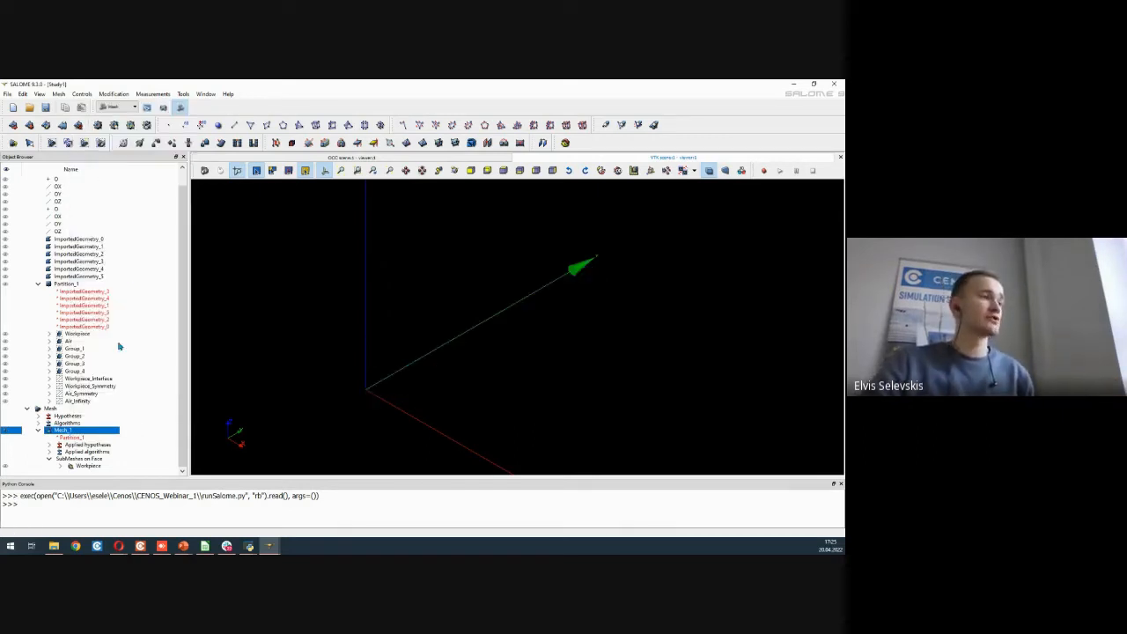
Step: Open the Workpiece sub-mesh for editing and check the length set in its 1D Max Size_0.005 hypothesis
{"action": "left_click", "coordinate": [96, 466]}
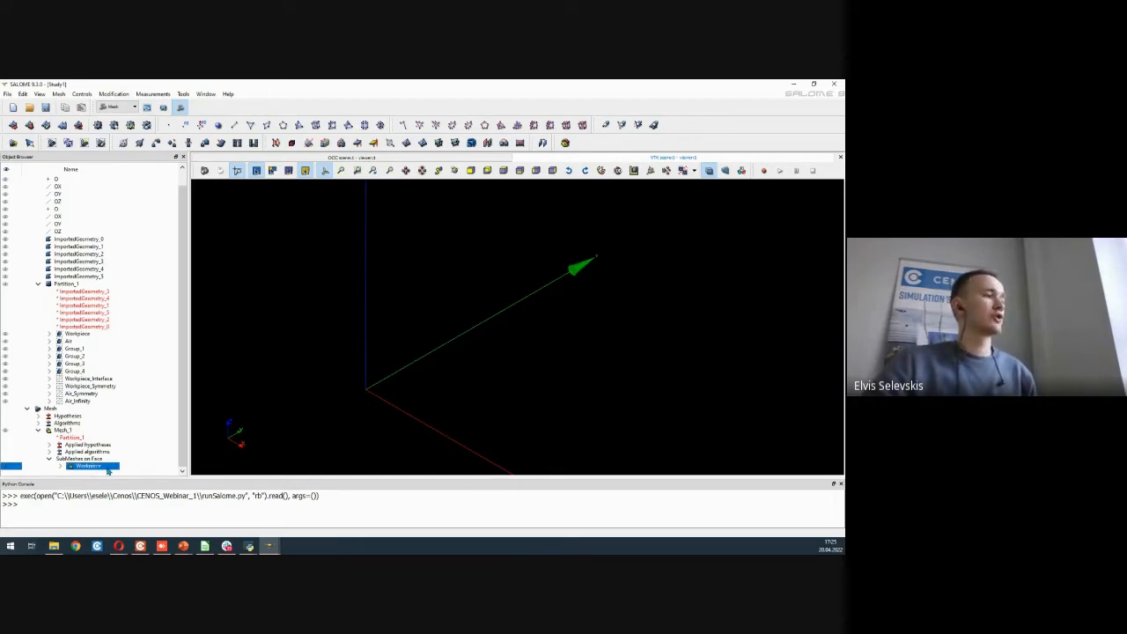
{"action": "right_click", "coordinate": [107, 472]}
{"action": "left_click", "coordinate": [159, 320]}
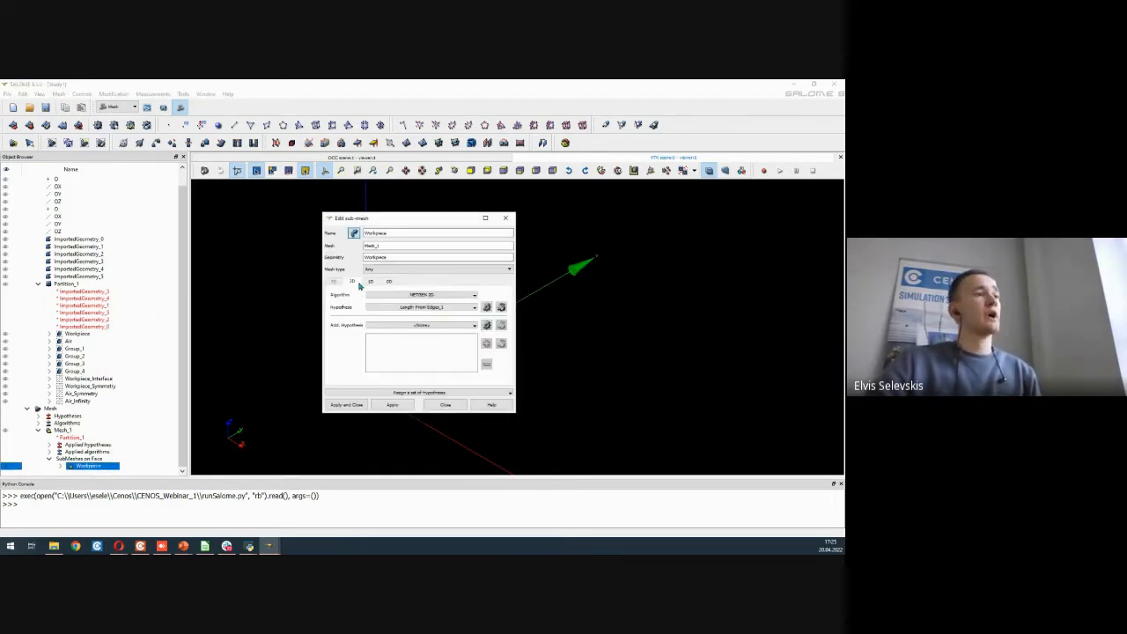
{"action": "left_click", "coordinate": [370, 282]}
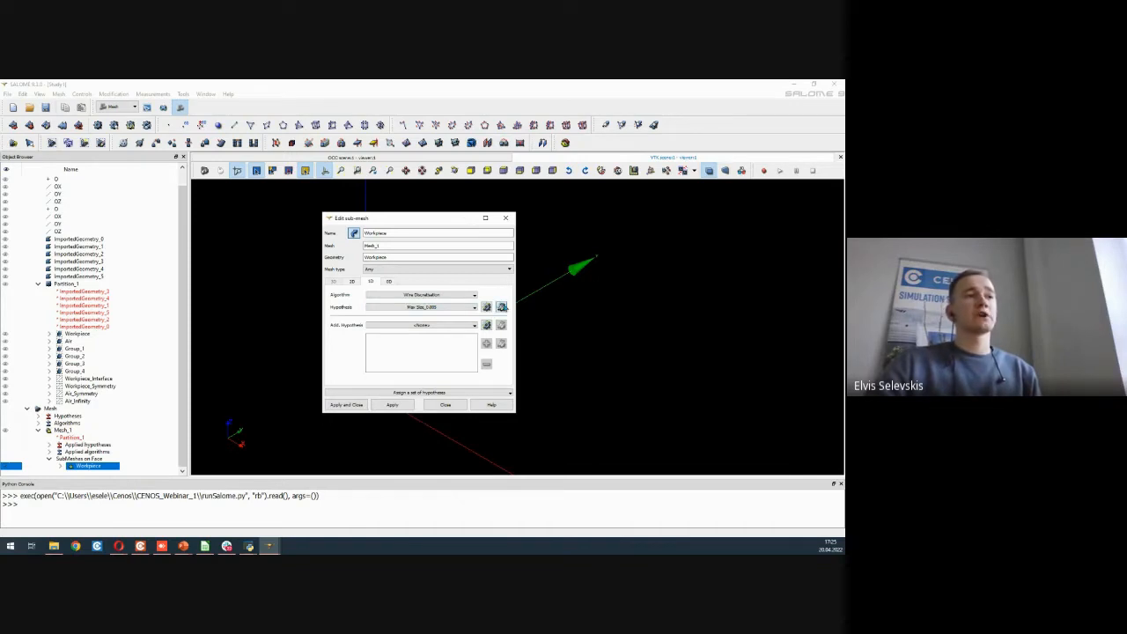
{"action": "left_click", "coordinate": [501, 307]}
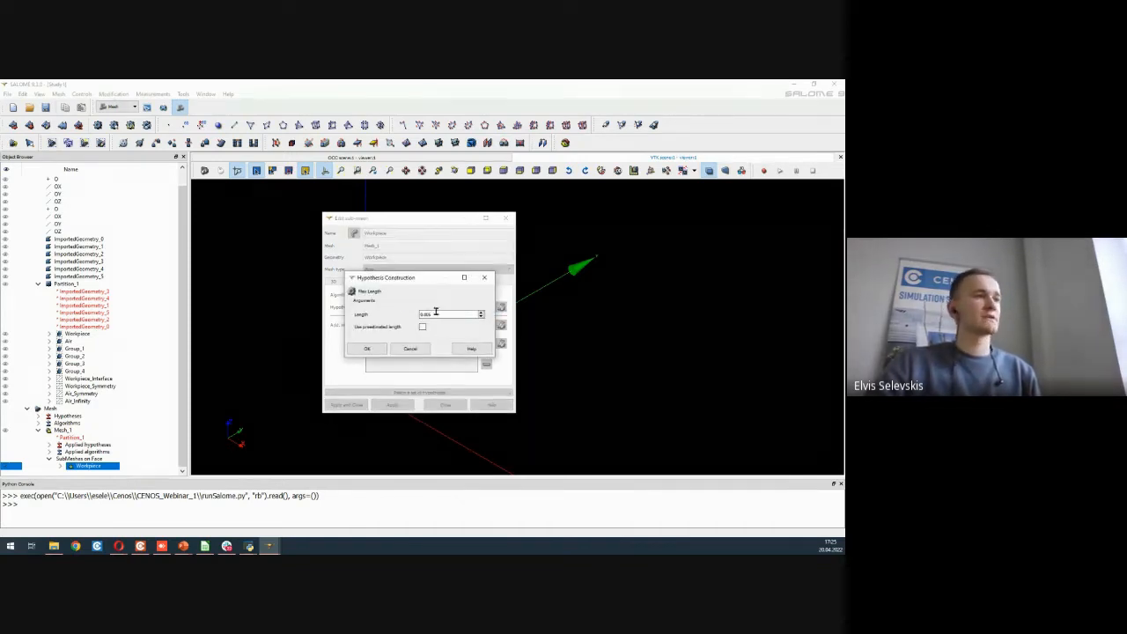
{"action": "left_click", "coordinate": [483, 278]}
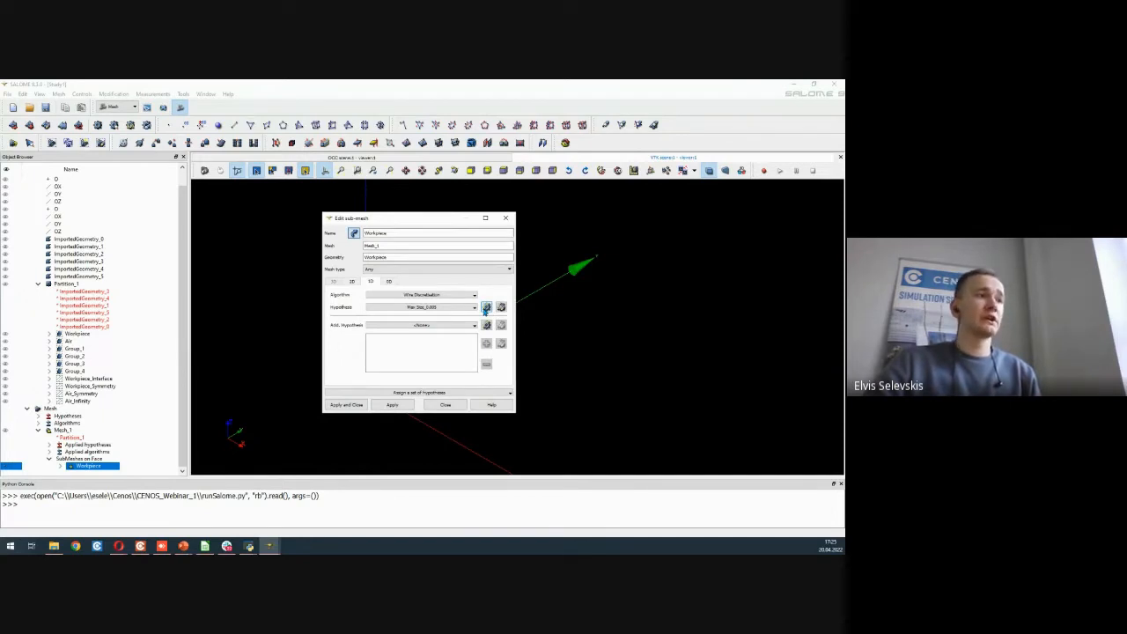
Step: Give the Workpiece sub-mesh a new 1D Max Size hypothesis with length 0.001, named Max Size_0.001, and apply the edit
{"action": "left_click", "coordinate": [487, 307]}
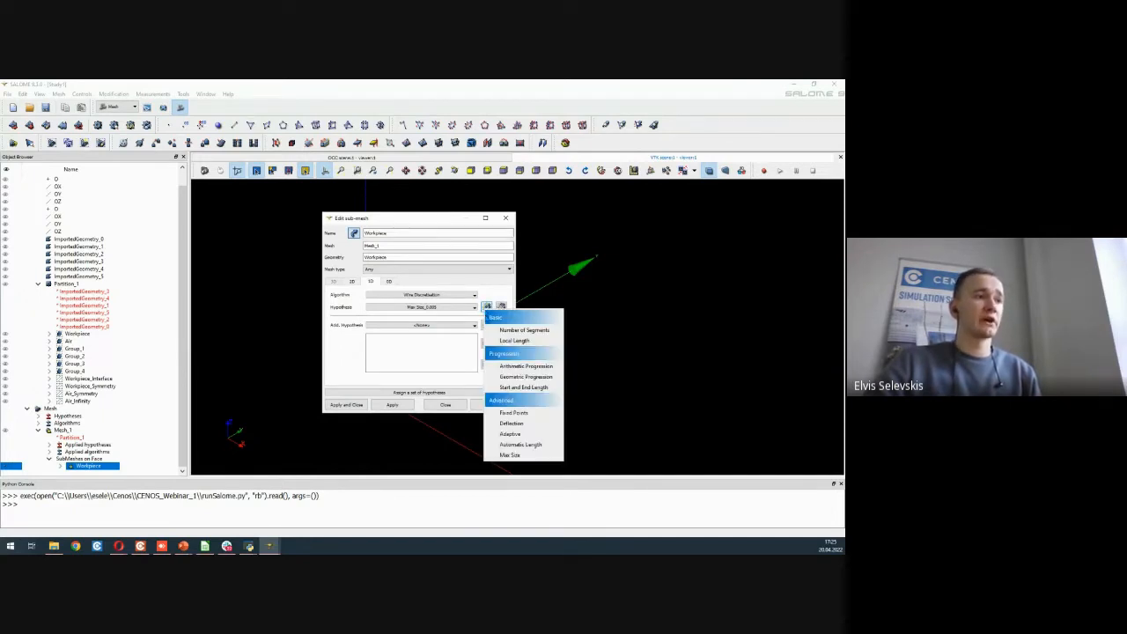
{"action": "left_click", "coordinate": [527, 456]}
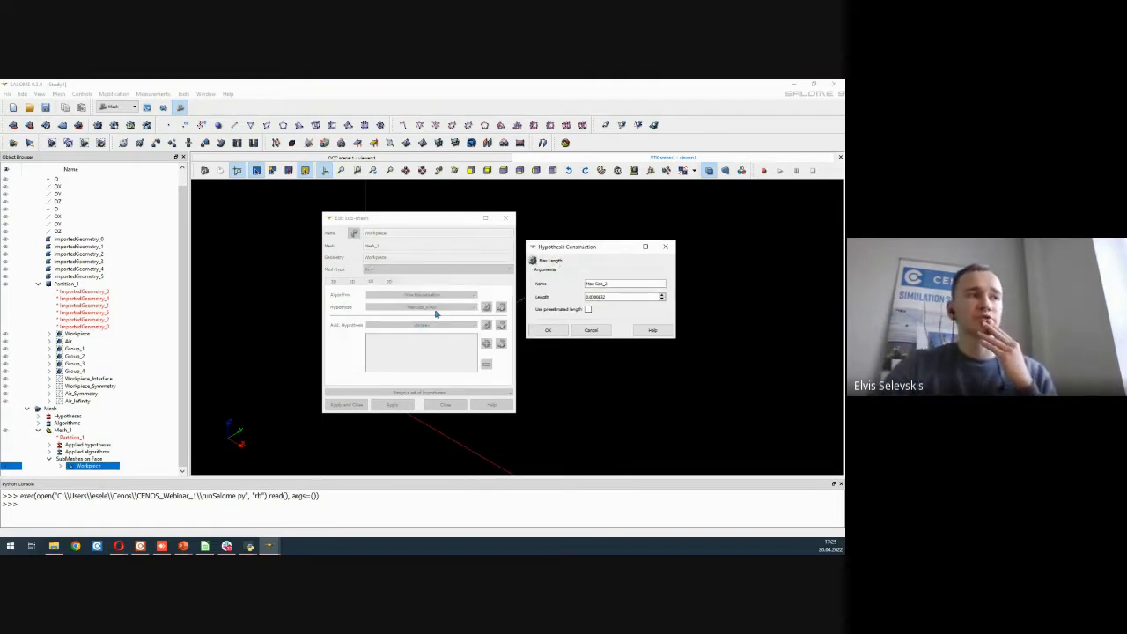
{"action": "double_click", "coordinate": [619, 297]}
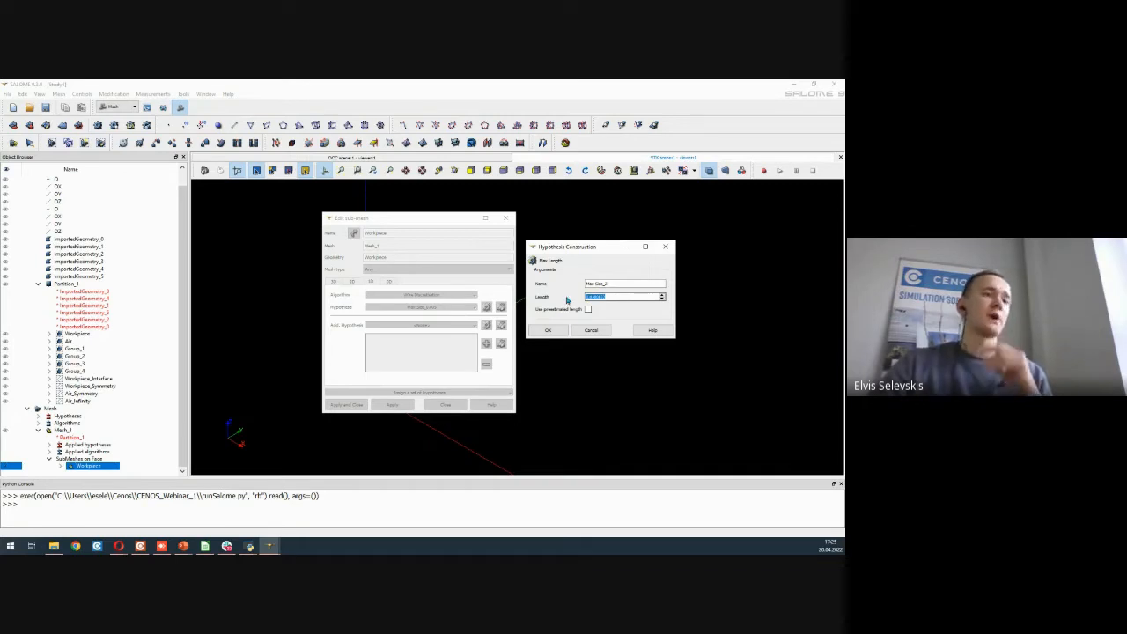
{"action": "type", "text": "4"}
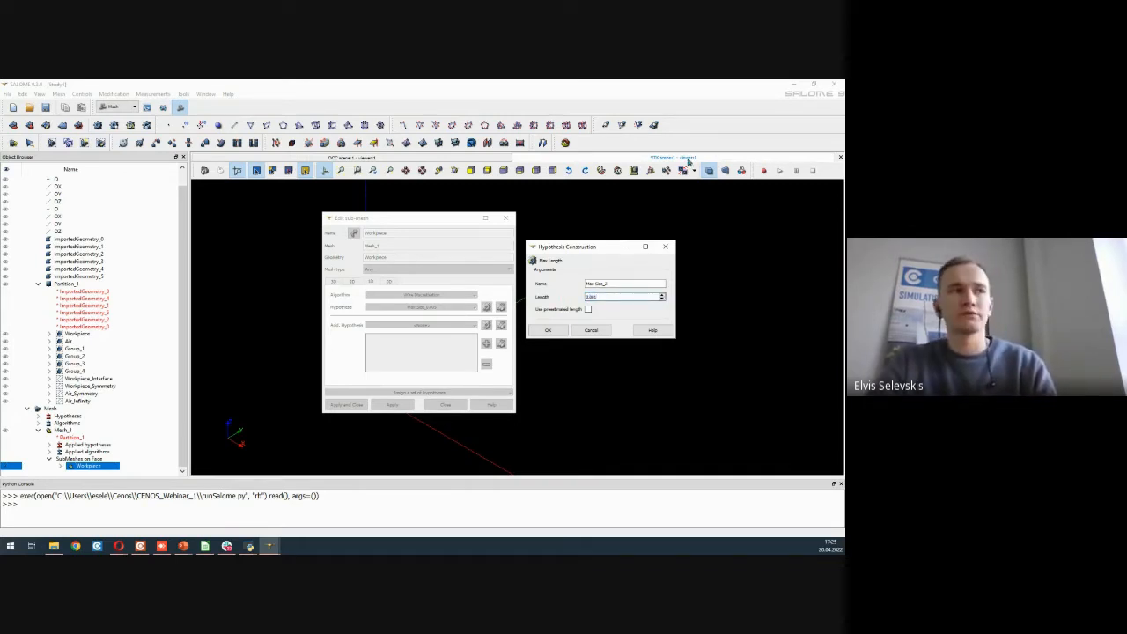
{"action": "double_click", "coordinate": [592, 296]}
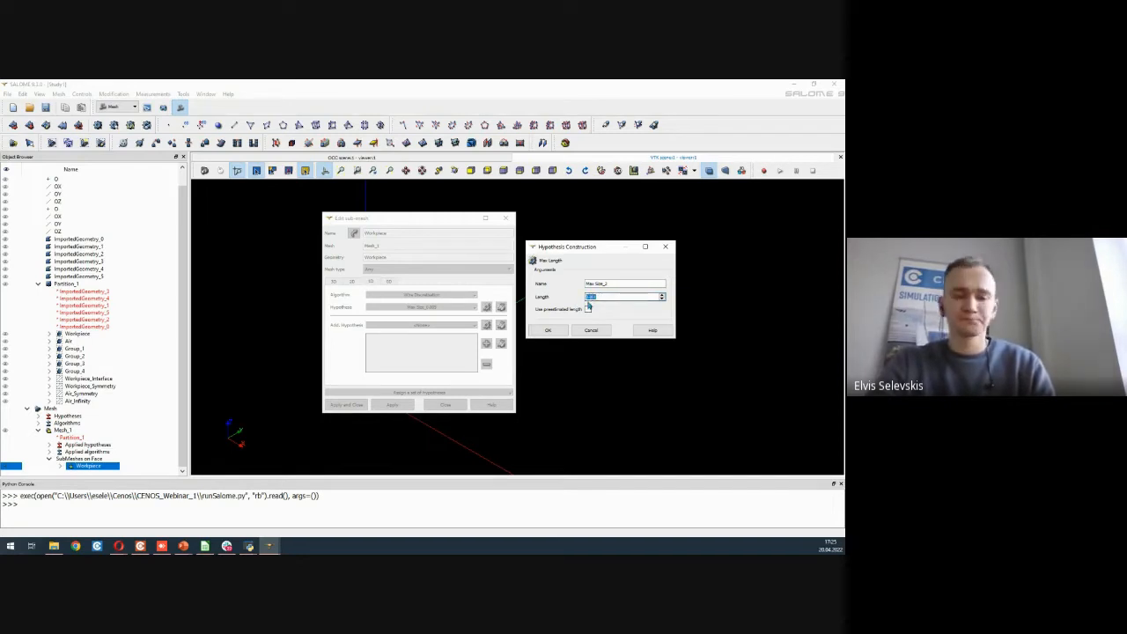
{"action": "left_click", "coordinate": [604, 283]}
{"action": "left_click", "coordinate": [547, 330]}
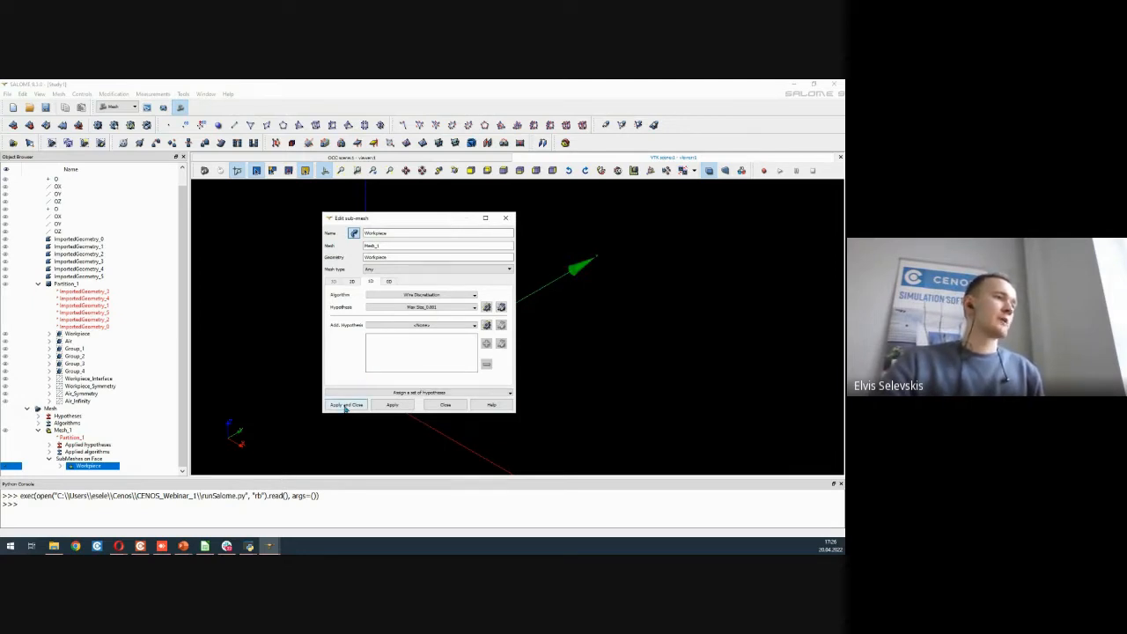
{"action": "left_click", "coordinate": [346, 405]}
Step: Recompute the Workpiece sub-mesh, dismiss the computation report and inspect the density of the refined triangles
{"action": "right_click", "coordinate": [88, 469]}
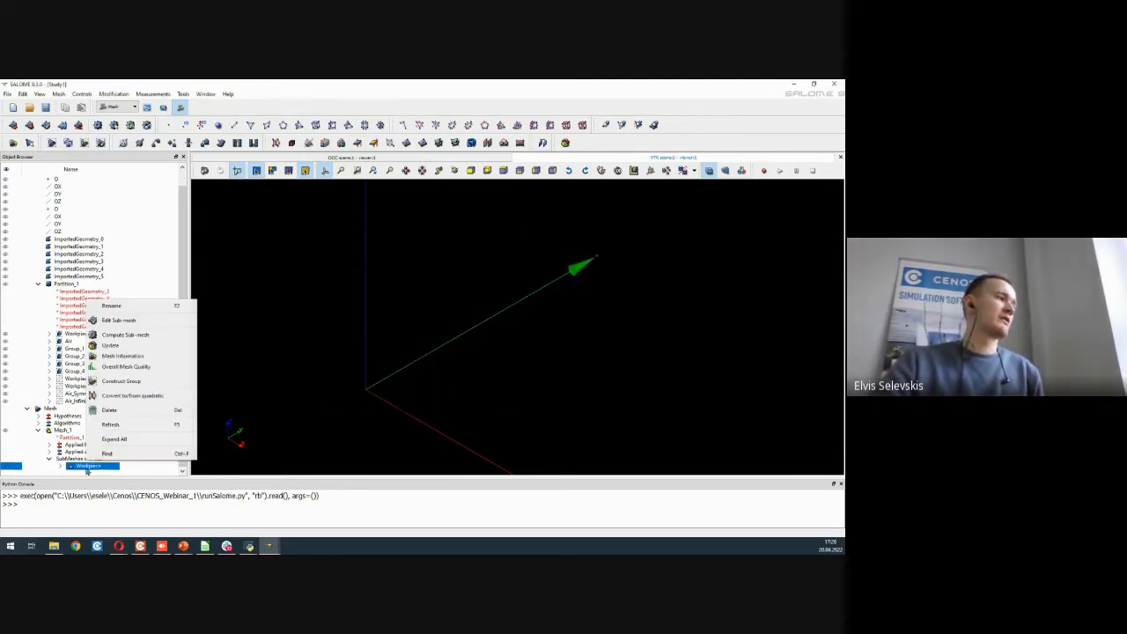
{"action": "left_click", "coordinate": [127, 335]}
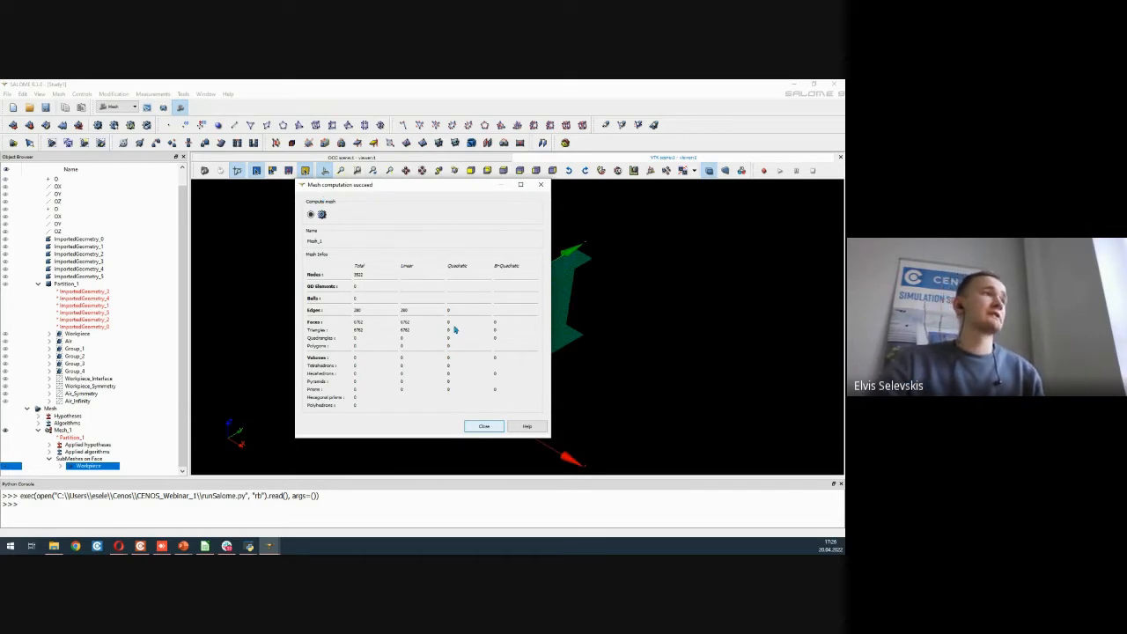
{"action": "left_click", "coordinate": [484, 427]}
{"action": "scroll", "coordinate": [530, 344], "scroll_direction": "up", "scroll_amount": 6}
{"action": "scroll", "coordinate": [532, 389], "scroll_direction": "down", "scroll_amount": 2}
{"action": "scroll", "coordinate": [528, 382], "scroll_direction": "up", "scroll_amount": 3}
{"action": "scroll", "coordinate": [525, 345], "scroll_direction": "down", "scroll_amount": 2}
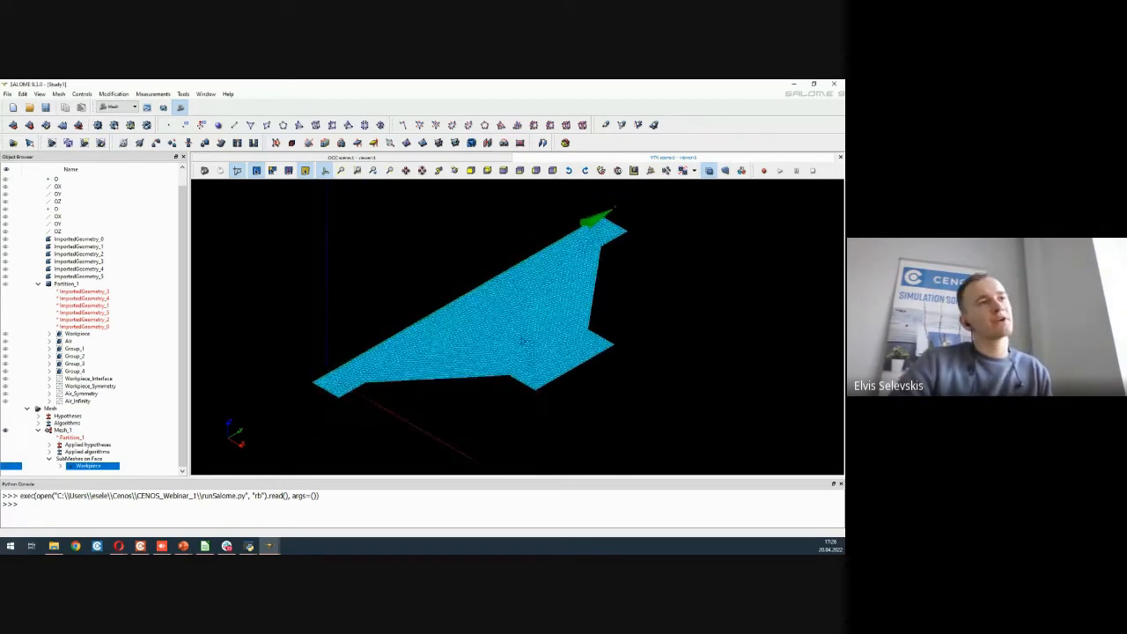
{"action": "scroll", "coordinate": [526, 347], "scroll_direction": "up", "scroll_amount": 3}
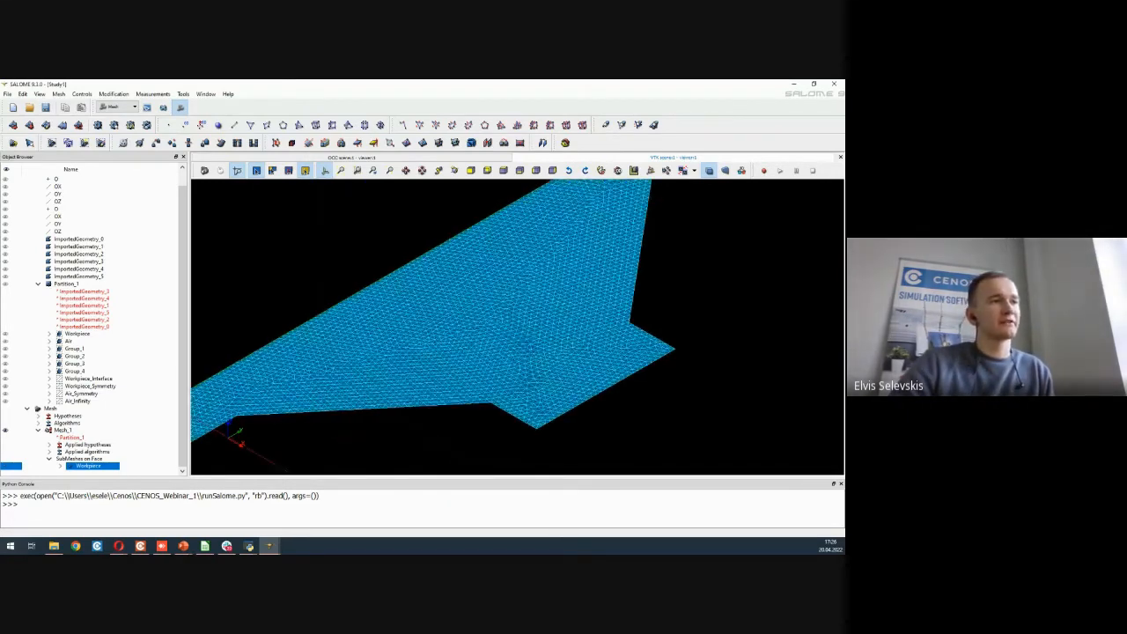
{"action": "scroll", "coordinate": [526, 347], "scroll_direction": "down", "scroll_amount": 4}
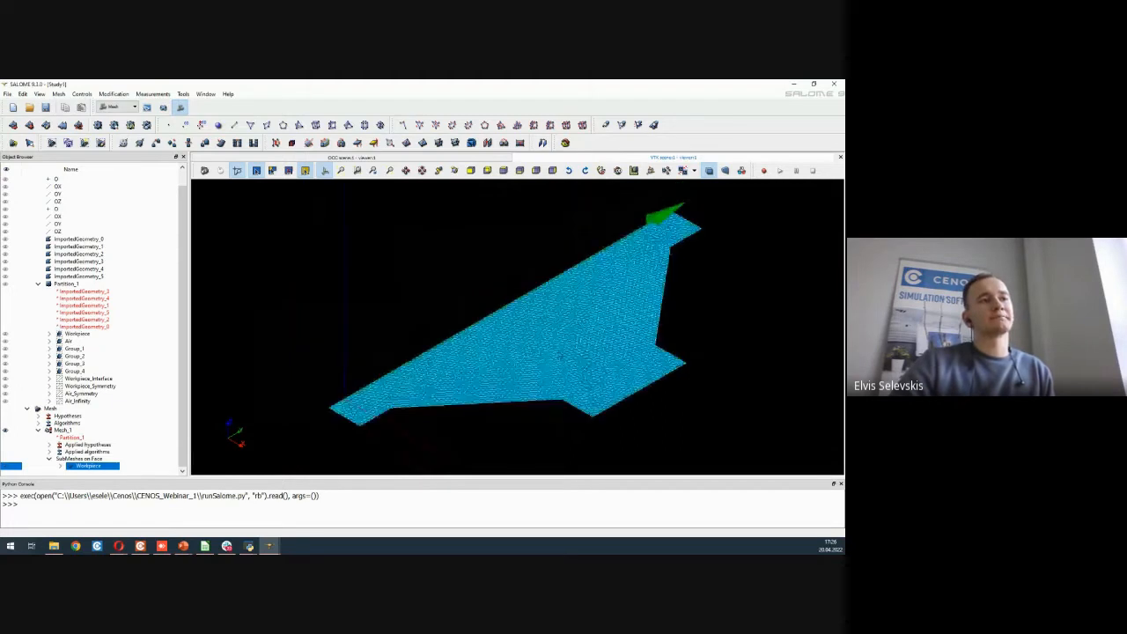
{"action": "scroll", "coordinate": [560, 356], "scroll_direction": "down", "scroll_amount": 1}
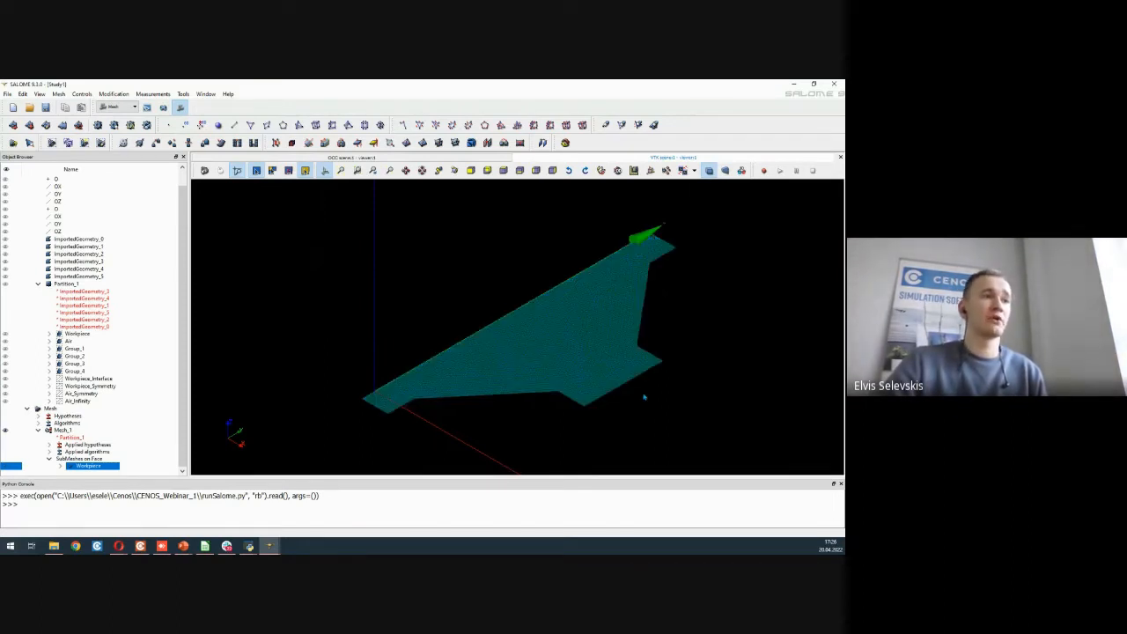
{"action": "scroll", "coordinate": [435, 388], "scroll_direction": "down", "scroll_amount": 4}
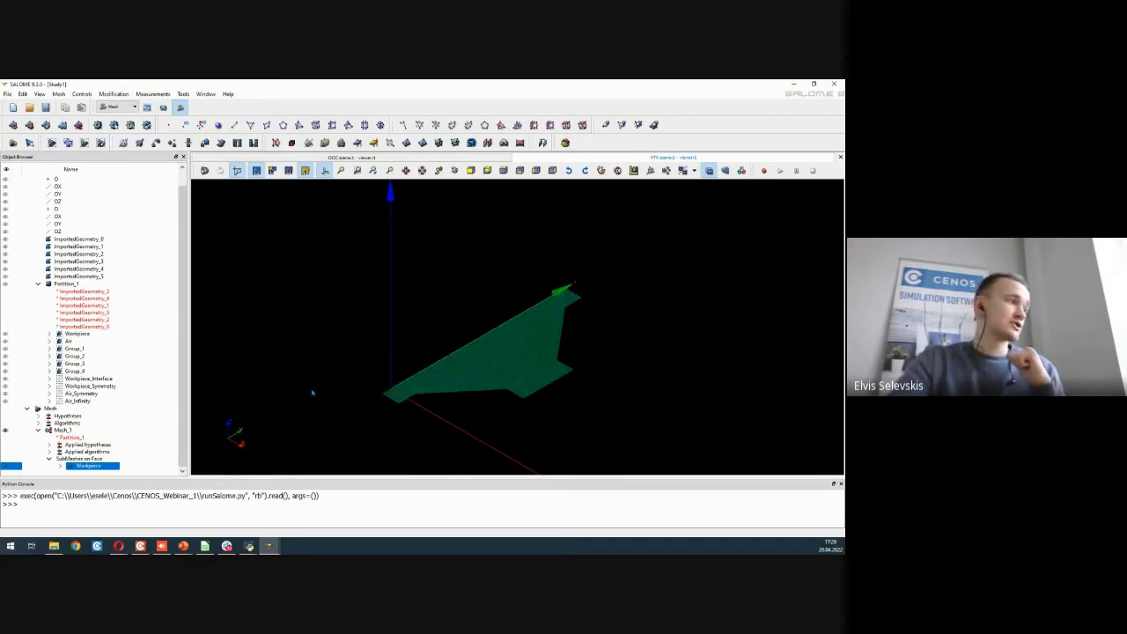
Step: Start a new sub-mesh of Mesh_1 named Inductors, using Group_1 through Group_4 as its geometry
{"action": "left_click", "coordinate": [60, 431]}
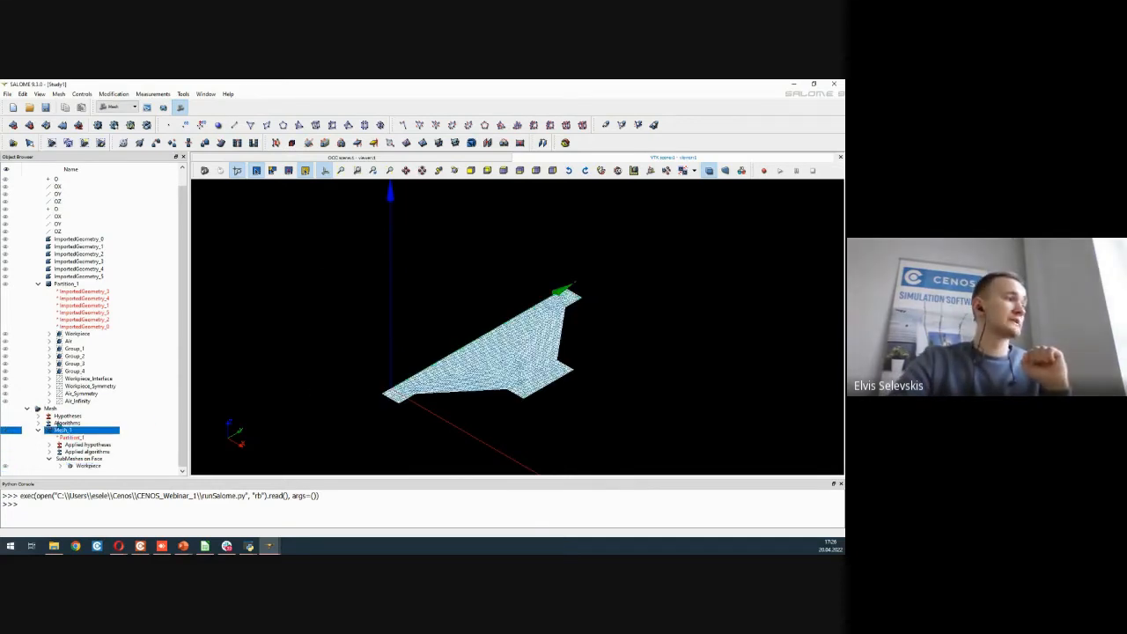
{"action": "right_click", "coordinate": [66, 433]}
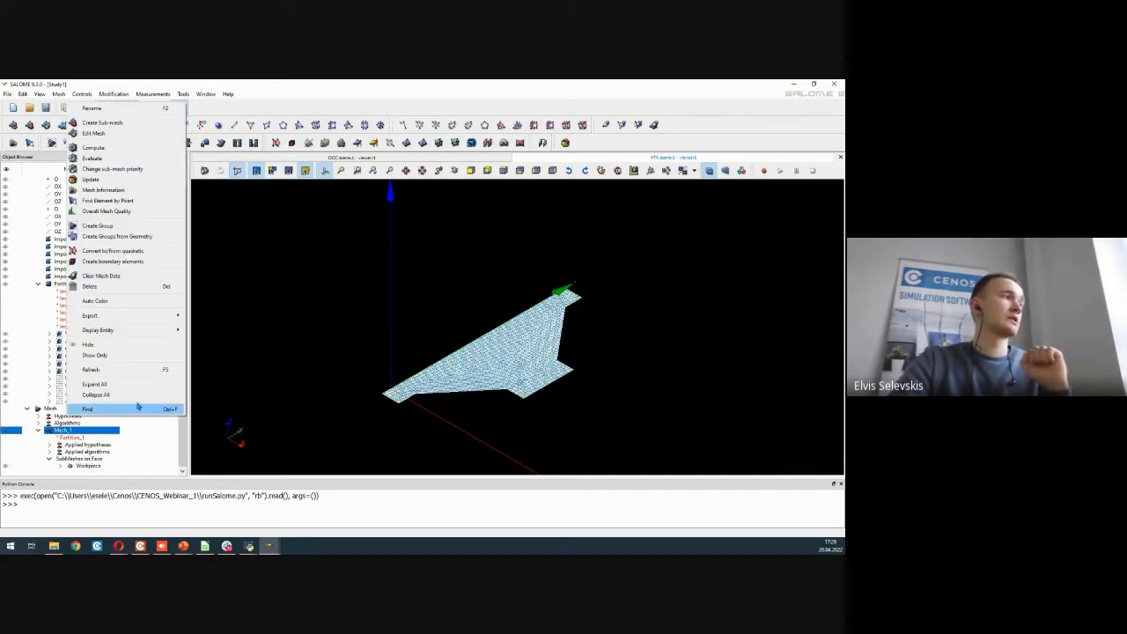
{"action": "left_click", "coordinate": [125, 124]}
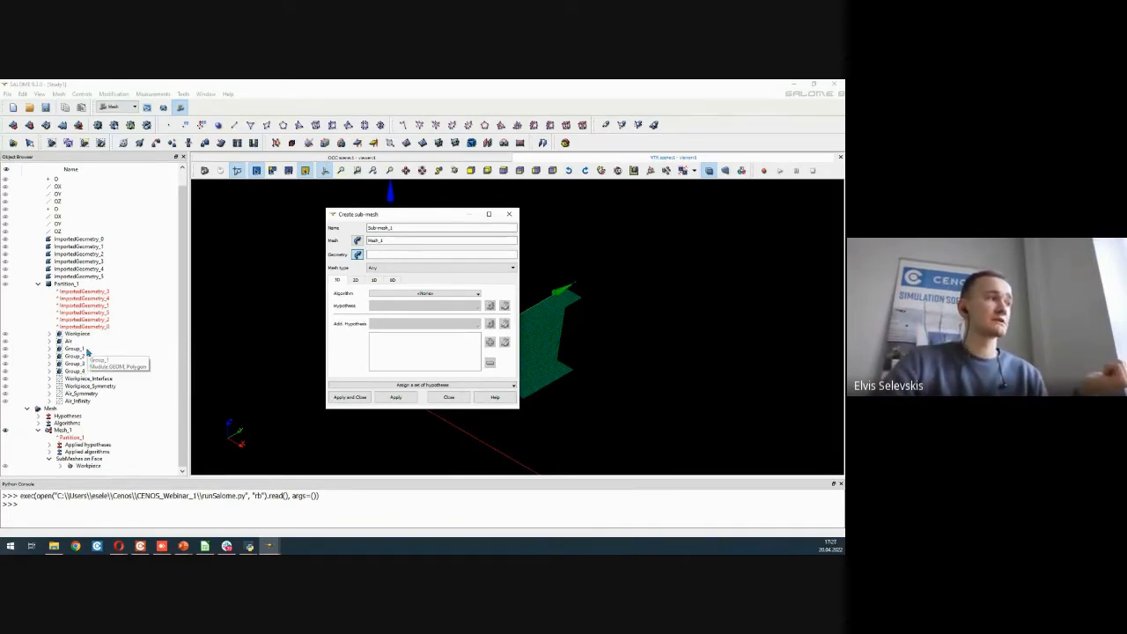
{"action": "left_click", "coordinate": [87, 351]}
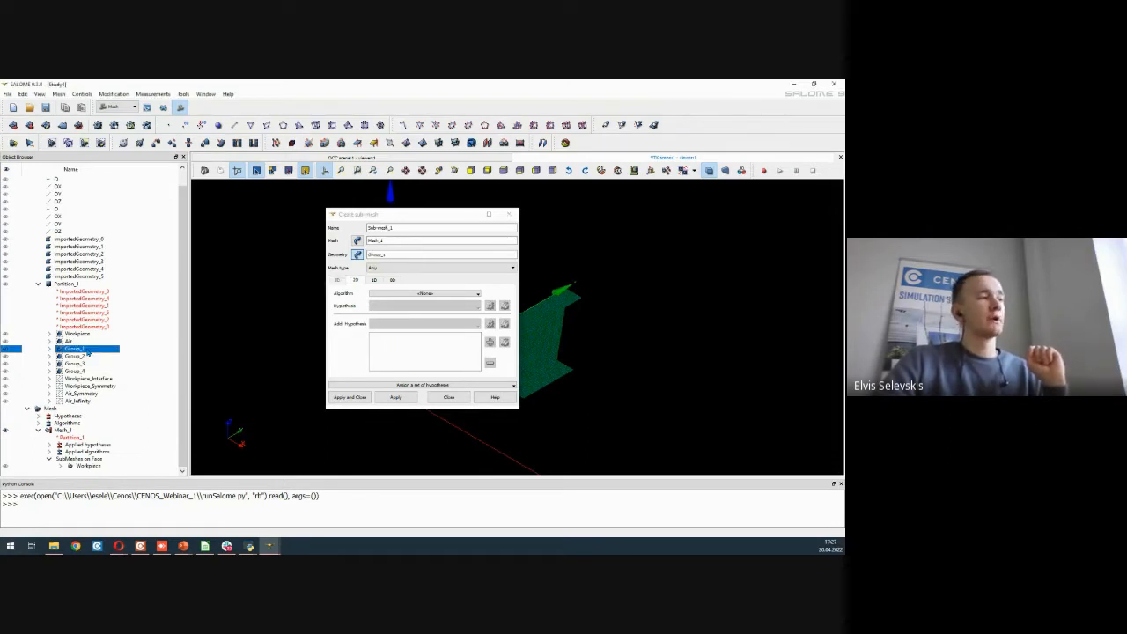
{"action": "left_click_drag", "start_coordinate": [87, 353], "coordinate": [89, 377]}
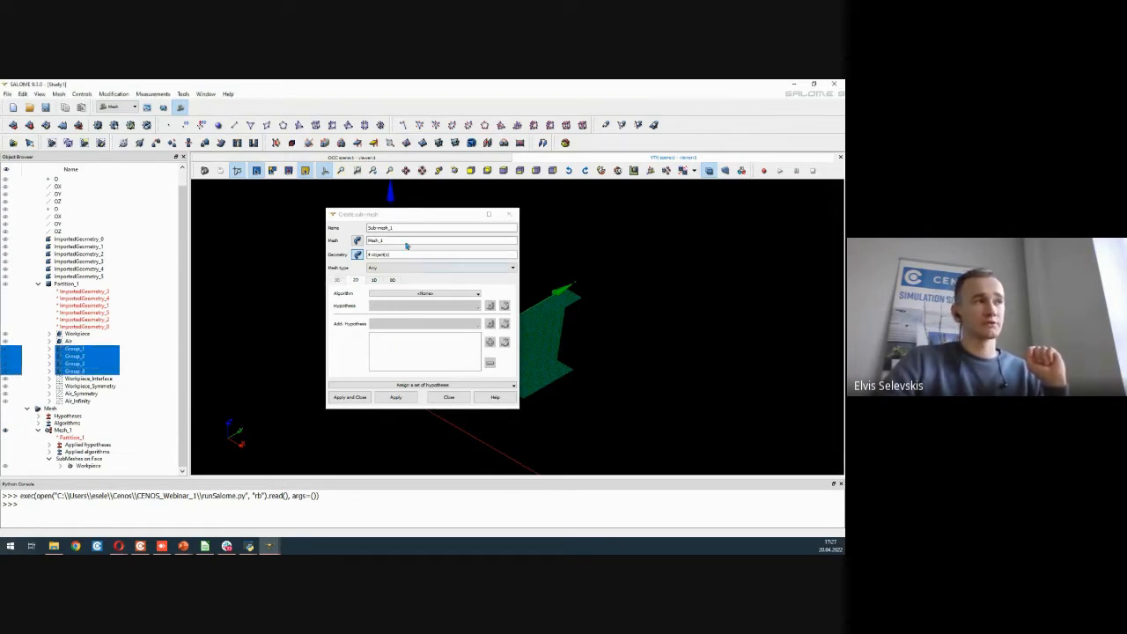
{"action": "left_click_drag", "start_coordinate": [399, 229], "coordinate": [350, 230]}
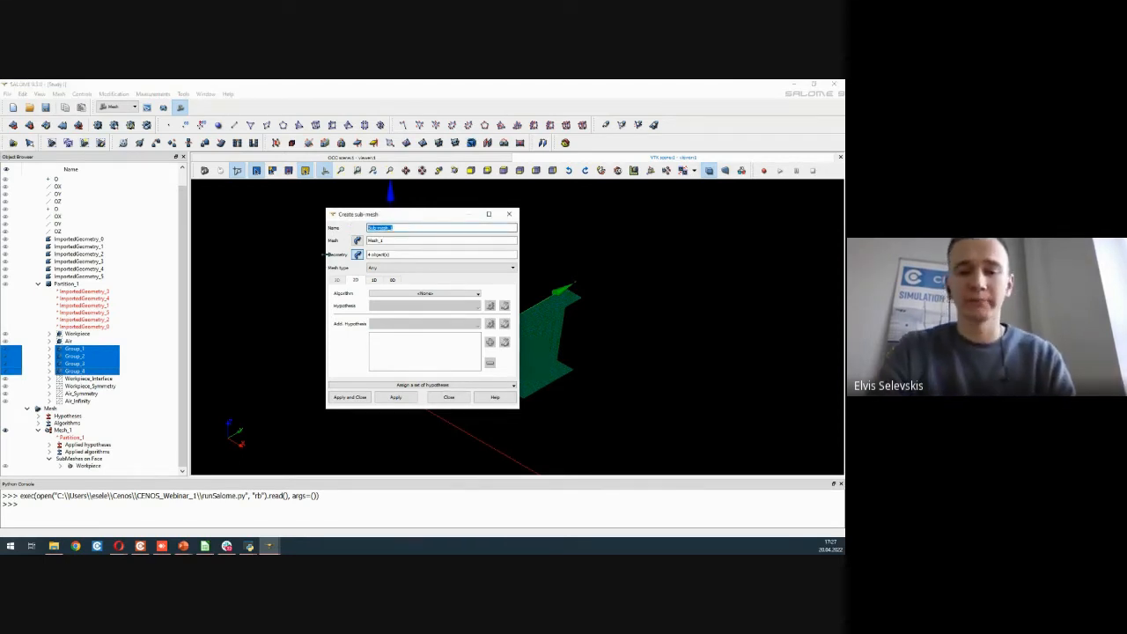
{"action": "type", "text": "Inductors"}
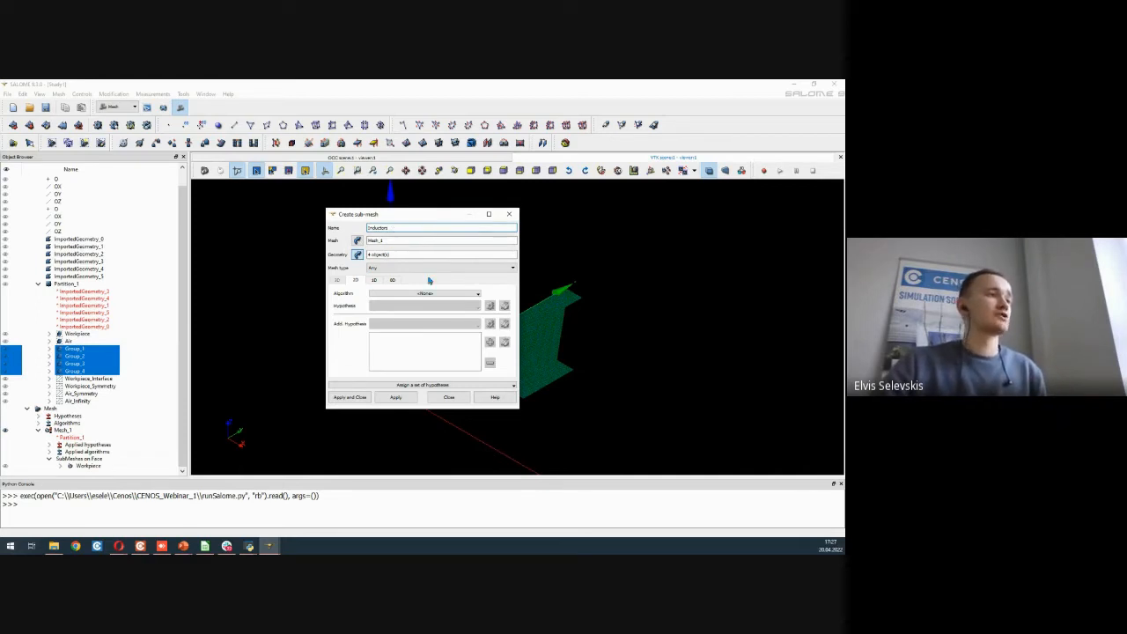
Step: Assign 2D Automatic Triangulation to the Inductors sub-mesh with a maximum length of 0.002, naming the hypothesis Max Size_0.002
{"action": "left_click", "coordinate": [426, 385]}
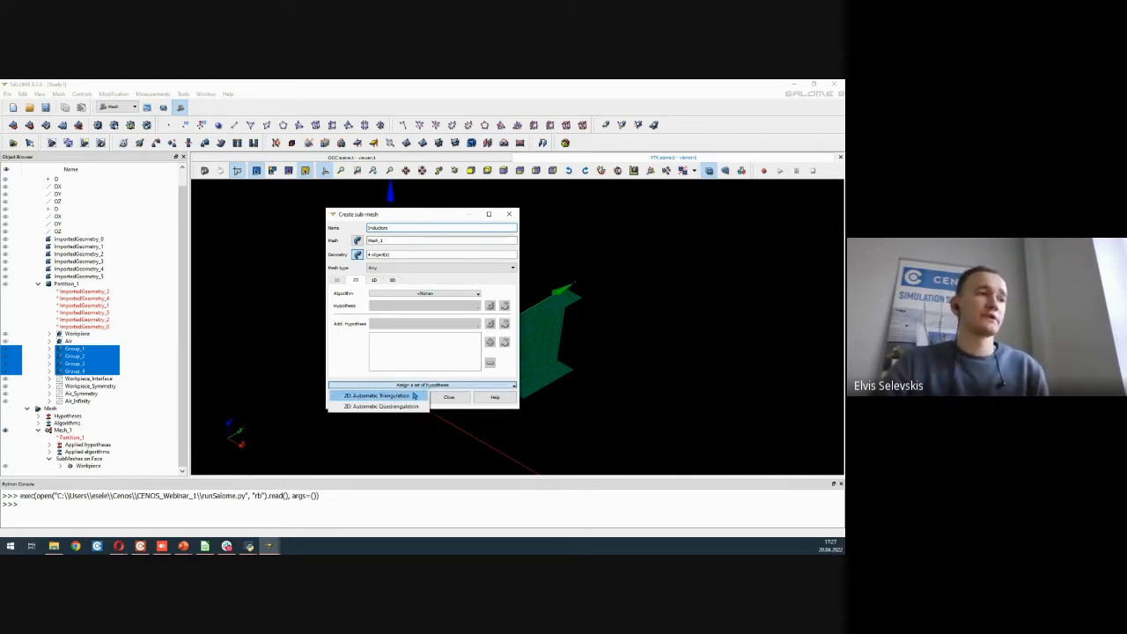
{"action": "left_click", "coordinate": [413, 397]}
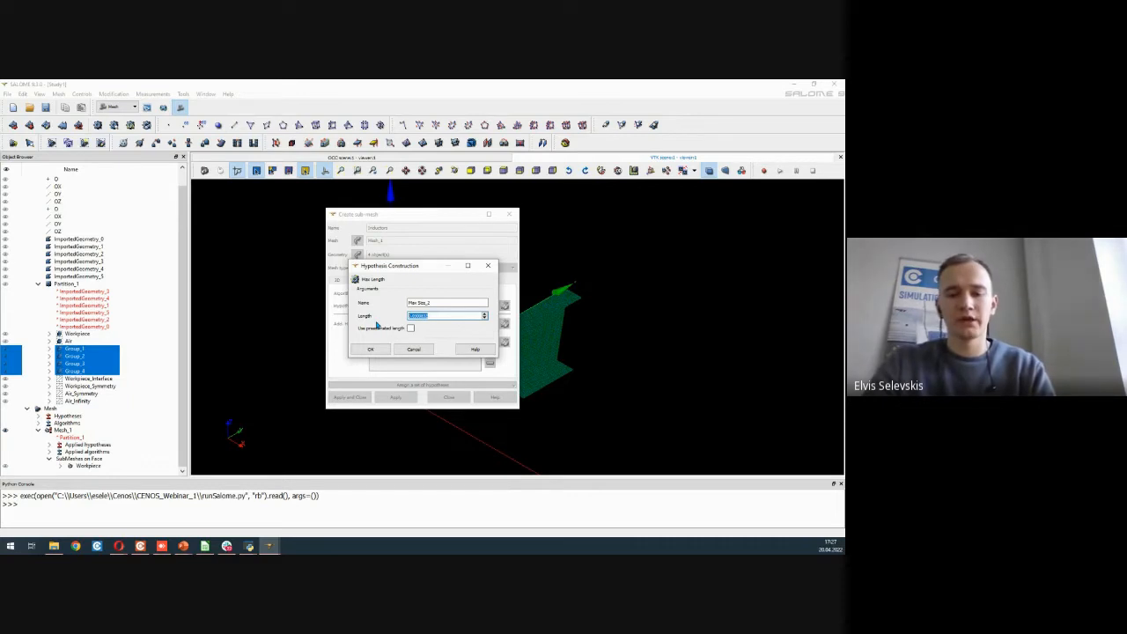
{"action": "type", "text": "0.002"}
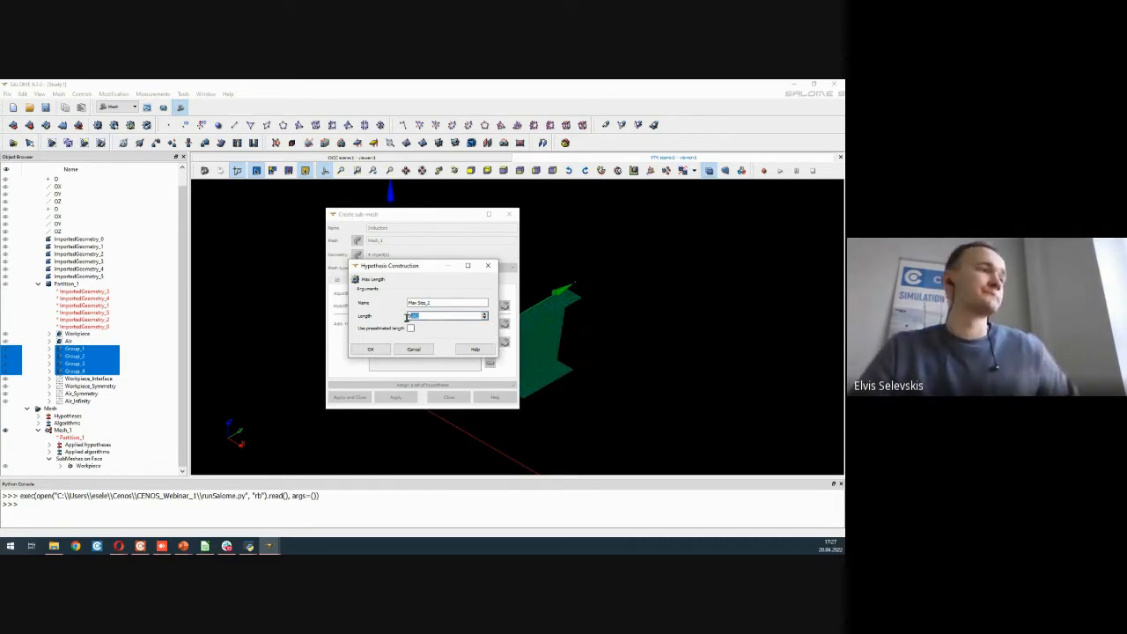
{"action": "double_click", "coordinate": [427, 316]}
{"action": "key", "text": "ctrl+c"}
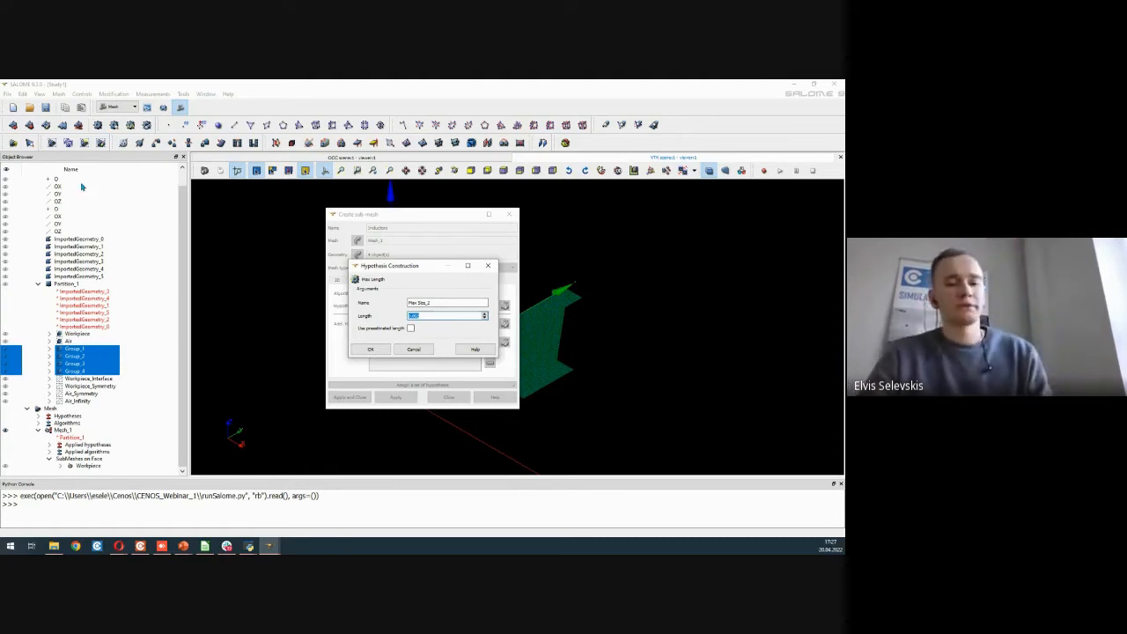
{"action": "left_click", "coordinate": [433, 304]}
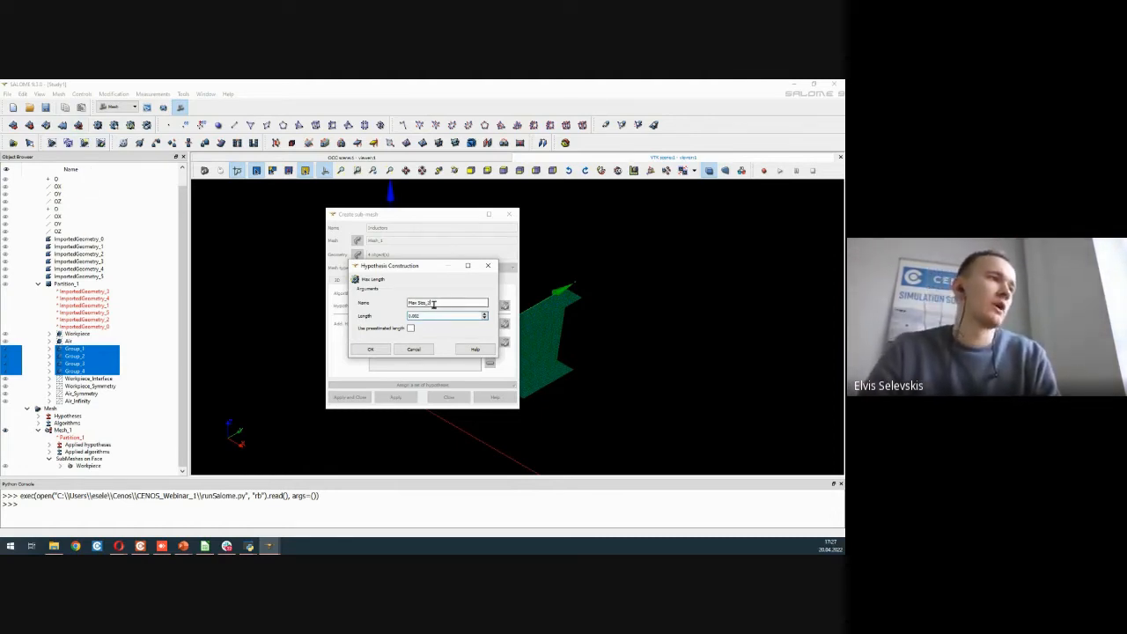
{"action": "key", "text": "ctrl+v"}
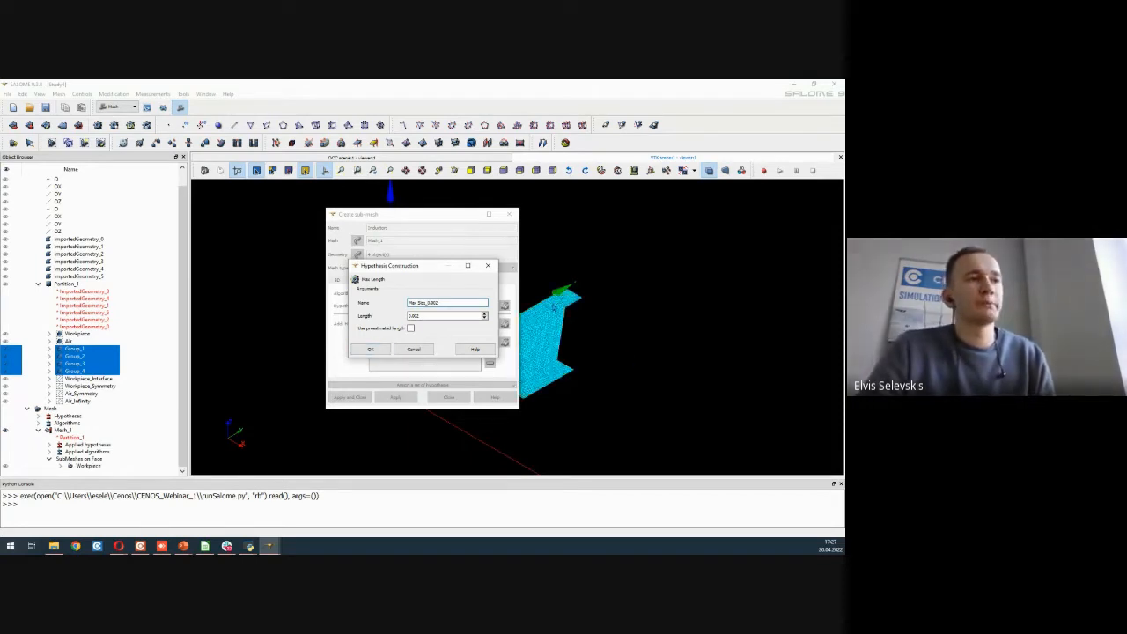
{"action": "left_click", "coordinate": [371, 350]}
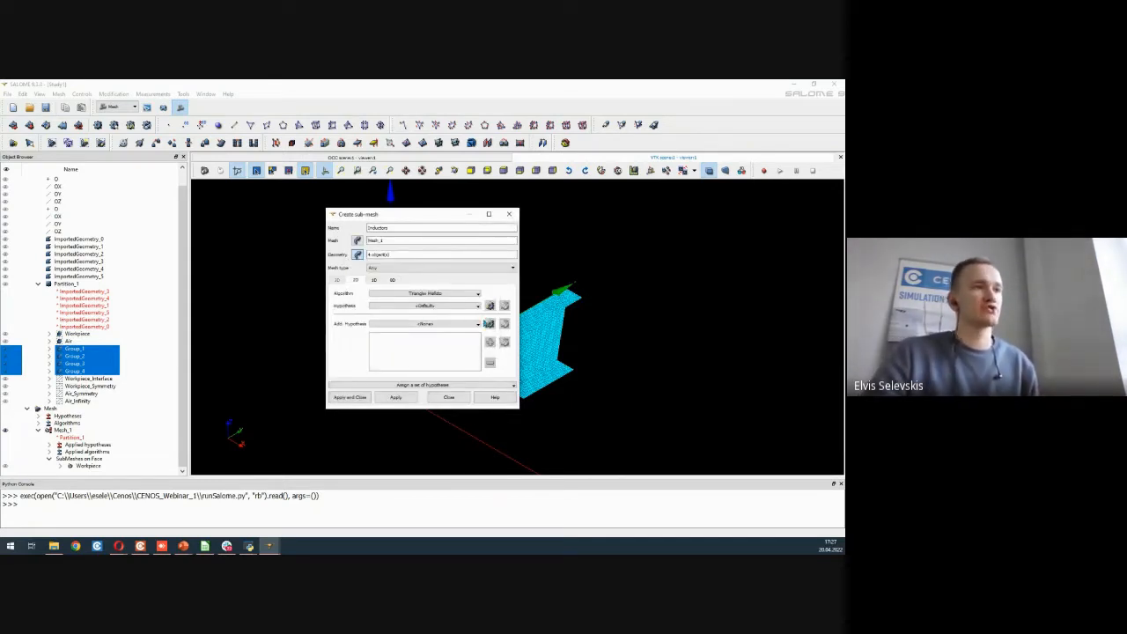
Step: Set the Inductors sub-mesh's 2D algorithm to NETGEN 2D with a Length From Edges hypothesis
{"action": "left_click_drag", "start_coordinate": [402, 217], "coordinate": [300, 220]}
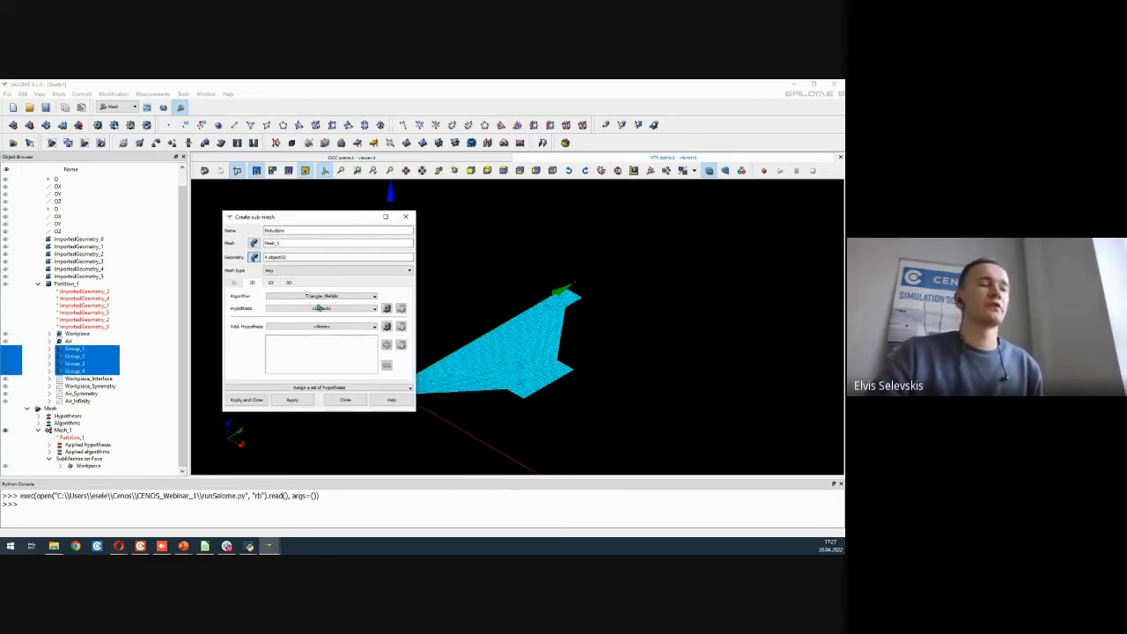
{"action": "mouse_move", "coordinate": [486, 355]}
{"action": "left_mouse_down"}
{"action": "mouse_move", "coordinate": [675, 257]}
{"action": "mouse_move", "coordinate": [516, 335]}
{"action": "mouse_move", "coordinate": [499, 357]}
{"action": "left_mouse_up"}
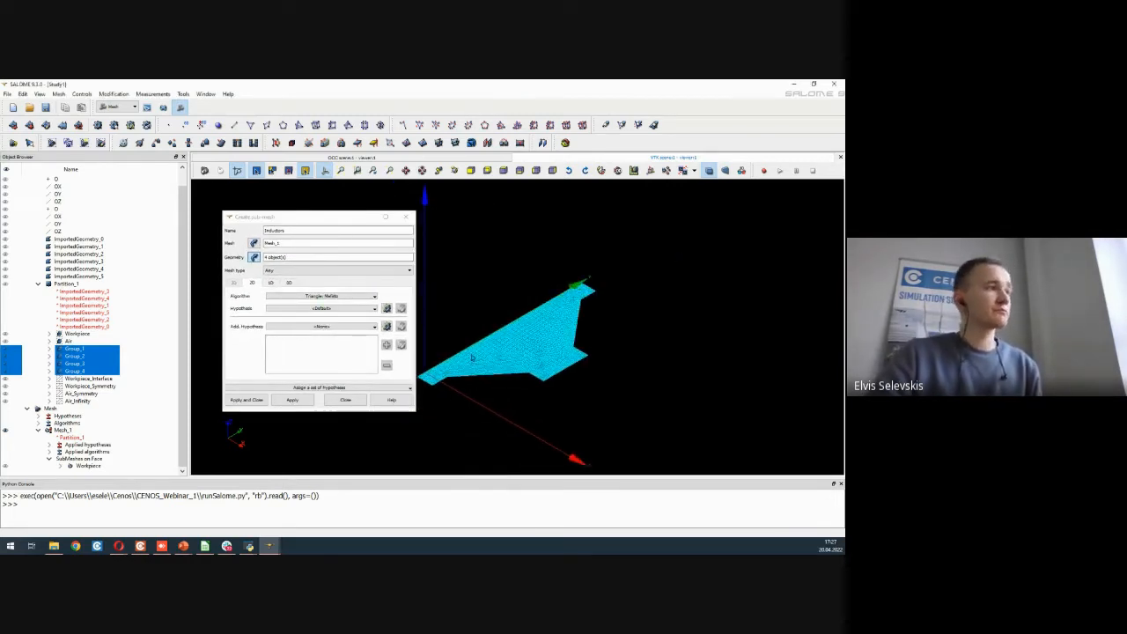
{"action": "left_click", "coordinate": [310, 297]}
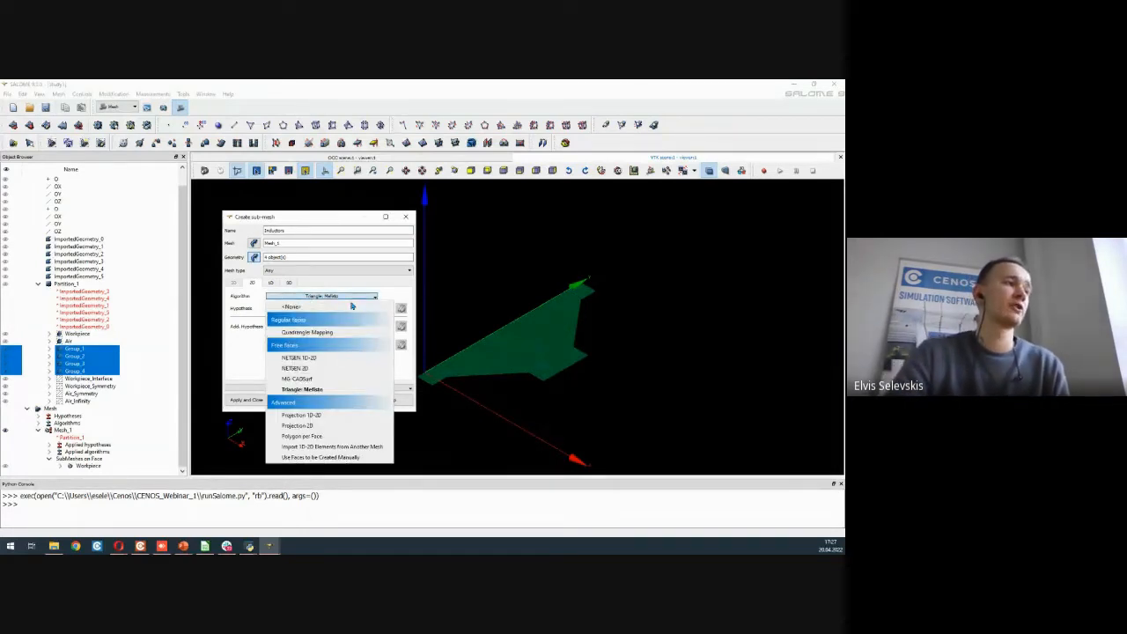
{"action": "left_click", "coordinate": [296, 368]}
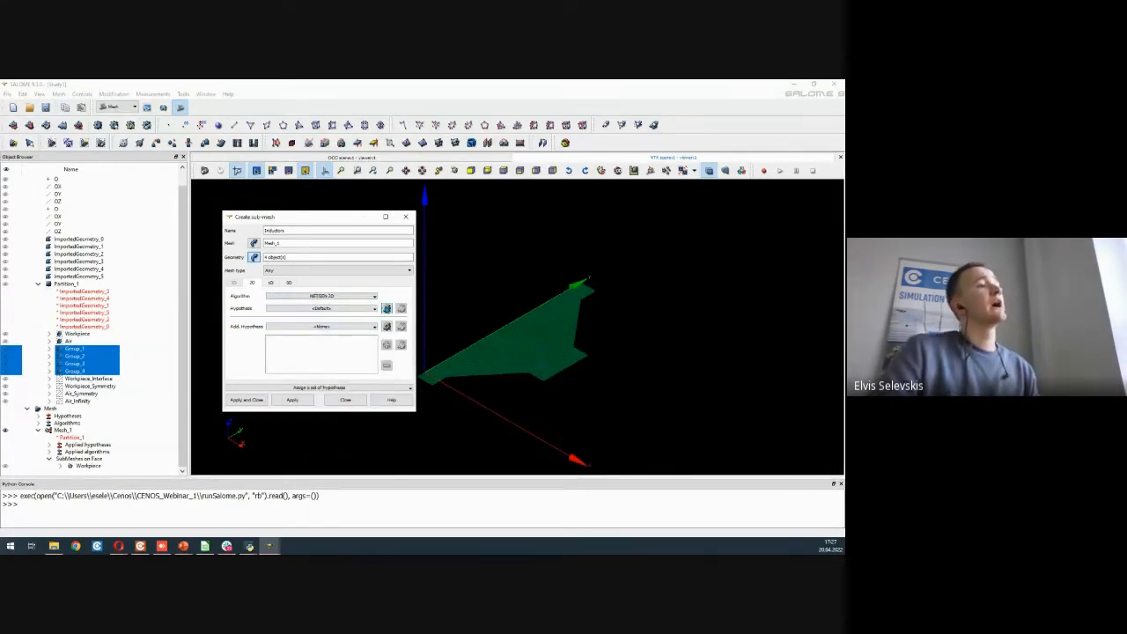
{"action": "left_click", "coordinate": [386, 308]}
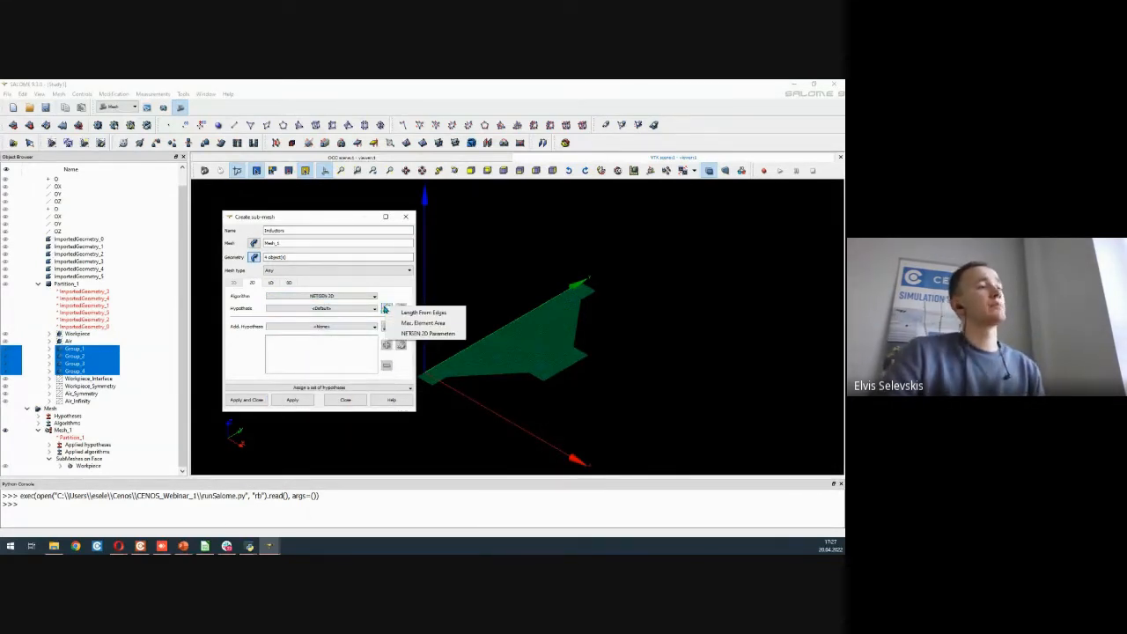
{"action": "left_click", "coordinate": [444, 314]}
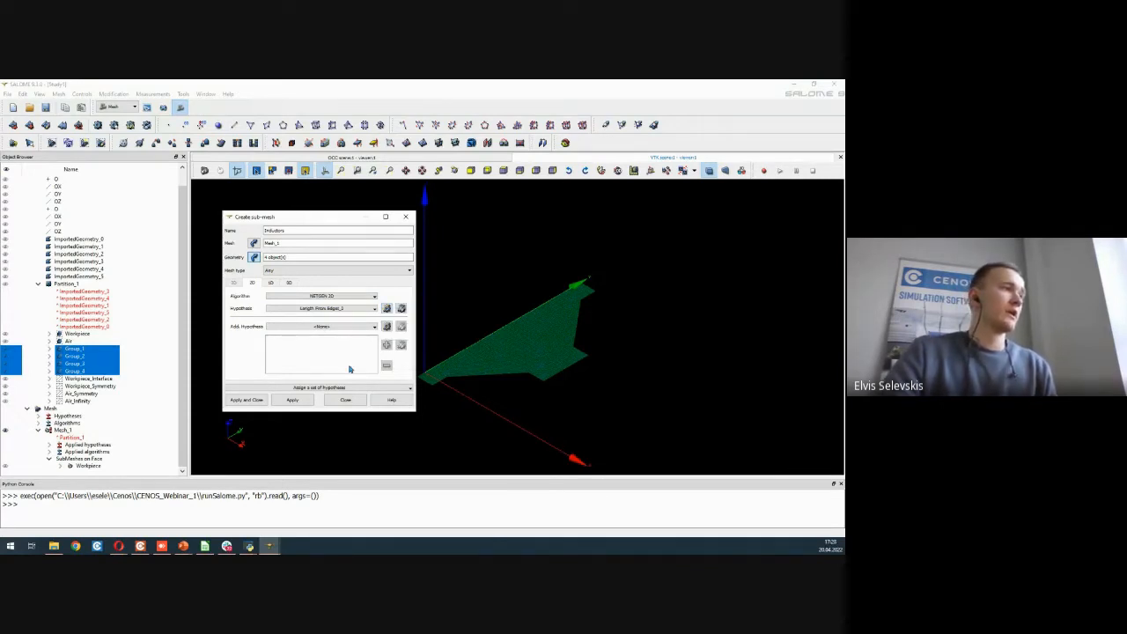
Step: Create the Inductors sub-mesh with the configured NETGEN 2D settings and clear the existing mesh data of Mesh_1
{"action": "left_click", "coordinate": [245, 400]}
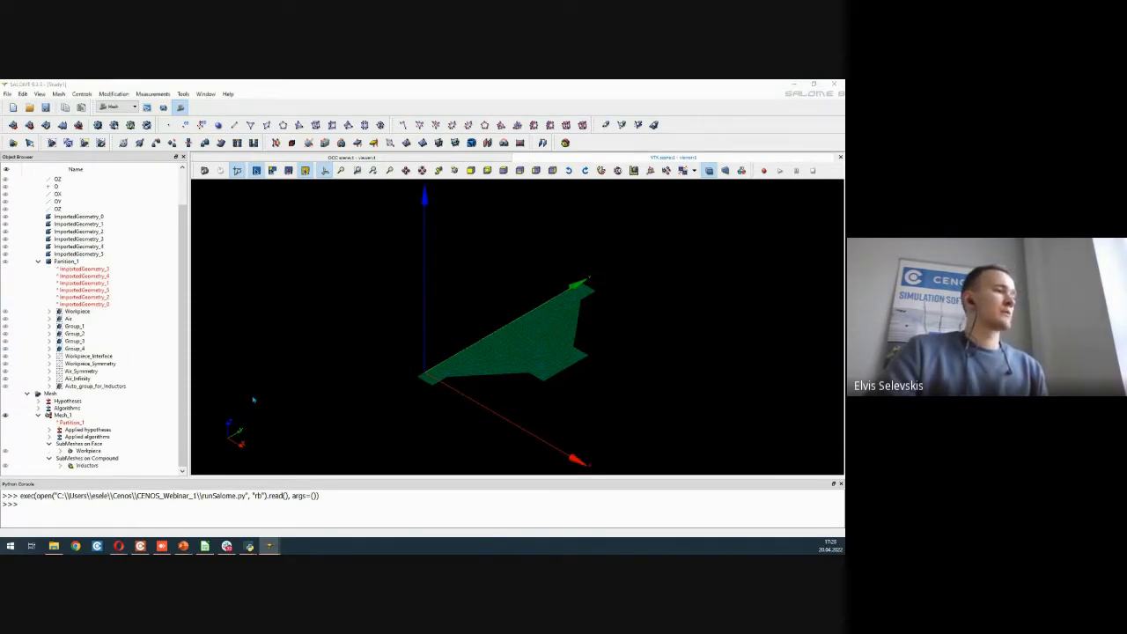
{"action": "right_click", "coordinate": [70, 415]}
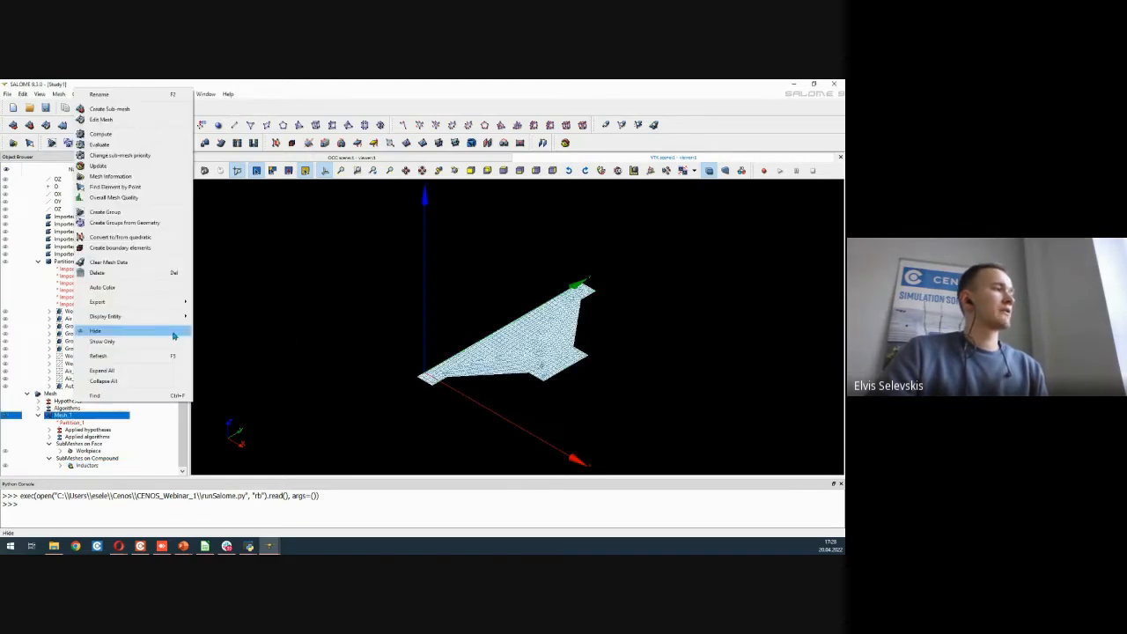
{"action": "left_click", "coordinate": [105, 262]}
Step: Compute Mesh_1 and dismiss the computation report
{"action": "right_click", "coordinate": [64, 418]}
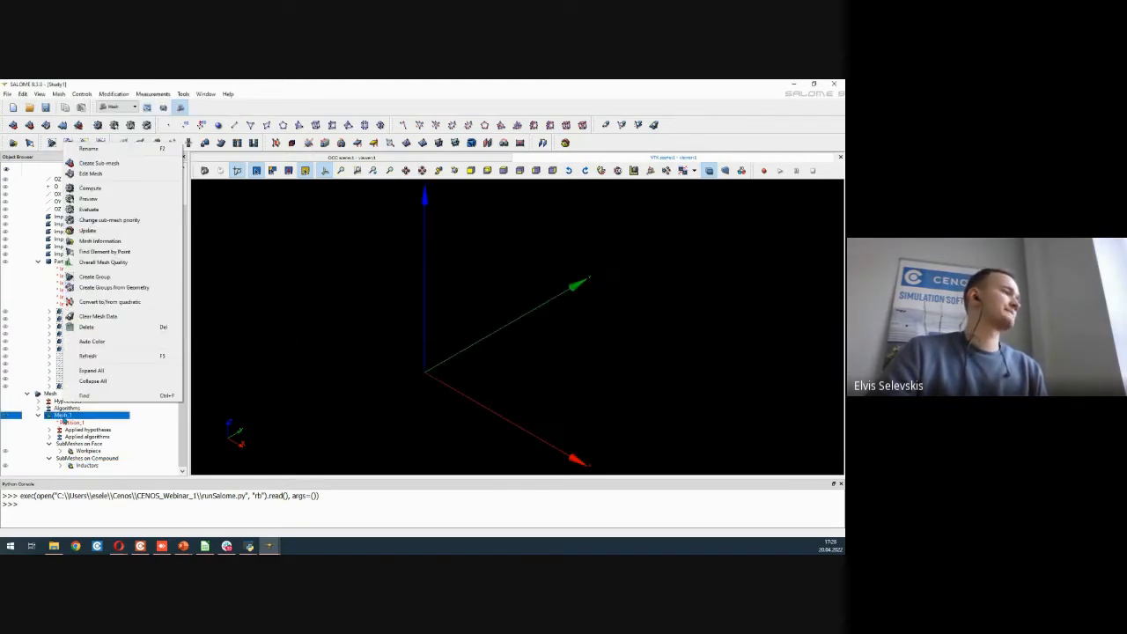
{"action": "left_click", "coordinate": [104, 188]}
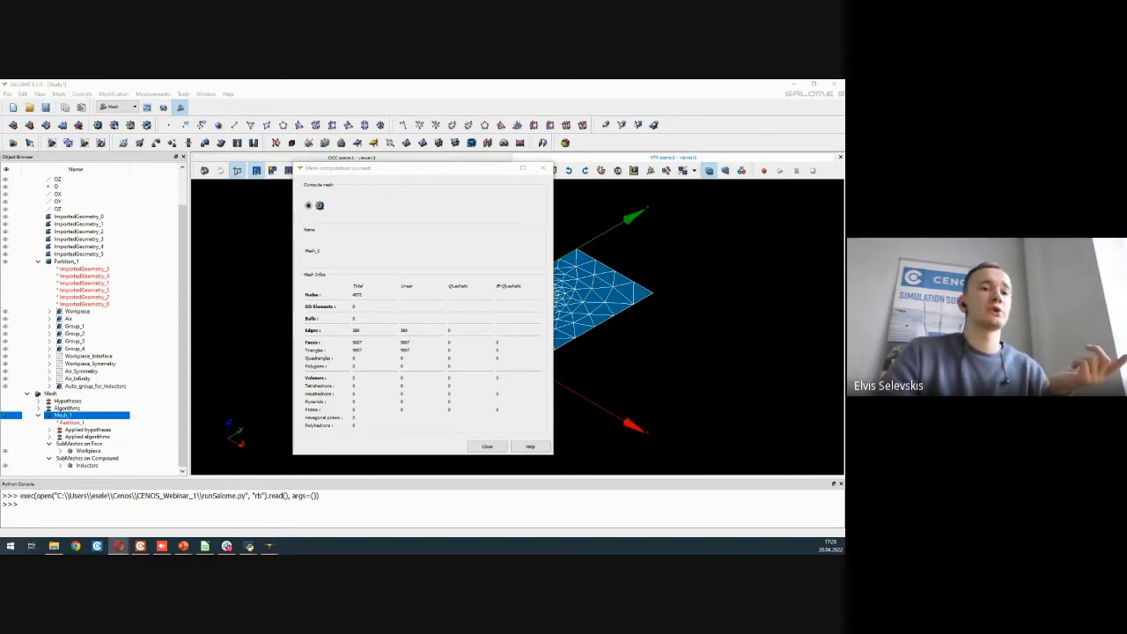
{"action": "left_click", "coordinate": [488, 446]}
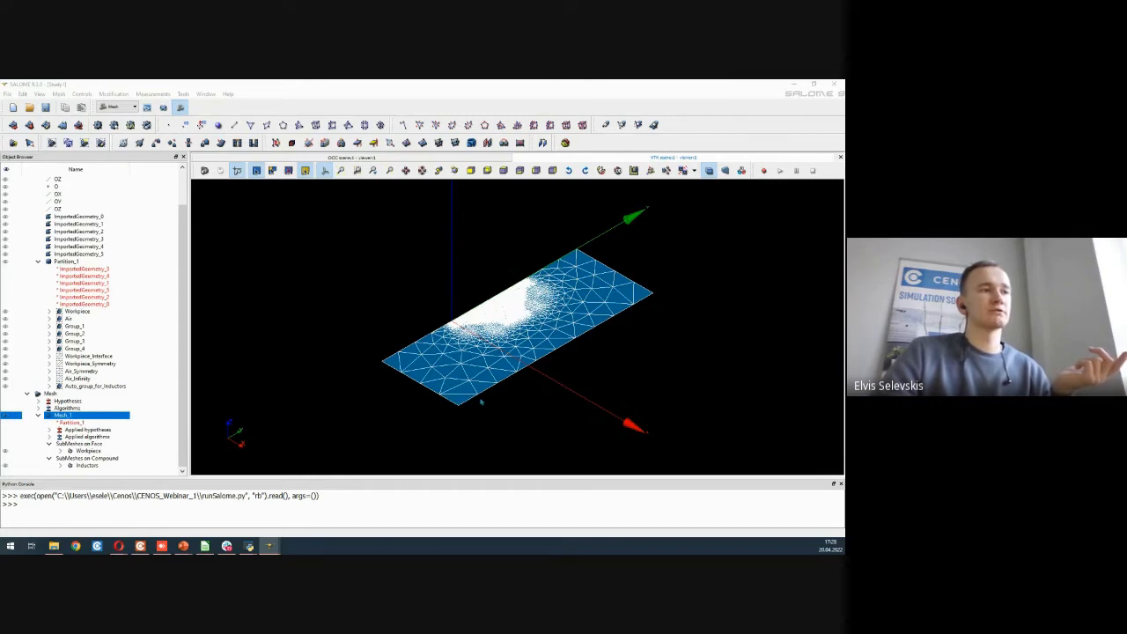
Step: Examine the computed mesh, comparing the element density in the workpiece and inductors with the surrounding air
{"action": "scroll", "coordinate": [490, 315], "scroll_direction": "up", "scroll_amount": 5}
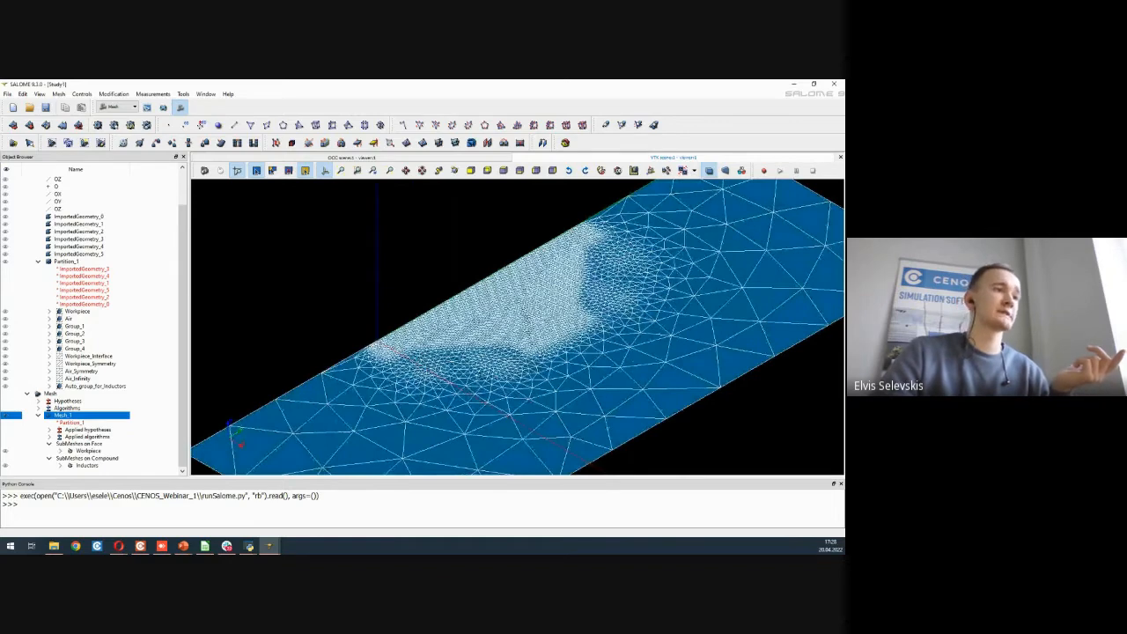
{"action": "scroll", "coordinate": [493, 317], "scroll_direction": "up", "scroll_amount": 3}
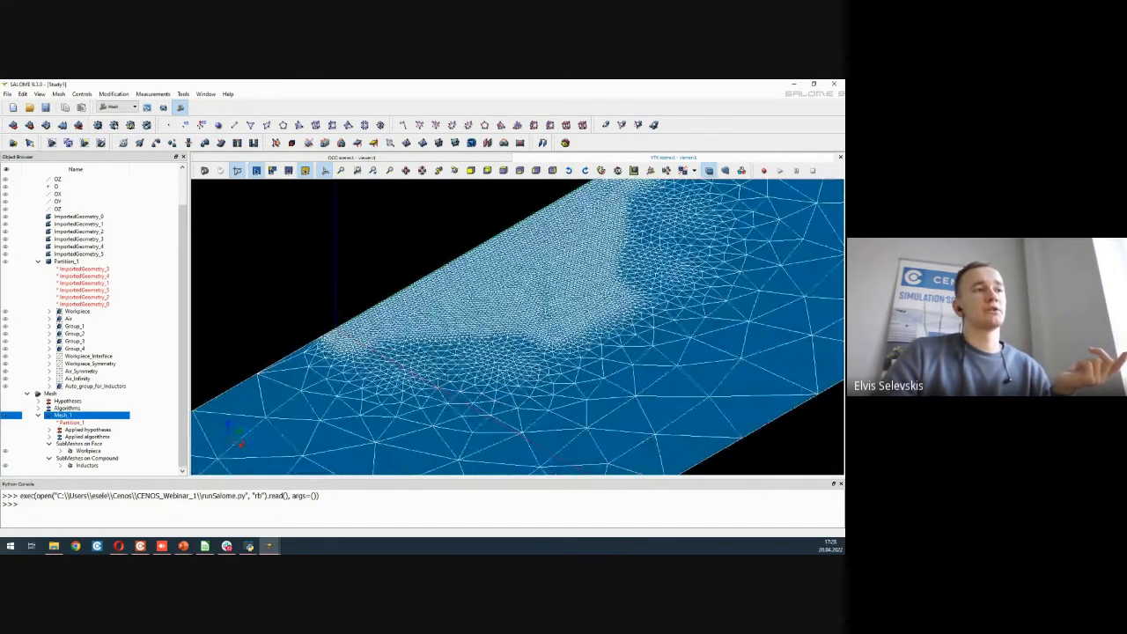
{"action": "key", "text": "alt+Tab"}
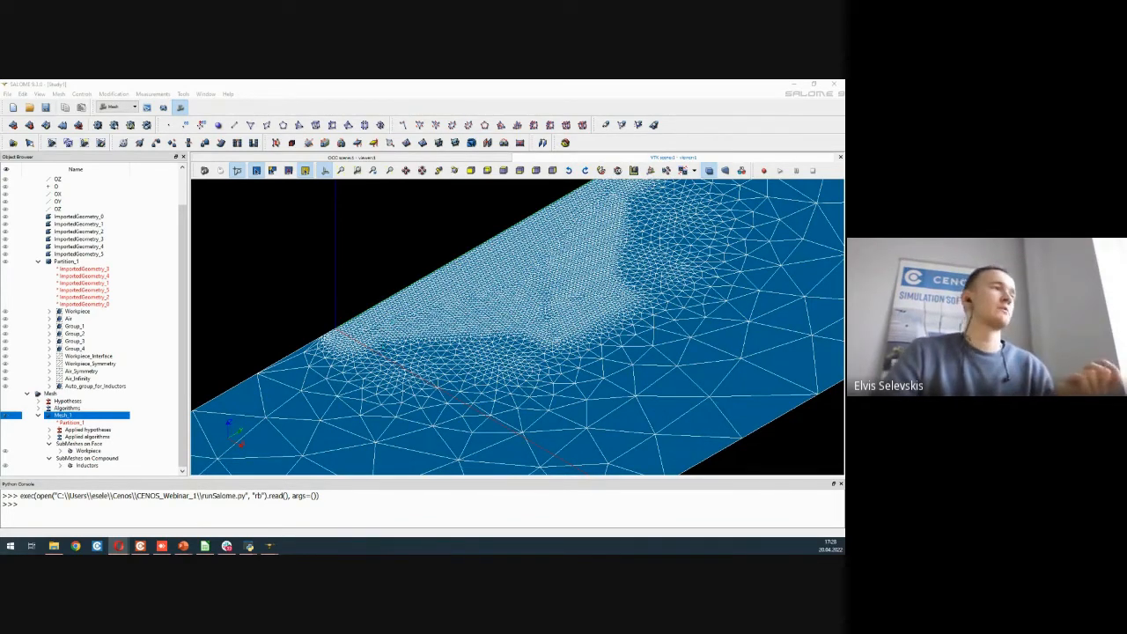
{"action": "scroll", "coordinate": [518, 326], "scroll_direction": "down", "scroll_amount": 3}
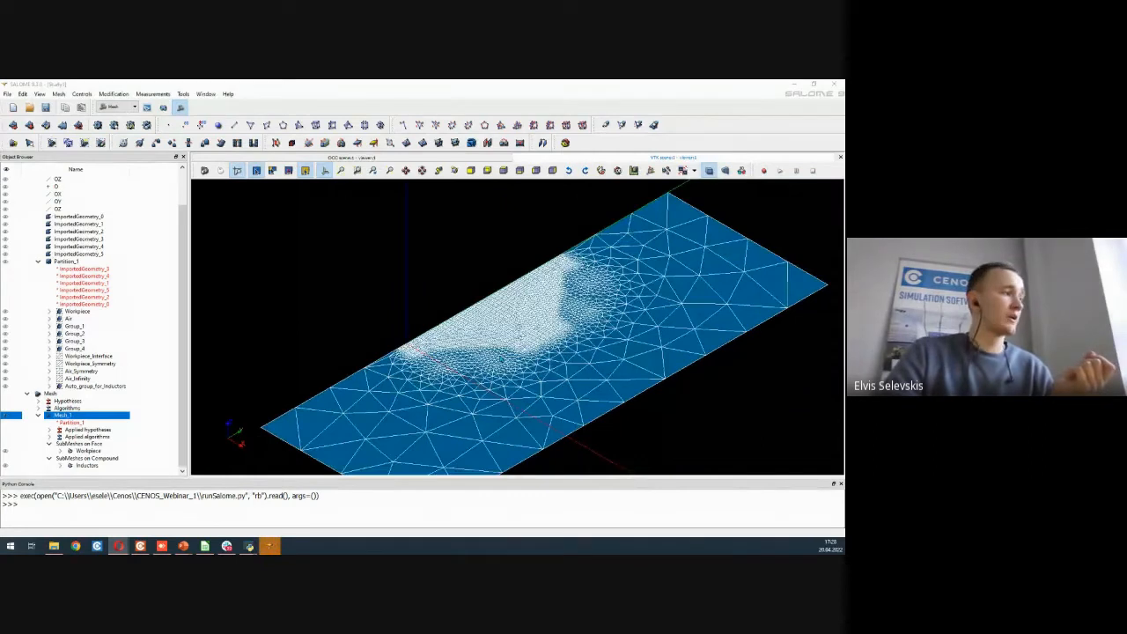
{"action": "scroll", "coordinate": [495, 324], "scroll_direction": "down", "scroll_amount": 1}
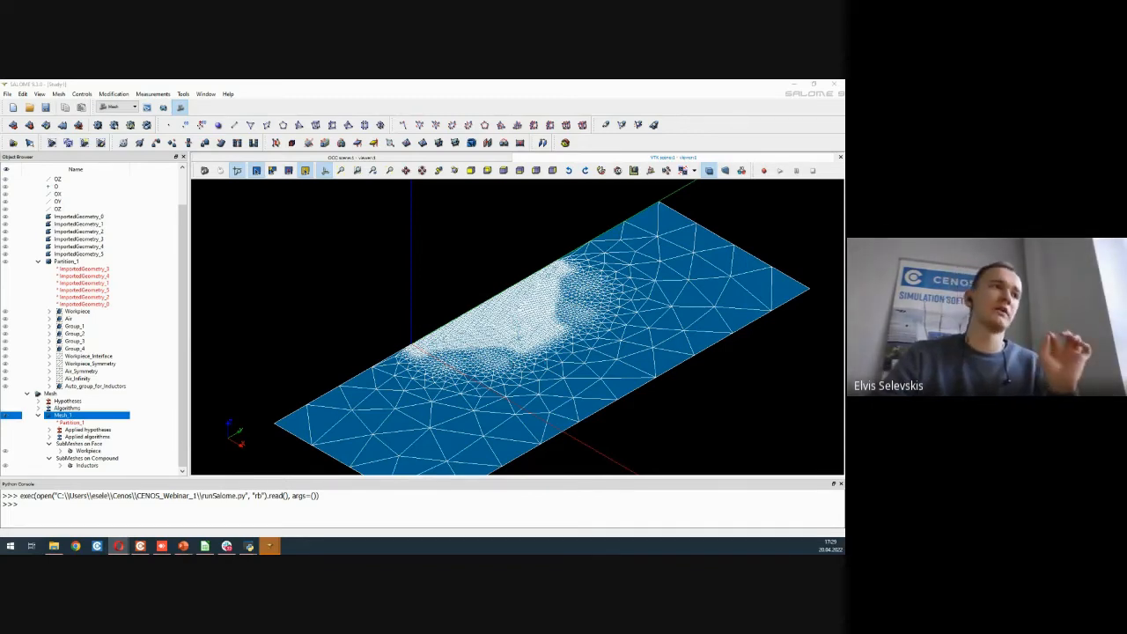
{"action": "scroll", "coordinate": [495, 348], "scroll_direction": "up", "scroll_amount": 4}
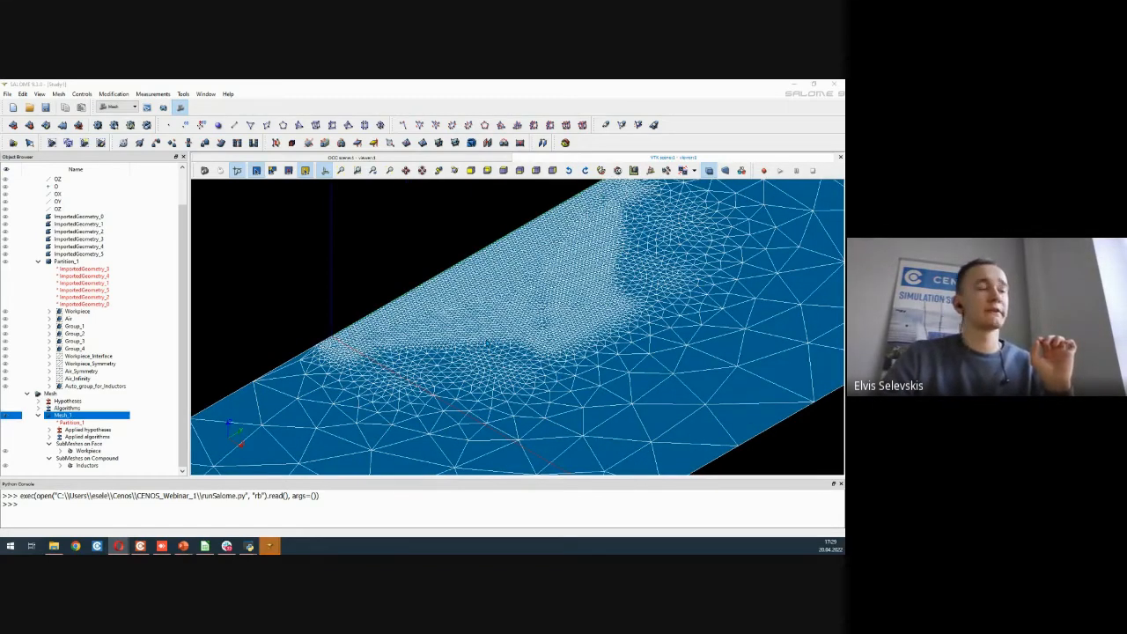
{"action": "scroll", "coordinate": [535, 342], "scroll_direction": "up", "scroll_amount": 2}
{"action": "scroll", "coordinate": [535, 341], "scroll_direction": "up", "scroll_amount": 3}
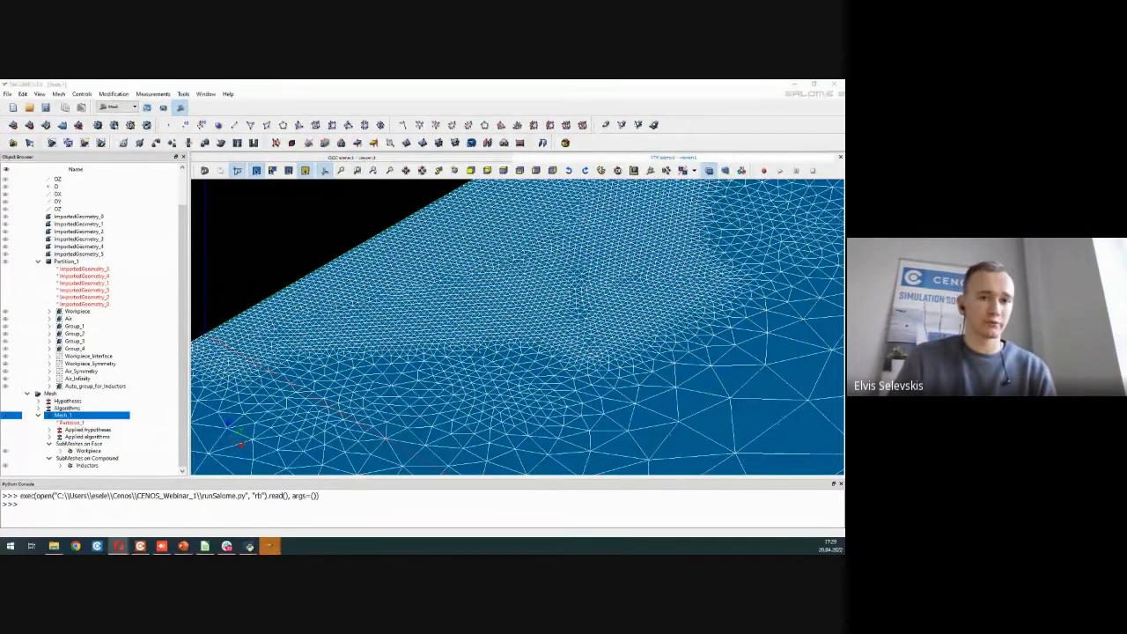
Step: Switch to the CENOS documentation in the browser and review the Skin layer and Creating Viscous Layers sections
{"action": "left_click_drag", "start_coordinate": [843, 533], "coordinate": [553, 139]}
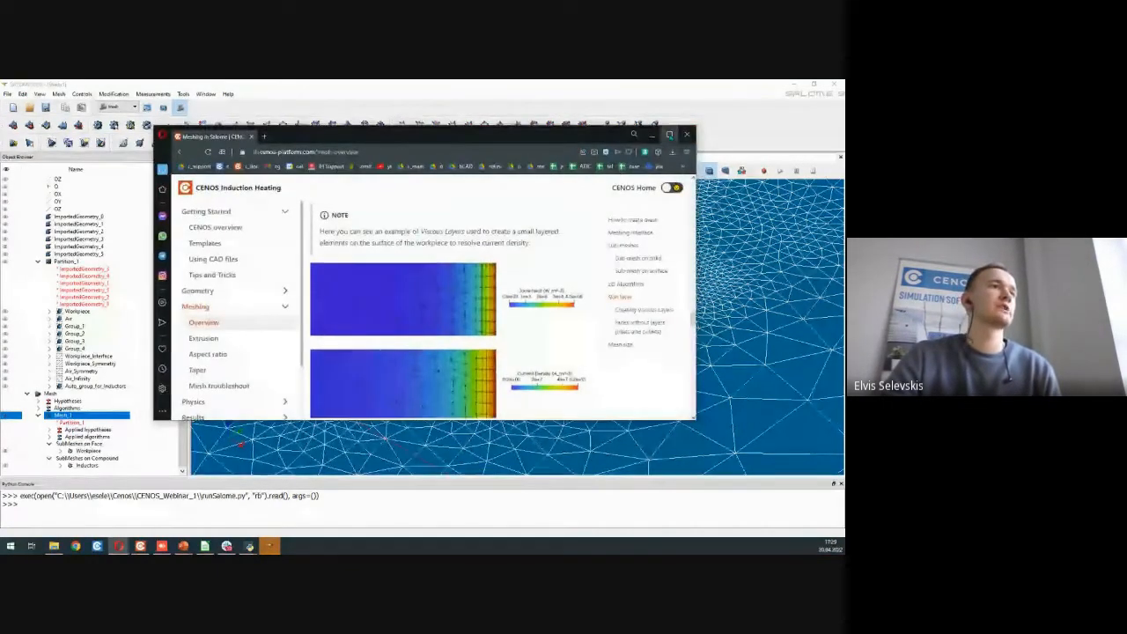
{"action": "left_click", "coordinate": [669, 134]}
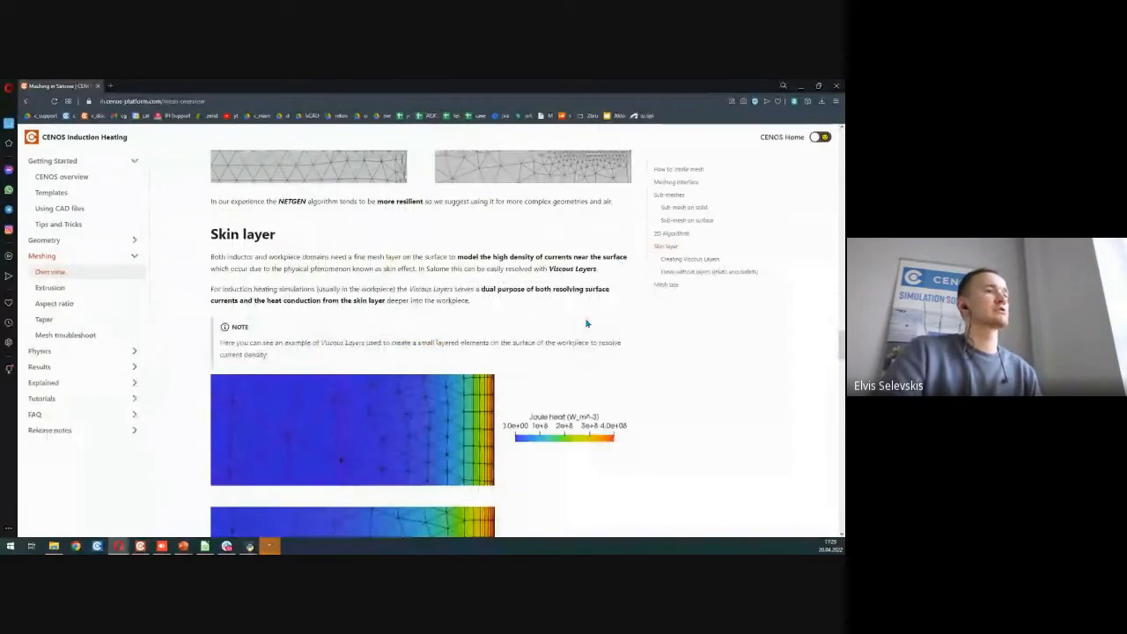
{"action": "scroll", "coordinate": [491, 307], "scroll_direction": "down", "scroll_amount": 1}
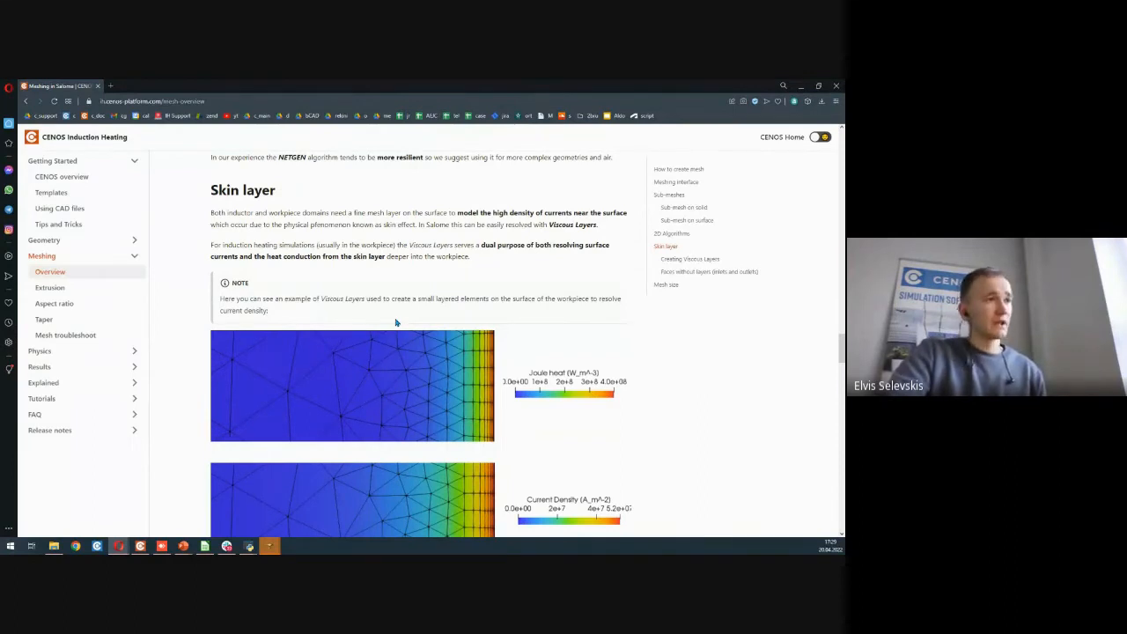
{"action": "scroll", "coordinate": [460, 308], "scroll_direction": "down", "scroll_amount": 1}
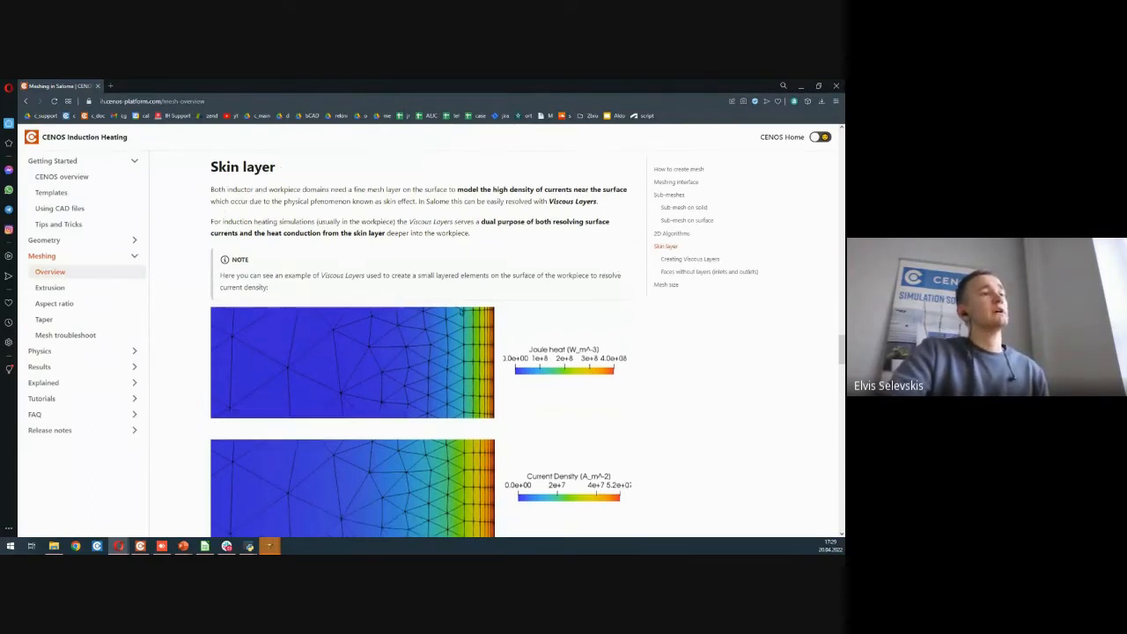
{"action": "scroll", "coordinate": [461, 311], "scroll_direction": "down", "scroll_amount": 2}
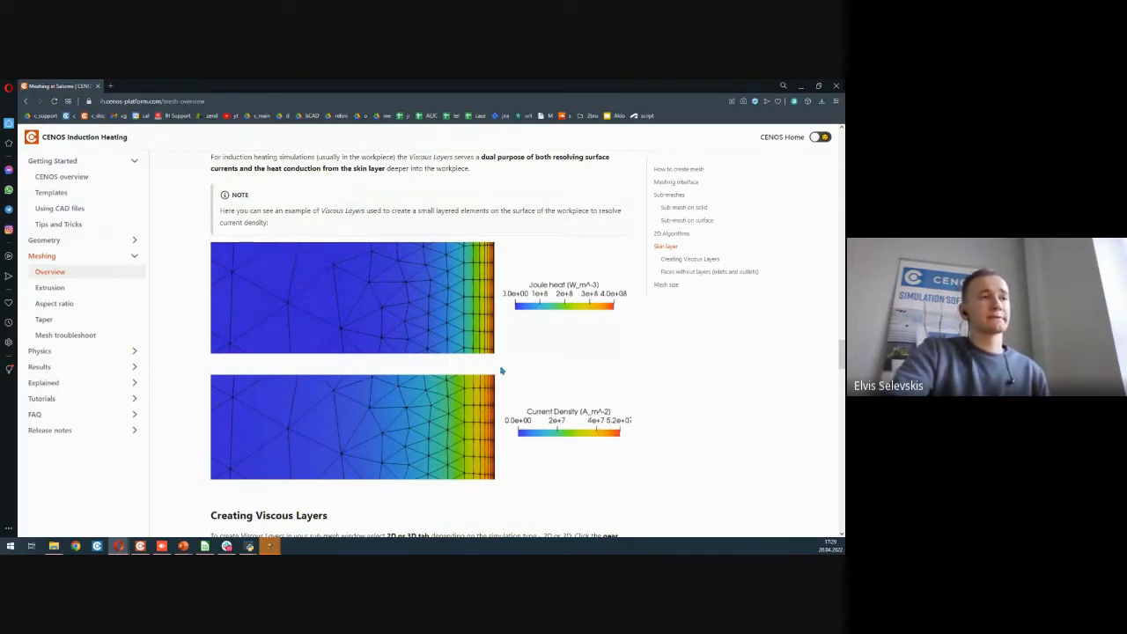
{"action": "scroll", "coordinate": [606, 380], "scroll_direction": "down", "scroll_amount": 1}
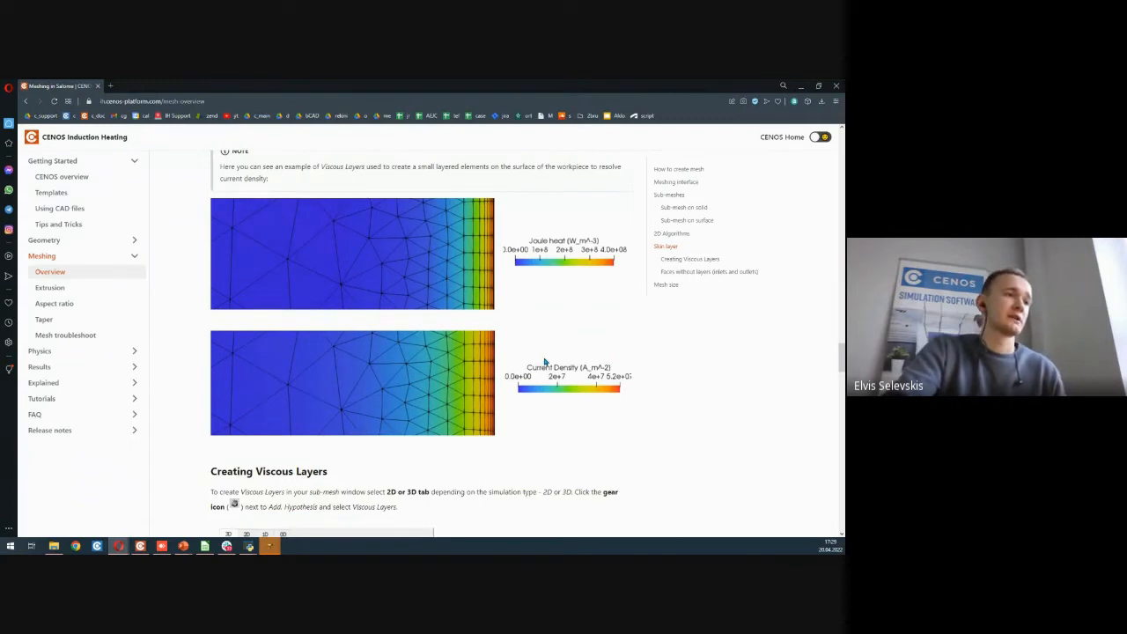
{"action": "scroll", "coordinate": [603, 406], "scroll_direction": "down", "scroll_amount": 3}
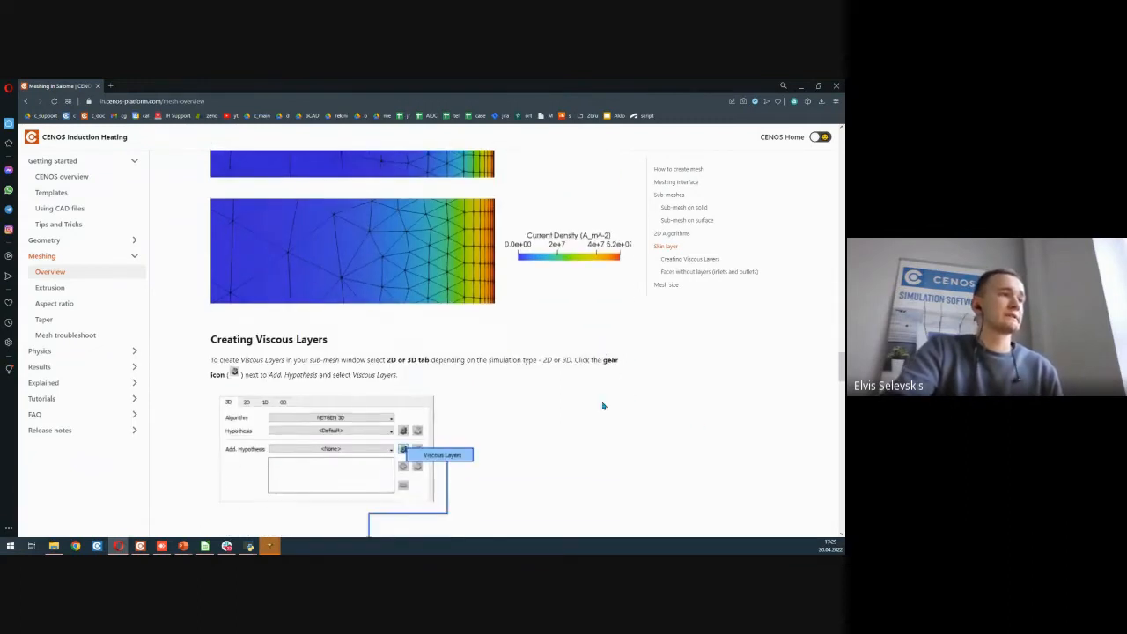
{"action": "scroll", "coordinate": [604, 406], "scroll_direction": "down", "scroll_amount": 3}
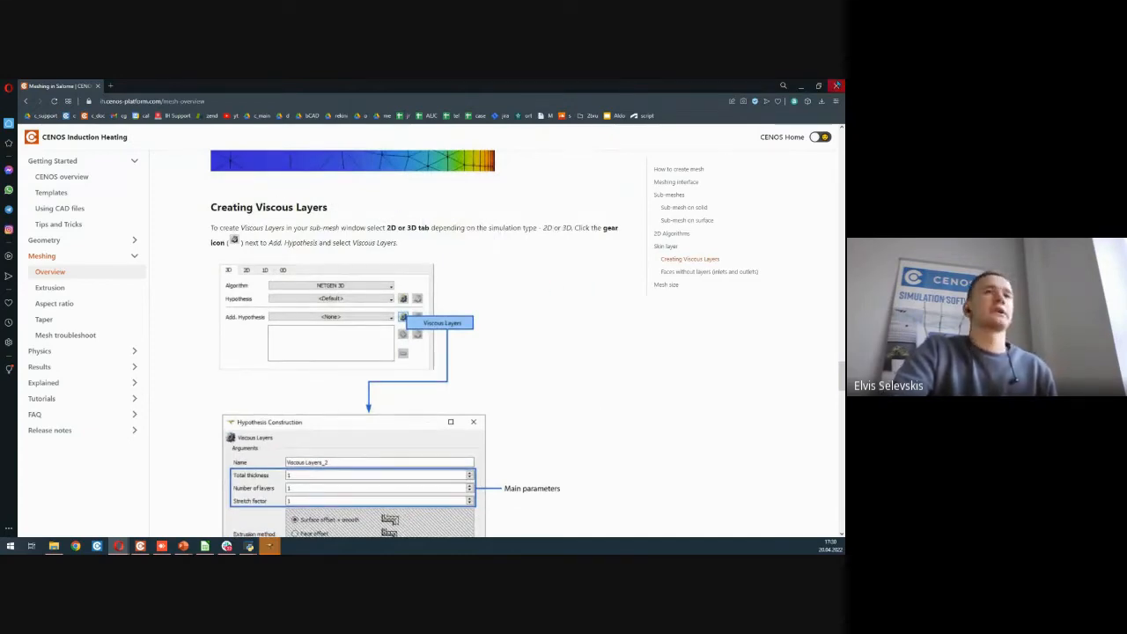
{"action": "left_click", "coordinate": [799, 86]}
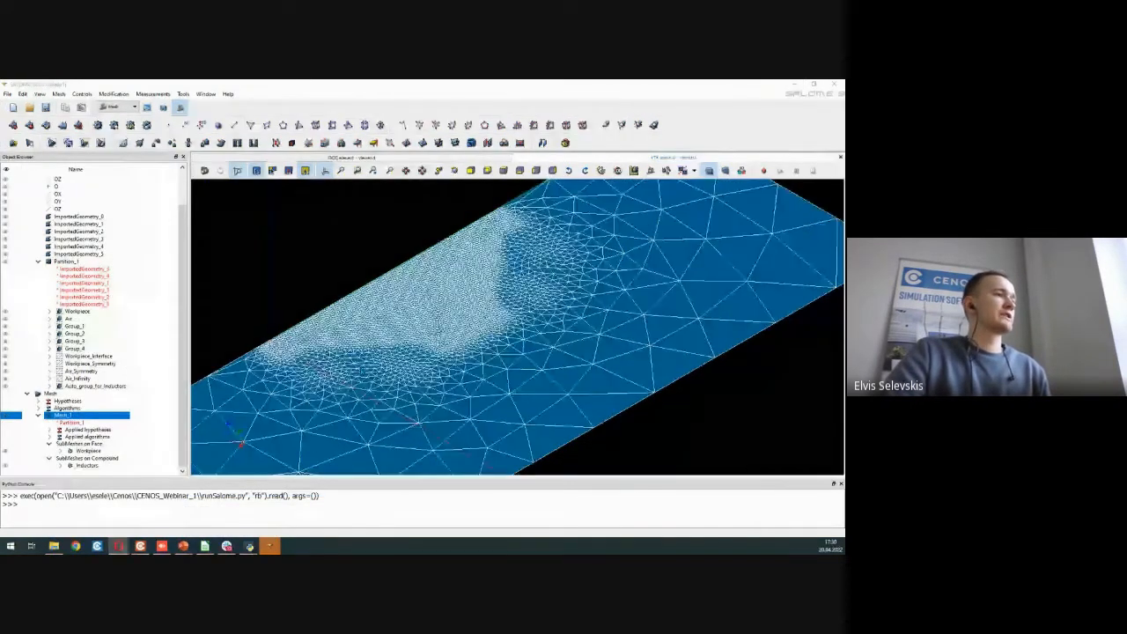
Step: In SALOME, add a Viscous Layers 2D hypothesis to the Workpiece sub-mesh, setting 4 layers and adjusting the stretch factor
{"action": "left_click", "coordinate": [92, 451]}
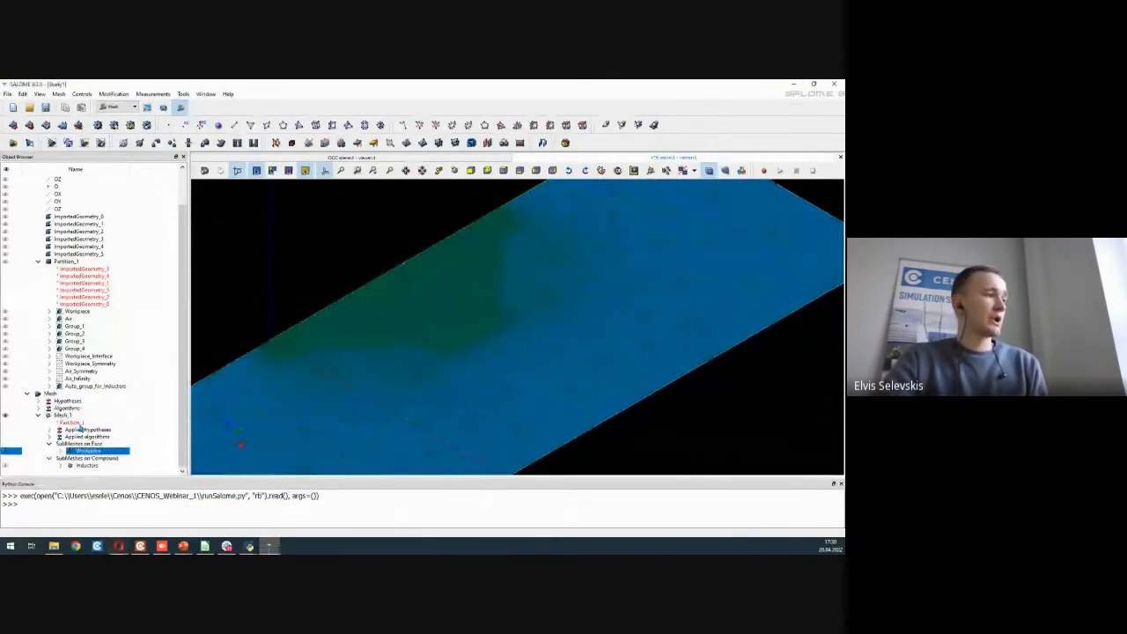
{"action": "right_click", "coordinate": [86, 453]}
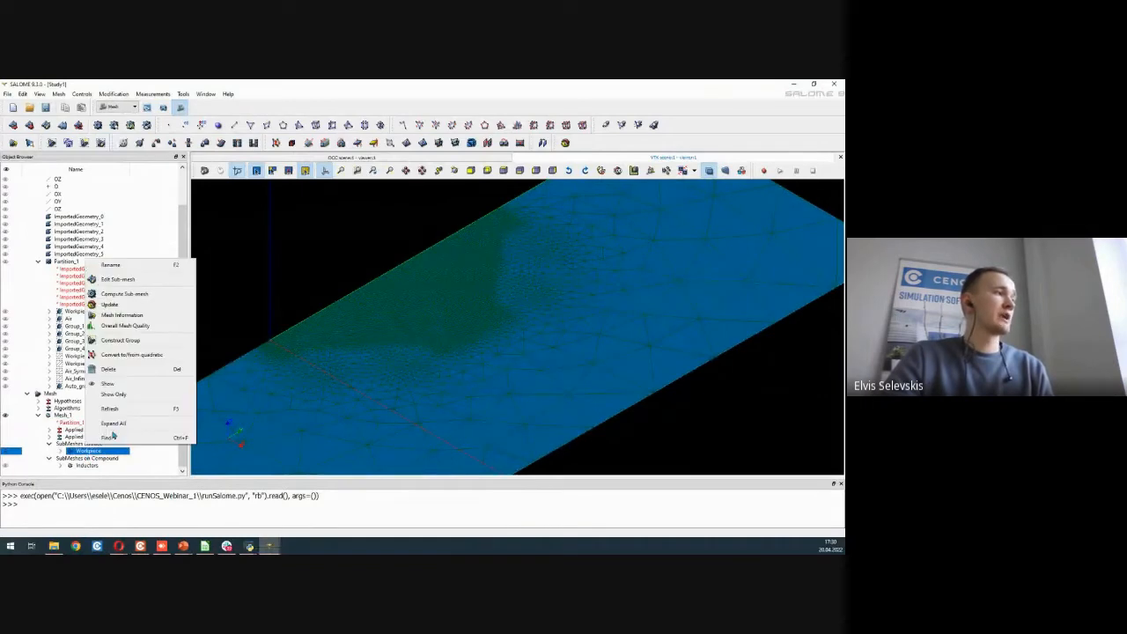
{"action": "left_click", "coordinate": [140, 283]}
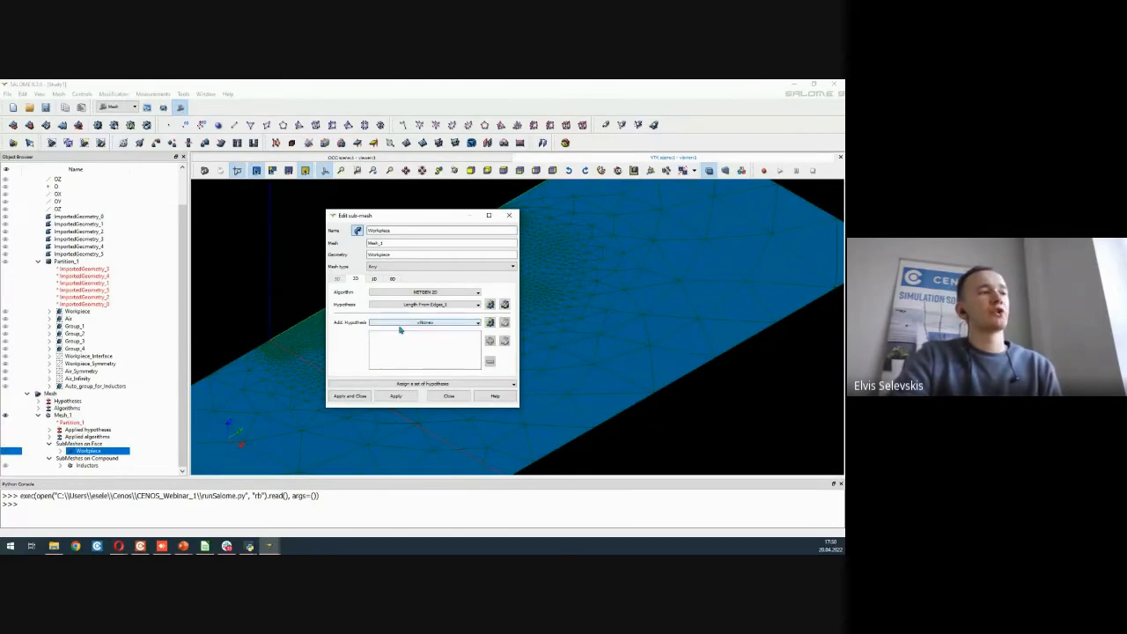
{"action": "left_click", "coordinate": [490, 323]}
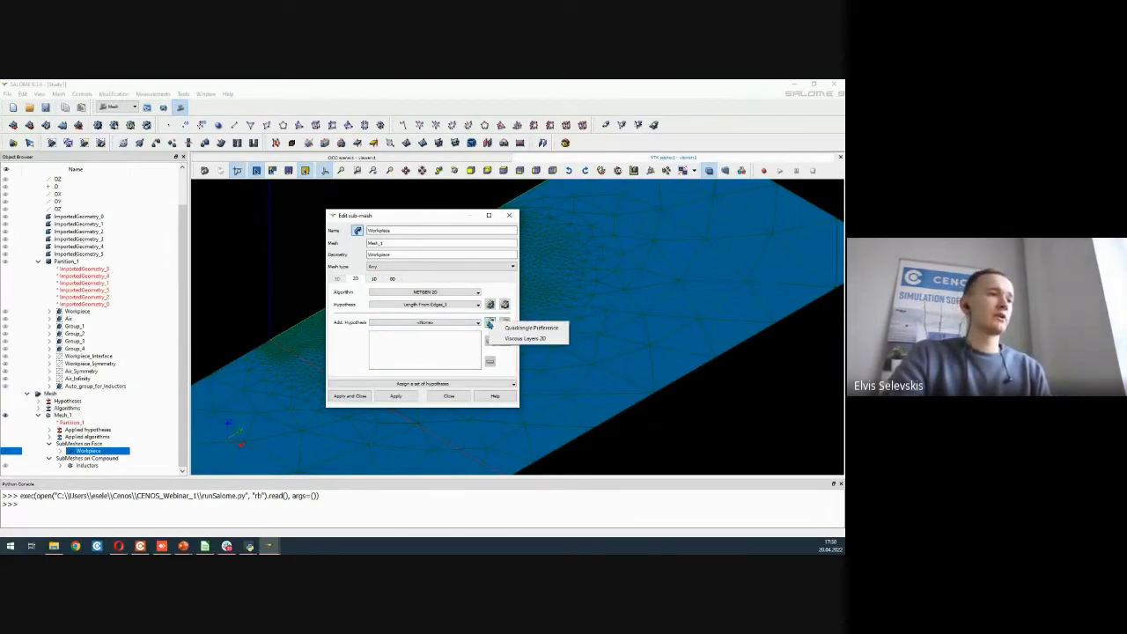
{"action": "left_click", "coordinate": [560, 341]}
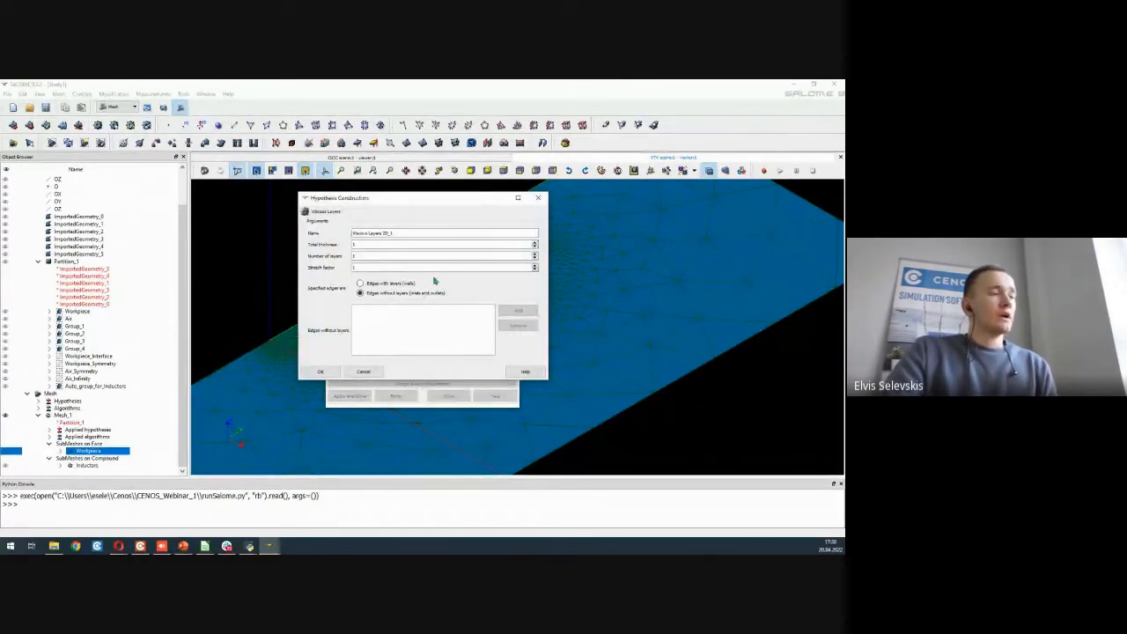
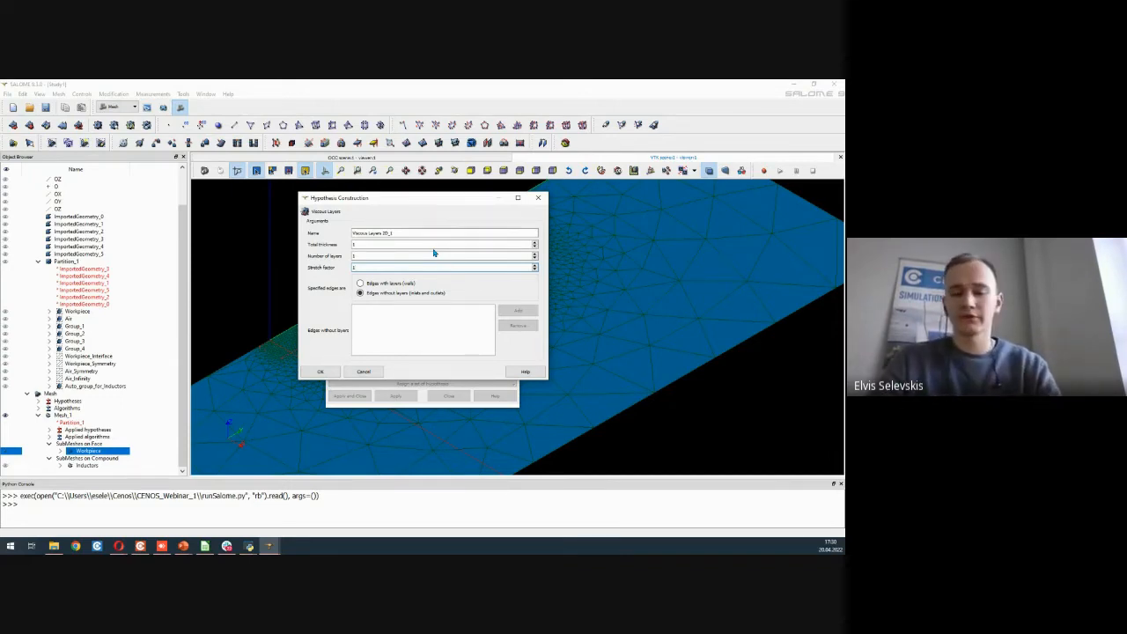
{"action": "left_click", "coordinate": [360, 255]}
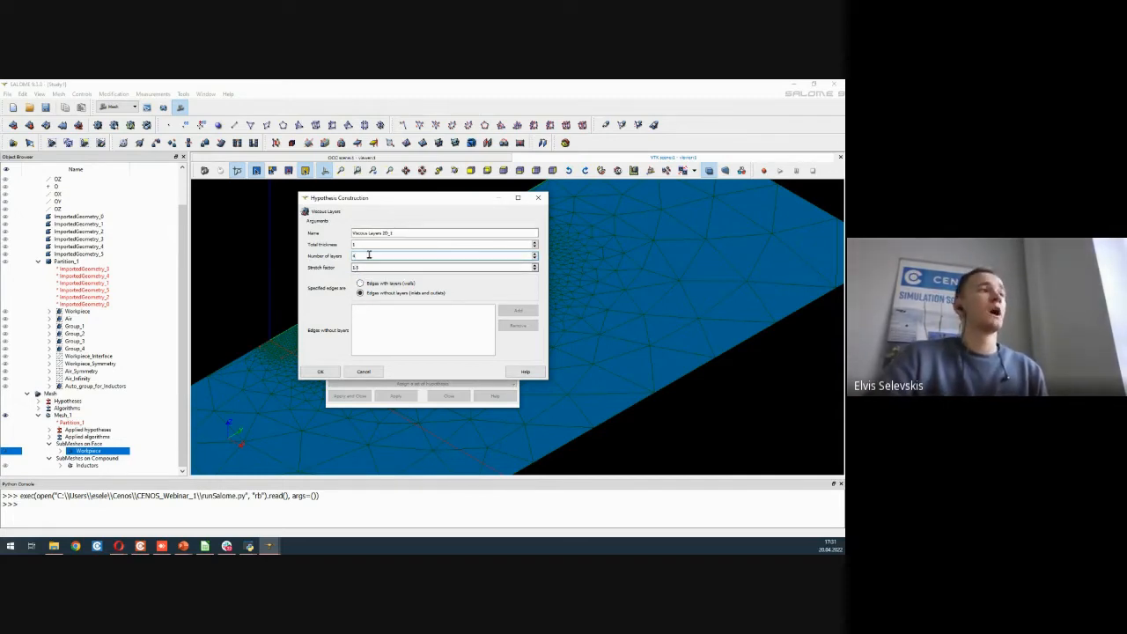
{"action": "left_click_drag", "start_coordinate": [375, 198], "coordinate": [459, 205]}
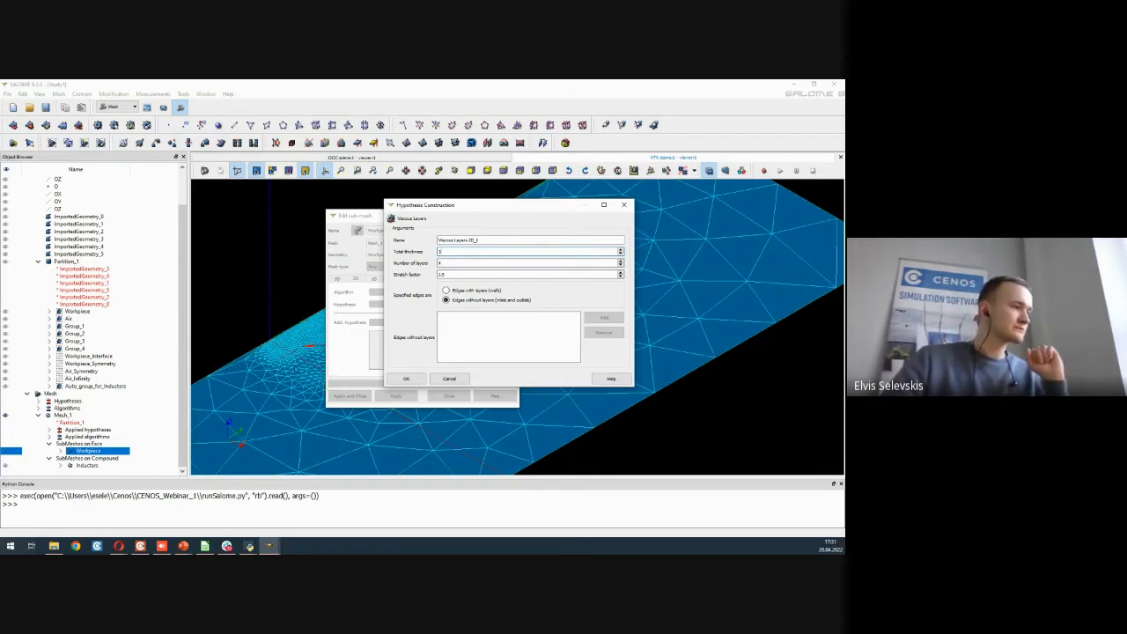
Step: Switch to the Viscous layers calculator spreadsheet in LibreOffice Calc and set the frequency to 10000 Hz
{"action": "left_click", "coordinate": [204, 546]}
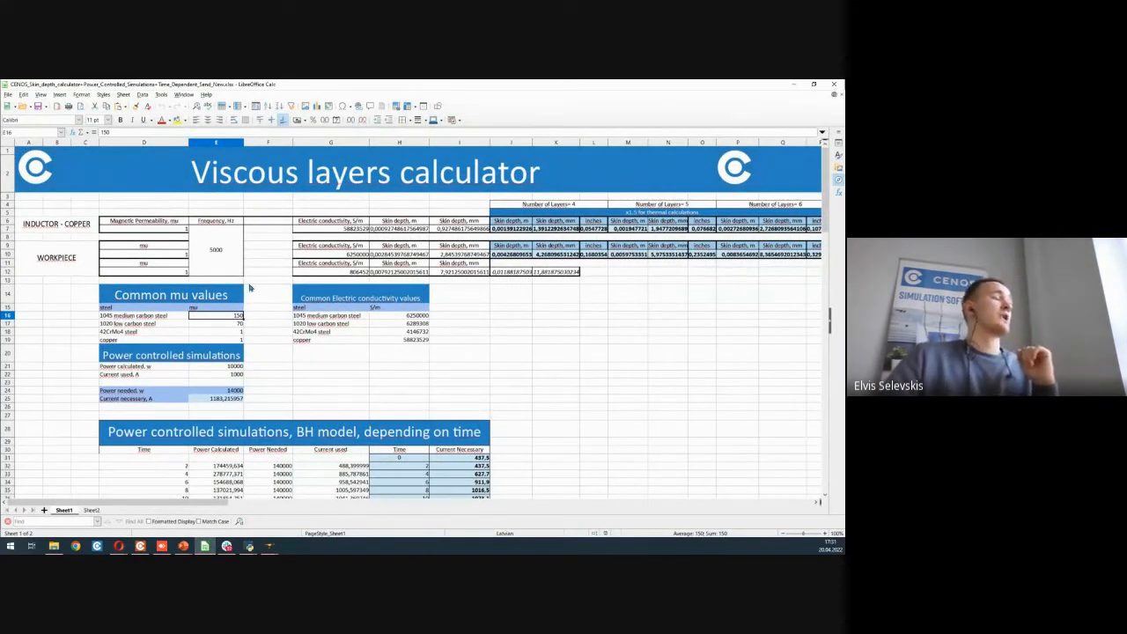
{"action": "left_click_drag", "start_coordinate": [88, 226], "coordinate": [666, 270]}
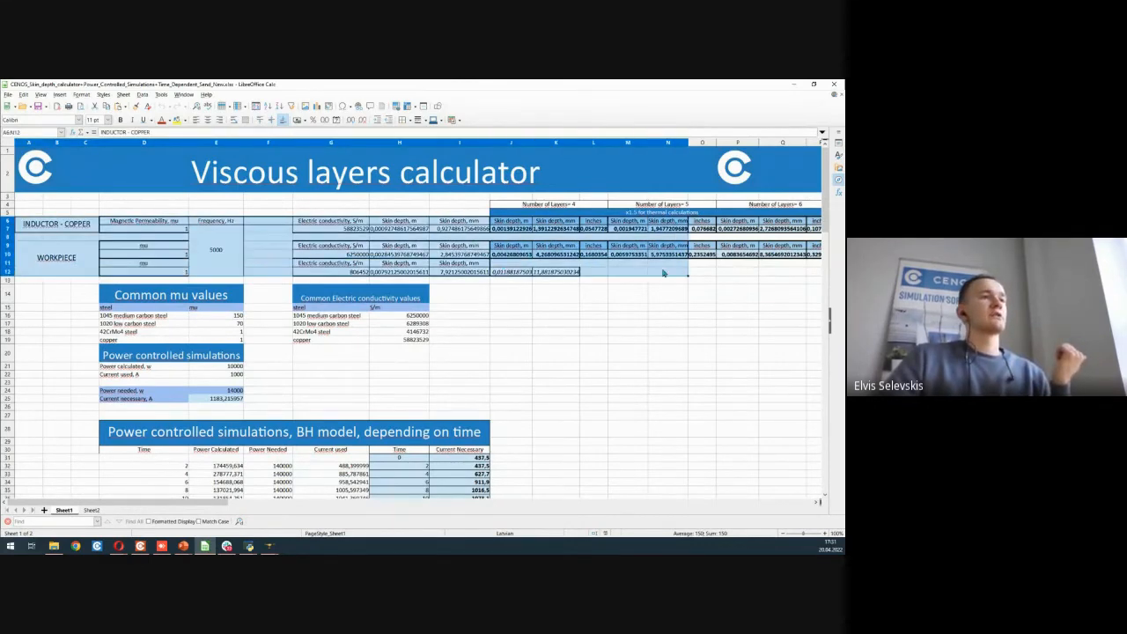
{"action": "left_click", "coordinate": [256, 280]}
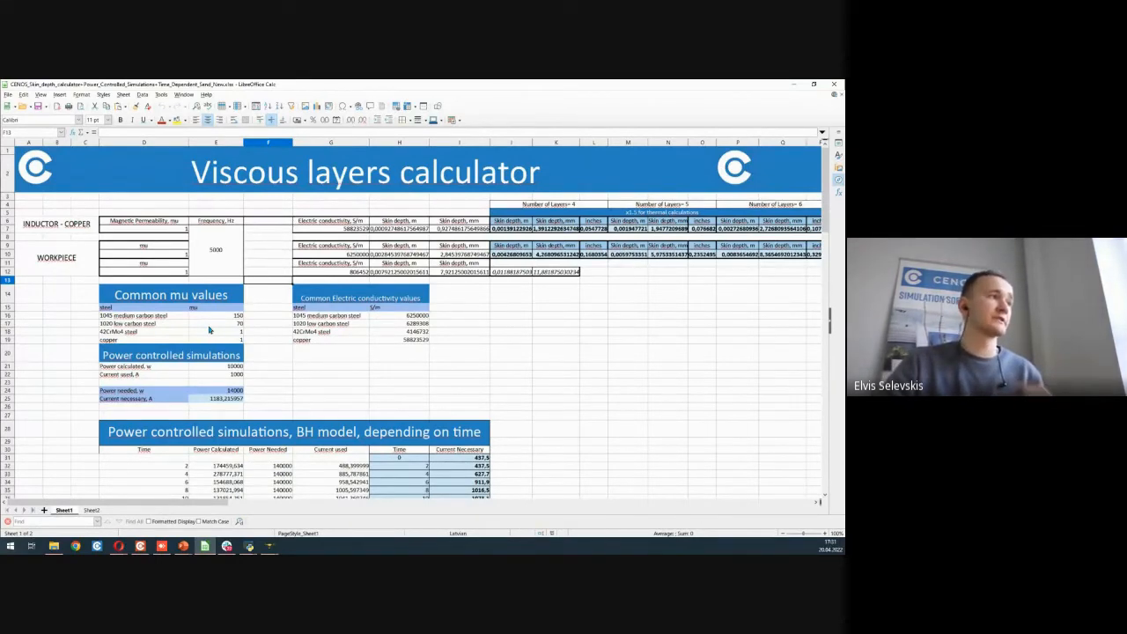
{"action": "left_click", "coordinate": [223, 247]}
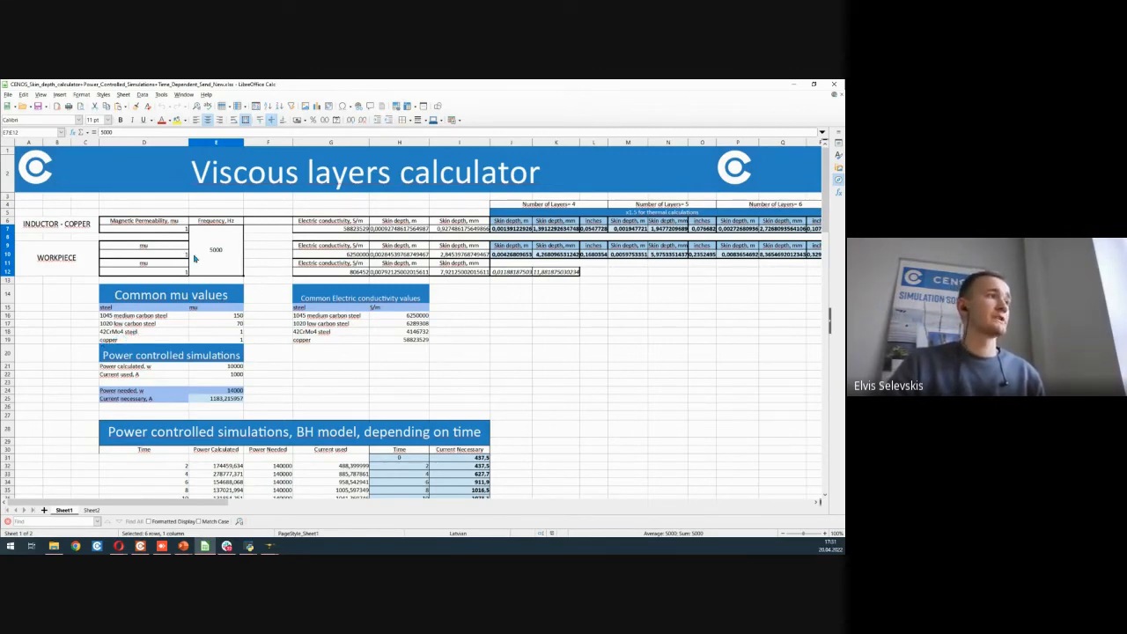
{"action": "double_click", "coordinate": [226, 258]}
{"action": "left_click_drag", "start_coordinate": [224, 240], "coordinate": [198, 241]}
{"action": "type", "text": "10000"}
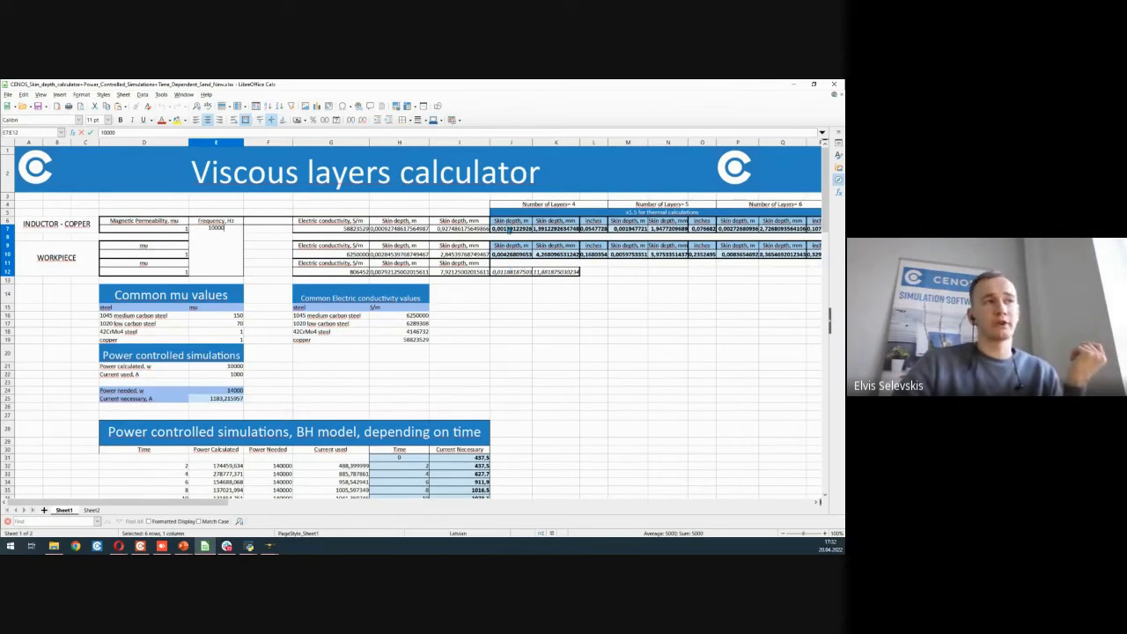
{"action": "left_click", "coordinate": [517, 265]}
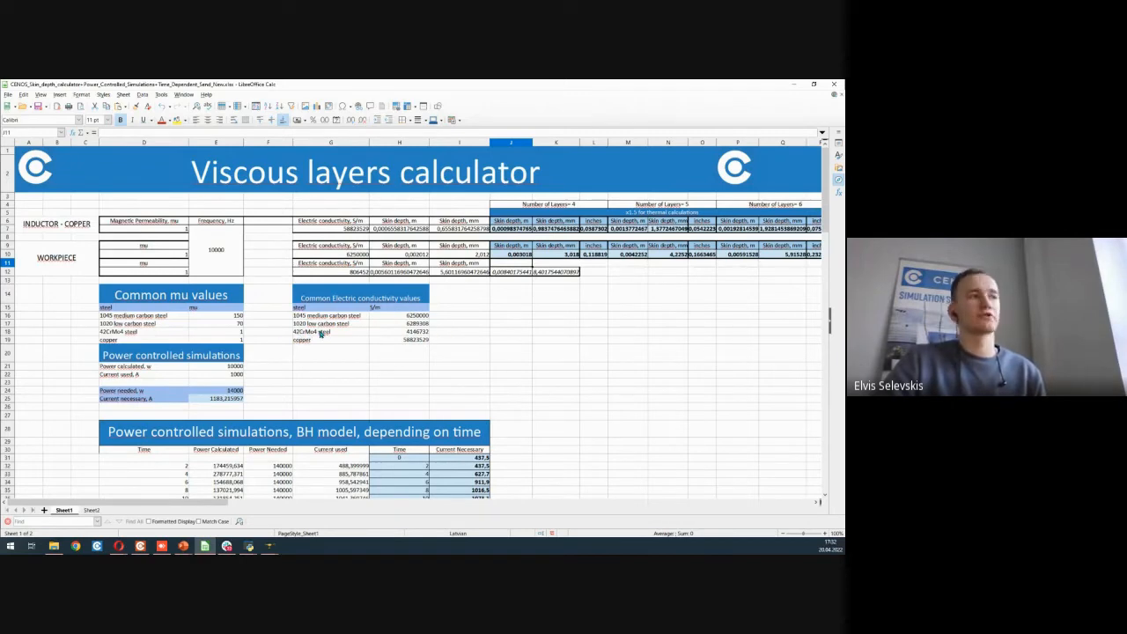
Step: Copy the 42CrMo4 steel conductivity of 4146732 S/m into the first workpiece electric conductivity cell, G10
{"action": "left_click", "coordinate": [424, 333]}
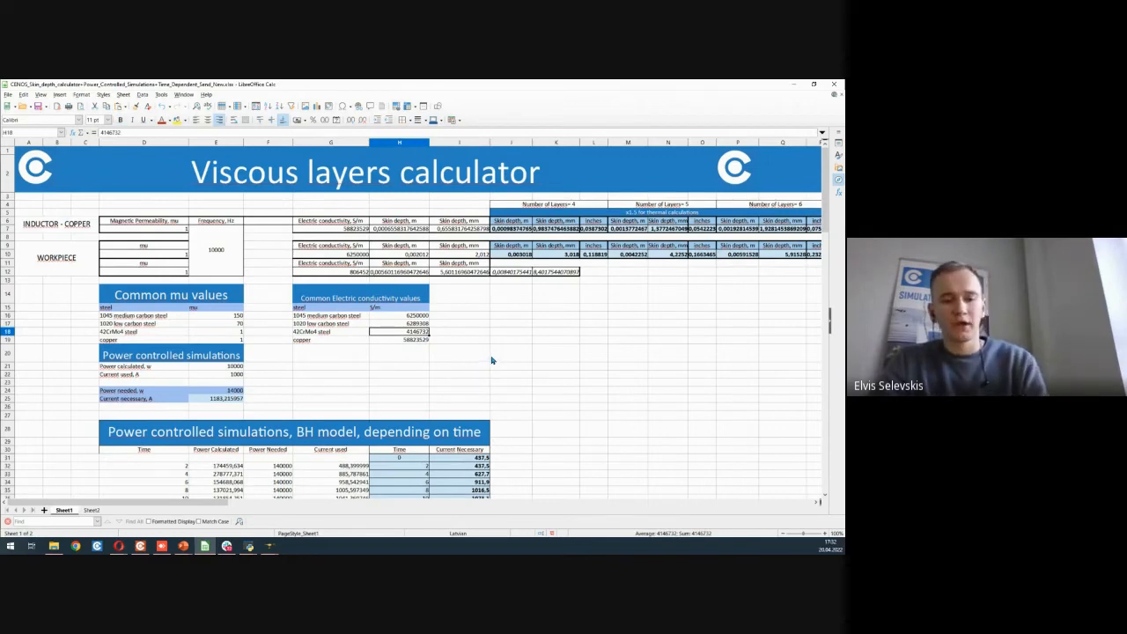
{"action": "key", "text": "ctrl+c"}
{"action": "left_click", "coordinate": [337, 256]}
{"action": "key", "text": "ctrl+v"}
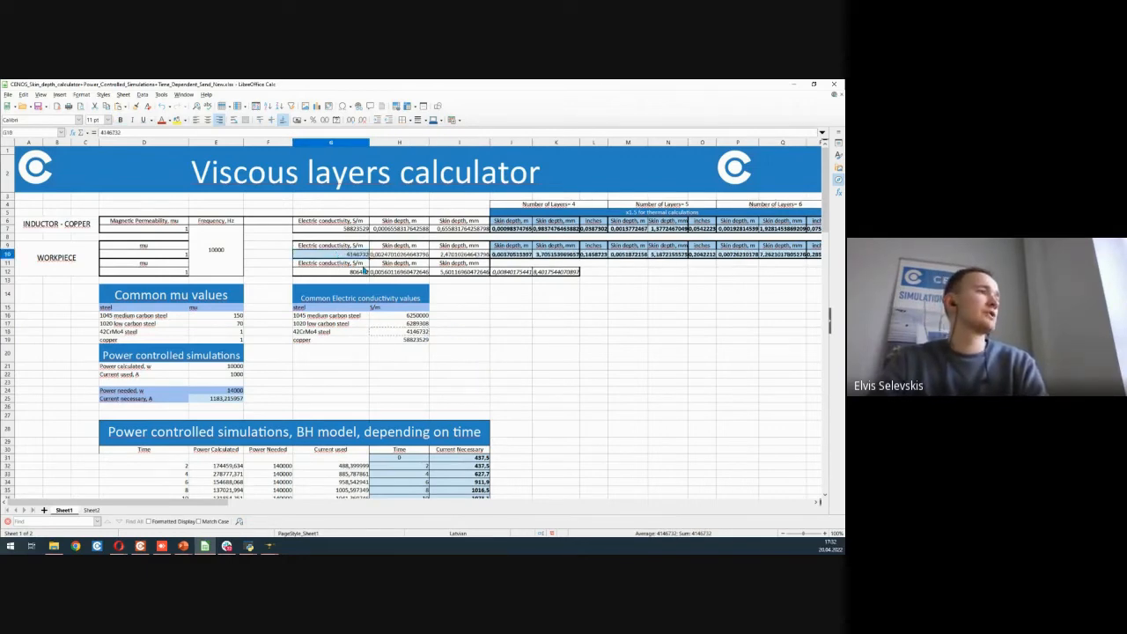
{"action": "left_click", "coordinate": [505, 307]}
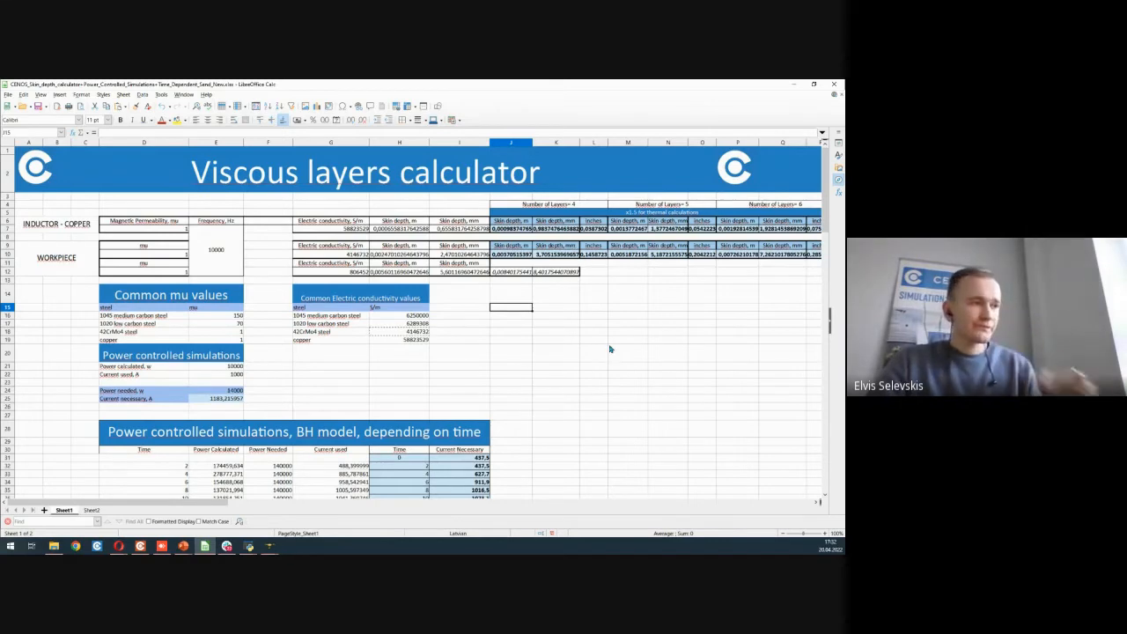
Step: Compare the skin depths for different layer counts and select the workpiece's 4-layer skin depth in metres
{"action": "left_click_drag", "start_coordinate": [192, 507], "coordinate": [204, 507]}
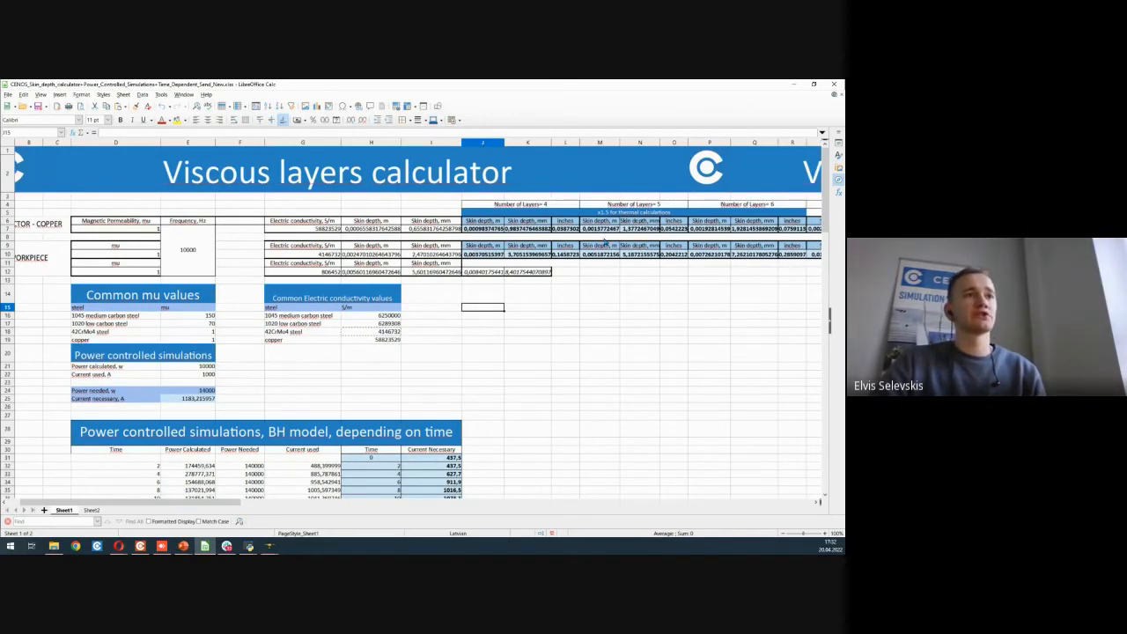
{"action": "left_click_drag", "start_coordinate": [221, 508], "coordinate": [214, 509]}
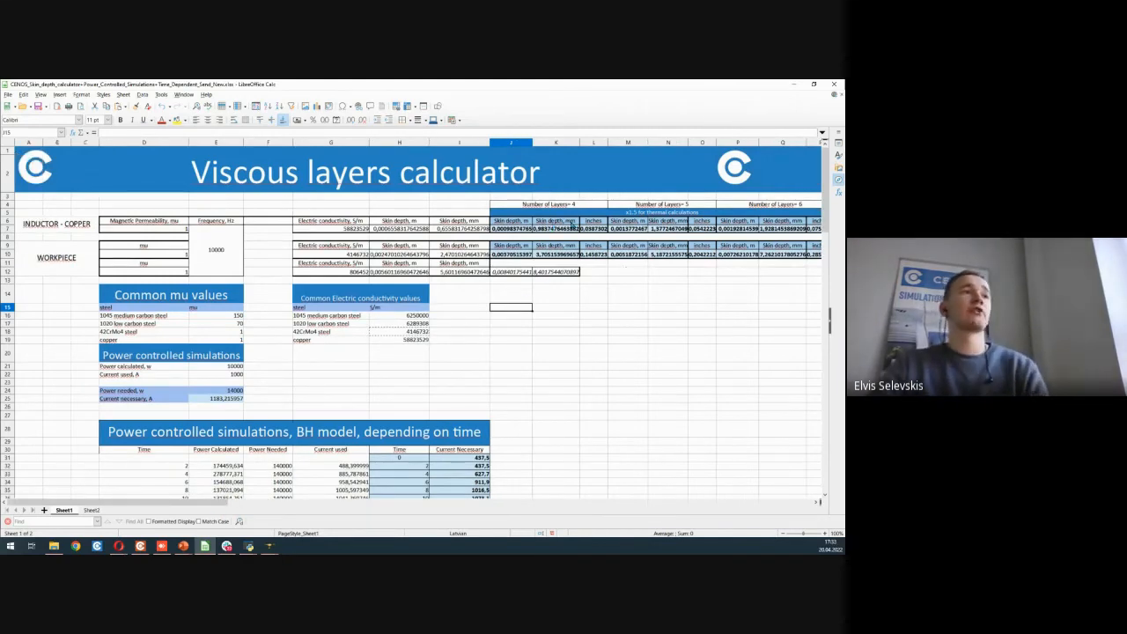
{"action": "left_click", "coordinate": [521, 255]}
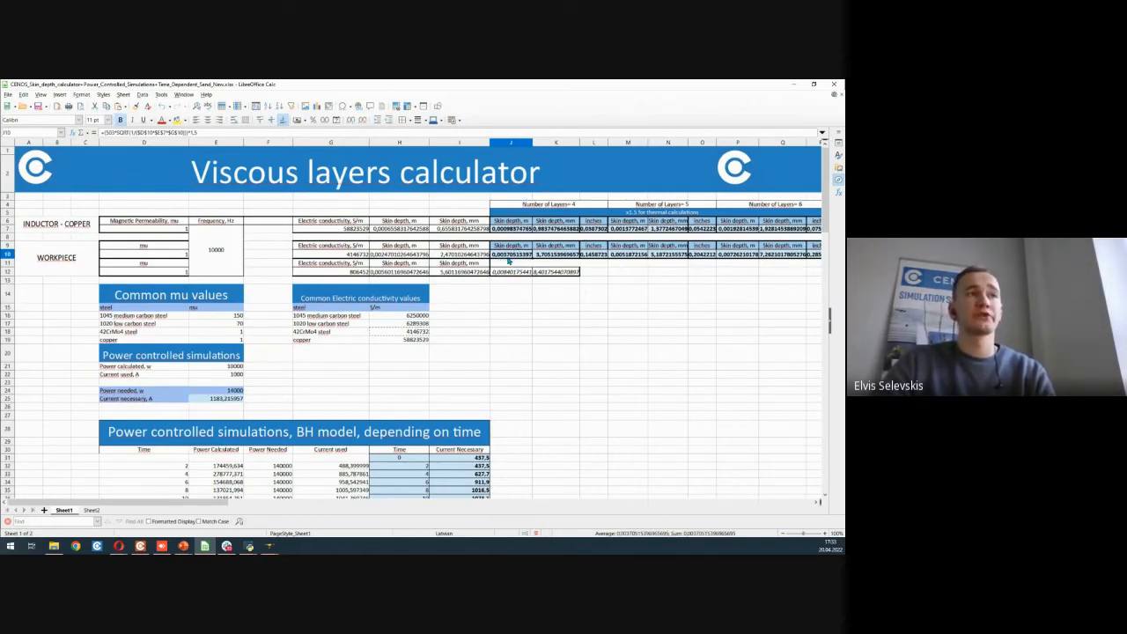
Step: Switch back to SALOME, set the viscous layers' total thickness to 0.0037, and apply the hypothesis to the Workpiece sub-mesh
{"action": "mouse_move", "coordinate": [270, 546]}
{"action": "left_click", "coordinate": [320, 504]}
{"action": "left_click_drag", "start_coordinate": [450, 253], "coordinate": [409, 252]}
{"action": "type", "text": "0.0"}
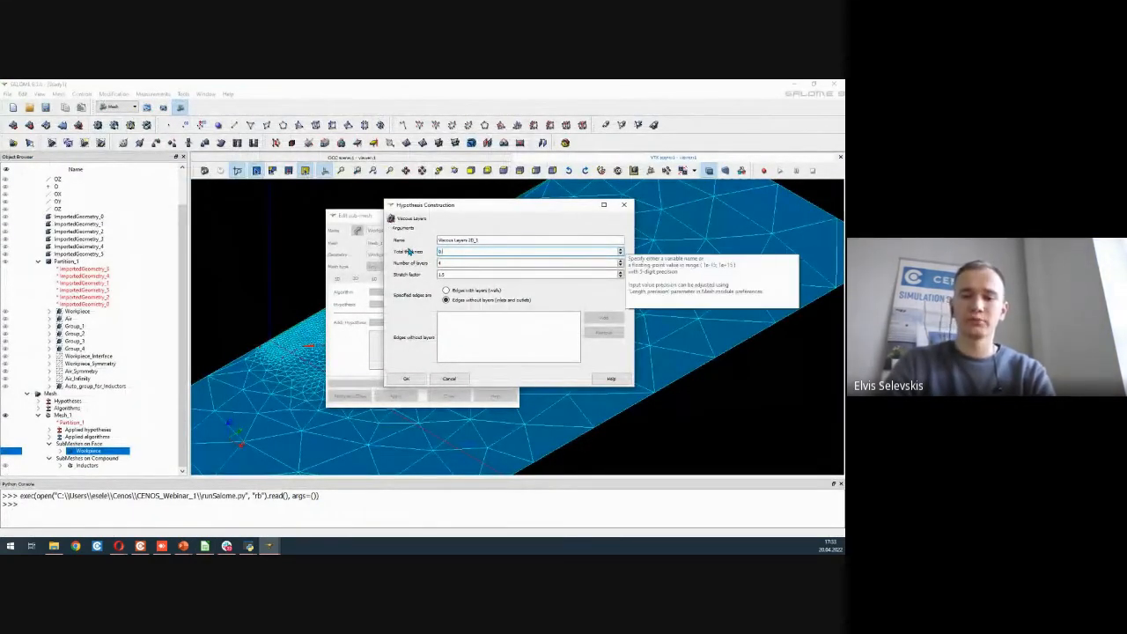
{"action": "type", "text": "01"}
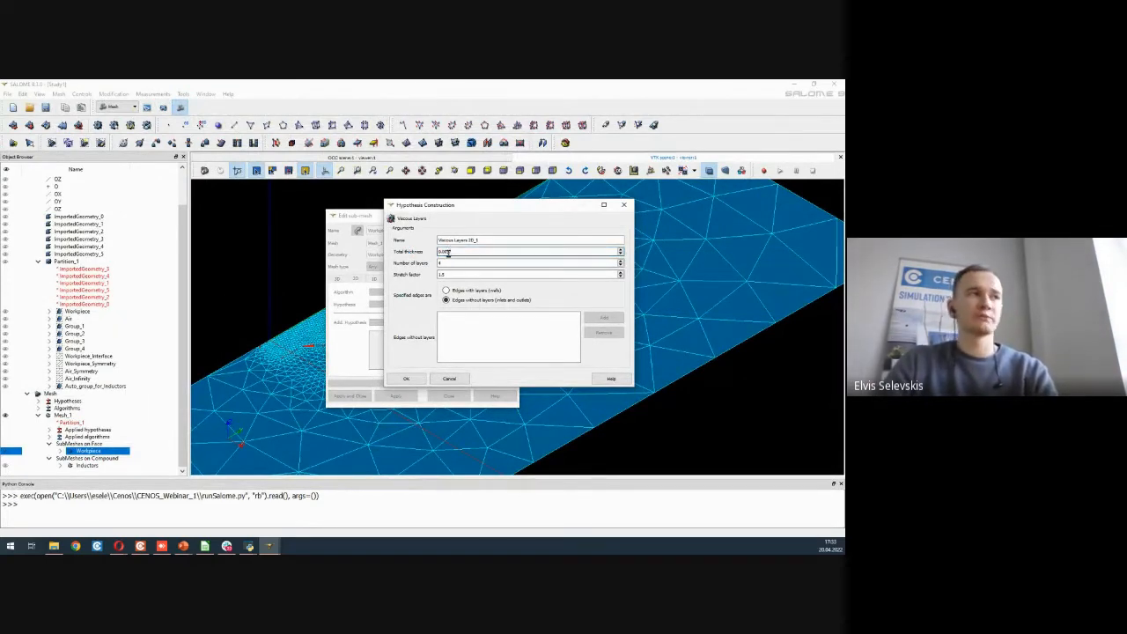
{"action": "left_click_drag", "start_coordinate": [447, 254], "coordinate": [457, 254]}
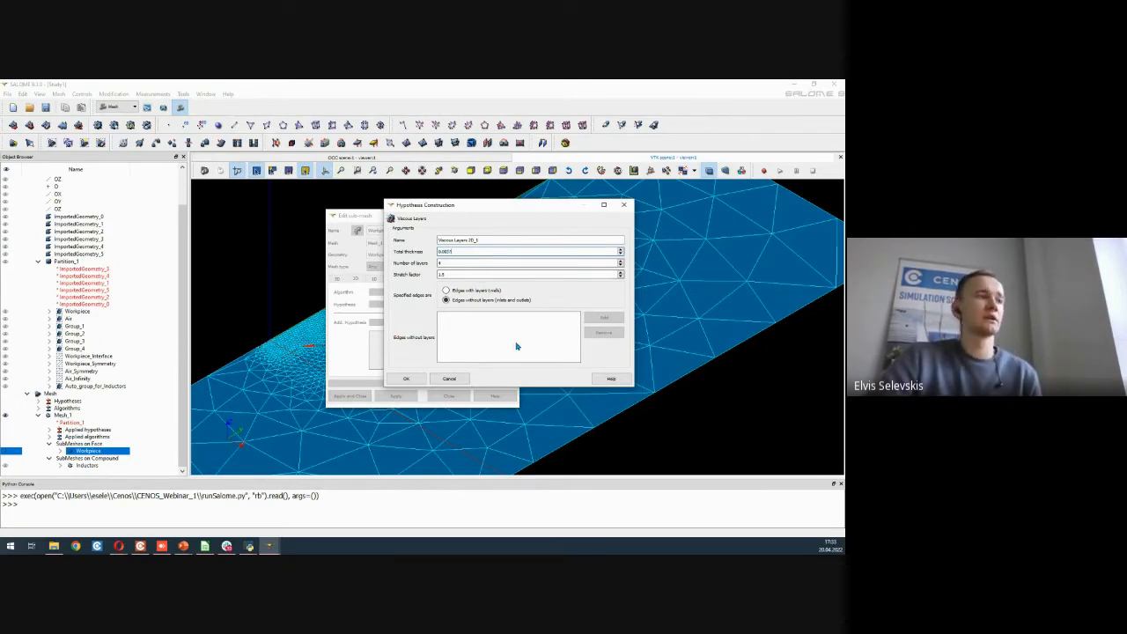
{"action": "left_click", "coordinate": [419, 380]}
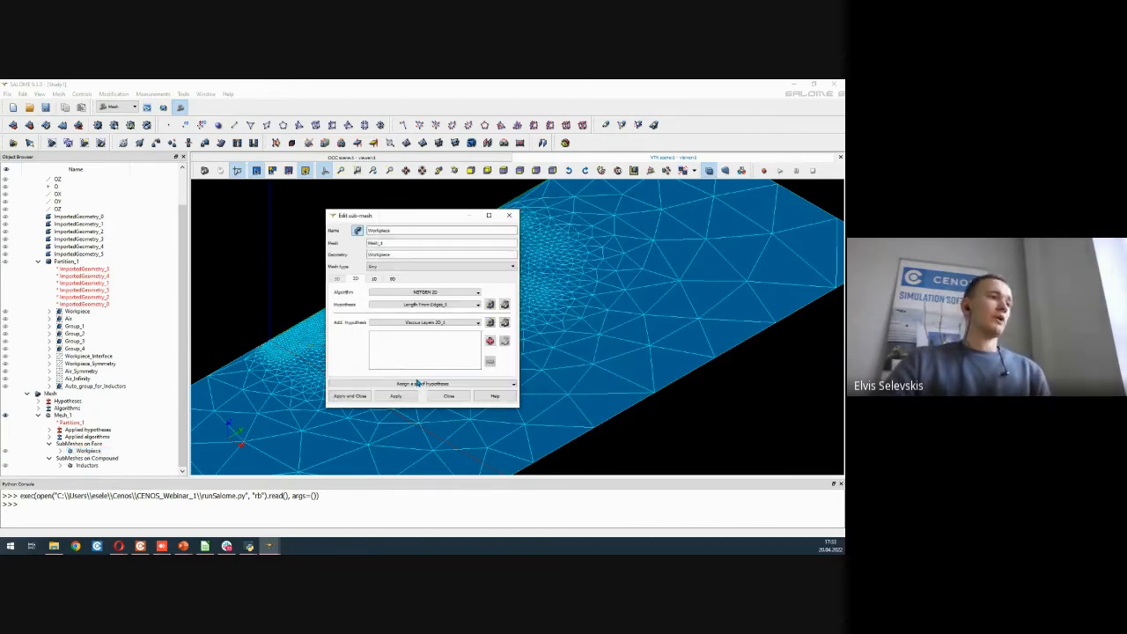
{"action": "left_click", "coordinate": [352, 398]}
Step: Clear the mesh data of Mesh_1 and compute only the Workpiece sub-mesh
{"action": "left_click", "coordinate": [69, 415]}
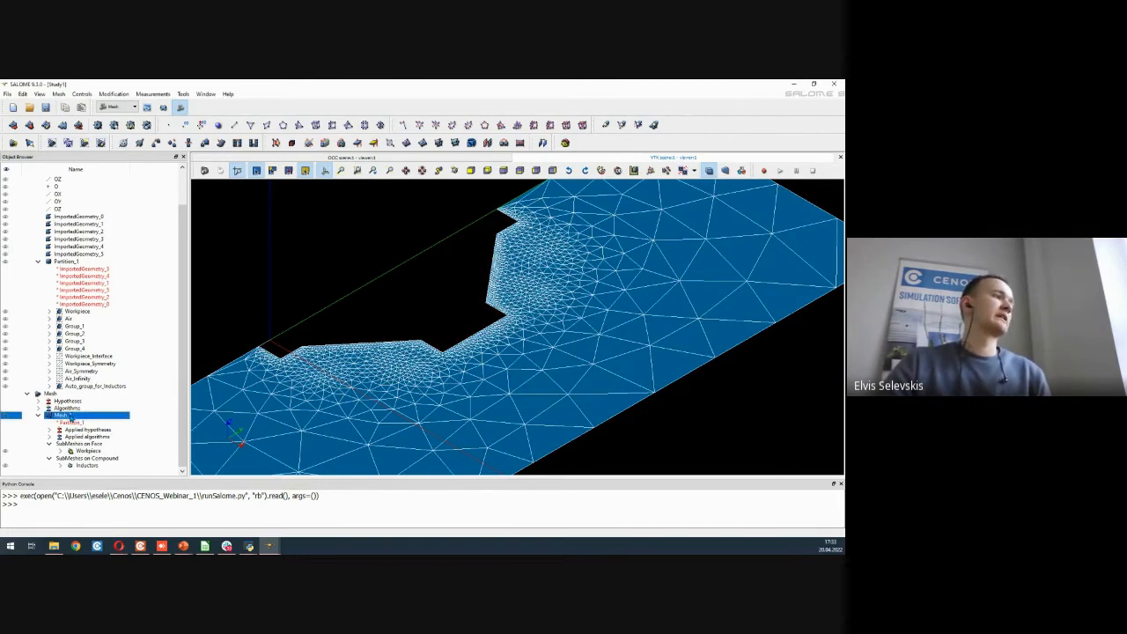
{"action": "right_click", "coordinate": [69, 415]}
{"action": "left_click", "coordinate": [115, 261]}
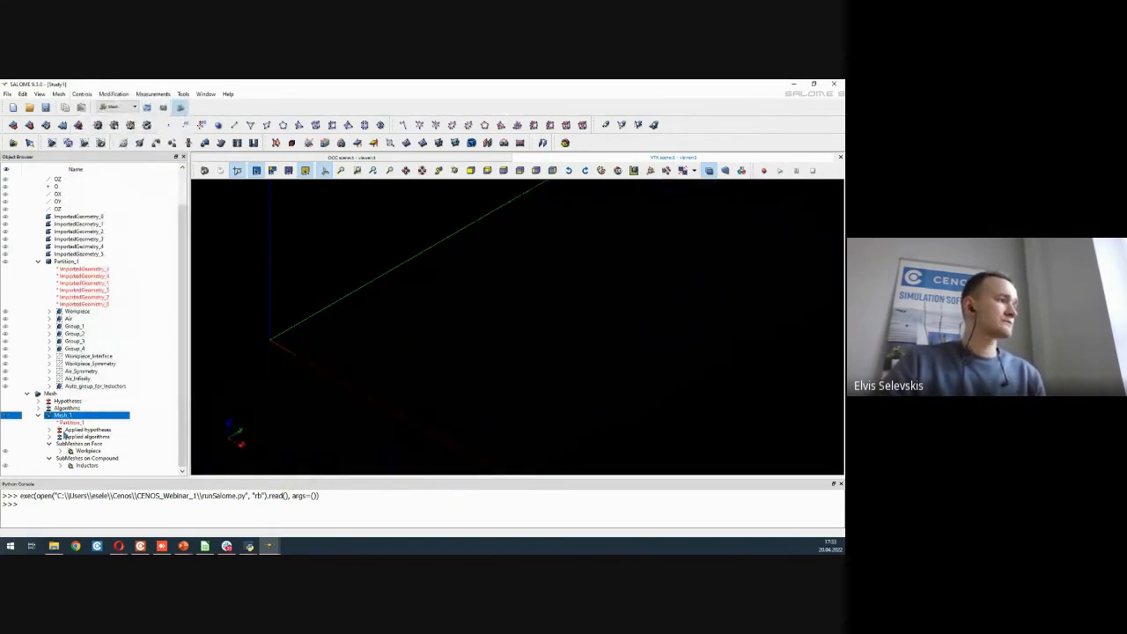
{"action": "right_click", "coordinate": [78, 450]}
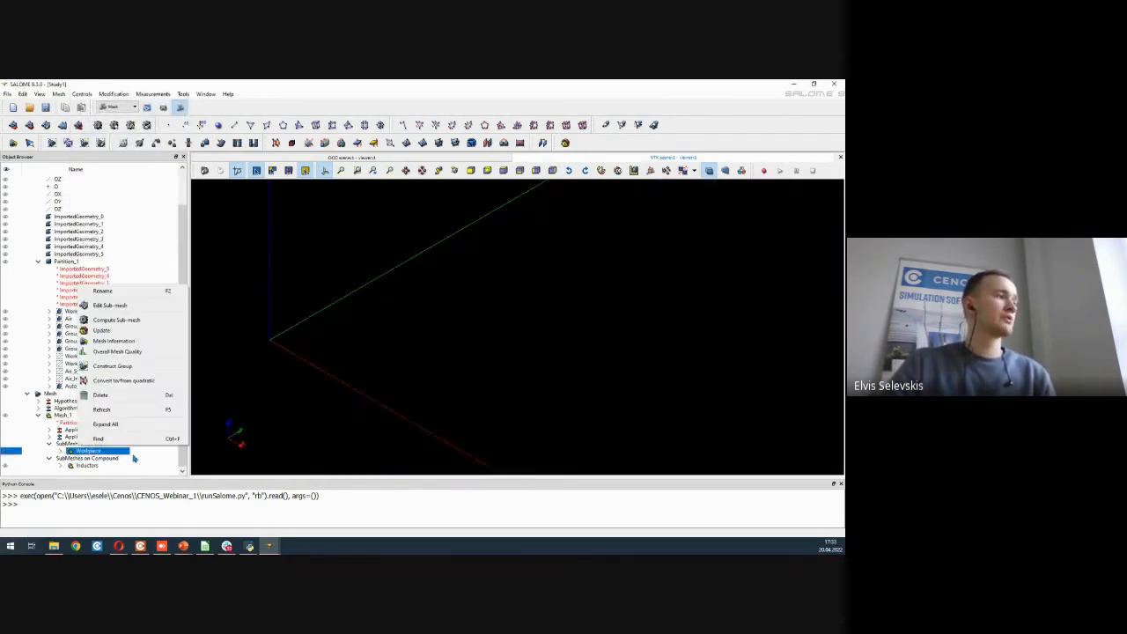
{"action": "left_click", "coordinate": [140, 326]}
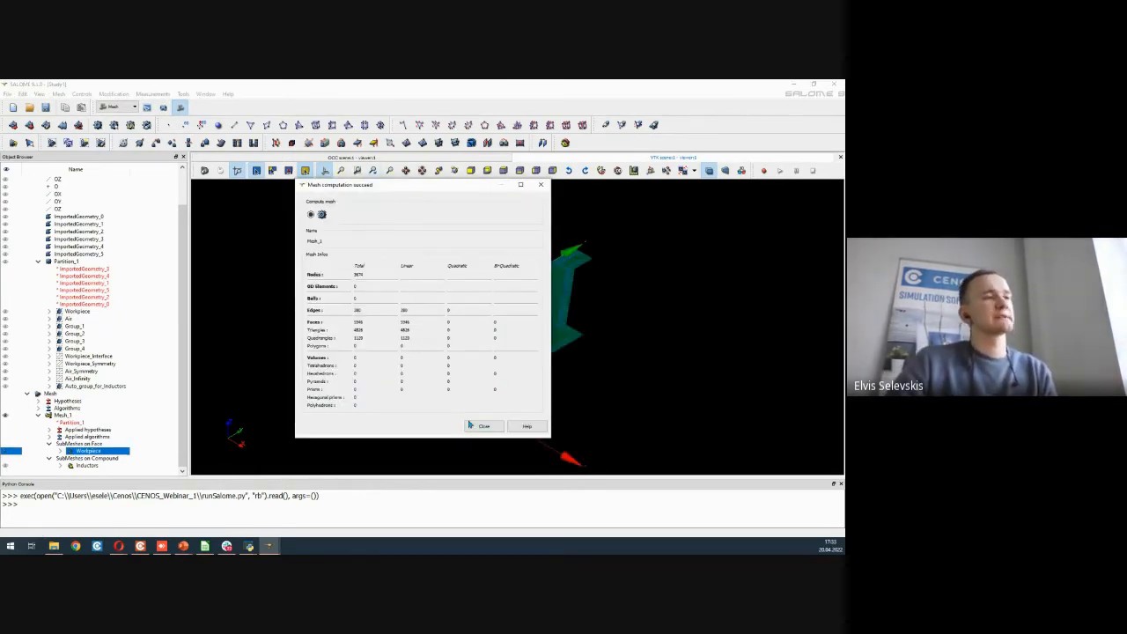
{"action": "left_click", "coordinate": [490, 428]}
Step: Examine the viscous layers along the workpiece's edges, corners and both narrow tips
{"action": "scroll", "coordinate": [555, 370], "scroll_direction": "up", "scroll_amount": 5}
{"action": "scroll", "coordinate": [547, 353], "scroll_direction": "up", "scroll_amount": 2}
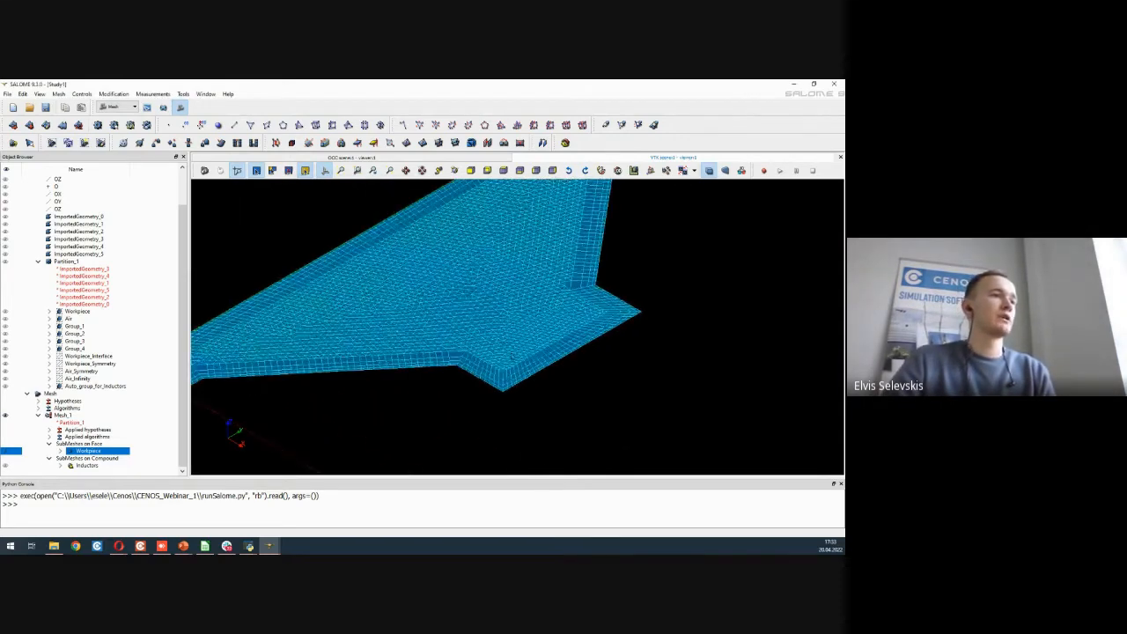
{"action": "scroll", "coordinate": [522, 384], "scroll_direction": "down", "scroll_amount": 3}
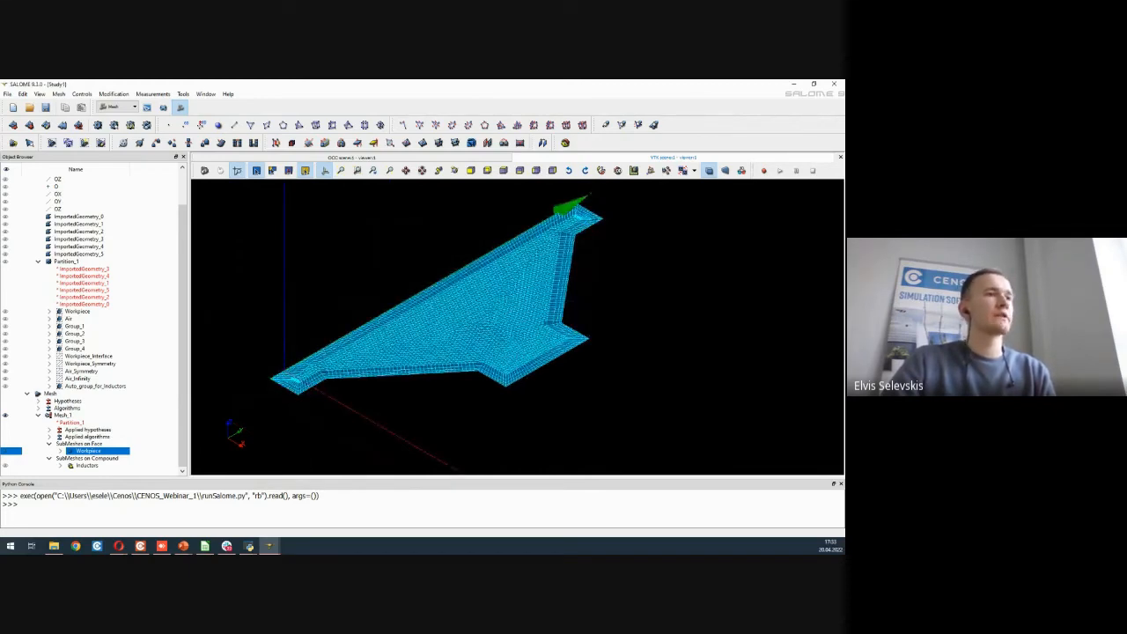
{"action": "scroll", "coordinate": [585, 216], "scroll_direction": "up", "scroll_amount": 4}
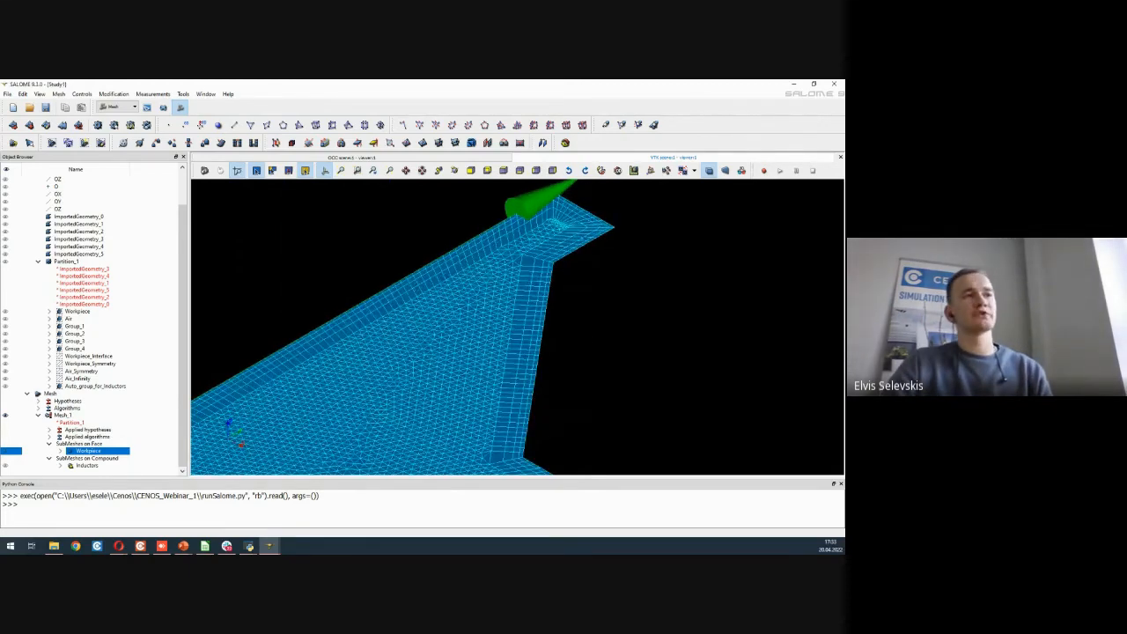
{"action": "scroll", "coordinate": [585, 220], "scroll_direction": "down", "scroll_amount": 1}
{"action": "scroll", "coordinate": [586, 221], "scroll_direction": "down", "scroll_amount": 1}
{"action": "scroll", "coordinate": [583, 231], "scroll_direction": "down", "scroll_amount": 3}
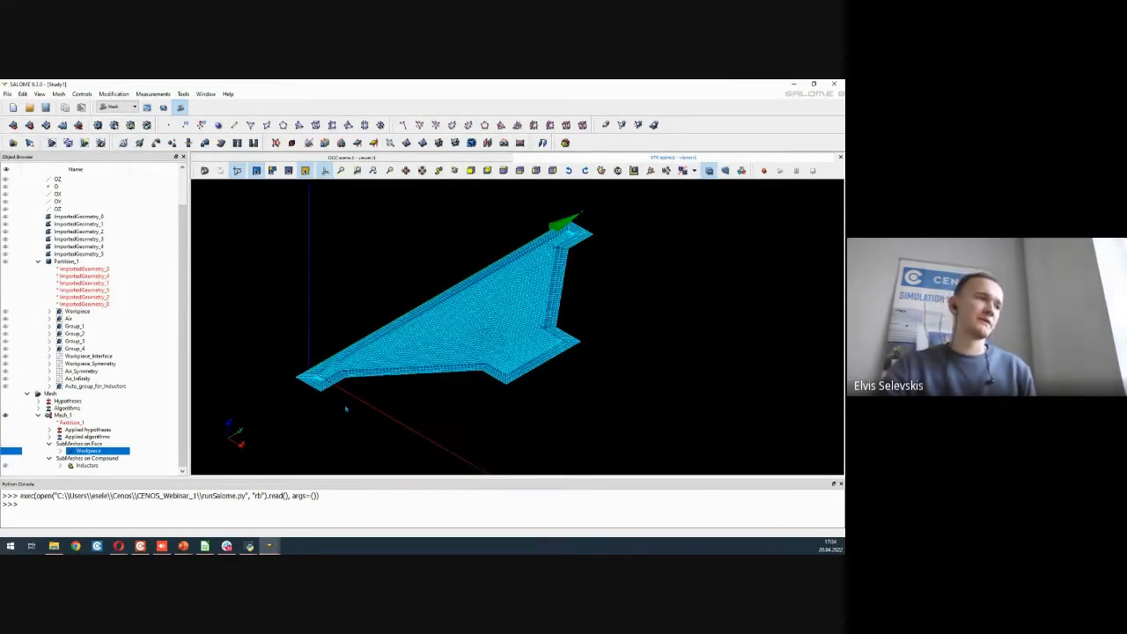
{"action": "scroll", "coordinate": [319, 375], "scroll_direction": "up", "scroll_amount": 3}
{"action": "scroll", "coordinate": [319, 375], "scroll_direction": "up", "scroll_amount": 3}
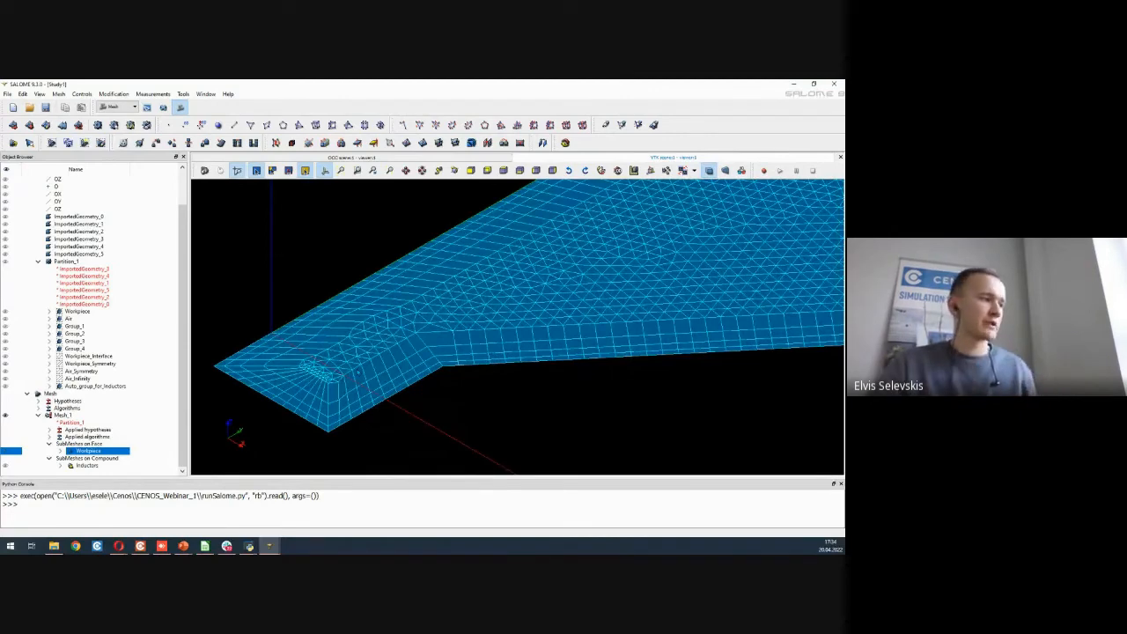
{"action": "scroll", "coordinate": [292, 389], "scroll_direction": "down", "scroll_amount": 5}
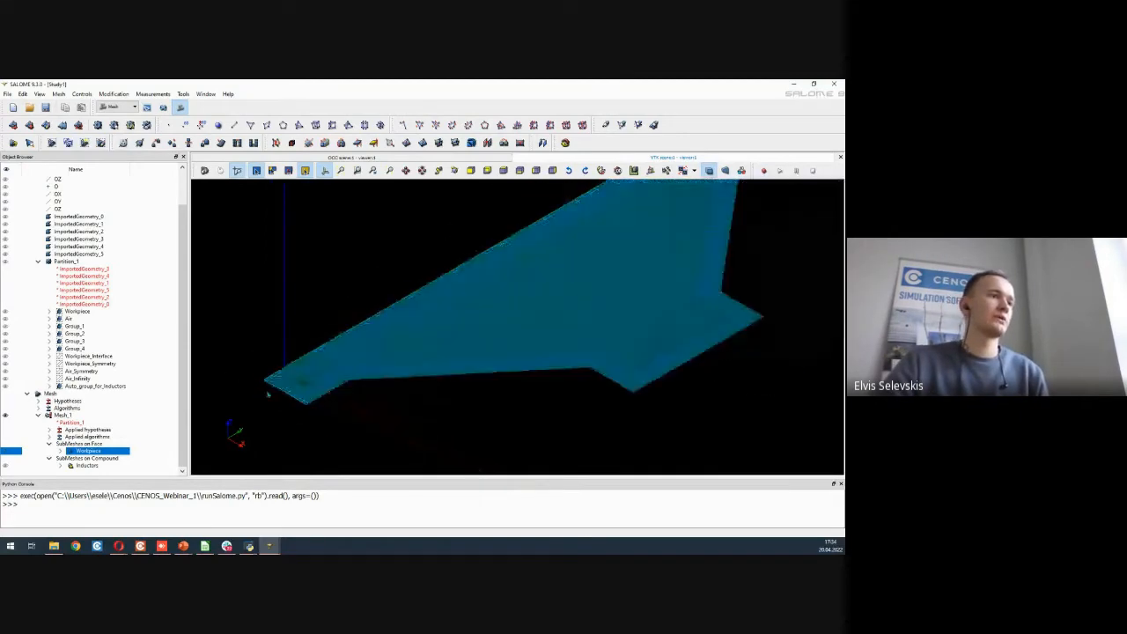
{"action": "scroll", "coordinate": [353, 389], "scroll_direction": "down", "scroll_amount": 2}
{"action": "scroll", "coordinate": [565, 348], "scroll_direction": "down", "scroll_amount": 3}
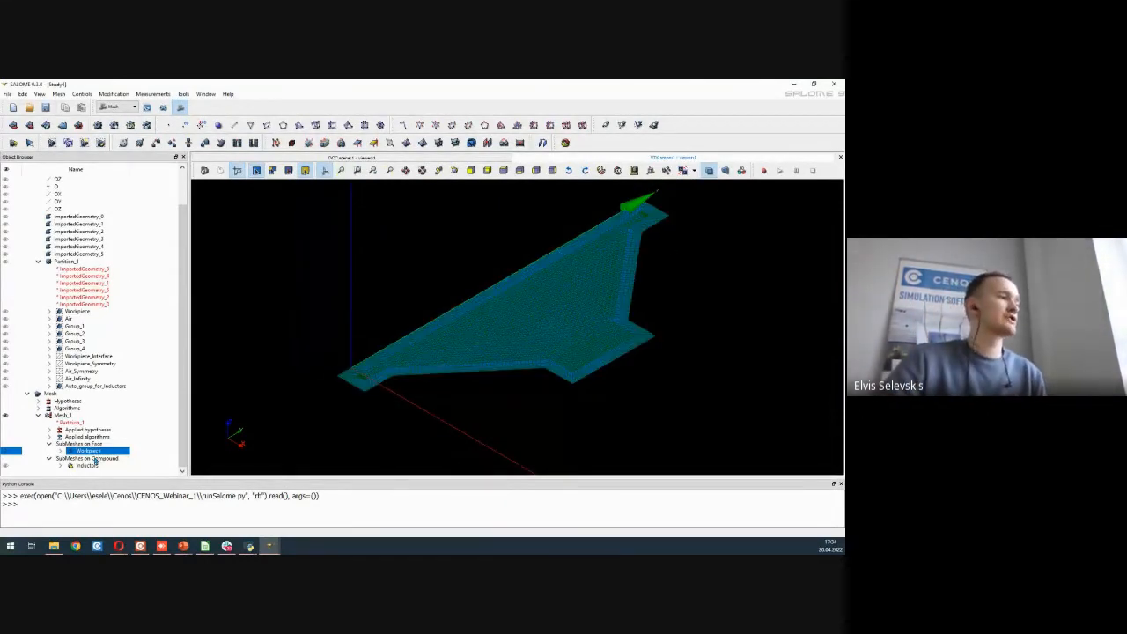
Step: Edit the Workpiece sub-mesh's Viscous Layers 2D hypothesis to use a smaller total thickness and apply it
{"action": "left_click", "coordinate": [93, 459]}
{"action": "right_click", "coordinate": [91, 449]}
{"action": "left_click", "coordinate": [147, 282]}
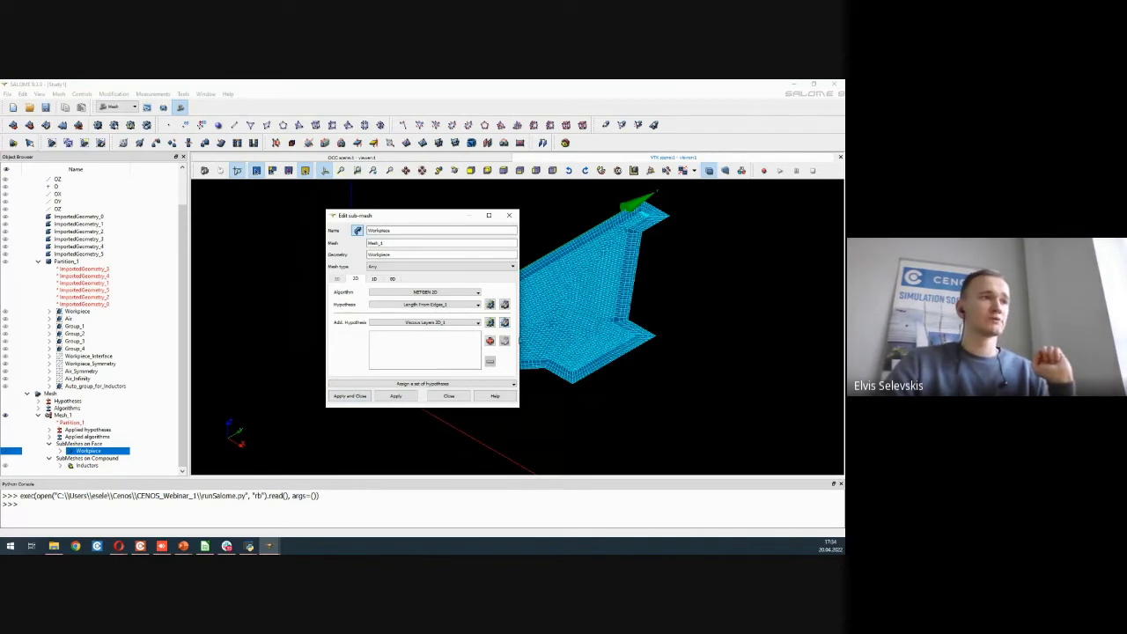
{"action": "left_click", "coordinate": [505, 323]}
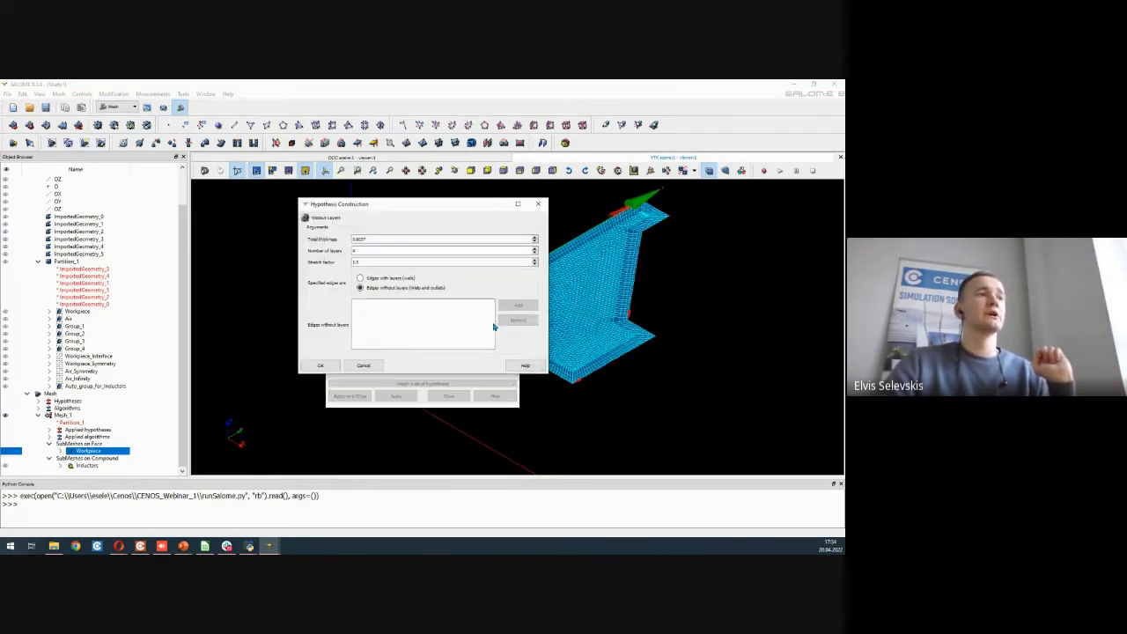
{"action": "left_click_drag", "start_coordinate": [376, 240], "coordinate": [337, 240]}
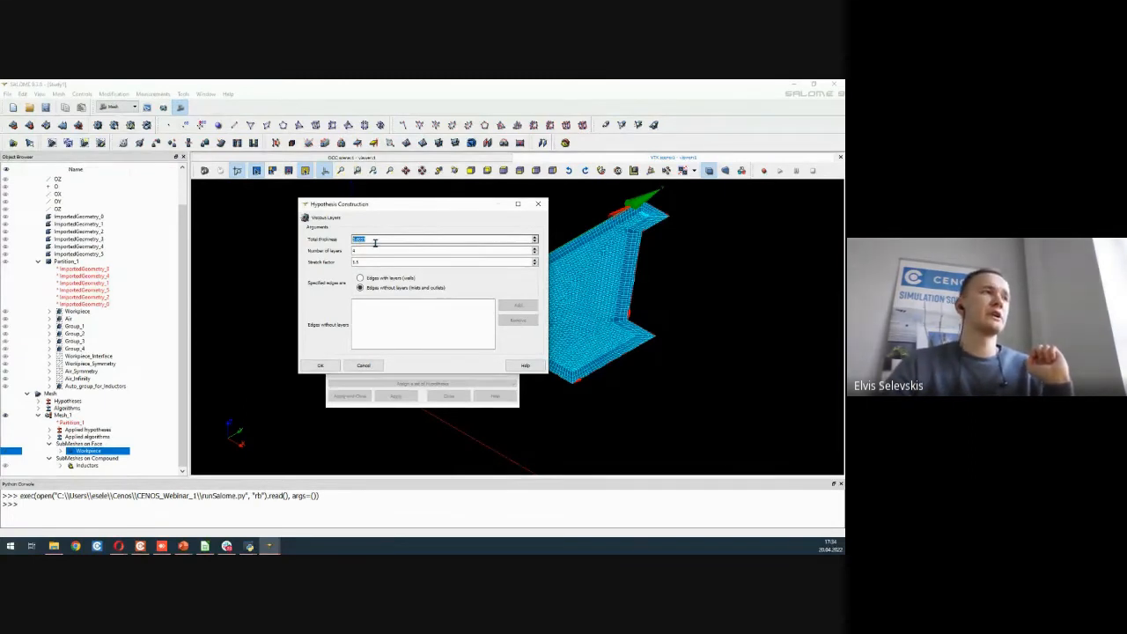
{"action": "type", "text": "0.05"}
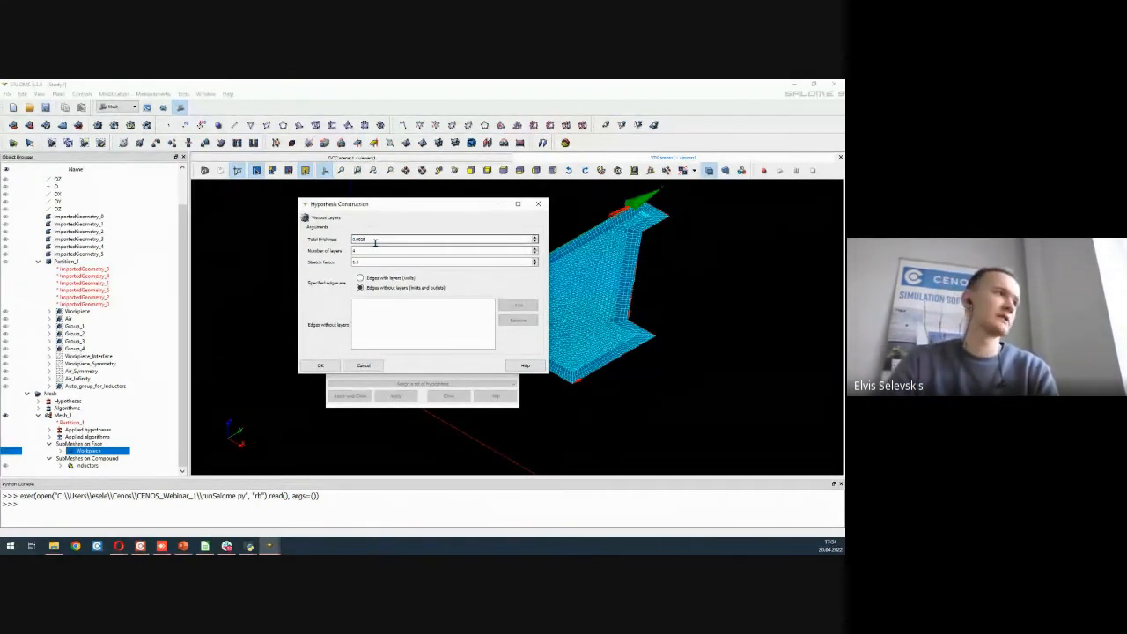
{"action": "left_click", "coordinate": [322, 363]}
{"action": "left_click", "coordinate": [351, 396]}
Step: Clear the data of Mesh_1, recompute the Workpiece sub-mesh, and inspect the revised viscous layers around its tip
{"action": "right_click", "coordinate": [74, 414]}
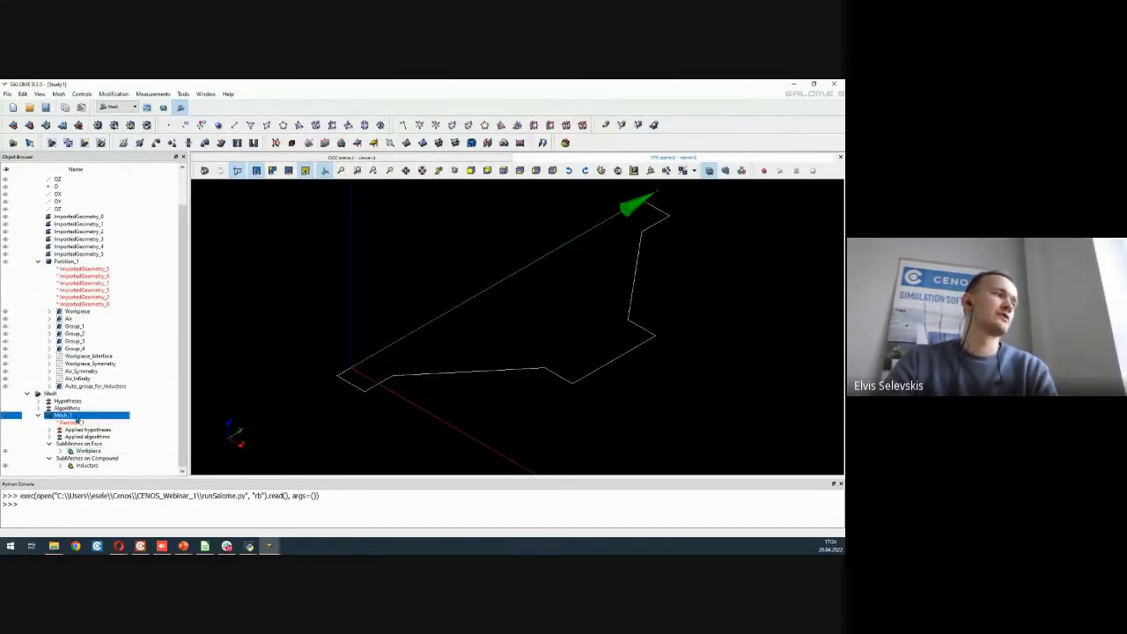
{"action": "left_click", "coordinate": [110, 276]}
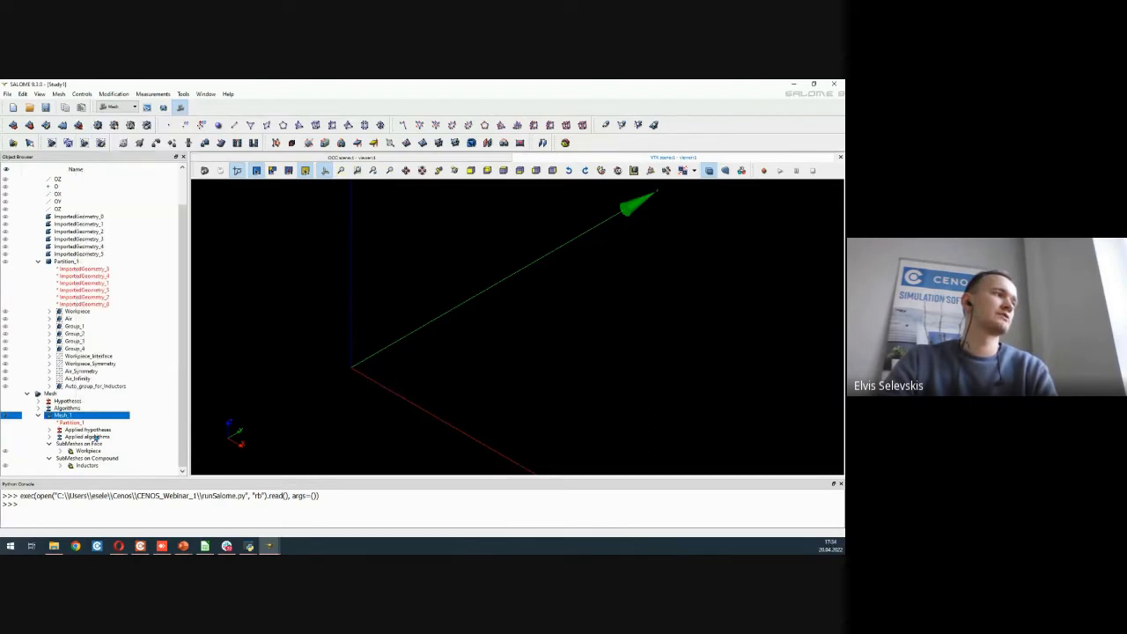
{"action": "left_click", "coordinate": [86, 451]}
{"action": "right_click", "coordinate": [82, 453]}
{"action": "left_click", "coordinate": [123, 341]}
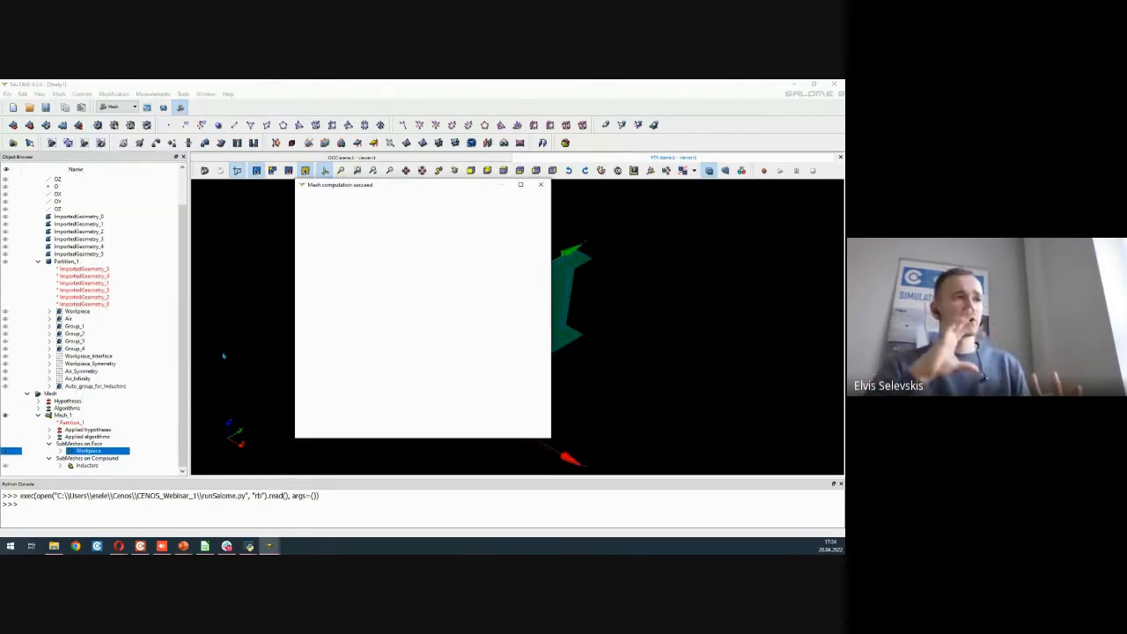
{"action": "left_click", "coordinate": [484, 427]}
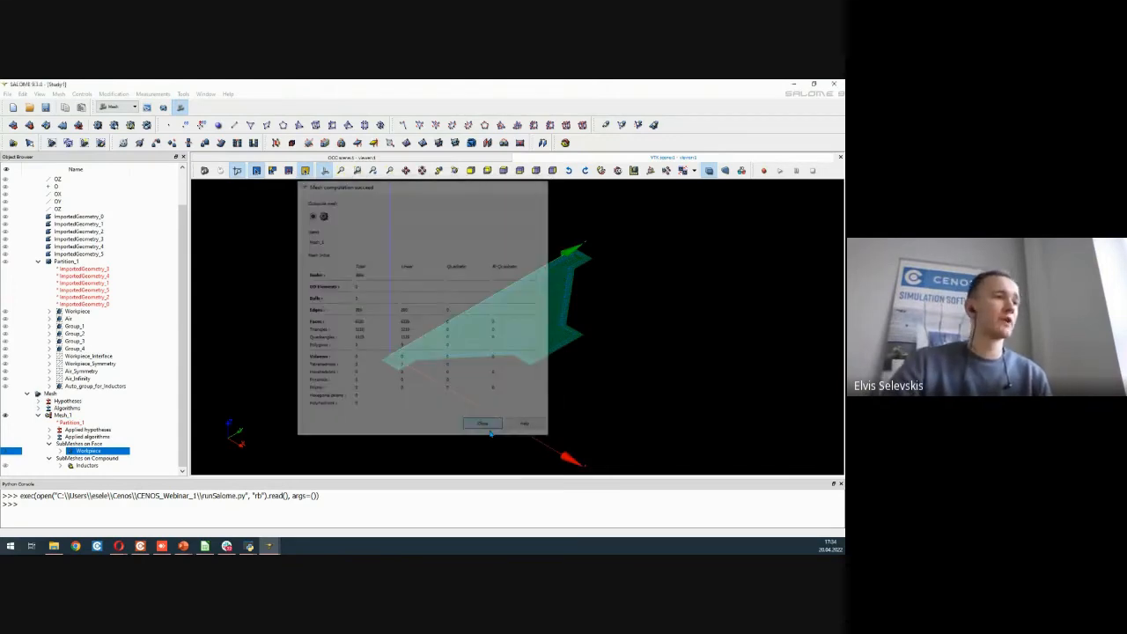
{"action": "scroll", "coordinate": [402, 384], "scroll_direction": "up", "scroll_amount": 5}
{"action": "scroll", "coordinate": [512, 375], "scroll_direction": "down", "scroll_amount": 5}
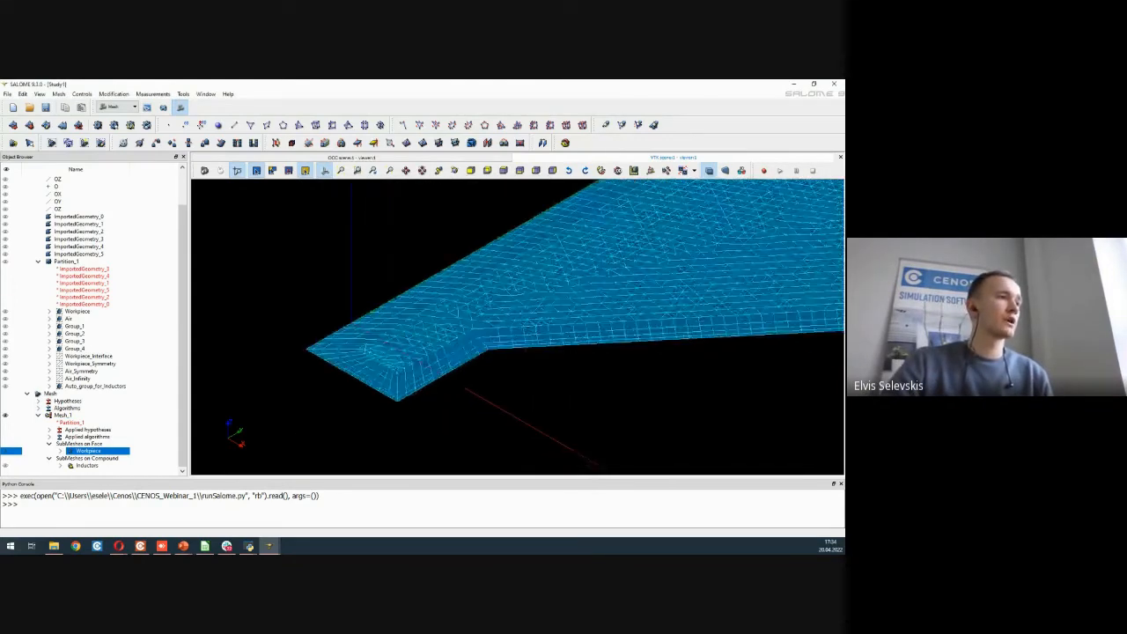
{"action": "right_click_drag", "start_coordinate": [513, 375], "coordinate": [572, 410], "text": "ctrl"}
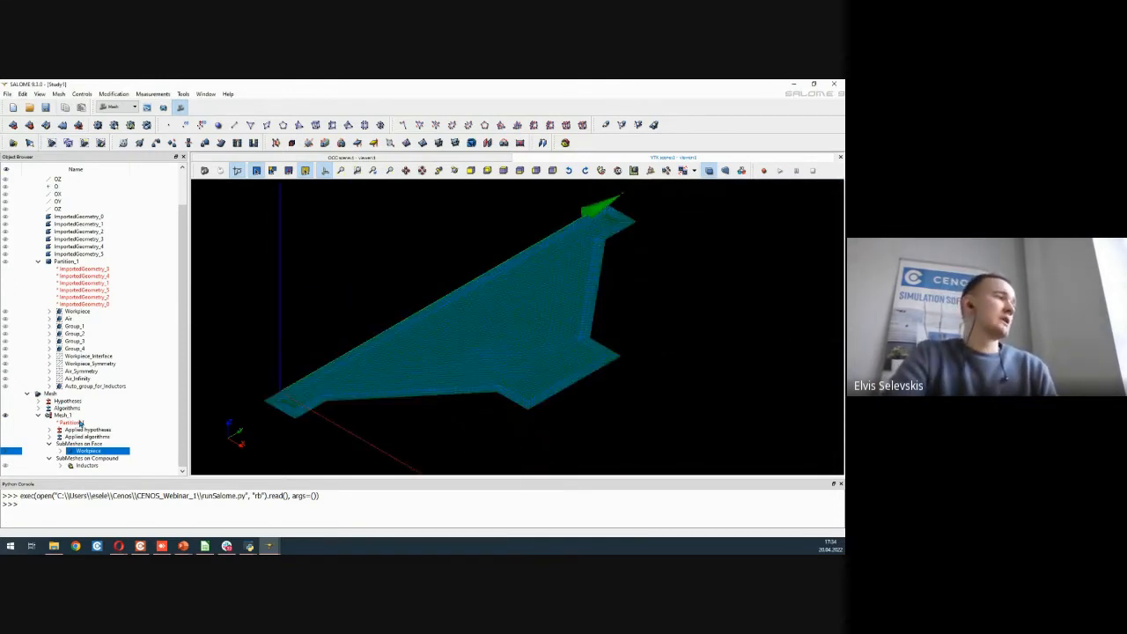
Step: Edit the Inductors sub-mesh and create a Viscous Layers 2D hypothesis with 4 layers and a stretch factor of 1.5
{"action": "left_click", "coordinate": [88, 467]}
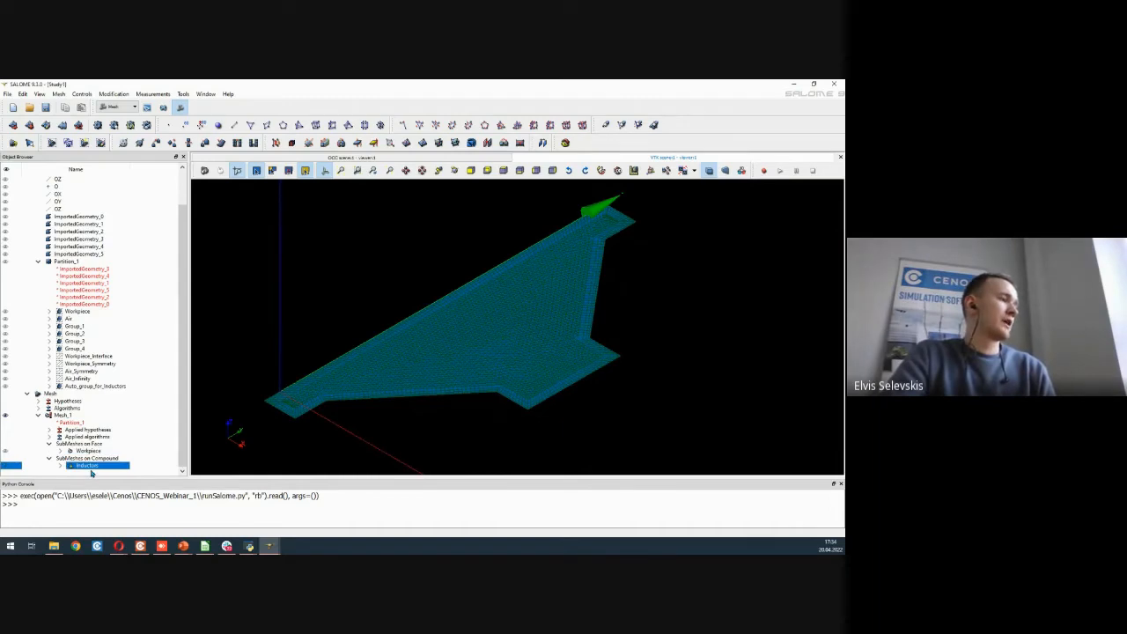
{"action": "right_click", "coordinate": [89, 469]}
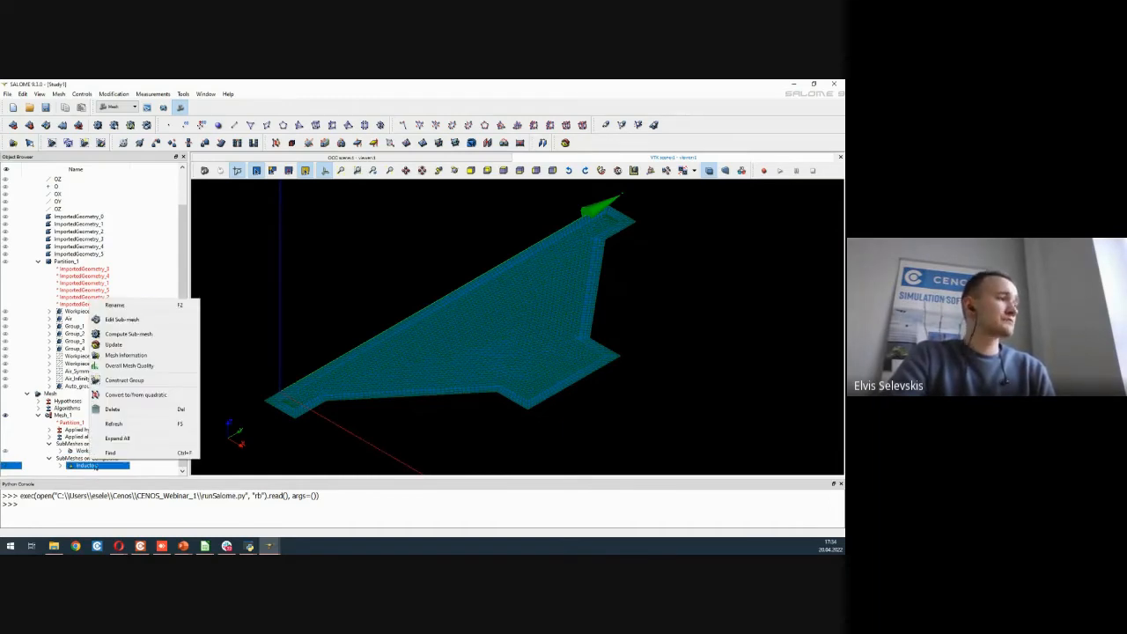
{"action": "left_click", "coordinate": [130, 321]}
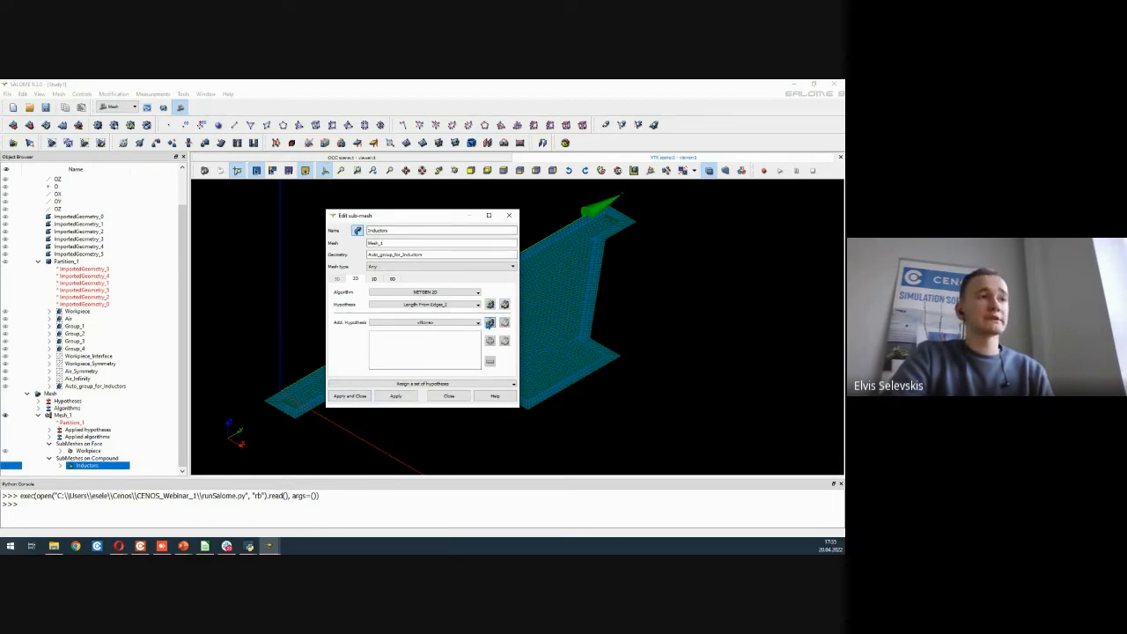
{"action": "left_click", "coordinate": [490, 323]}
{"action": "left_click", "coordinate": [520, 340]}
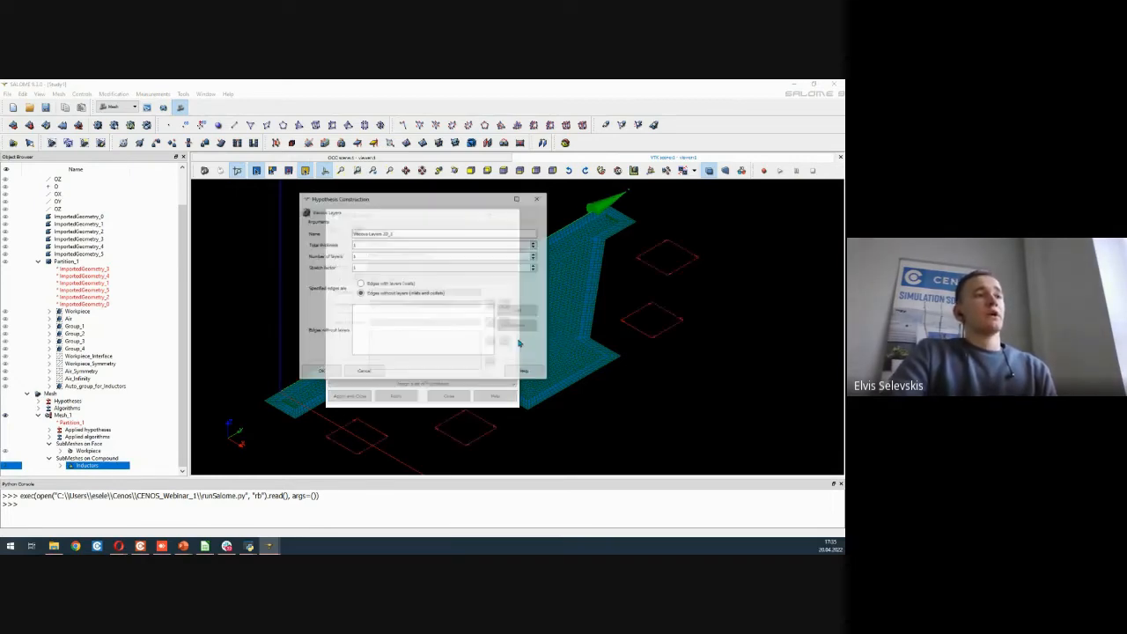
{"action": "double_click", "coordinate": [396, 268]}
{"action": "type", "text": "1.5"}
{"action": "double_click", "coordinate": [390, 246]}
{"action": "type", "text": "5"}
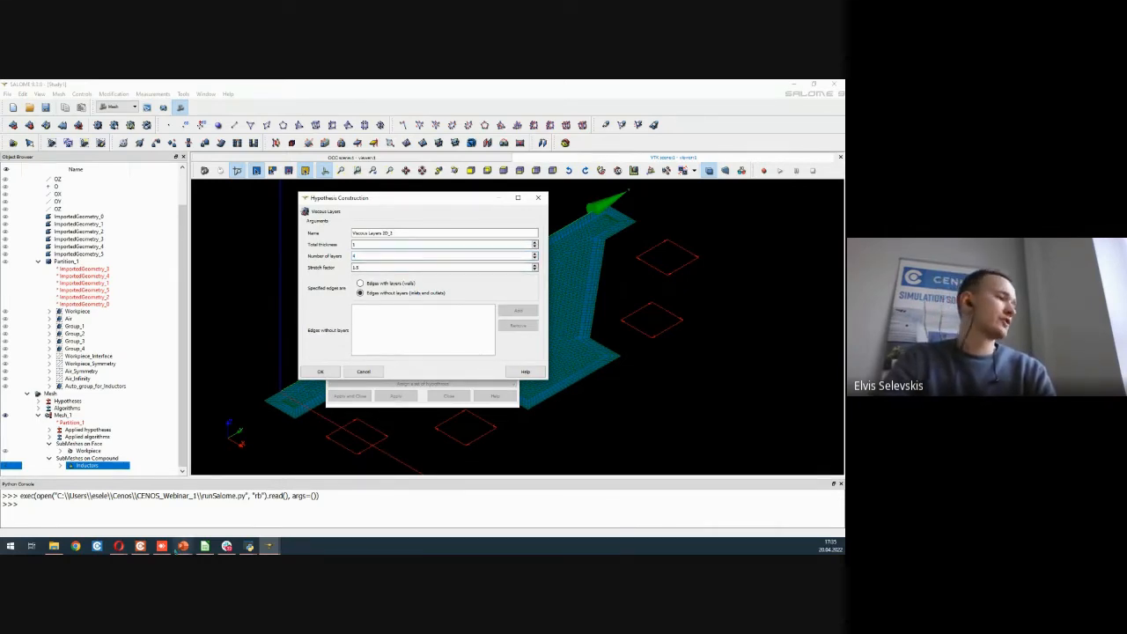
Step: Set the inductor viscous layers' total thickness from the calculator's copper skin depth for 4 layers, and apply the sub-mesh changes
{"action": "left_click", "coordinate": [205, 546]}
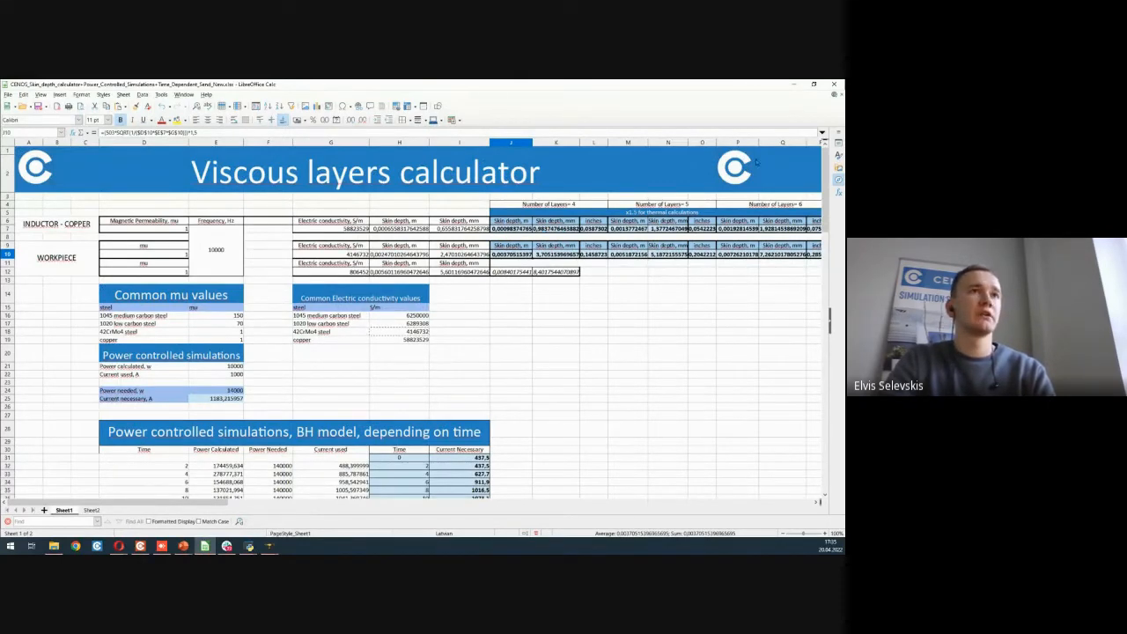
{"action": "left_click", "coordinate": [790, 86]}
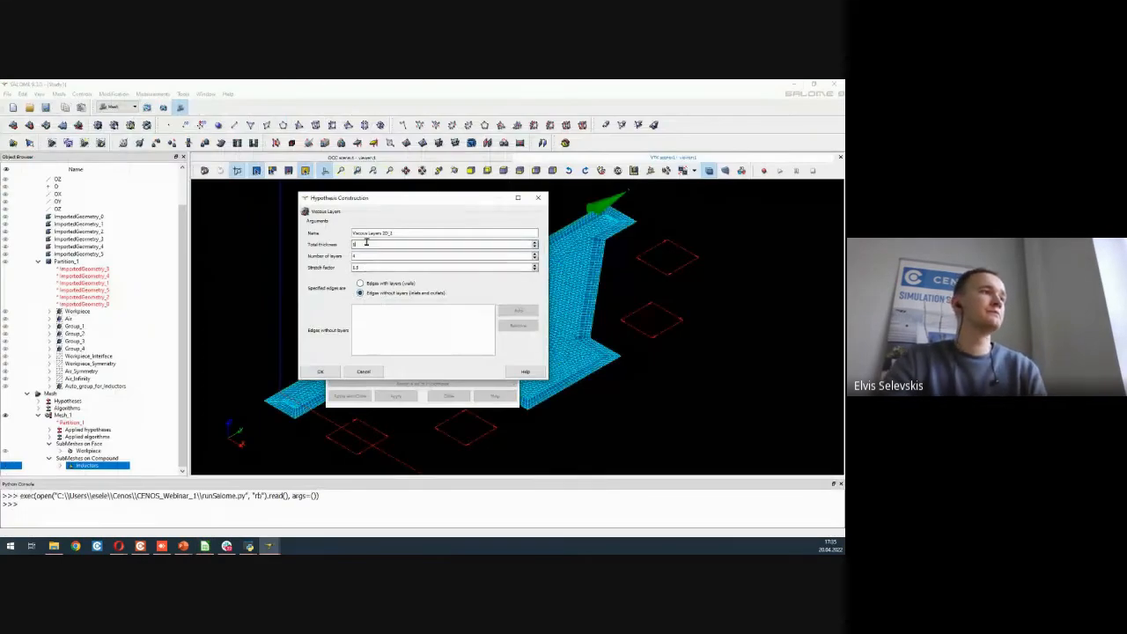
{"action": "type", "text": "0.005"}
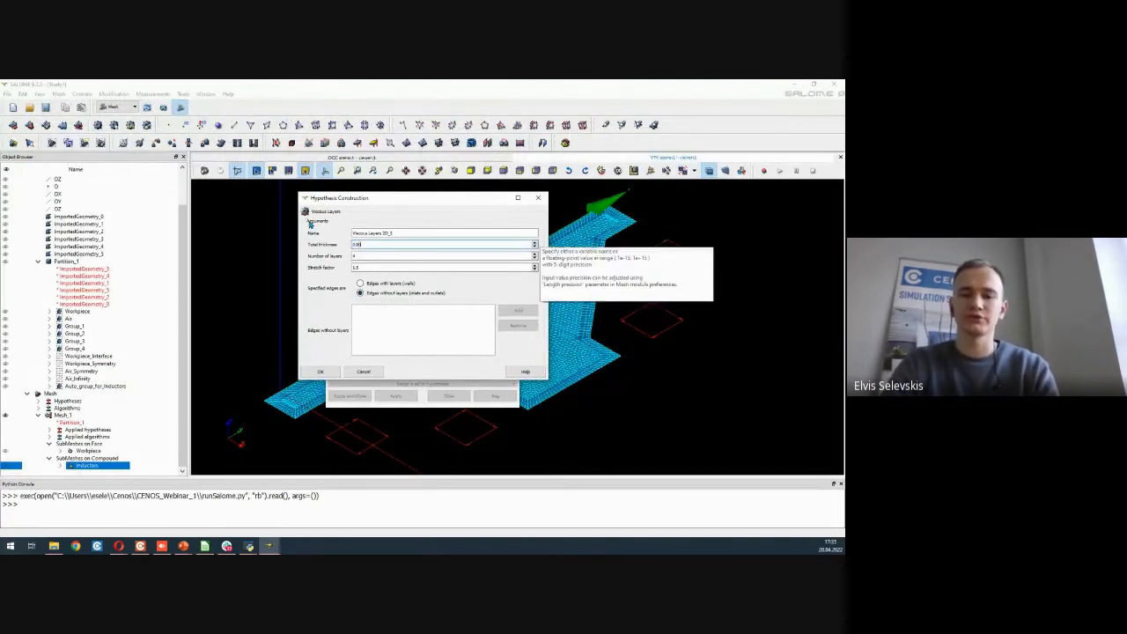
{"action": "left_click", "coordinate": [325, 372]}
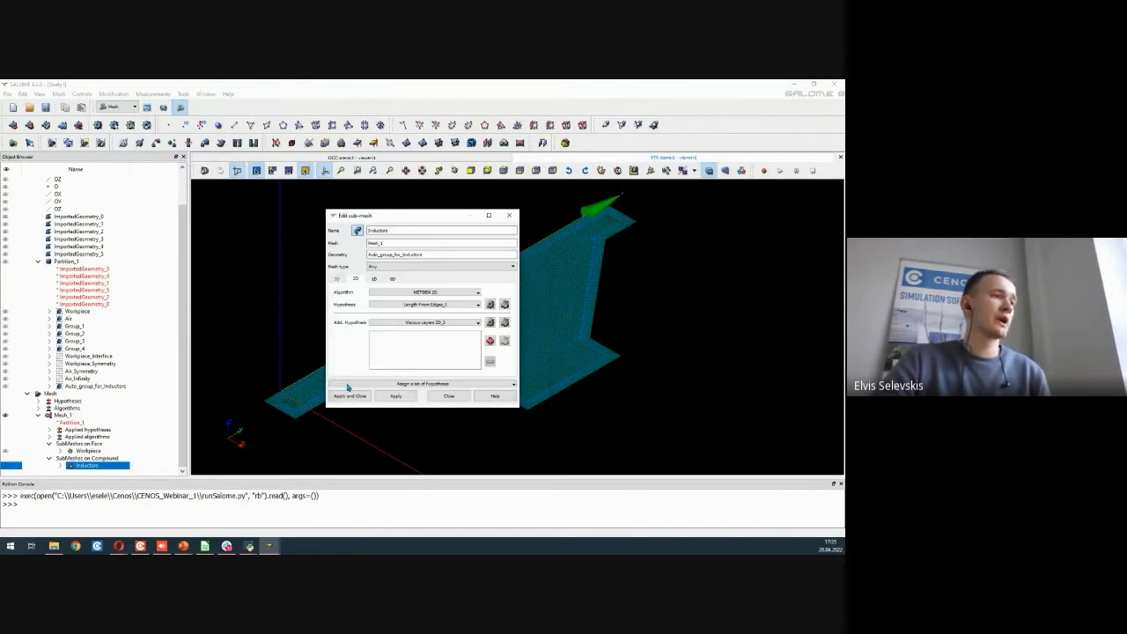
{"action": "left_click", "coordinate": [350, 396]}
Step: Clear the data of Mesh_1 and compute the whole mesh
{"action": "right_click", "coordinate": [58, 411]}
{"action": "right_click", "coordinate": [58, 414]}
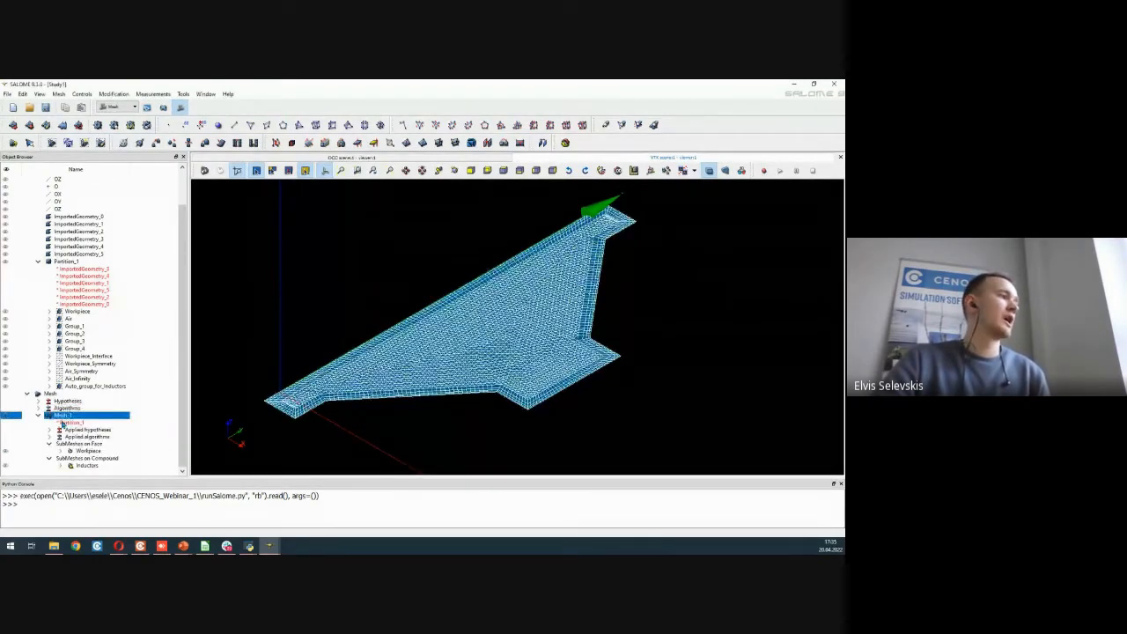
{"action": "left_click", "coordinate": [89, 263]}
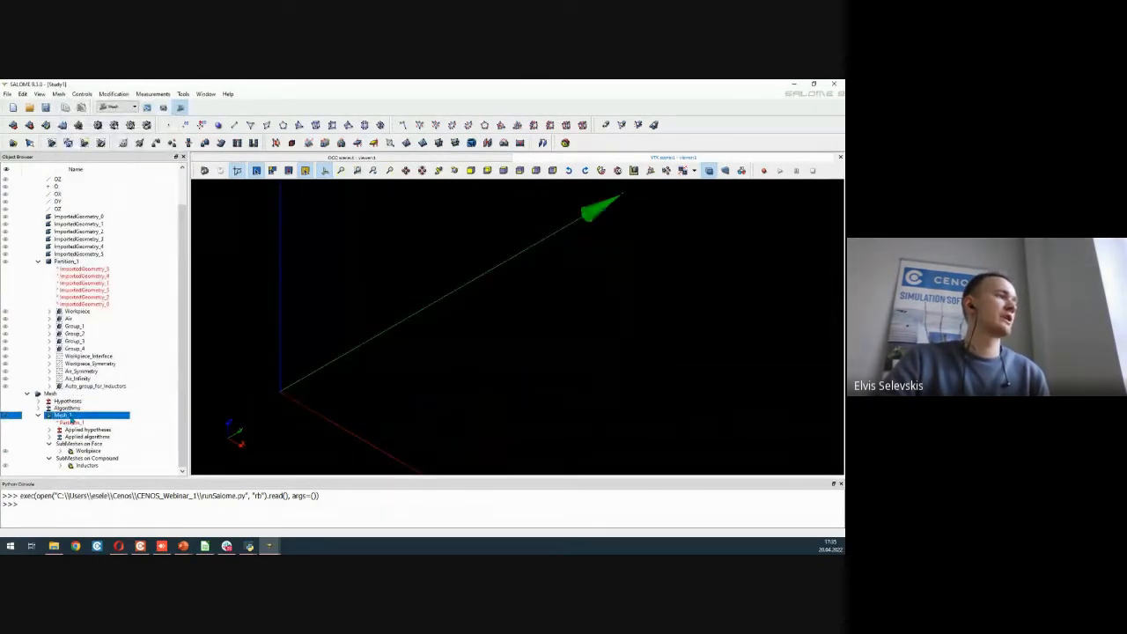
{"action": "right_click", "coordinate": [65, 415]}
{"action": "left_click", "coordinate": [120, 191]}
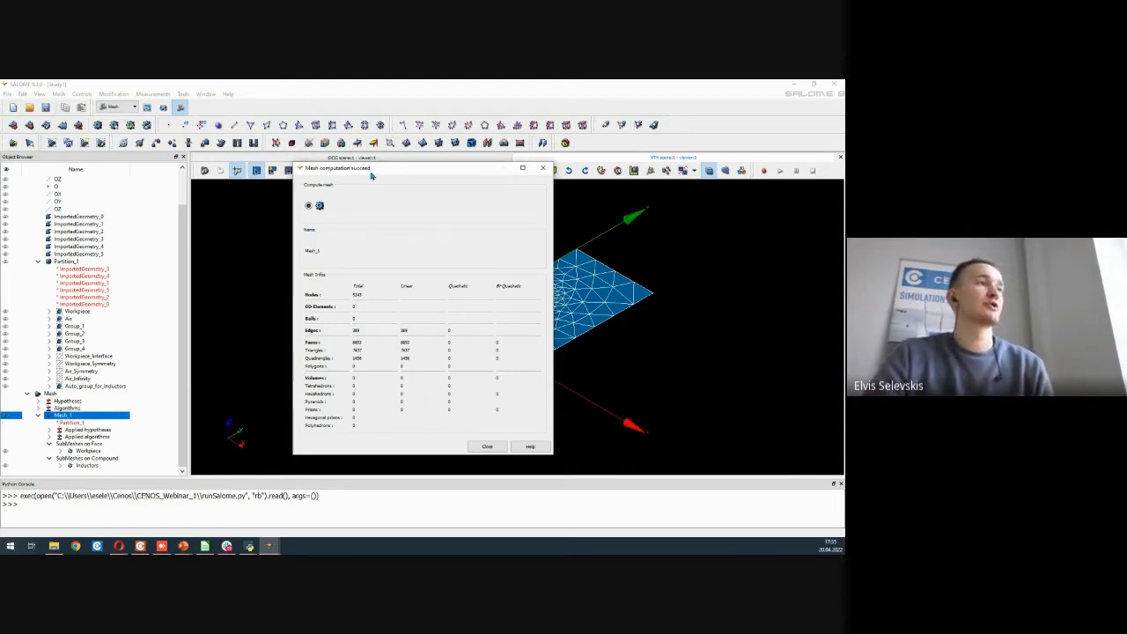
Step: Close the computation summary and examine the full mesh around the workpiece, the four inductors and the surrounding air
{"action": "left_click_drag", "start_coordinate": [370, 169], "coordinate": [250, 177]}
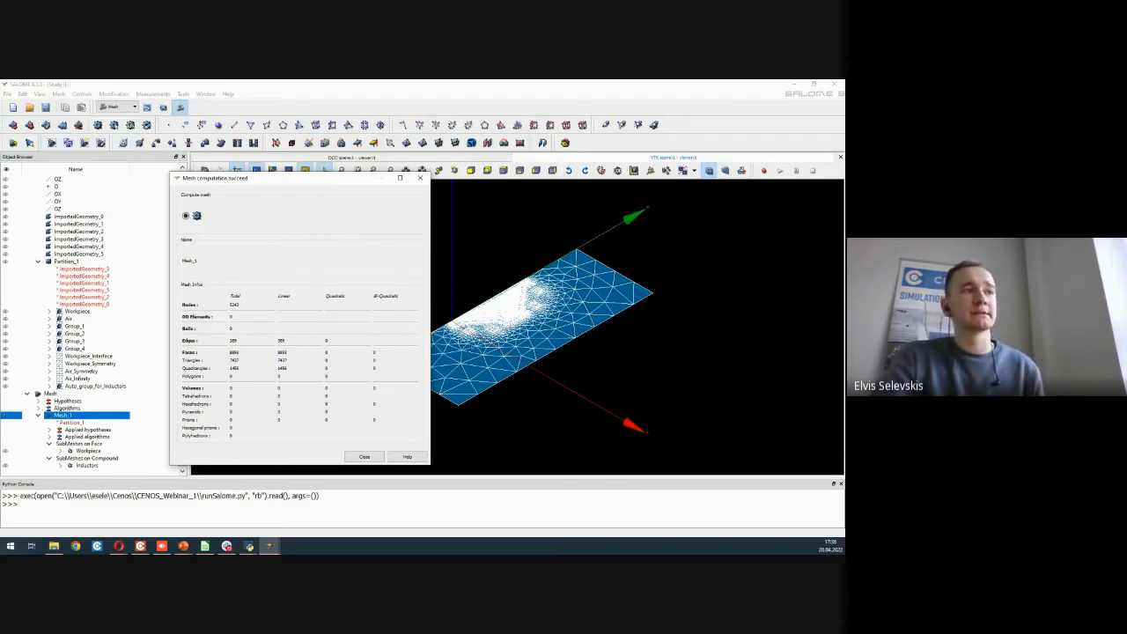
{"action": "scroll", "coordinate": [493, 305], "scroll_direction": "up", "scroll_amount": 10}
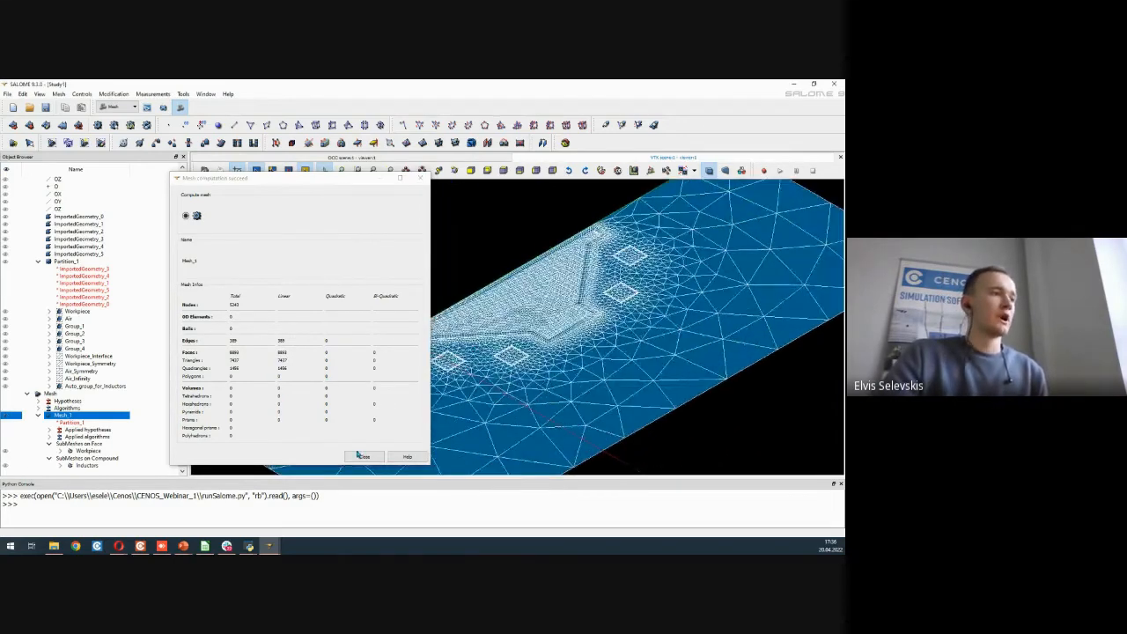
{"action": "left_click", "coordinate": [364, 456]}
{"action": "scroll", "coordinate": [557, 305], "scroll_direction": "up", "scroll_amount": 3}
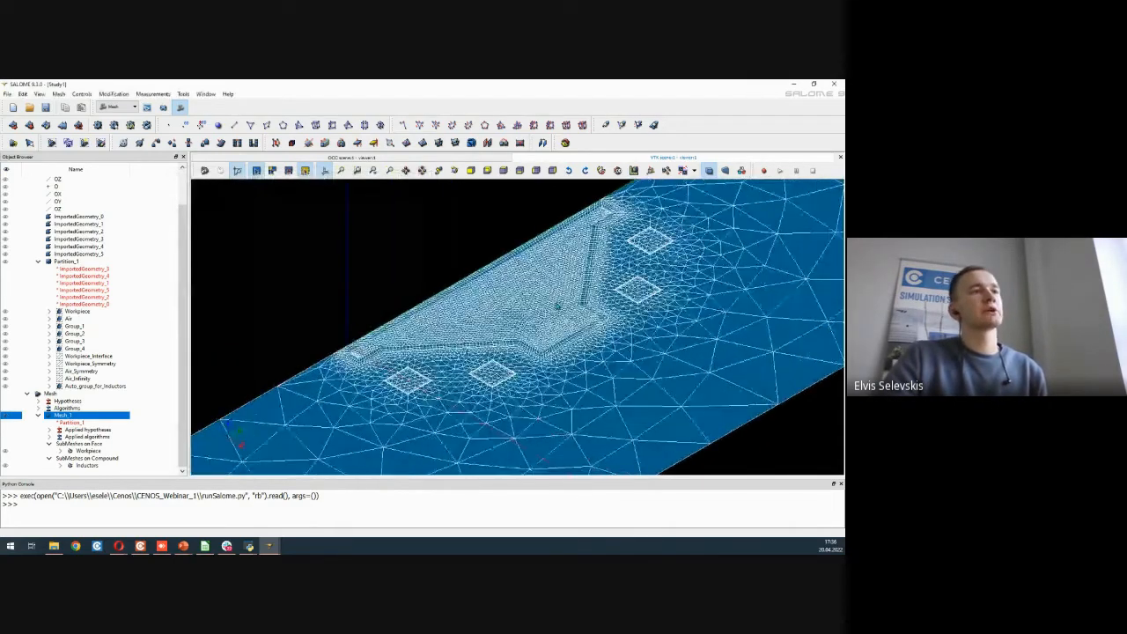
{"action": "scroll", "coordinate": [557, 305], "scroll_direction": "up", "scroll_amount": 3}
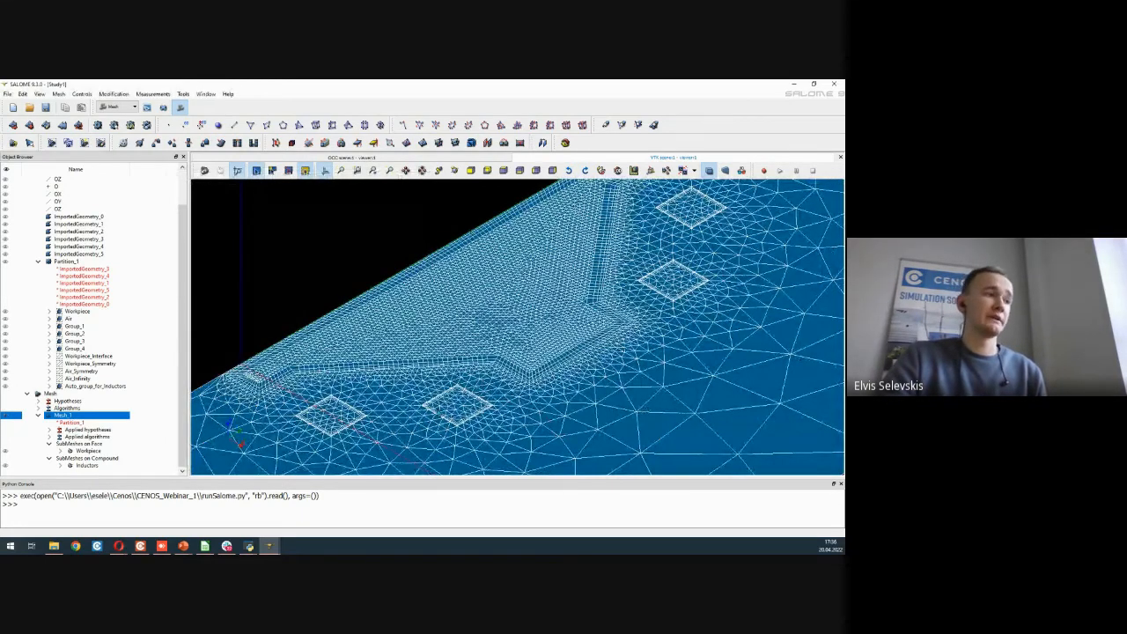
{"action": "scroll", "coordinate": [479, 404], "scroll_direction": "down", "scroll_amount": 2}
{"action": "scroll", "coordinate": [471, 398], "scroll_direction": "down", "scroll_amount": 3}
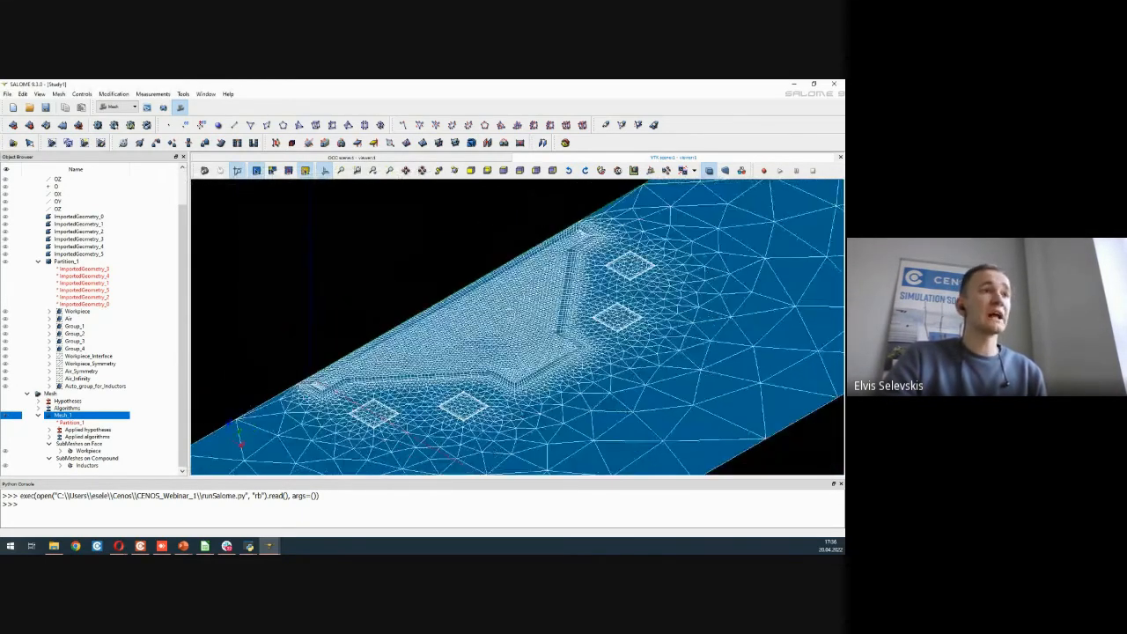
{"action": "scroll", "coordinate": [583, 217], "scroll_direction": "up", "scroll_amount": 8}
{"action": "scroll", "coordinate": [576, 236], "scroll_direction": "down", "scroll_amount": 8}
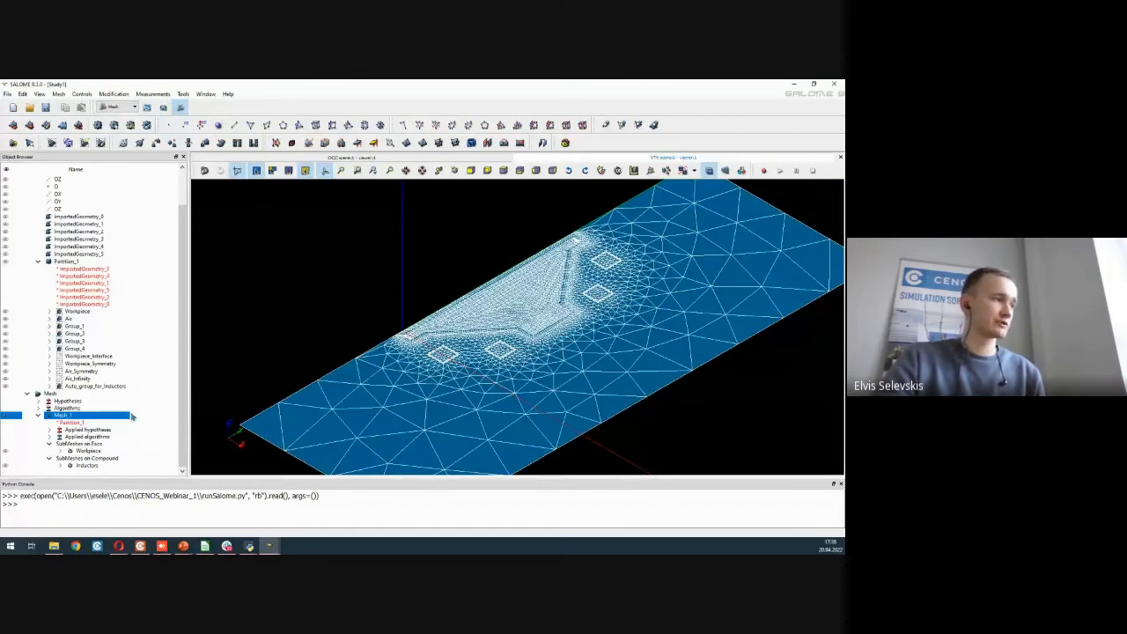
Step: Send Mesh_1 to CENOS with all face groups and line groups selected
{"action": "left_click", "coordinate": [150, 408]}
{"action": "left_click", "coordinate": [116, 416]}
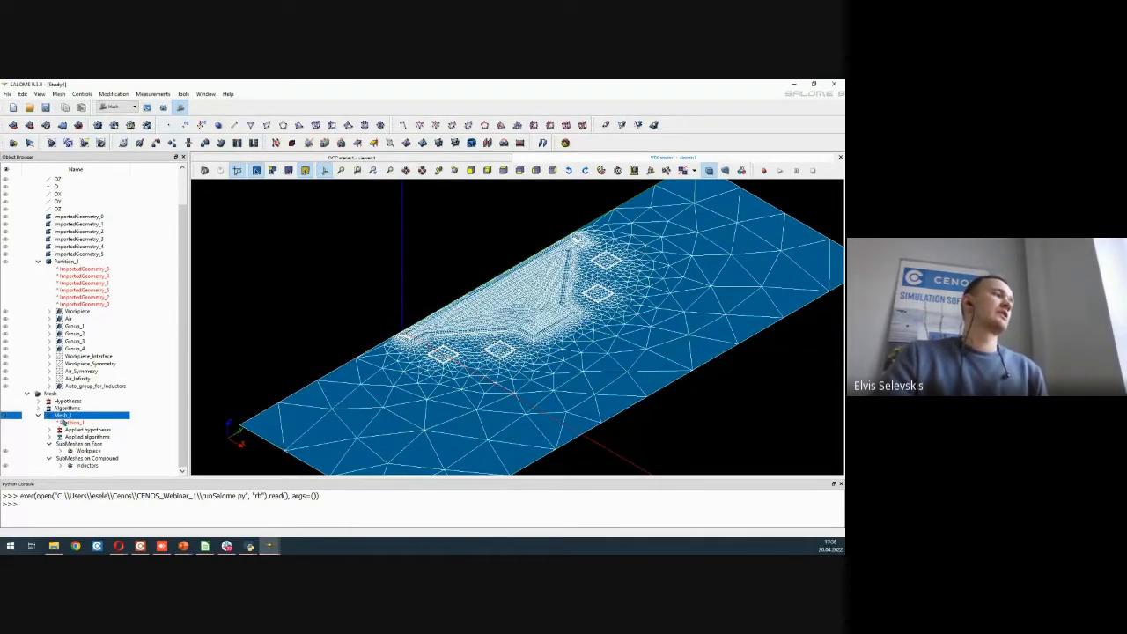
{"action": "left_click", "coordinate": [182, 94]}
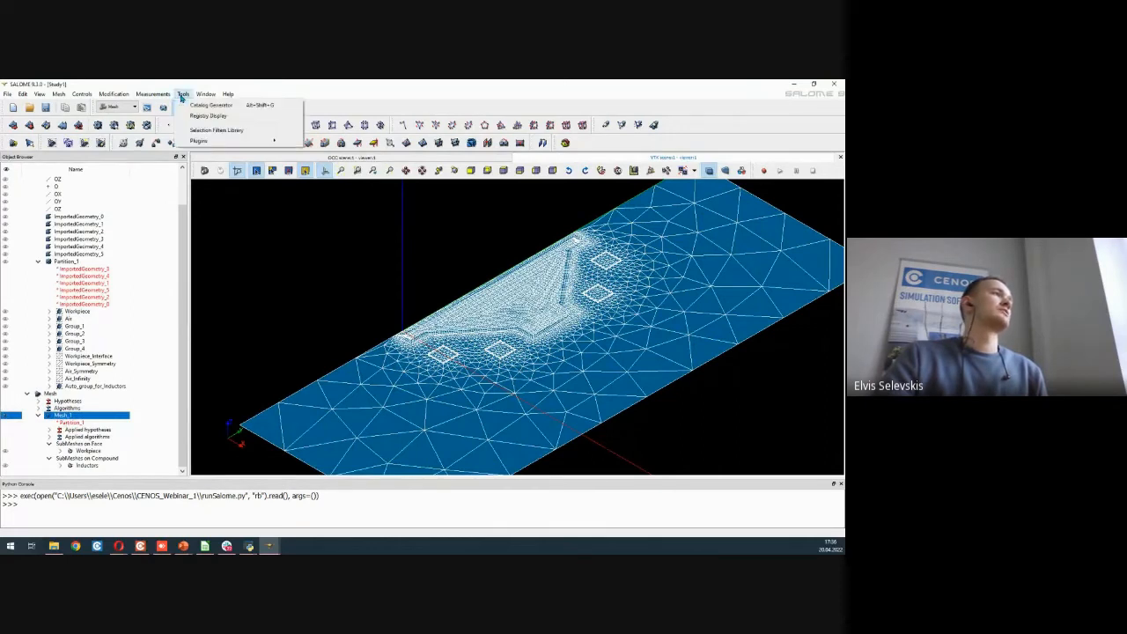
{"action": "mouse_move", "coordinate": [247, 141]}
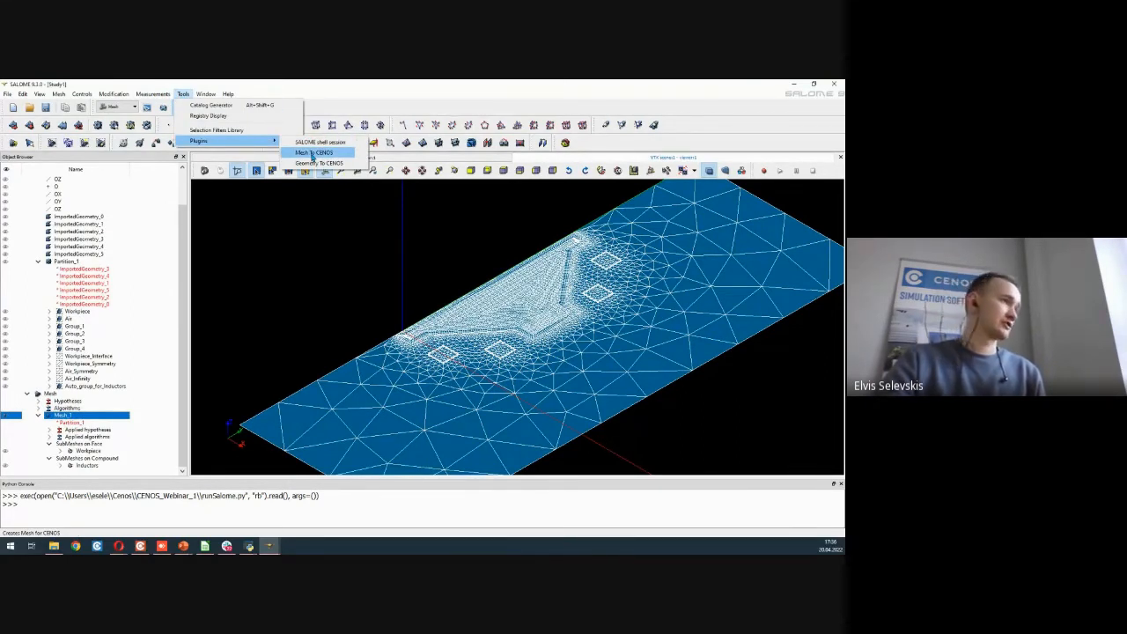
{"action": "left_click", "coordinate": [312, 154]}
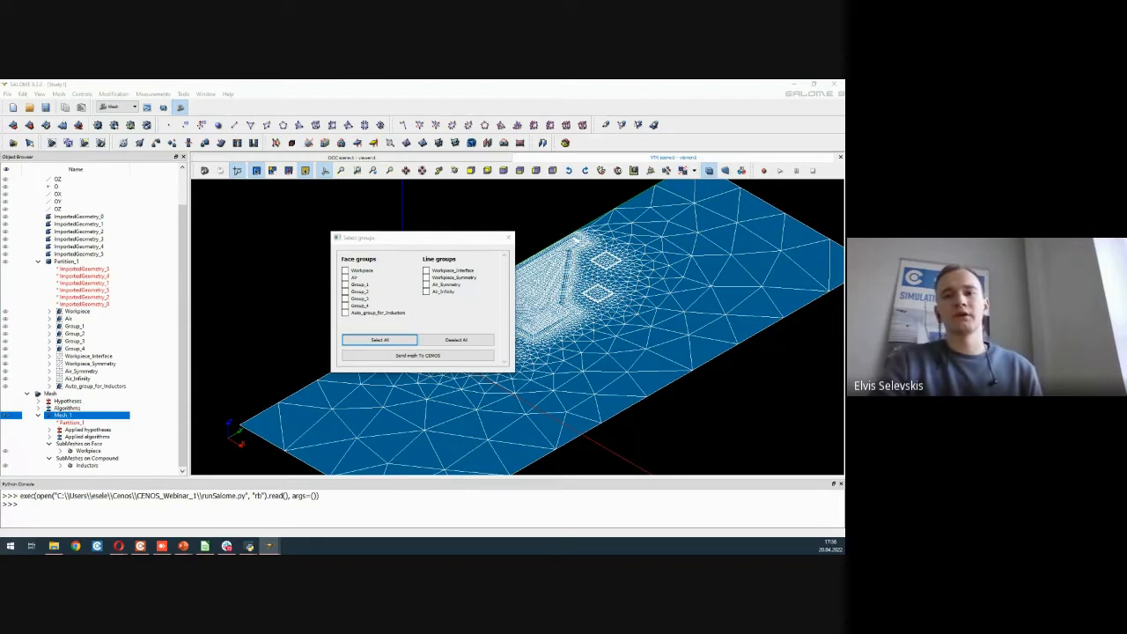
{"action": "left_click", "coordinate": [451, 318]}
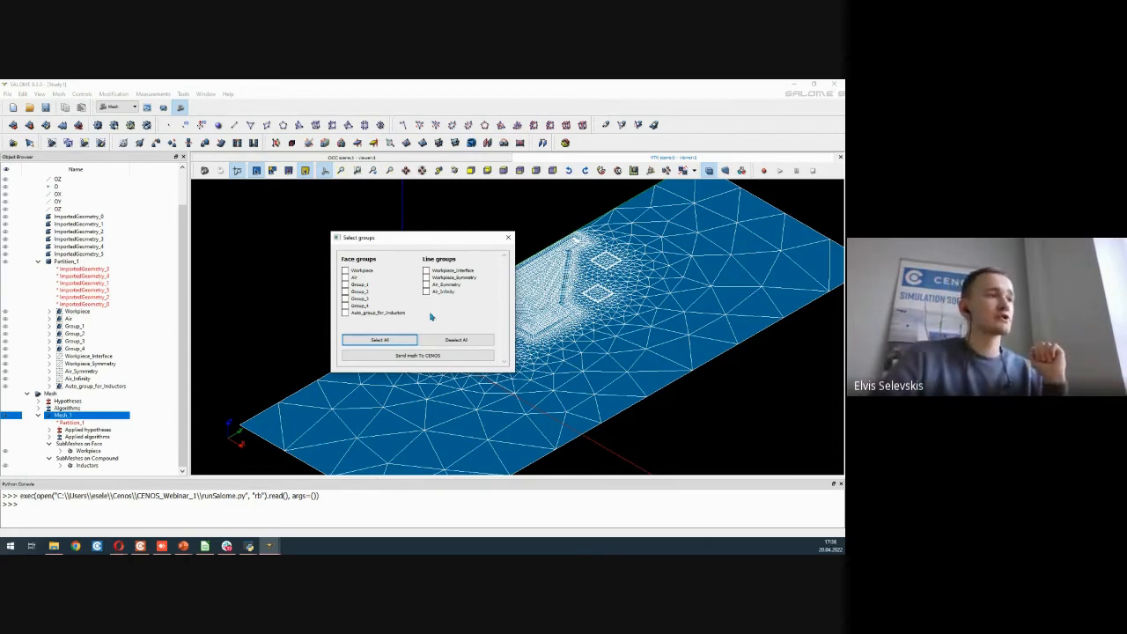
{"action": "left_click", "coordinate": [385, 341]}
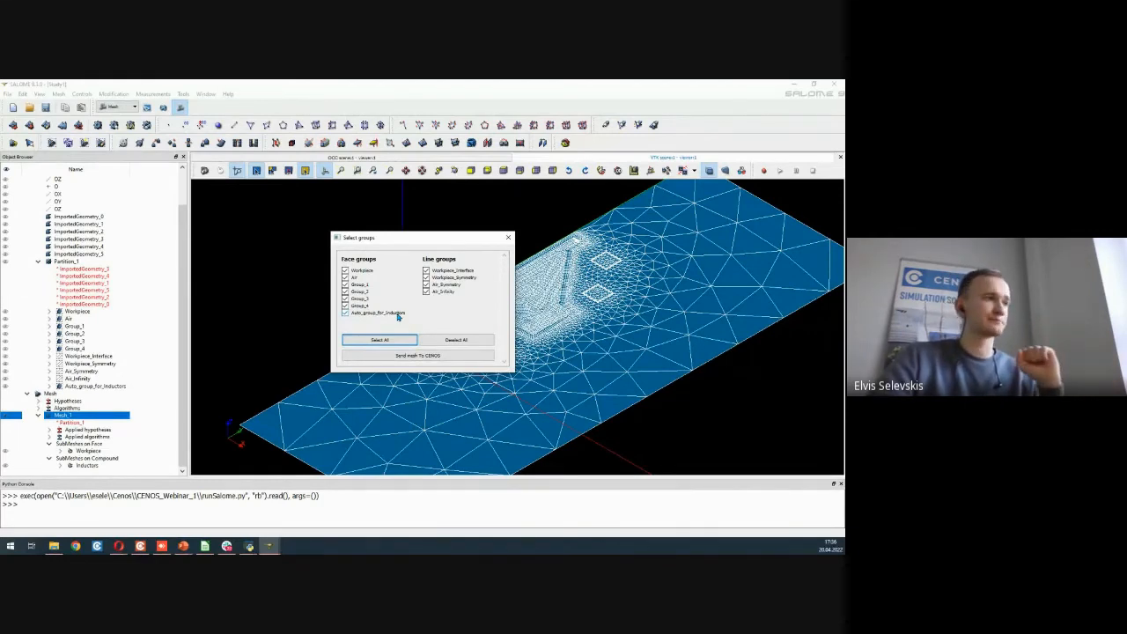
{"action": "left_click", "coordinate": [423, 356]}
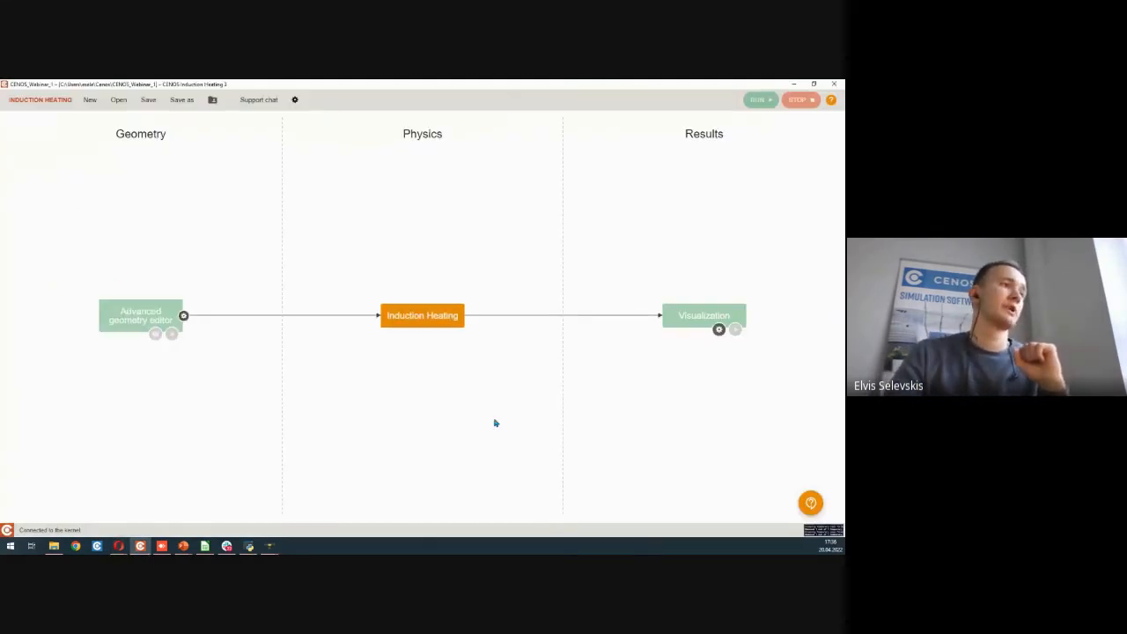
Step: Set the length units of the geometry to m and save the CENOS case
{"action": "left_click", "coordinate": [148, 99]}
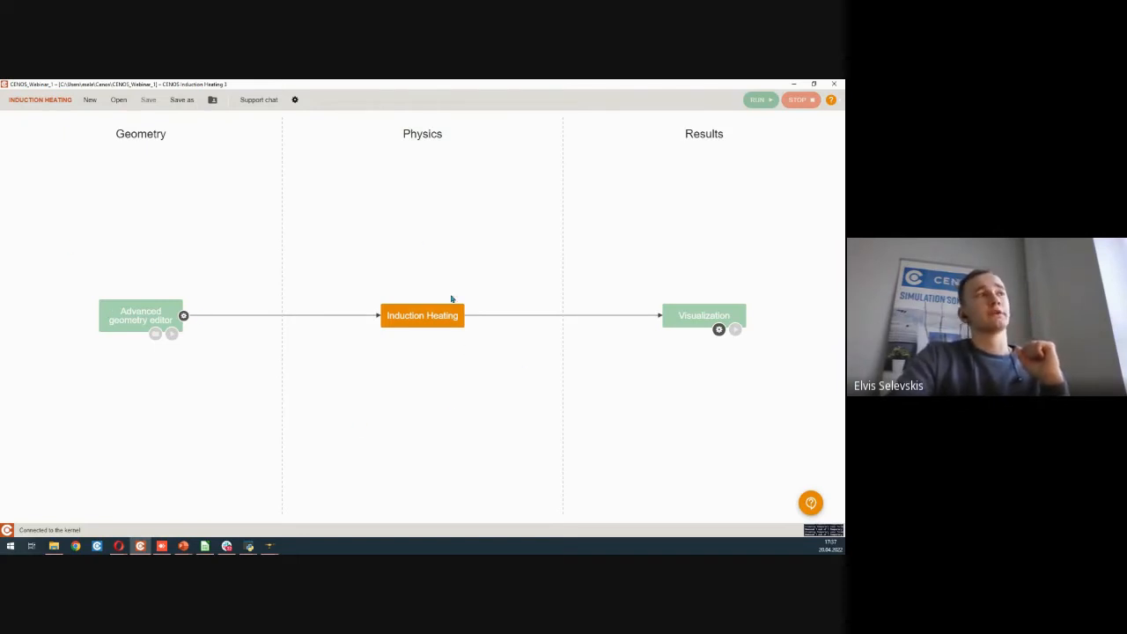
{"action": "left_click", "coordinate": [183, 316]}
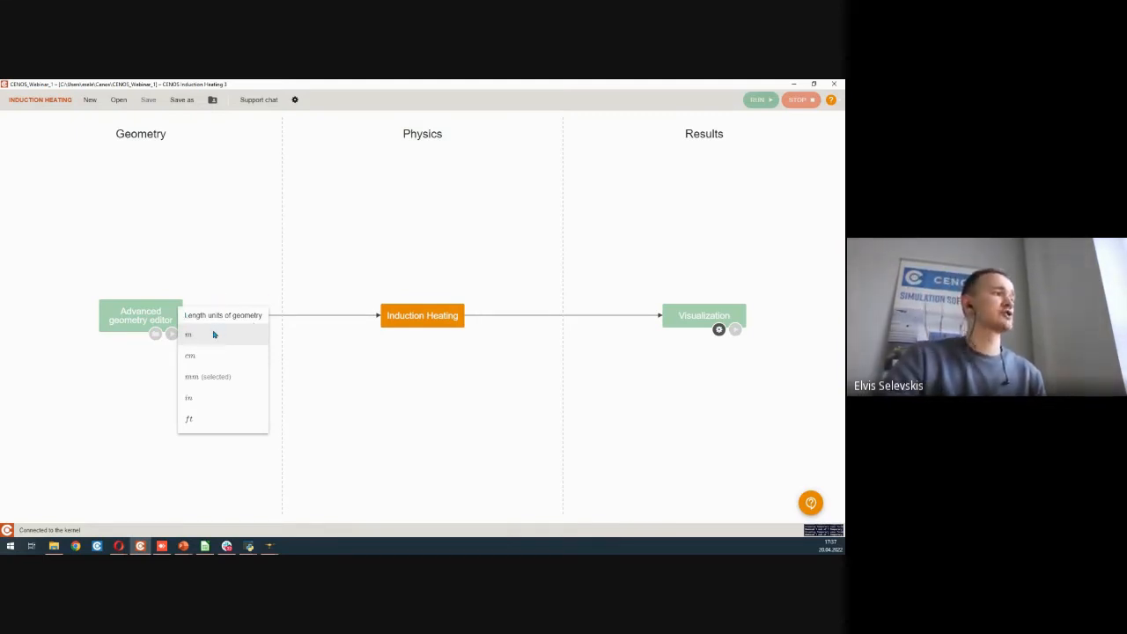
{"action": "left_click", "coordinate": [211, 335]}
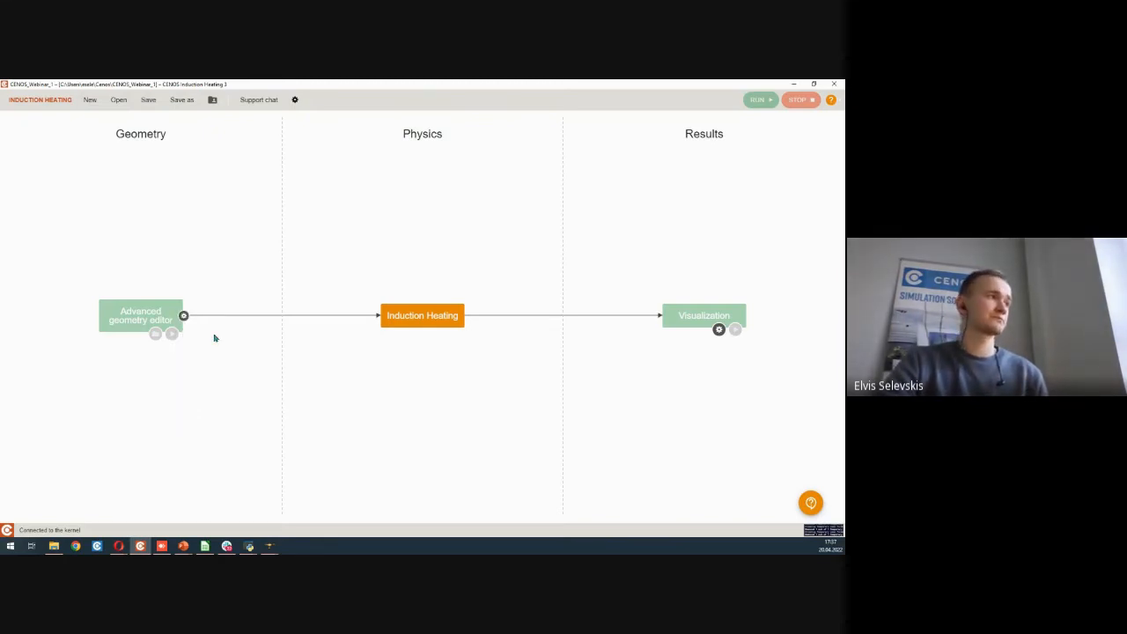
{"action": "left_click", "coordinate": [149, 101]}
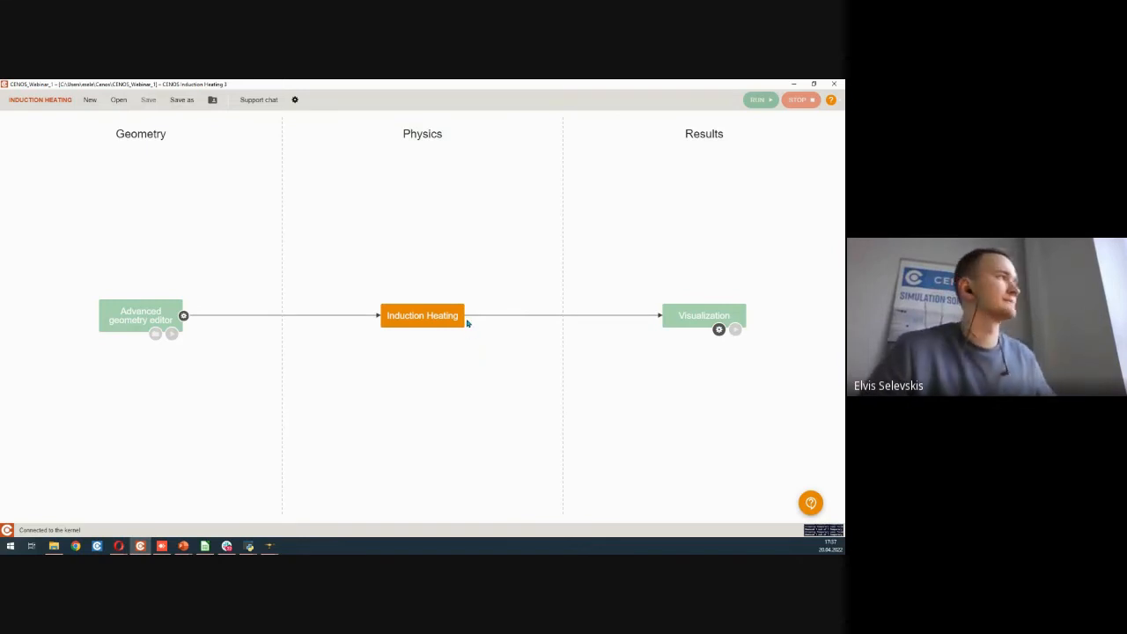
Step: Open the Induction Heating physics setup and set axial symmetry to Yes (y axis)
{"action": "left_click", "coordinate": [421, 325]}
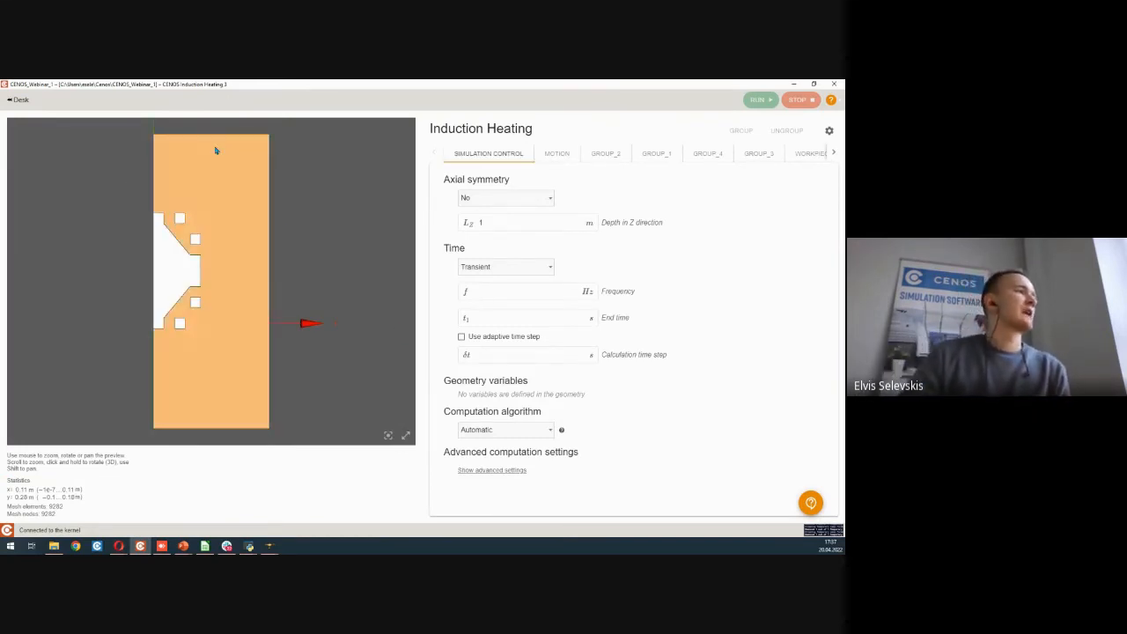
{"action": "scroll", "coordinate": [225, 304], "scroll_direction": "down", "scroll_amount": 2}
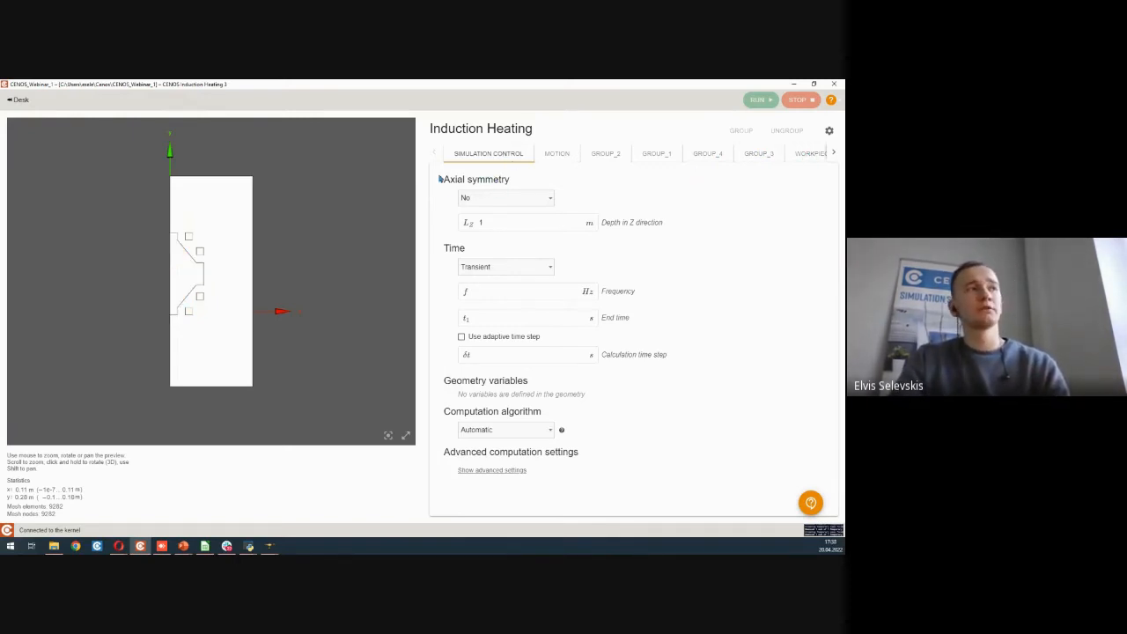
{"action": "left_click", "coordinate": [548, 197]}
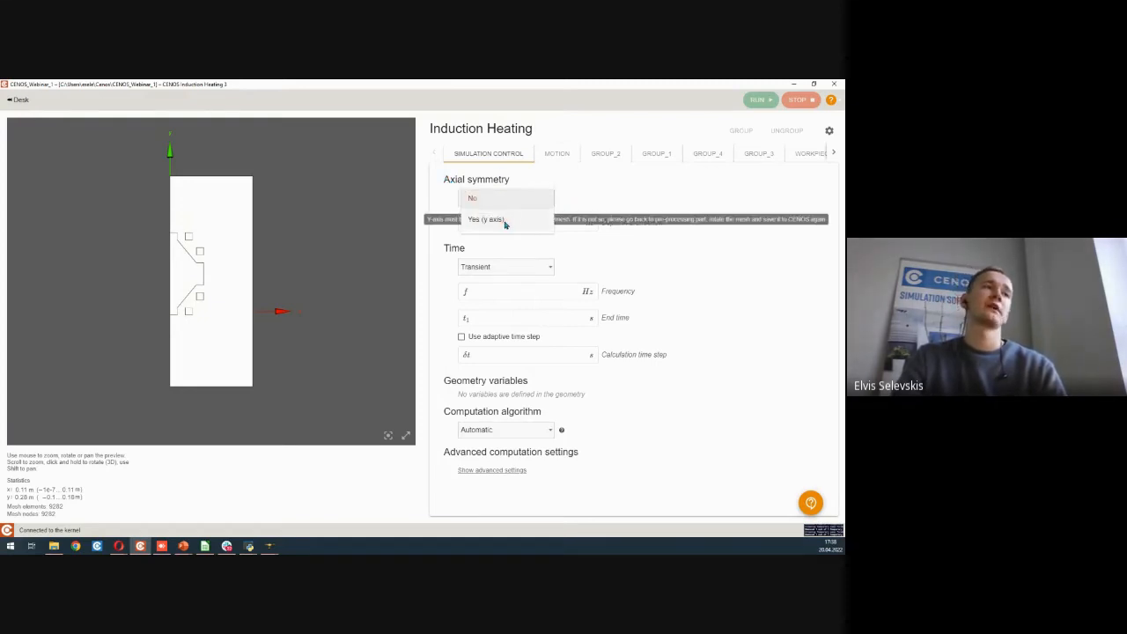
{"action": "left_click", "coordinate": [507, 220]}
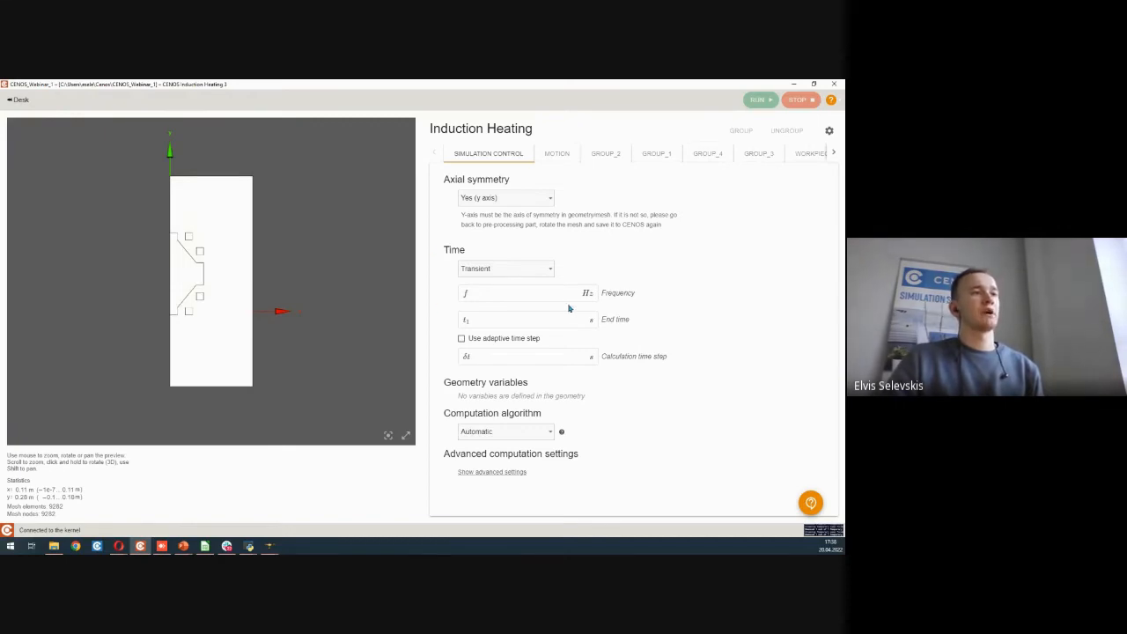
Step: Set the transient simulation's frequency to 10000 Hz, checking it against the viscous layers calculator, and the end time to 5 s
{"action": "left_click", "coordinate": [499, 298]}
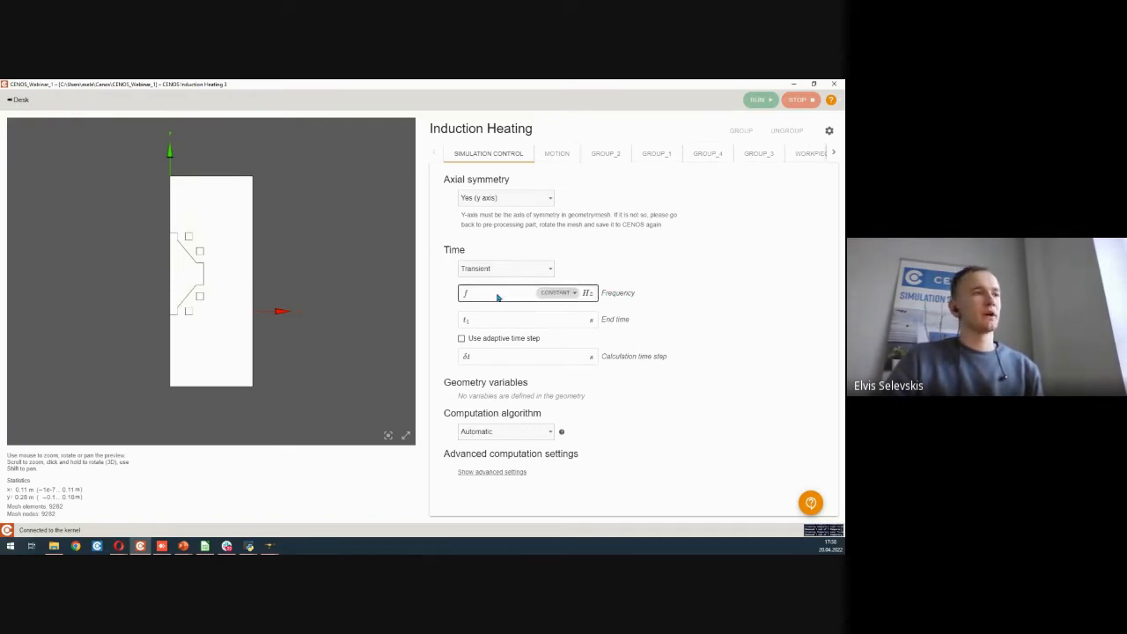
{"action": "left_click", "coordinate": [208, 546]}
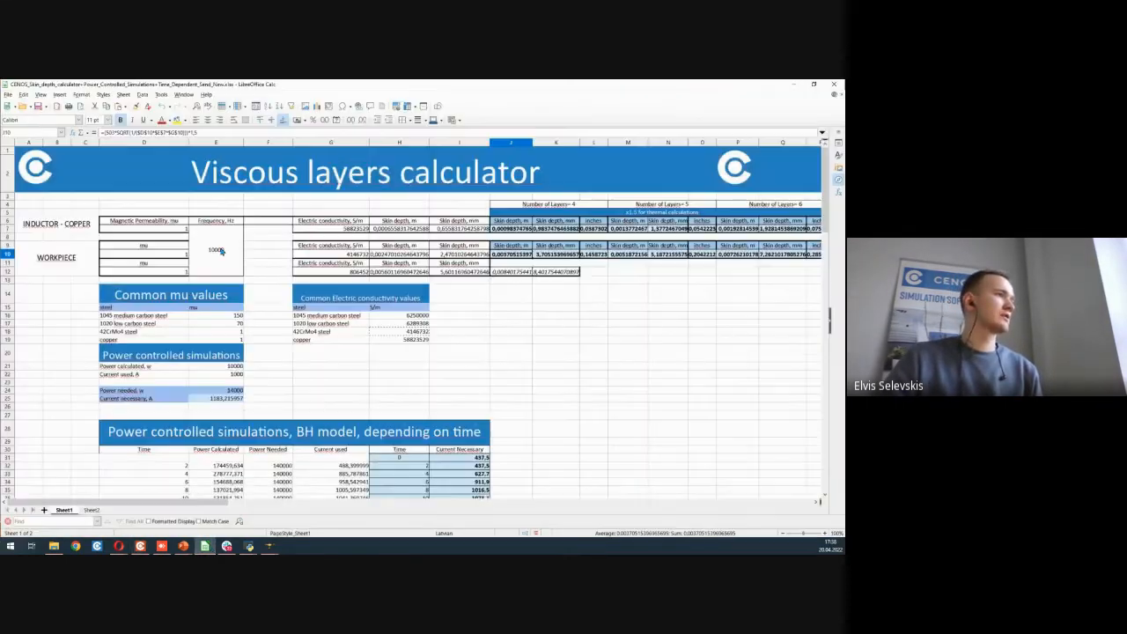
{"action": "key", "text": "alt+Tab"}
{"action": "type", "text": "10"}
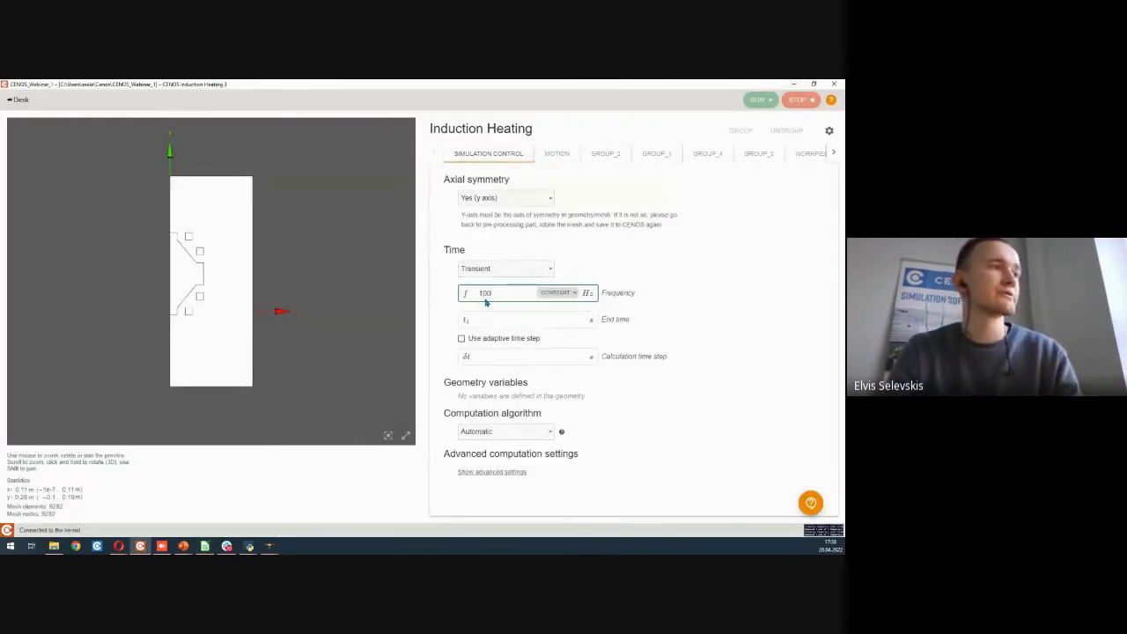
{"action": "left_click", "coordinate": [507, 322]}
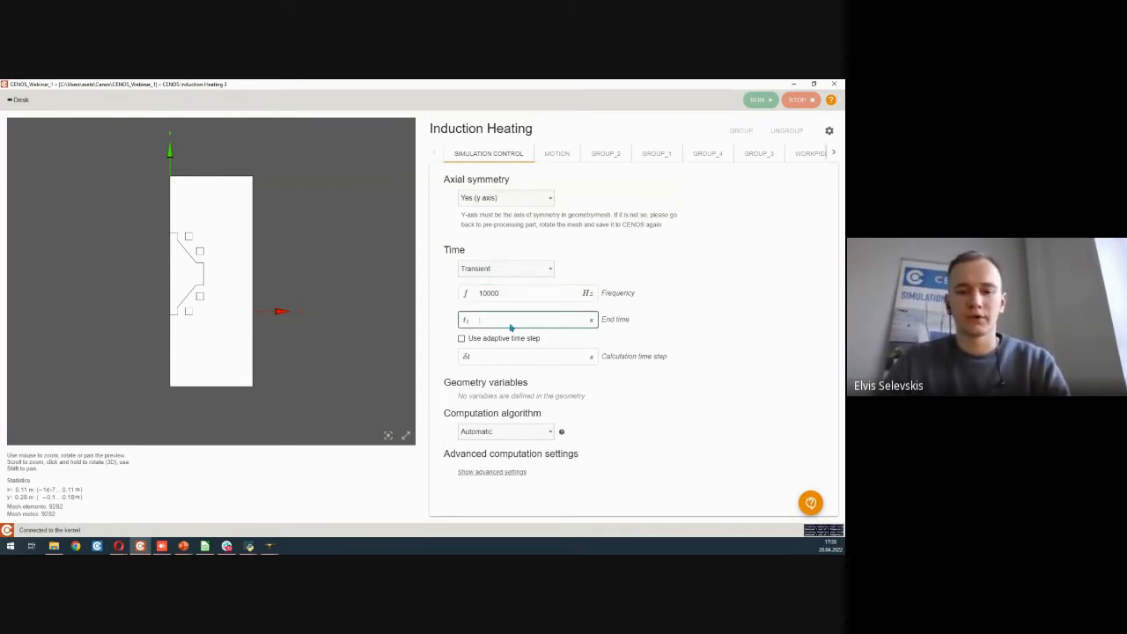
{"action": "type", "text": "5"}
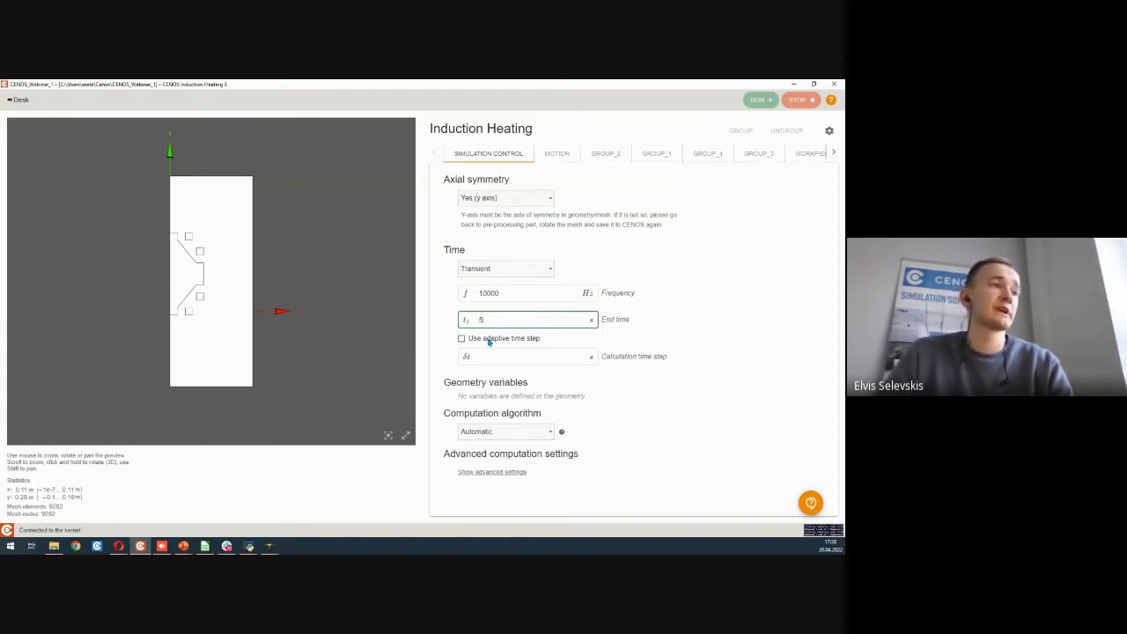
Step: Enter a calculation time step of 0.1 s and enable the adaptive time step option
{"action": "left_click", "coordinate": [509, 357]}
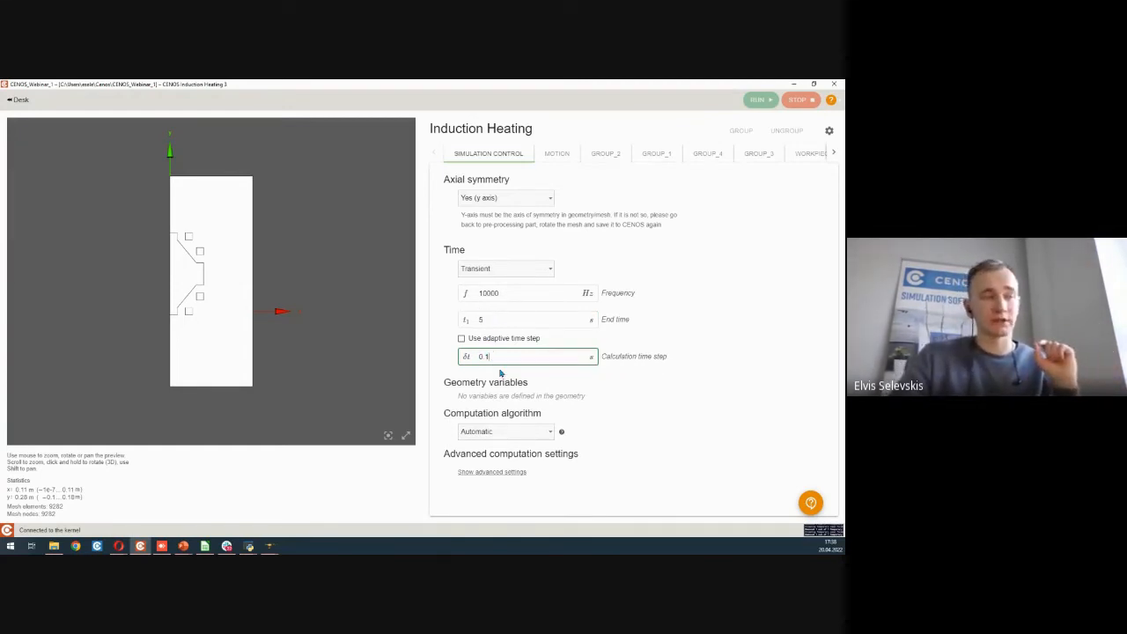
{"action": "left_click", "coordinate": [549, 375]}
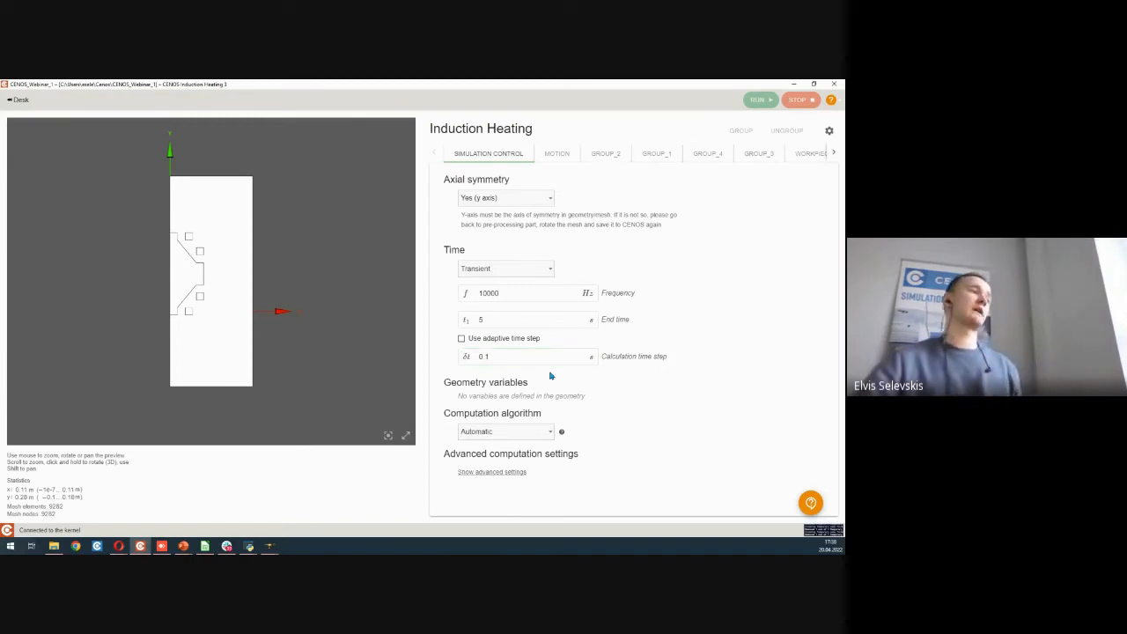
{"action": "left_click", "coordinate": [482, 340]}
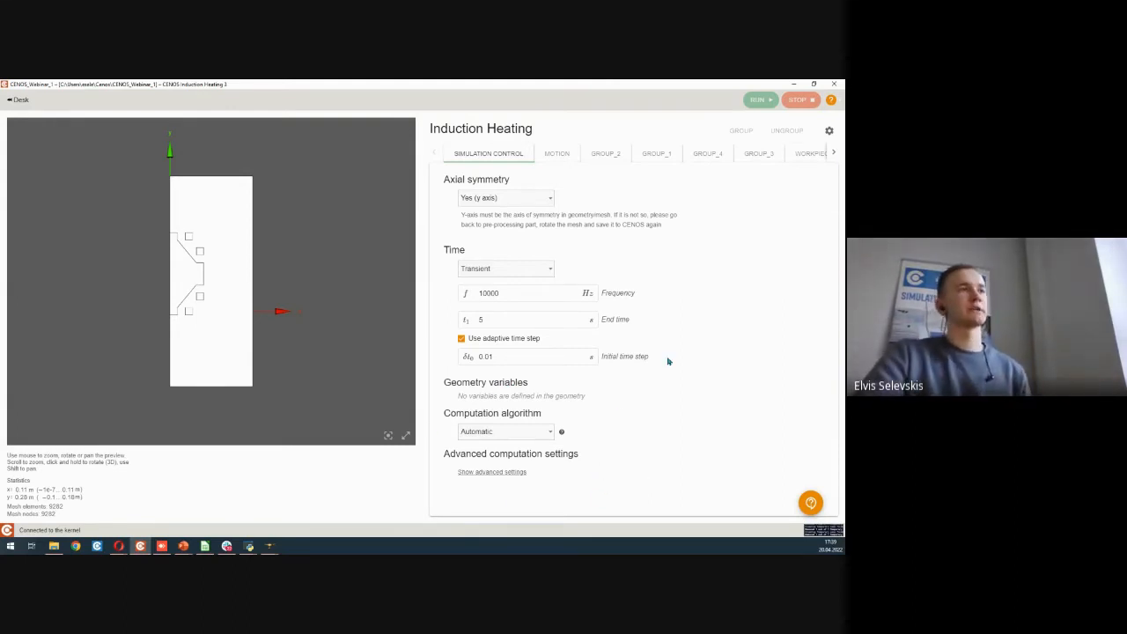
Step: Try a complex motion with Workpiece as the moving domain and remove that motion again
{"action": "left_click", "coordinate": [553, 156]}
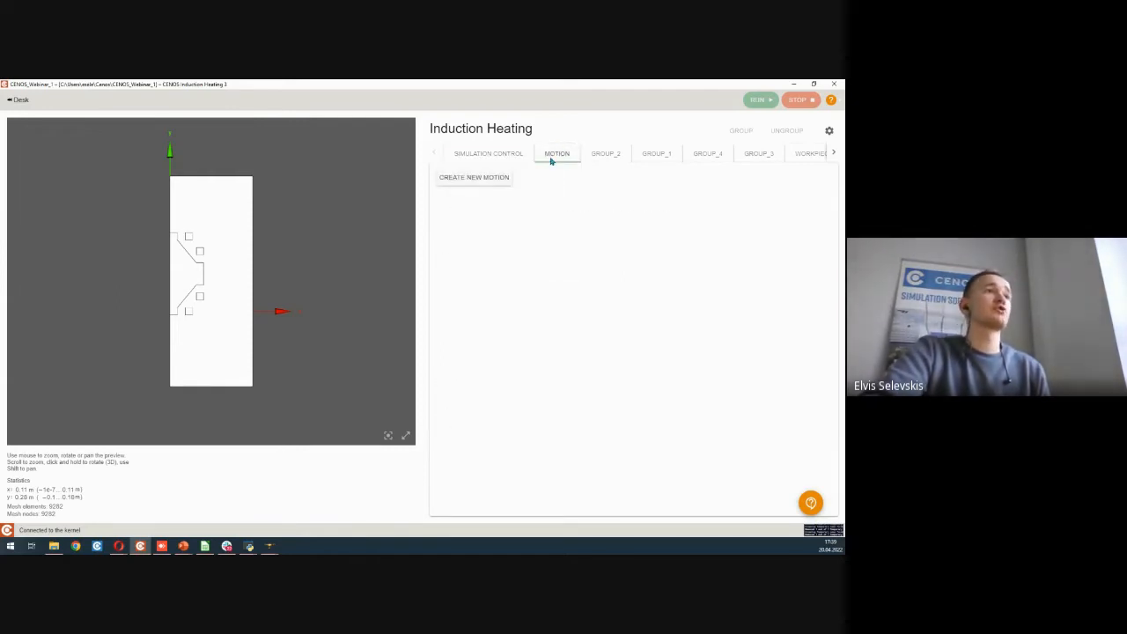
{"action": "left_click", "coordinate": [466, 178]}
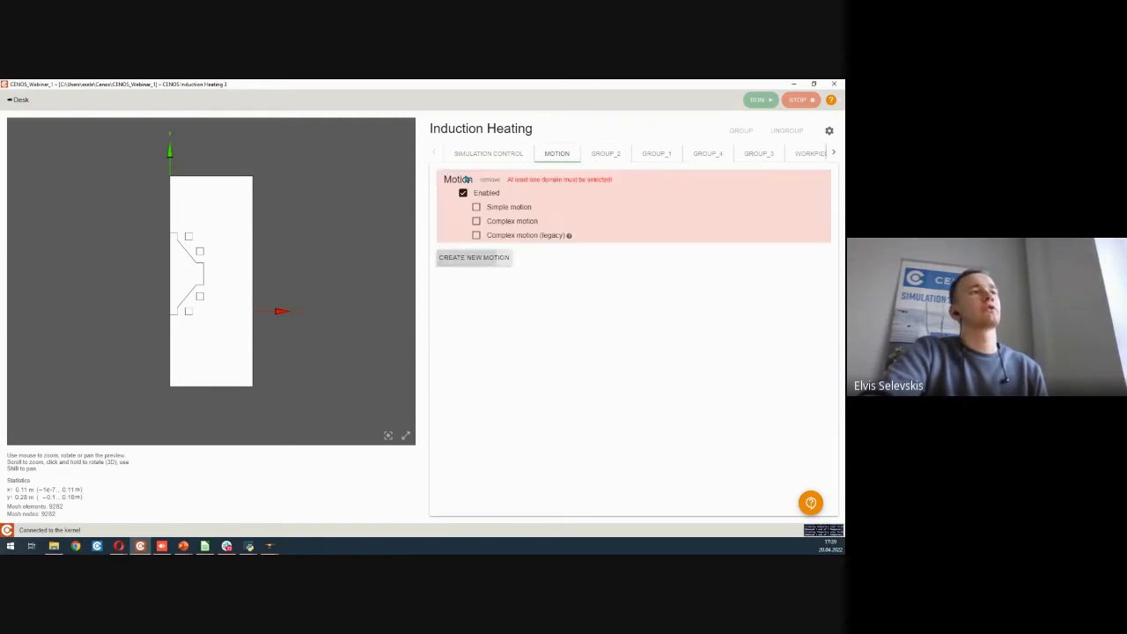
{"action": "left_click", "coordinate": [484, 223]}
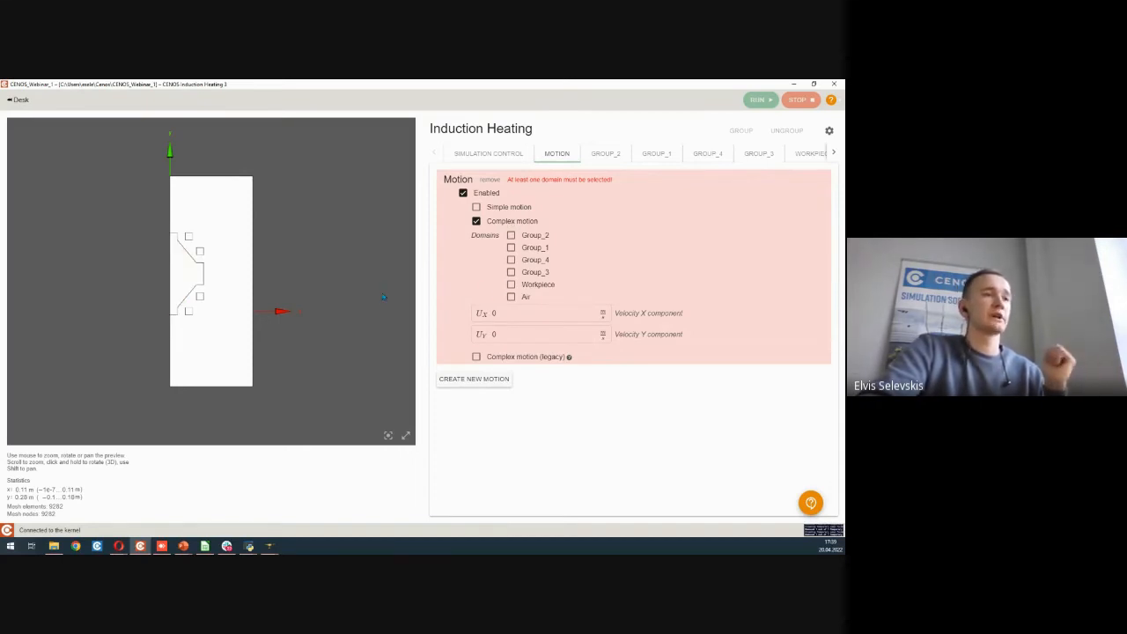
{"action": "left_click", "coordinate": [511, 273]}
{"action": "left_click", "coordinate": [511, 260]}
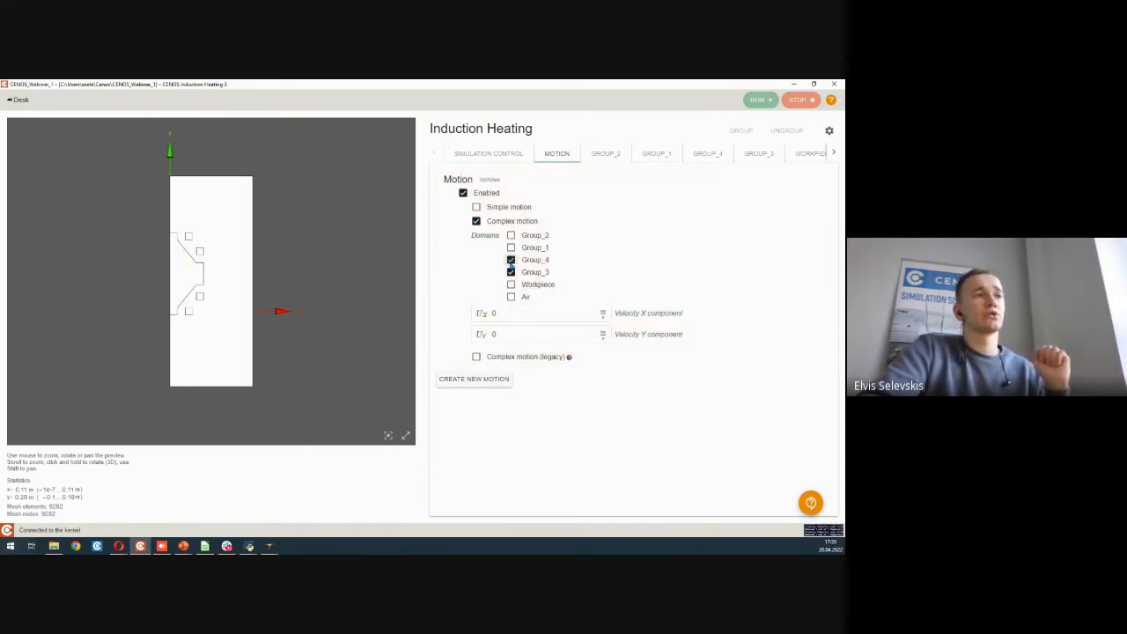
{"action": "left_click", "coordinate": [511, 259]}
{"action": "left_click", "coordinate": [511, 272]}
{"action": "left_click", "coordinate": [511, 285]}
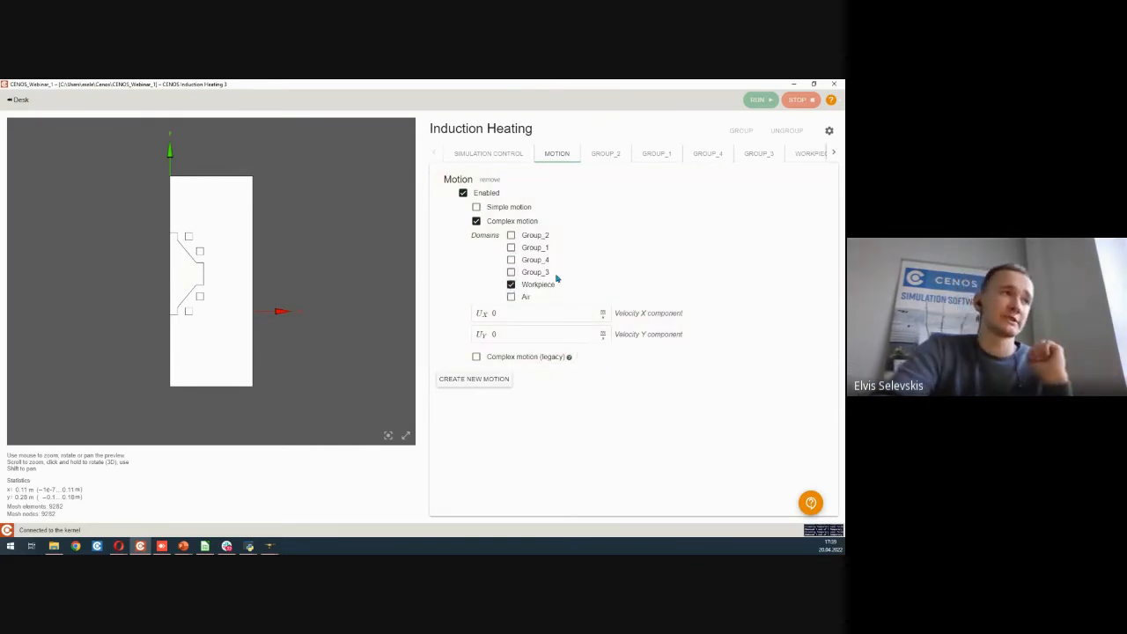
{"action": "left_click", "coordinate": [492, 181]}
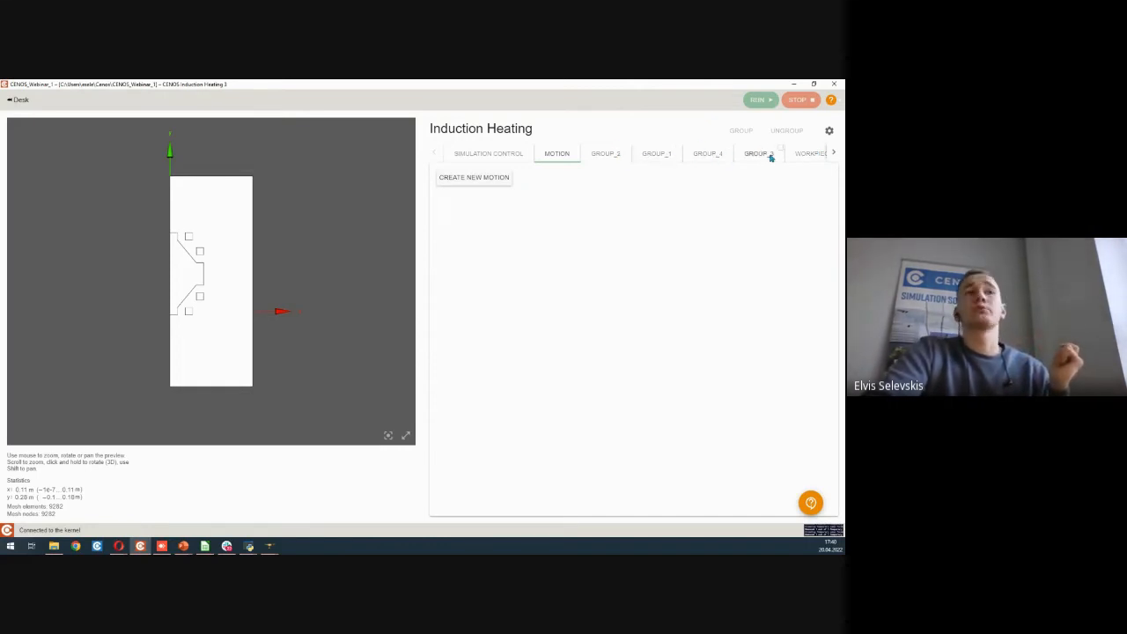
Step: Combine the four inductor domains Group_2, Group_1, Group_4 and Group_3 into one group
{"action": "left_click", "coordinate": [628, 150]}
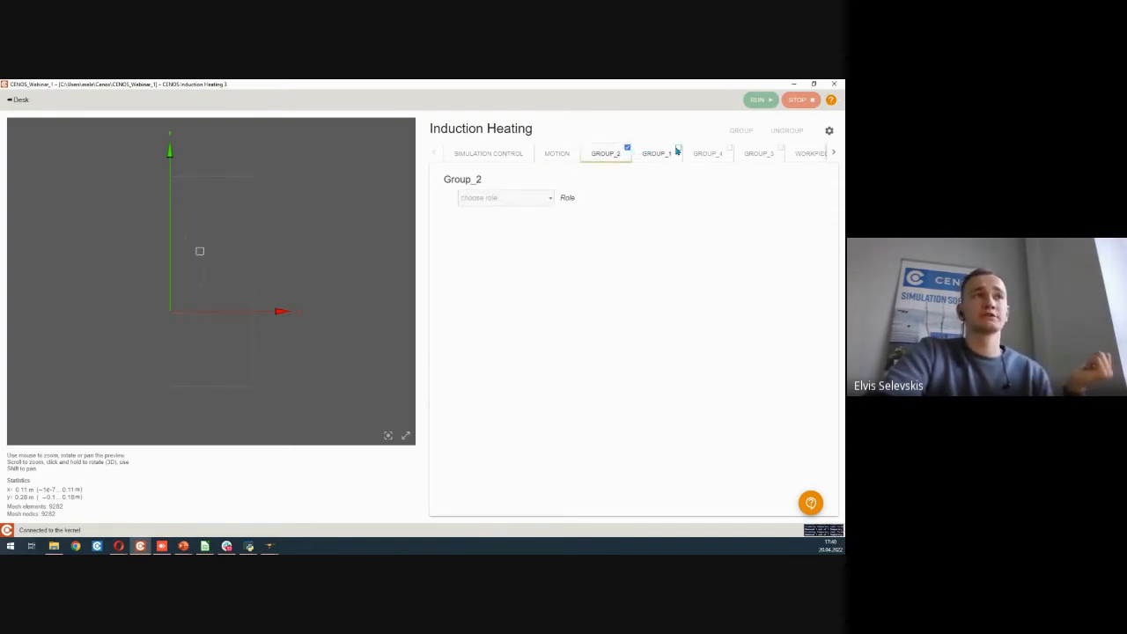
{"action": "left_click", "coordinate": [678, 150]}
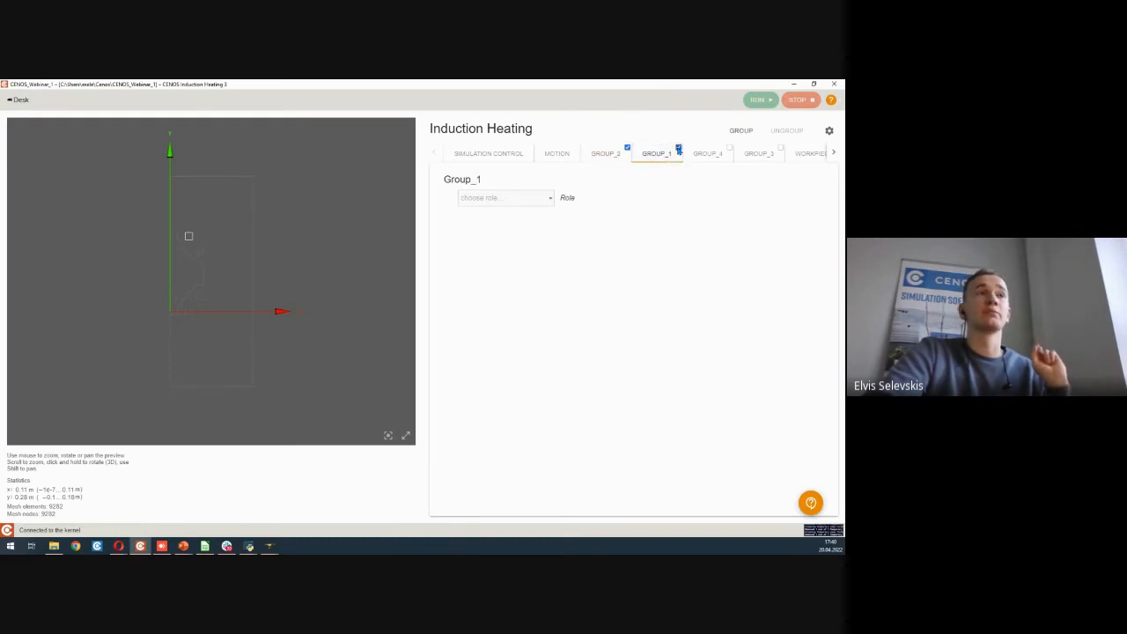
{"action": "left_click", "coordinate": [730, 148]}
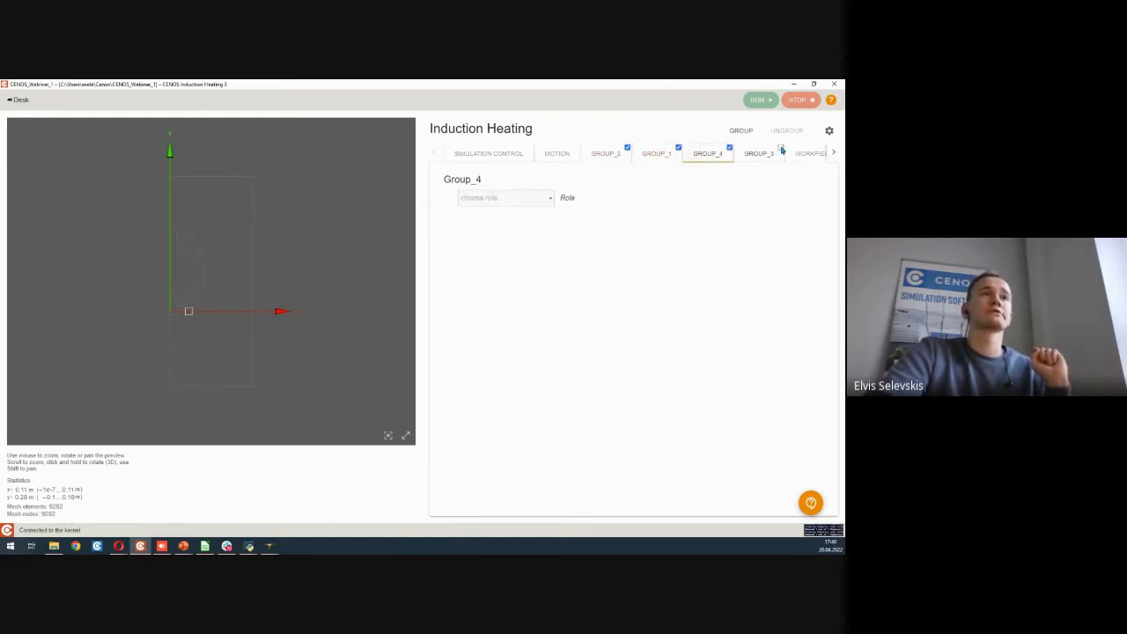
{"action": "left_click", "coordinate": [782, 148]}
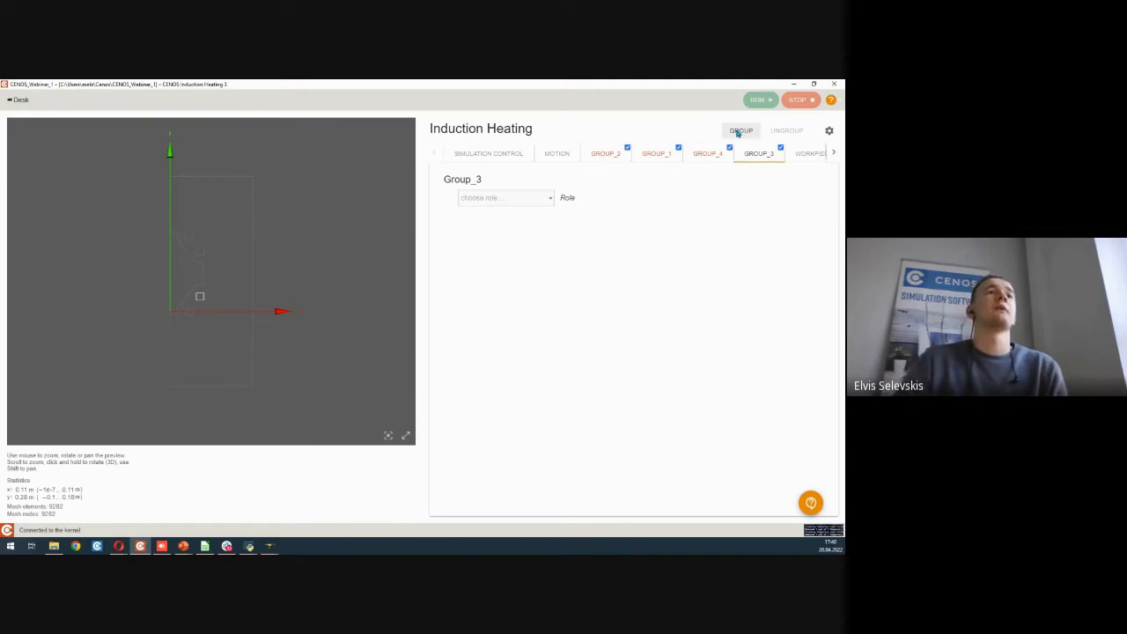
{"action": "left_click", "coordinate": [739, 133]}
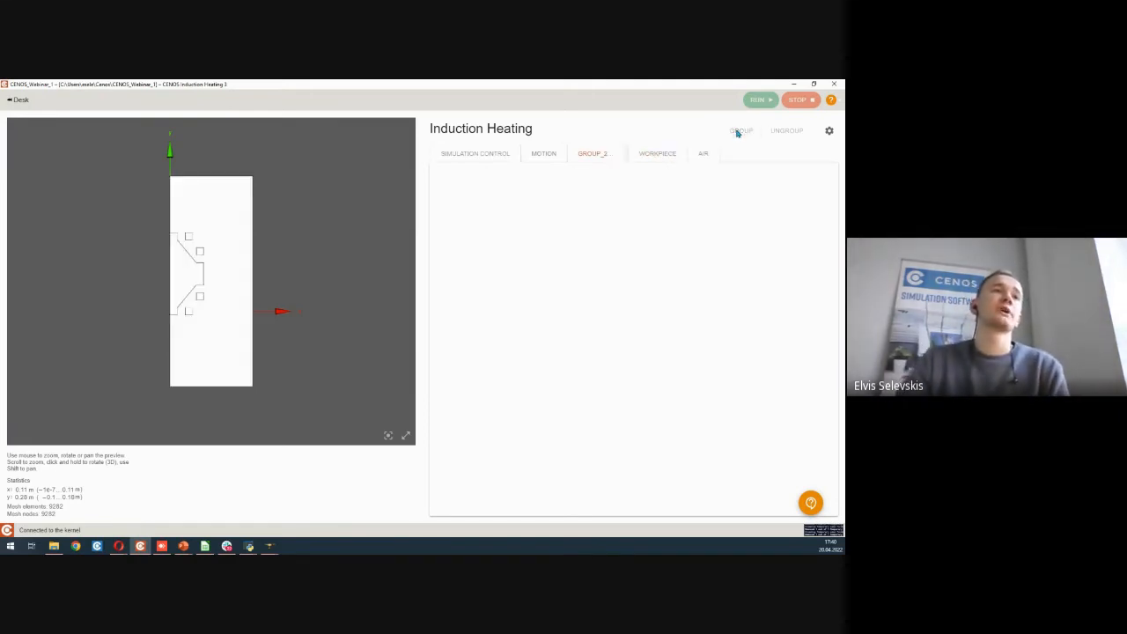
Step: Assign the Inductor role to the combined inductor domains
{"action": "left_click", "coordinate": [602, 152]}
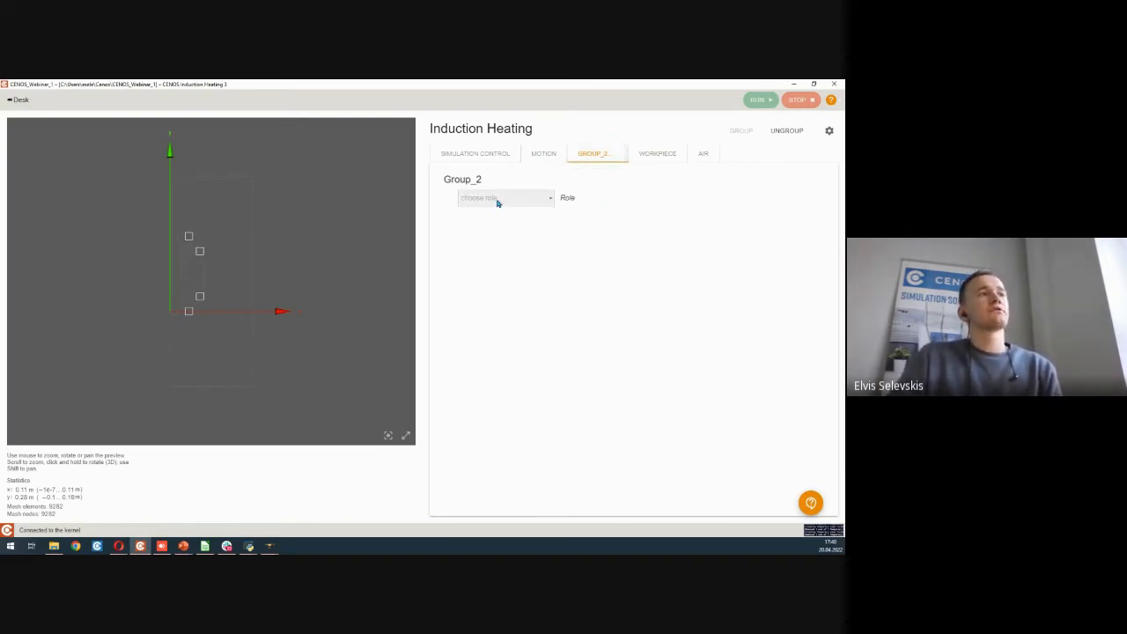
{"action": "left_click", "coordinate": [525, 203]}
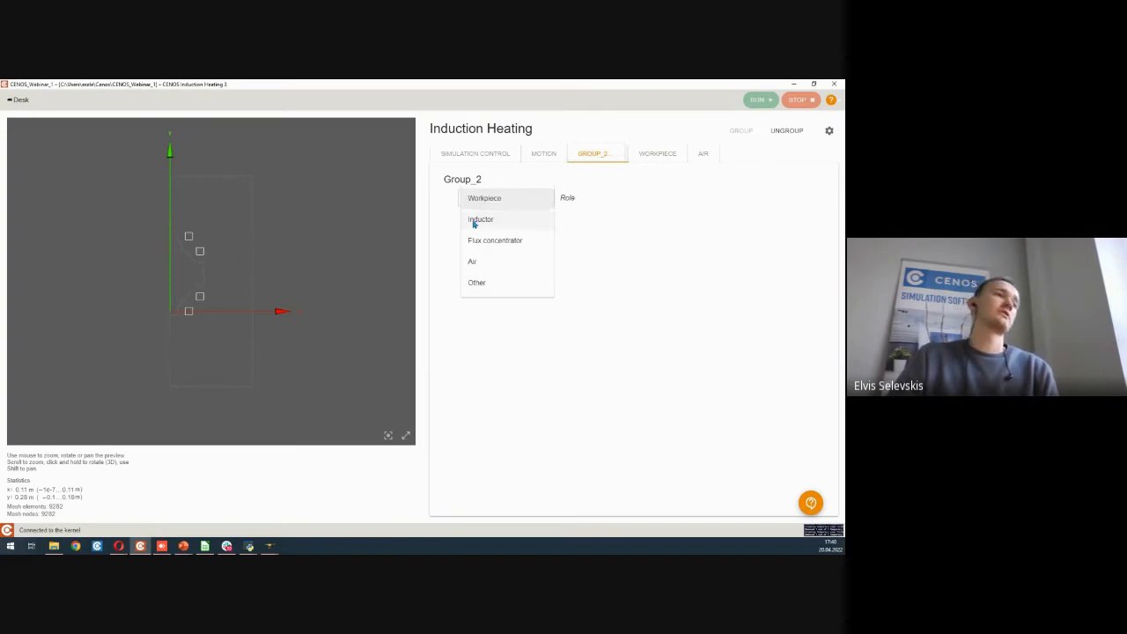
{"action": "left_click", "coordinate": [480, 220]}
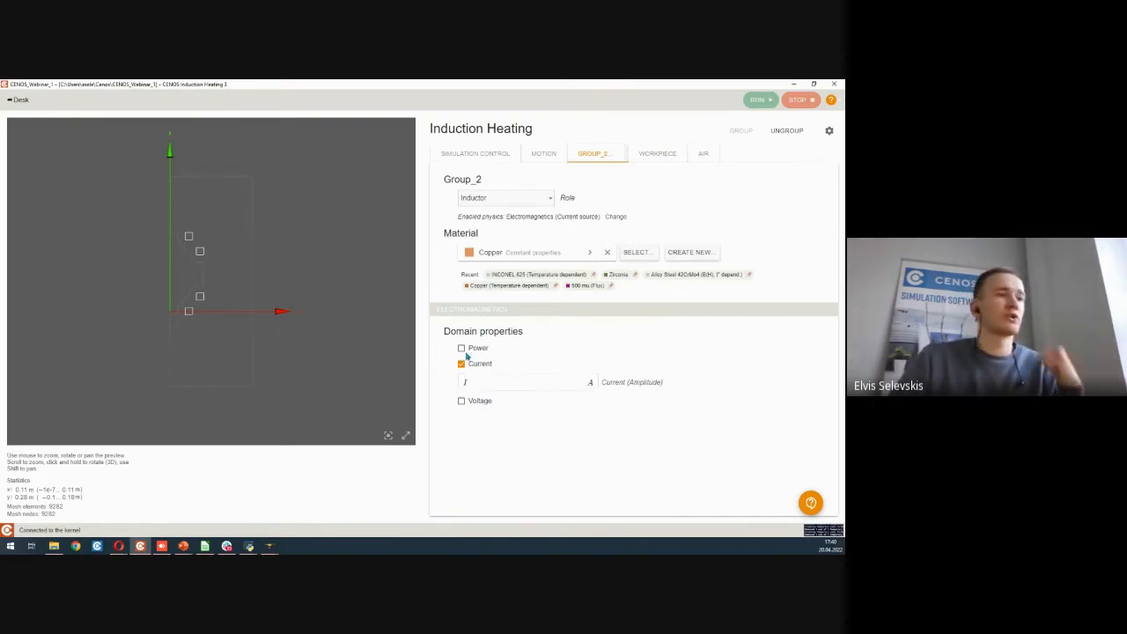
Step: Set the current amplitude of the grouped inductors to 5000 A
{"action": "left_click", "coordinate": [490, 382]}
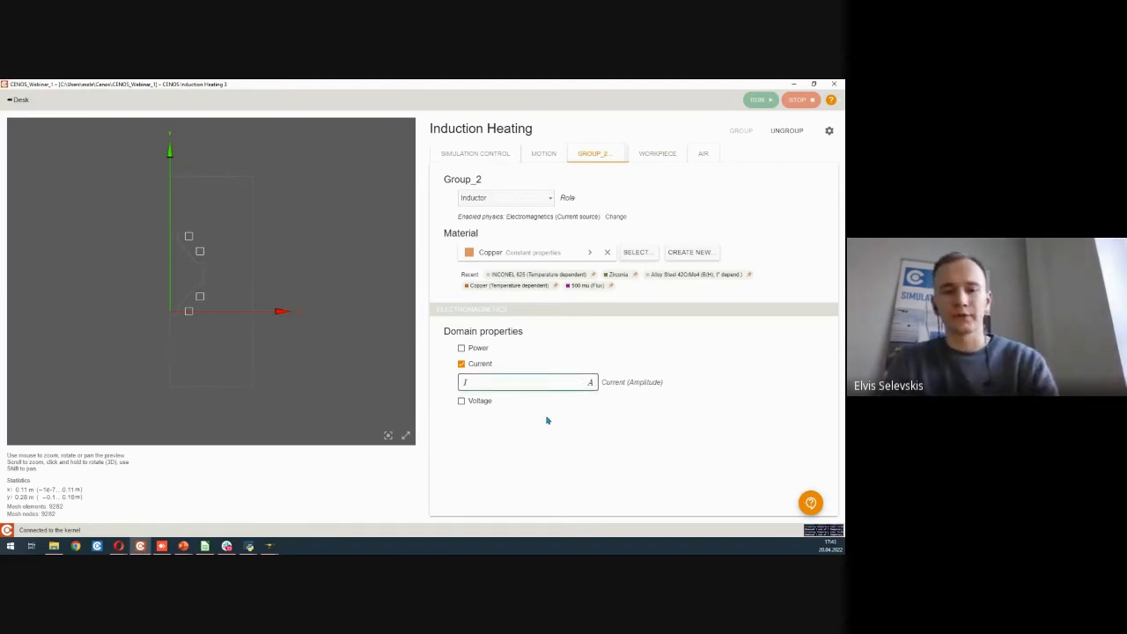
{"action": "type", "text": "3000"}
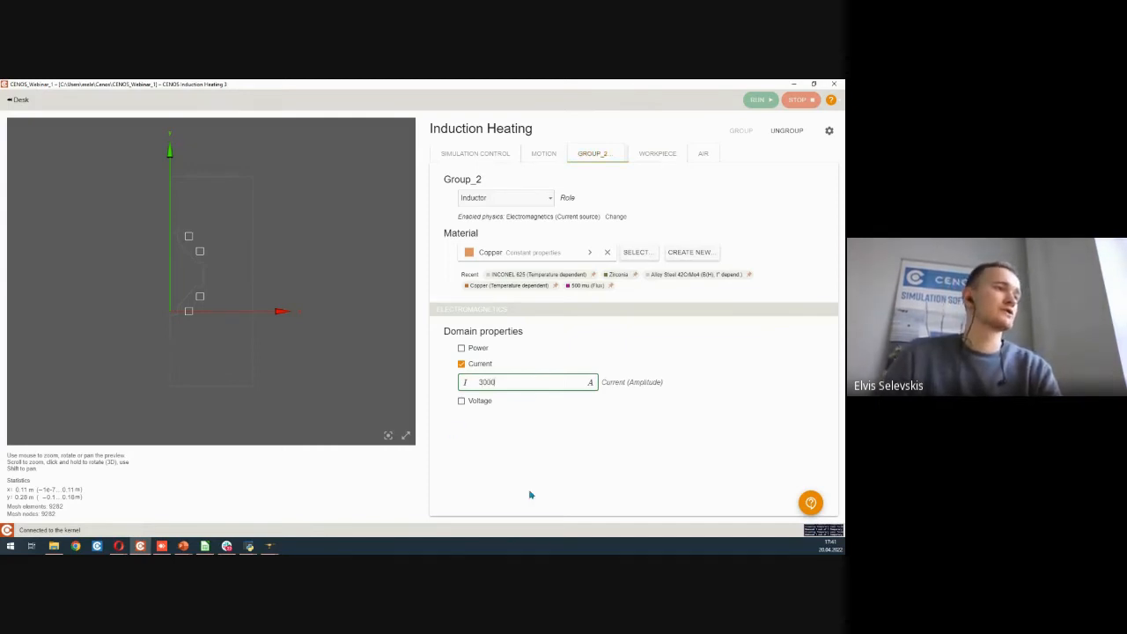
{"action": "key", "text": "ctrl+a"}
{"action": "type", "text": "500"}
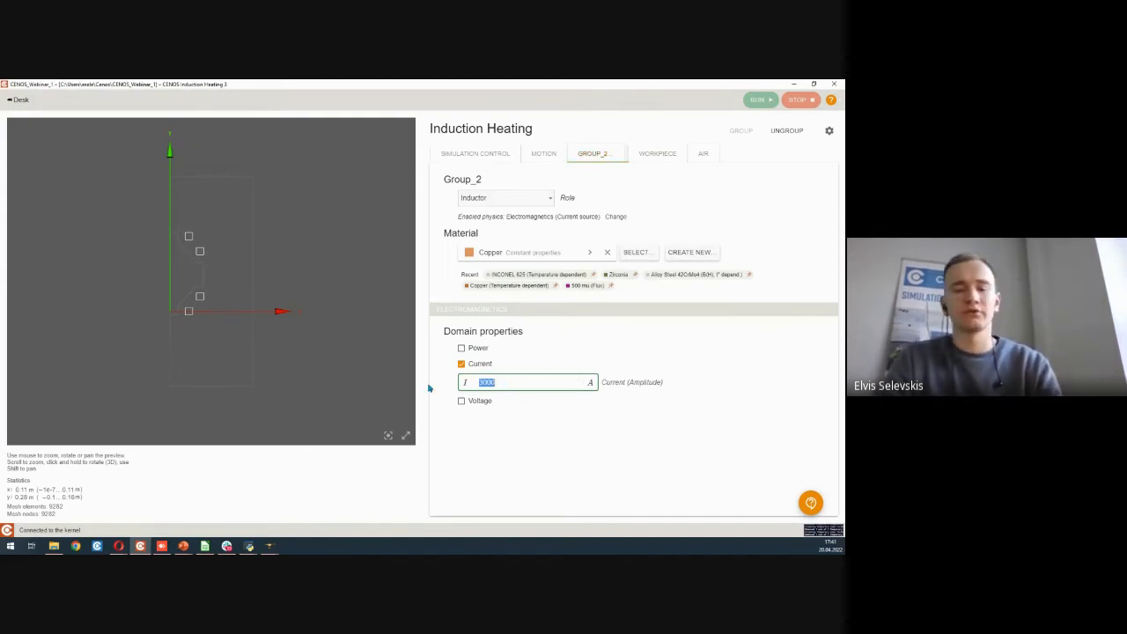
{"action": "type", "text": "0"}
{"action": "left_click", "coordinate": [607, 429]}
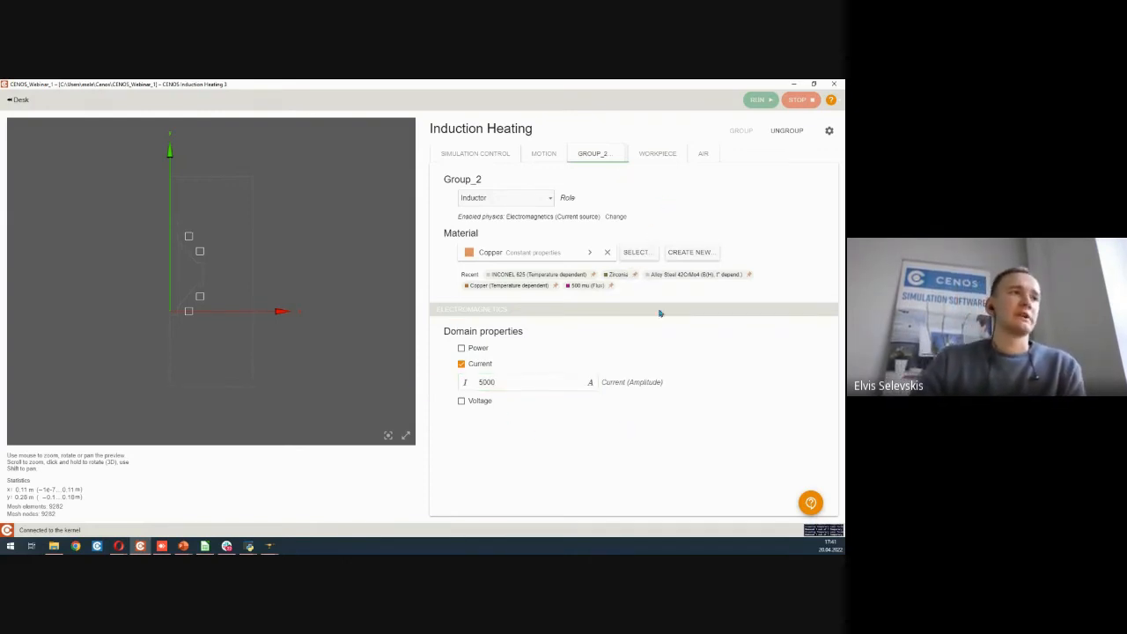
Step: Give the workpiece domain the Workpiece role and the material Alloy Steel 42CrMo4 (B(H), t° depend.)
{"action": "left_click", "coordinate": [658, 155]}
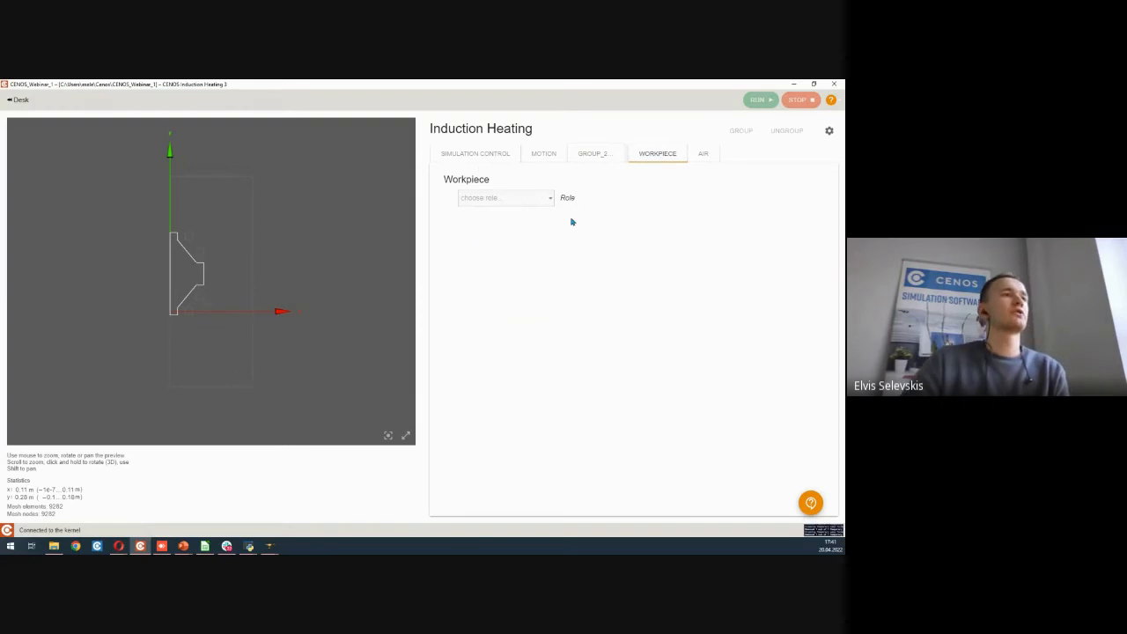
{"action": "left_click", "coordinate": [520, 203]}
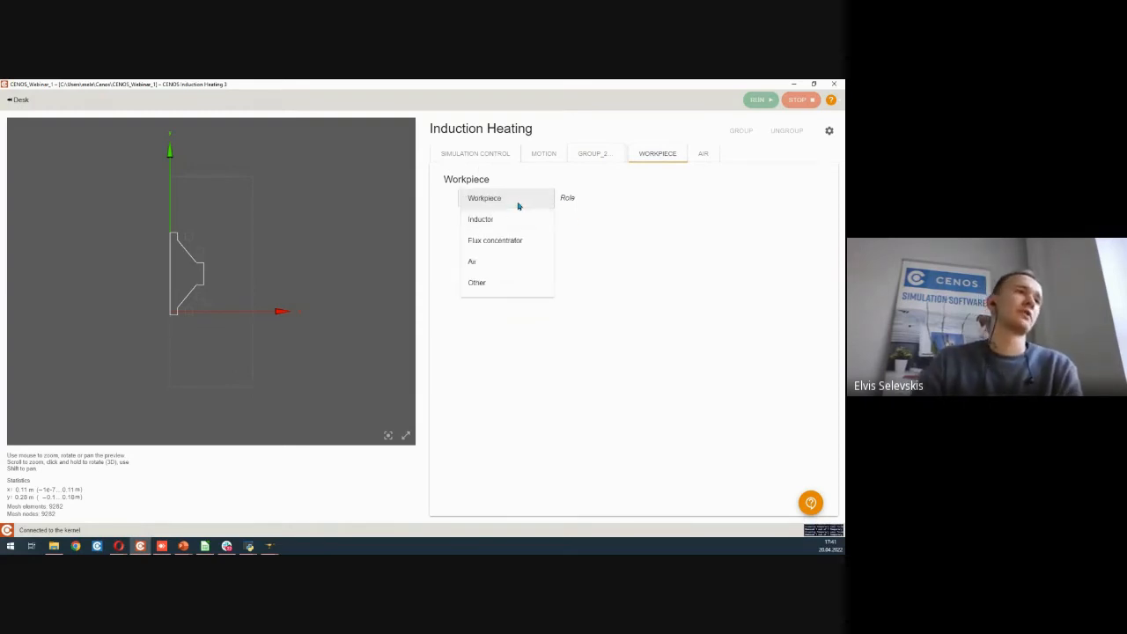
{"action": "left_click", "coordinate": [513, 202]}
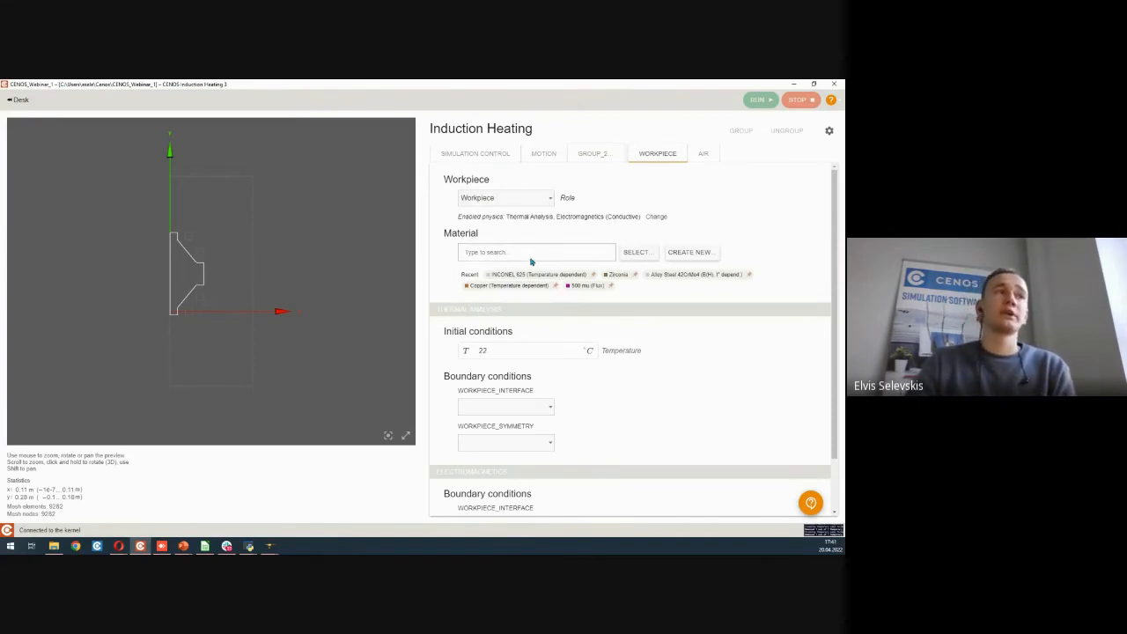
{"action": "left_click", "coordinate": [533, 256]}
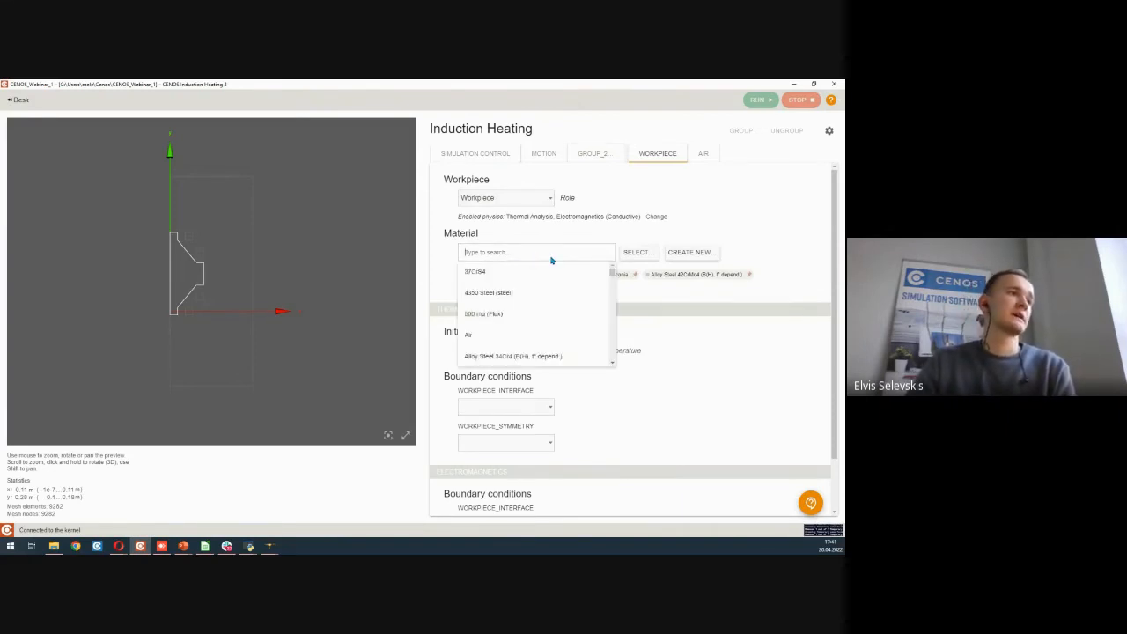
{"action": "type", "text": "42"}
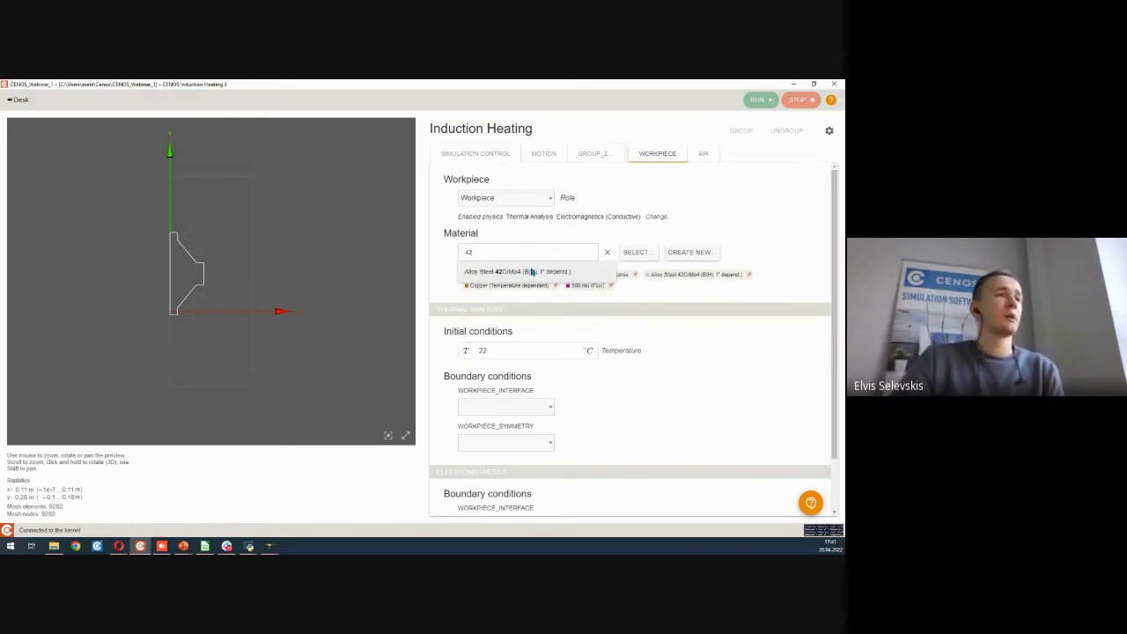
{"action": "left_click", "coordinate": [532, 272]}
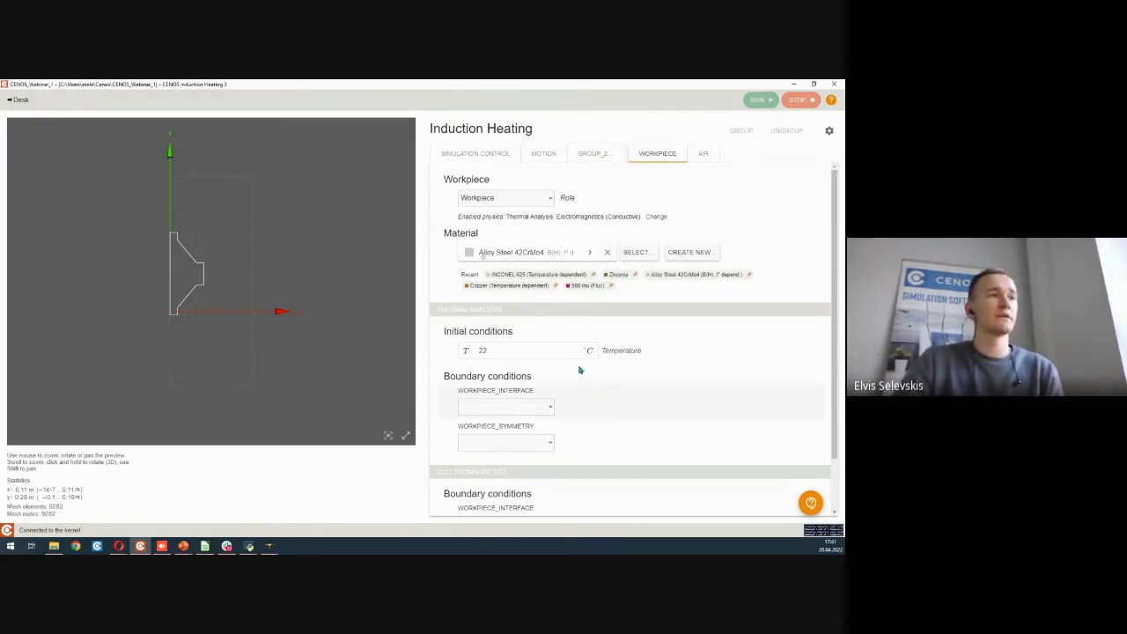
Step: Try an initial temperature of 200 °C for the workpiece and set it back to 22 °C
{"action": "scroll", "coordinate": [582, 374], "scroll_direction": "down", "scroll_amount": 1}
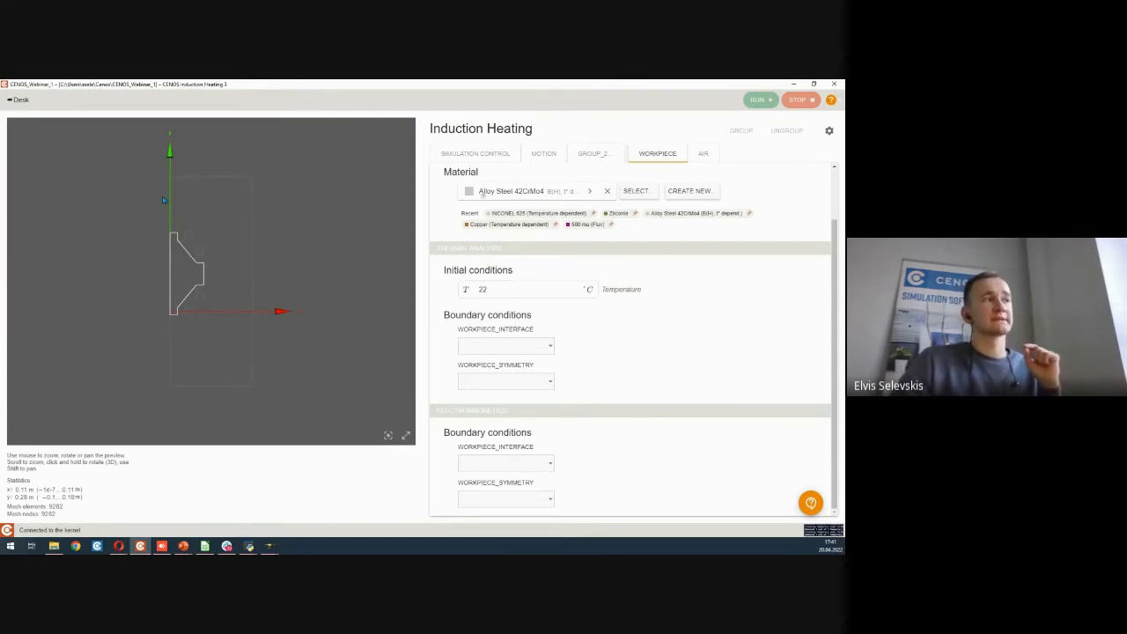
{"action": "double_click", "coordinate": [481, 293]}
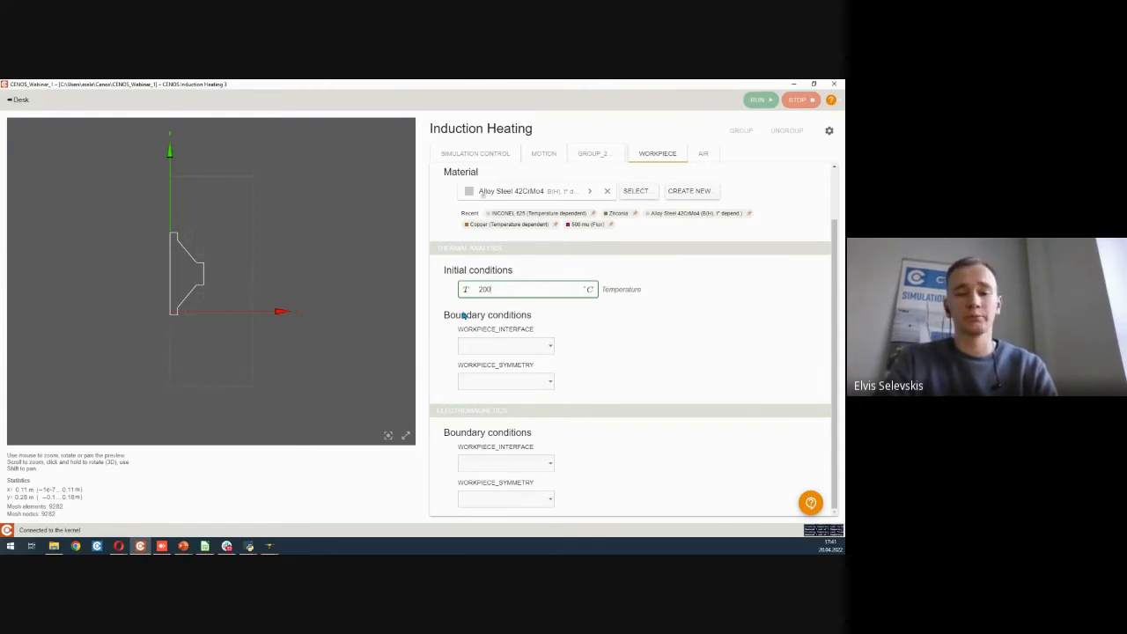
{"action": "type", "text": "22"}
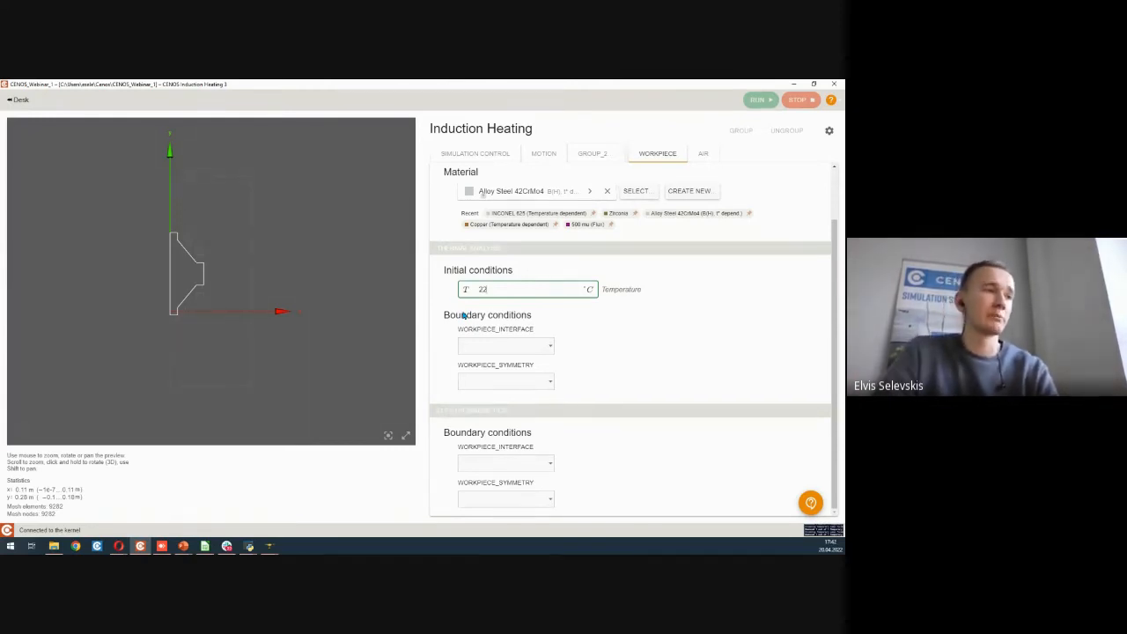
Step: Set the workpiece symmetry boundary to Adiabatic for the thermal analysis and to Symmetry axis for the electromagnetics
{"action": "left_click", "coordinate": [445, 298]}
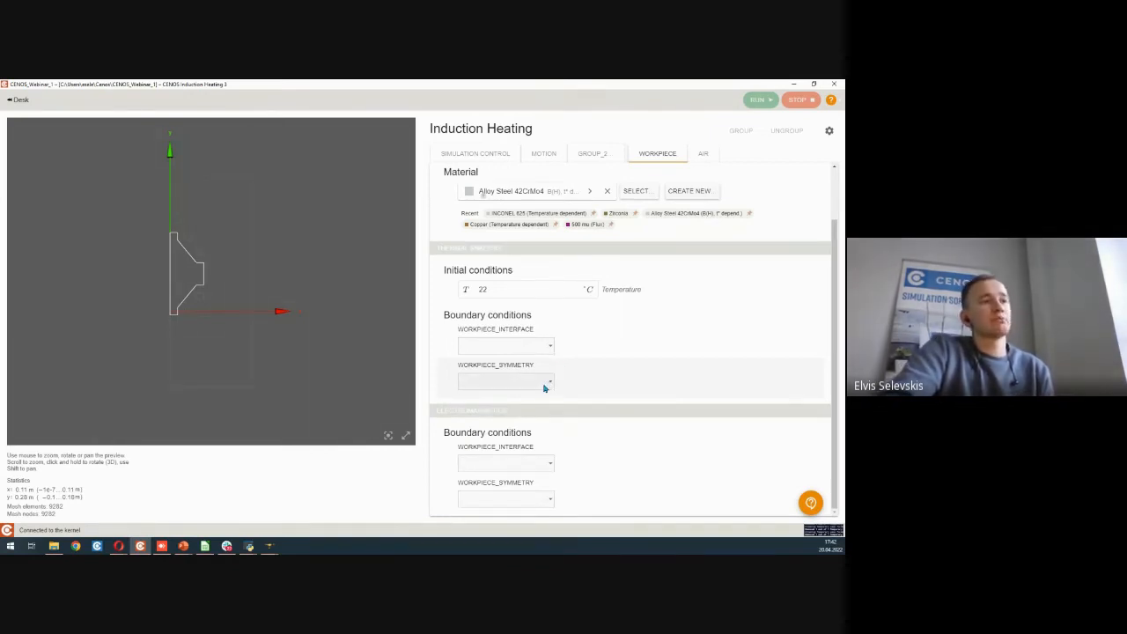
{"action": "left_click", "coordinate": [471, 383]}
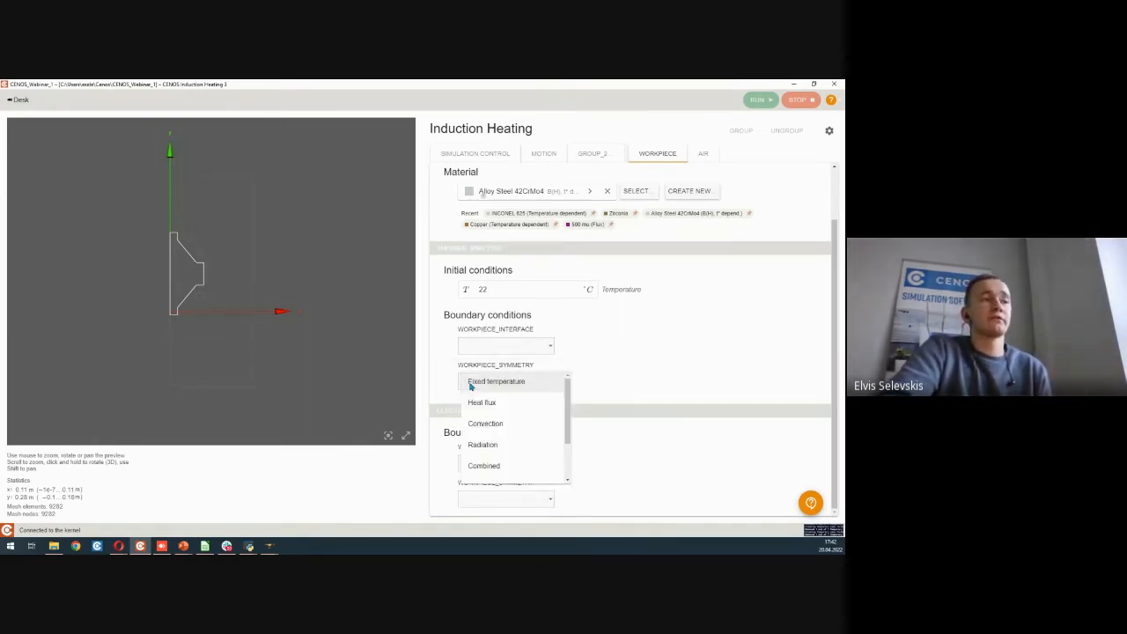
{"action": "scroll", "coordinate": [501, 423], "scroll_direction": "down", "scroll_amount": 1}
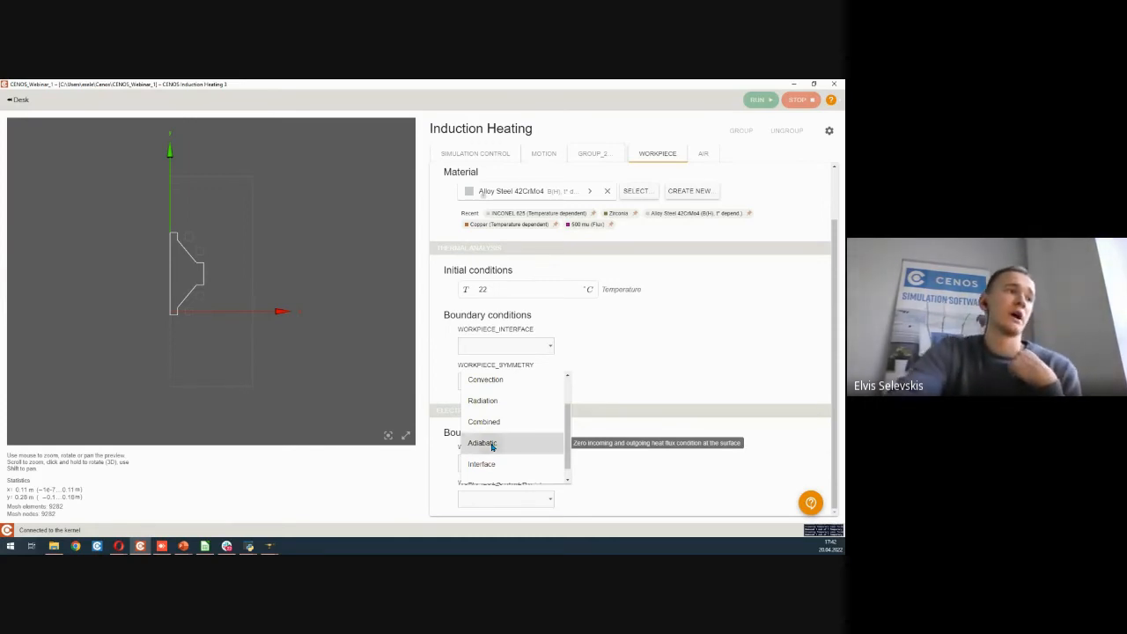
{"action": "left_click", "coordinate": [492, 444]}
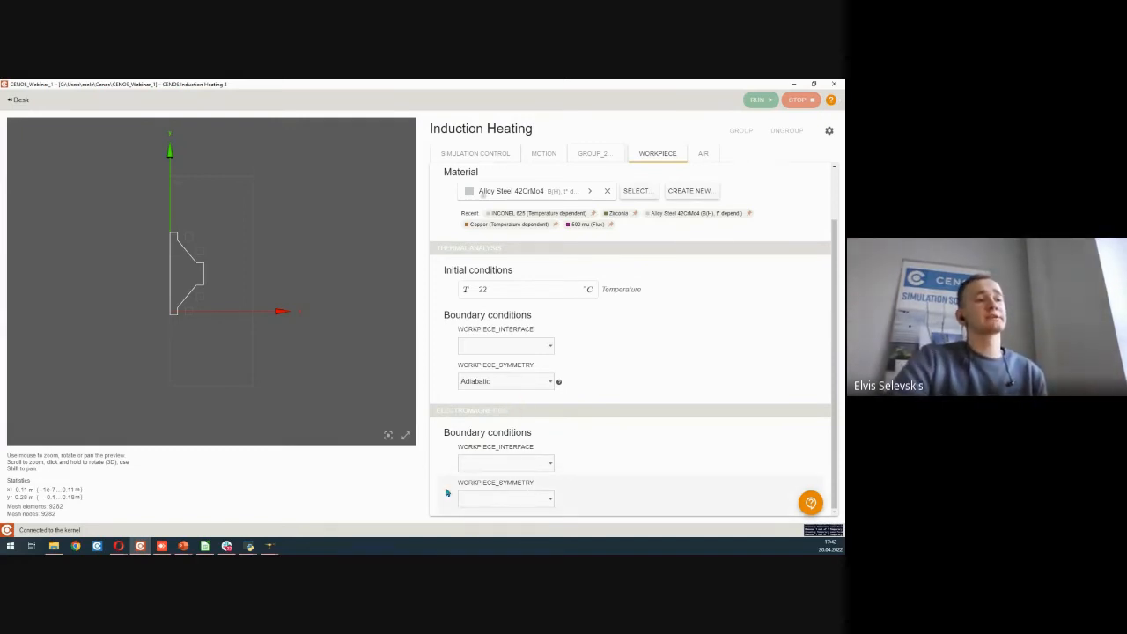
{"action": "left_click", "coordinate": [543, 498]}
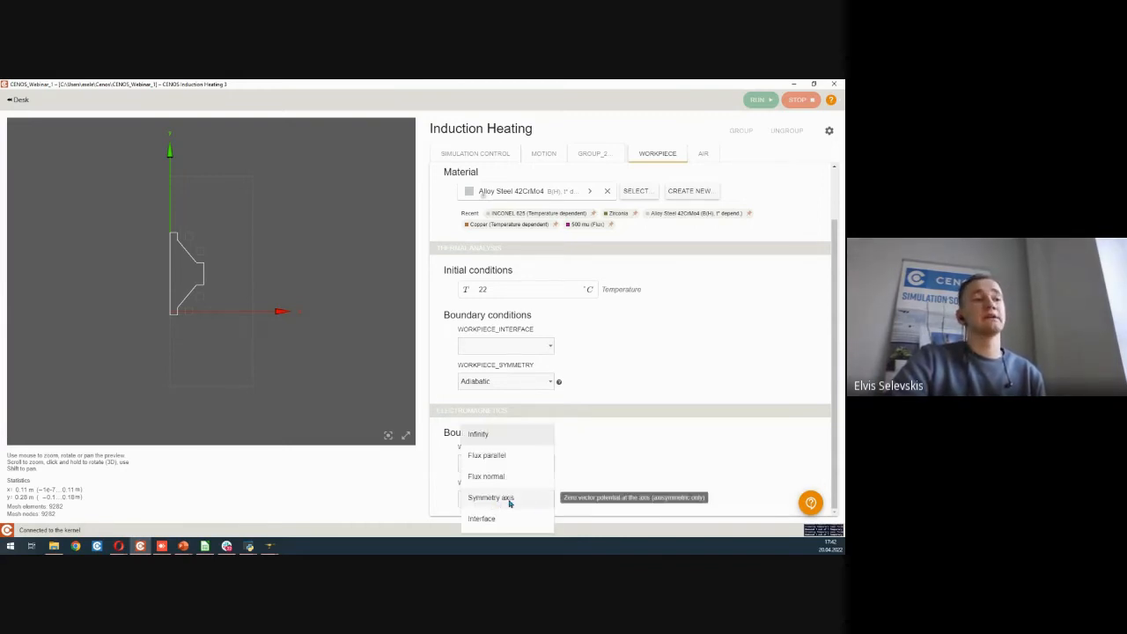
{"action": "left_click", "coordinate": [509, 500]}
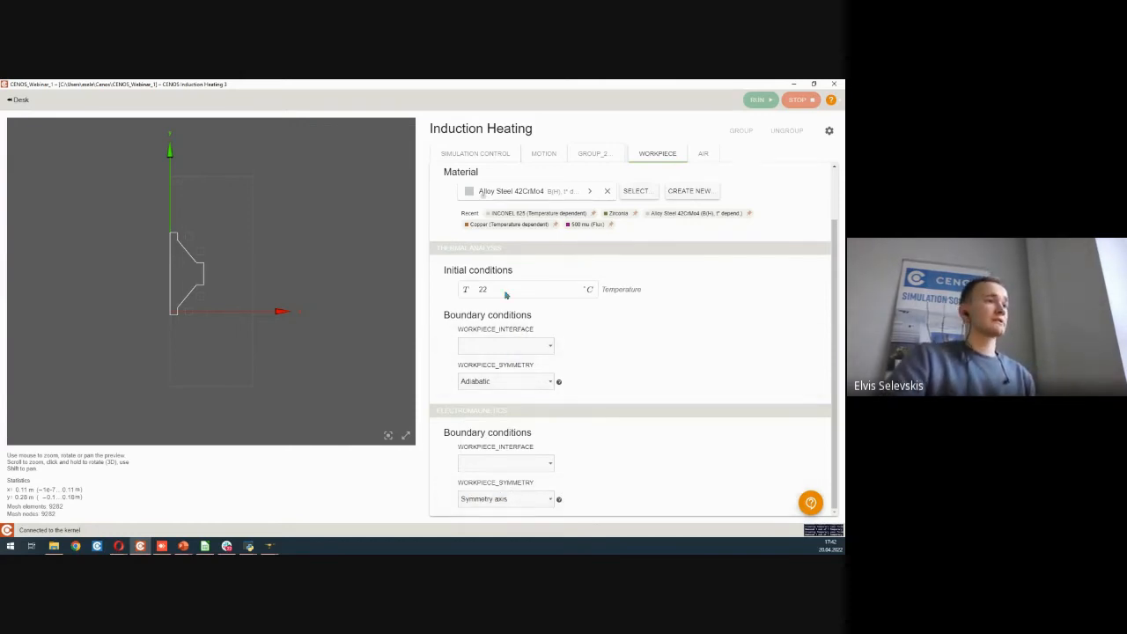
Step: Give the workpiece interface a Combined thermal boundary condition with convection and radiation enabled
{"action": "left_click", "coordinate": [495, 350]}
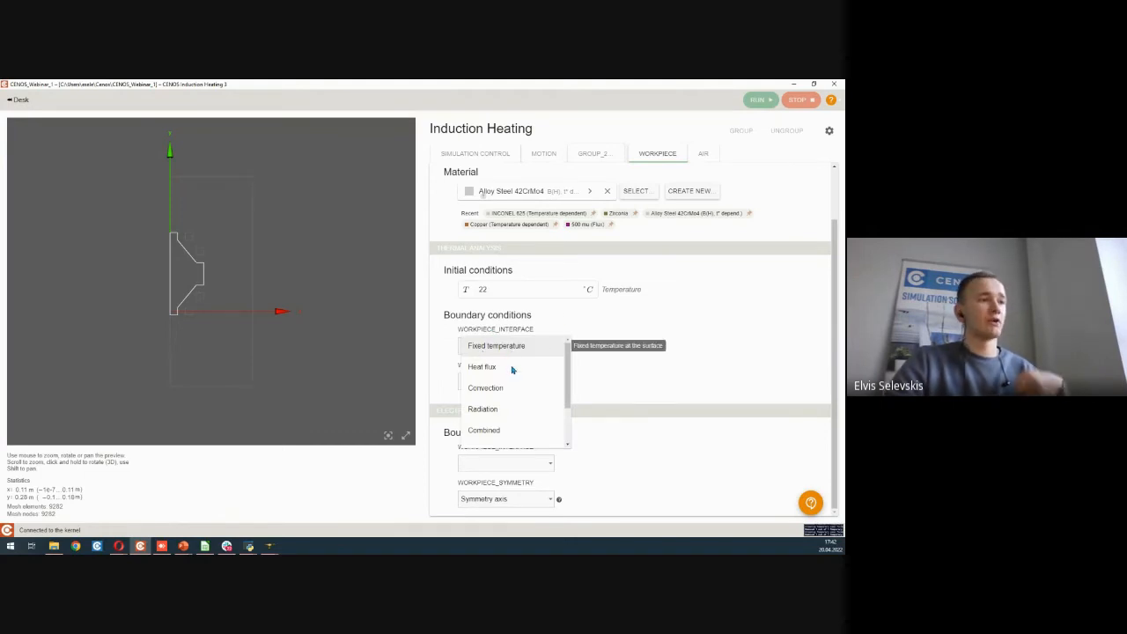
{"action": "scroll", "coordinate": [493, 384], "scroll_direction": "down", "scroll_amount": 2}
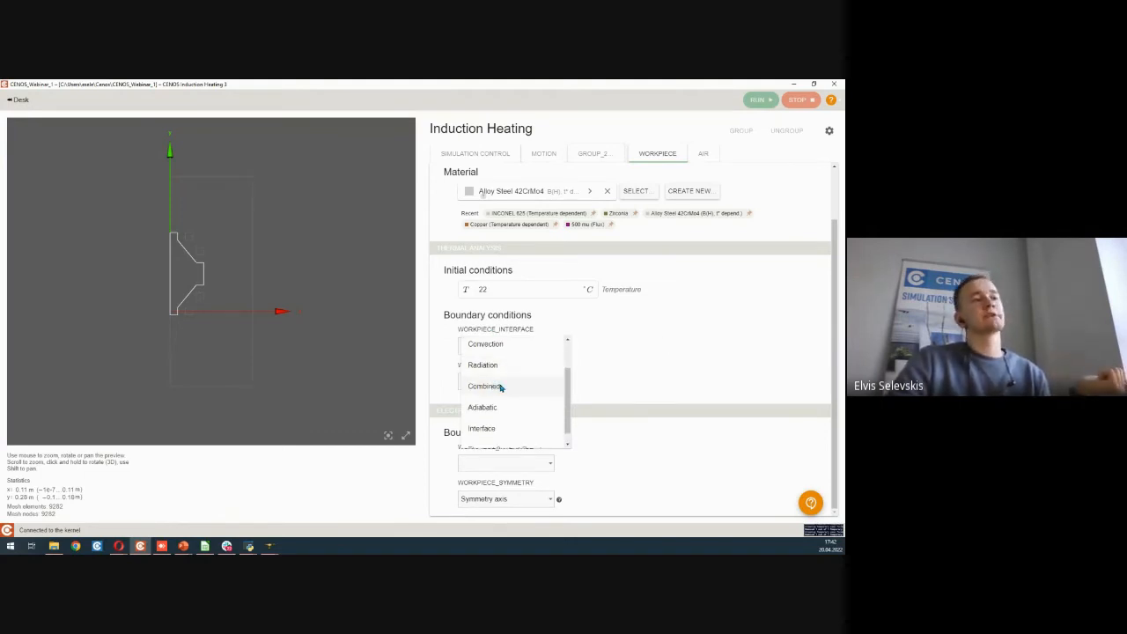
{"action": "left_click", "coordinate": [499, 387]}
{"action": "left_click", "coordinate": [578, 344]}
{"action": "left_click", "coordinate": [589, 403]}
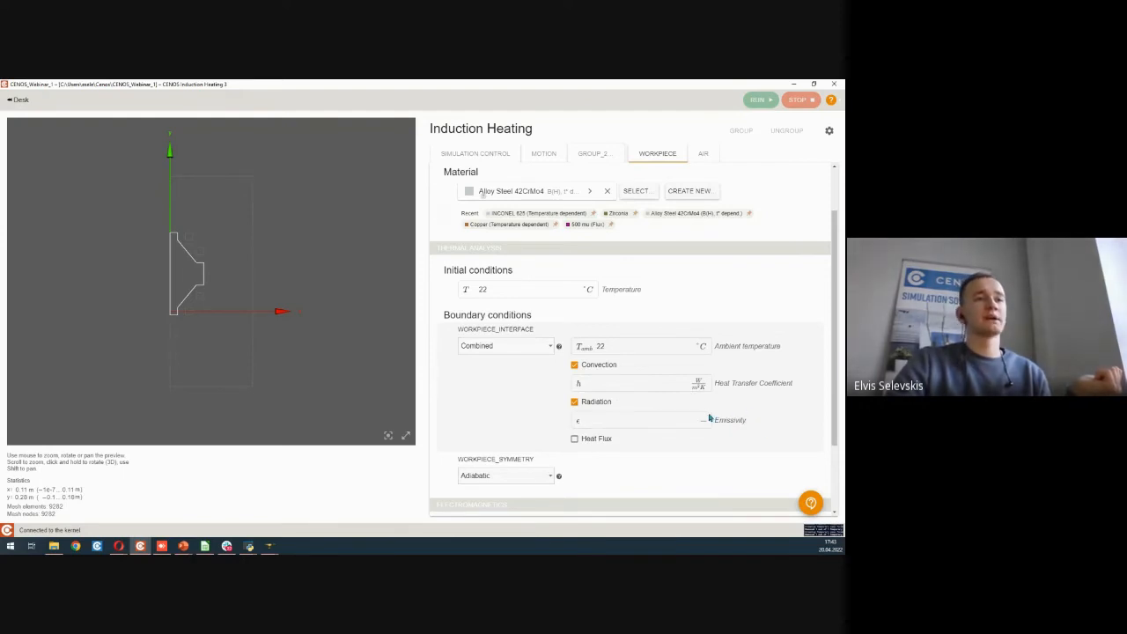
Step: Set the workpiece interface's emissivity to 0.8 and its heat transfer coefficient to 10 W/m²K
{"action": "left_click", "coordinate": [624, 425]}
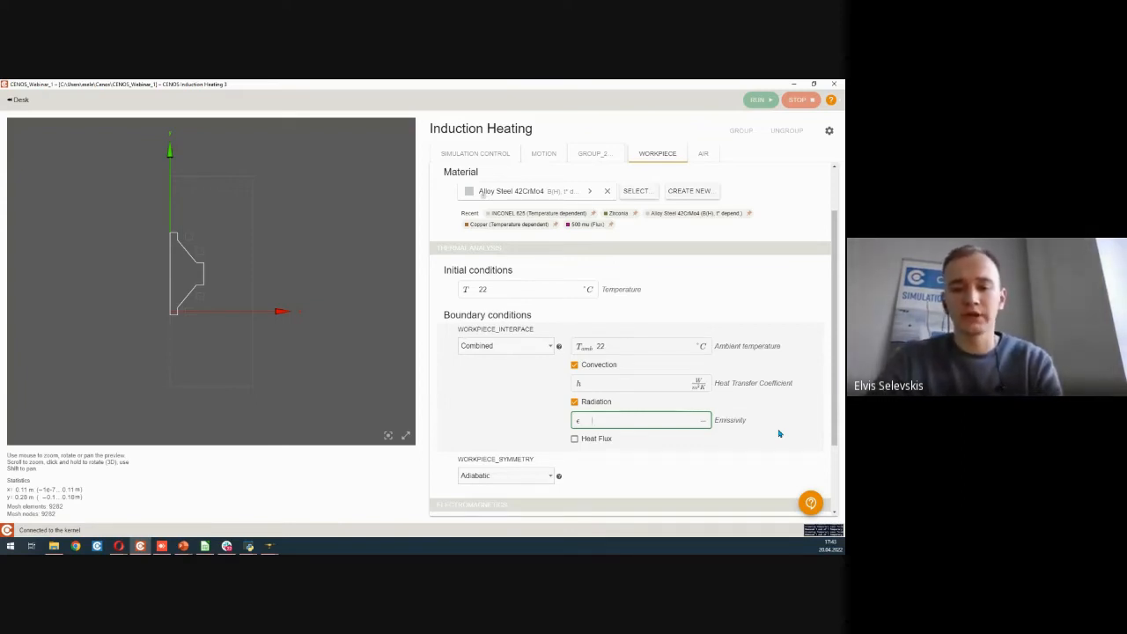
{"action": "type", "text": "0.8"}
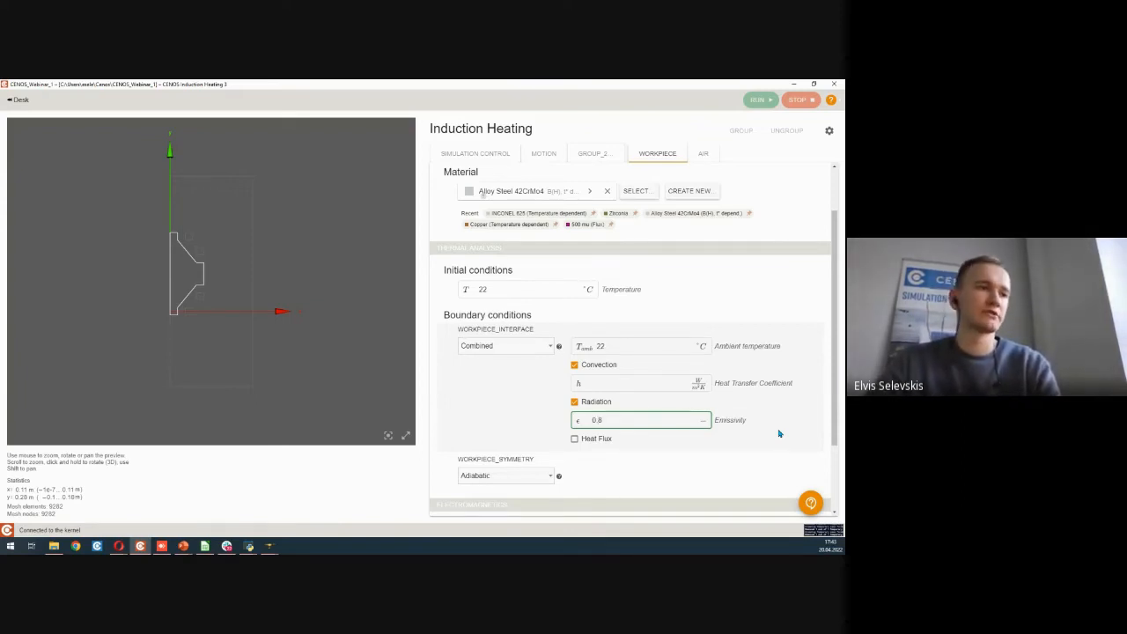
{"action": "left_click", "coordinate": [783, 422]}
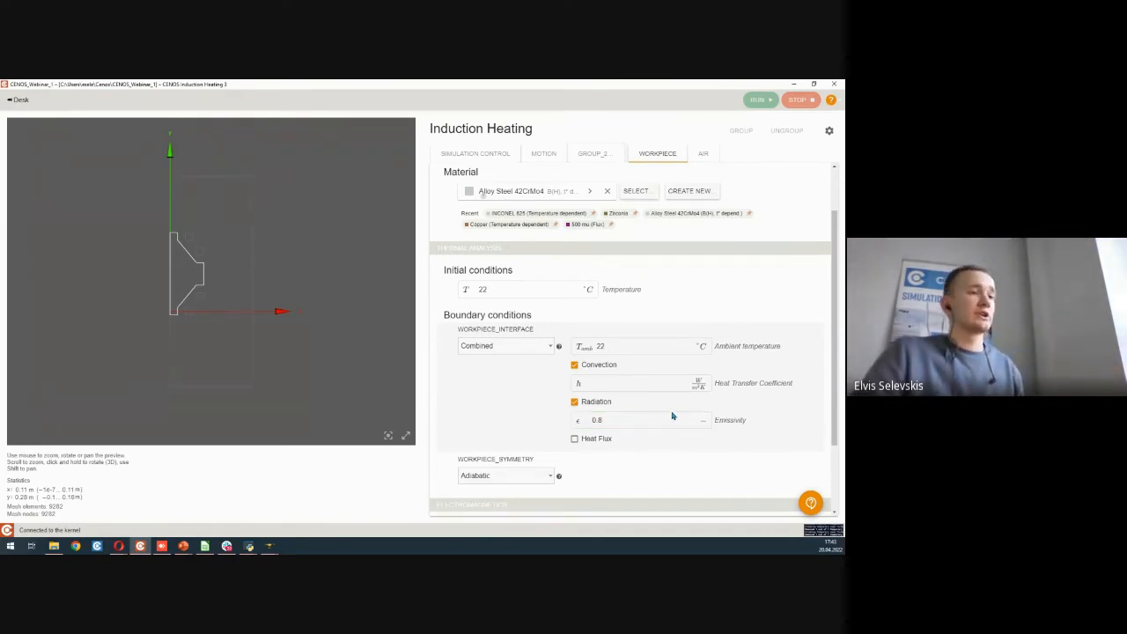
{"action": "left_click", "coordinate": [660, 387]}
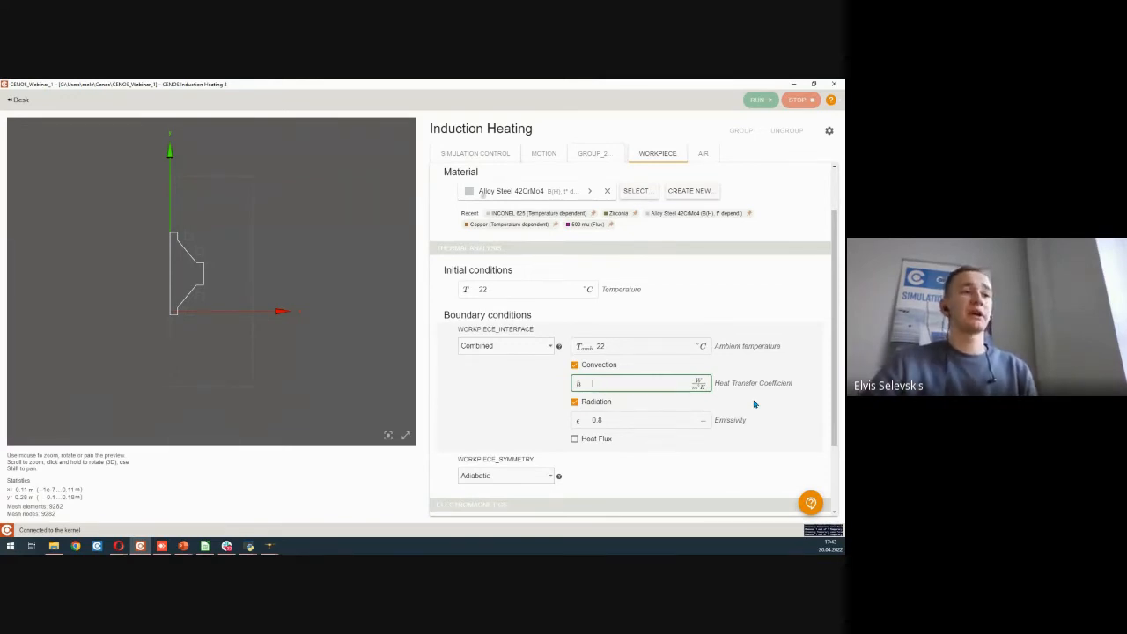
{"action": "type", "text": "10"}
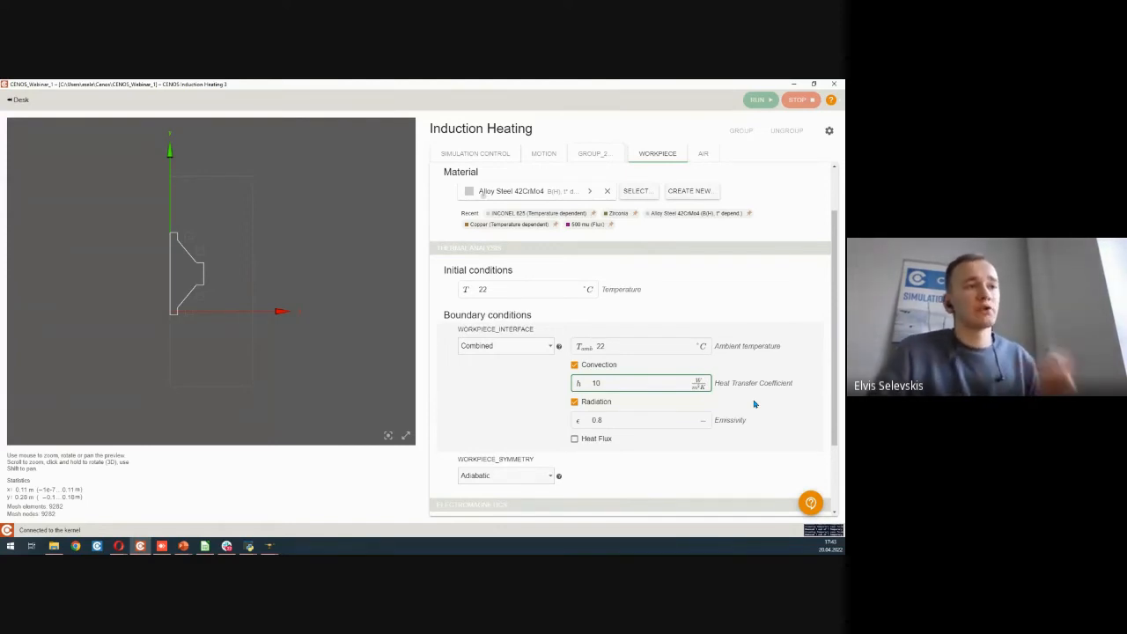
Step: Try a time-dependent table for the heat transfer coefficient, with 10 W/m²K at 0 s and 5 s
{"action": "mouse_move", "coordinate": [677, 384]}
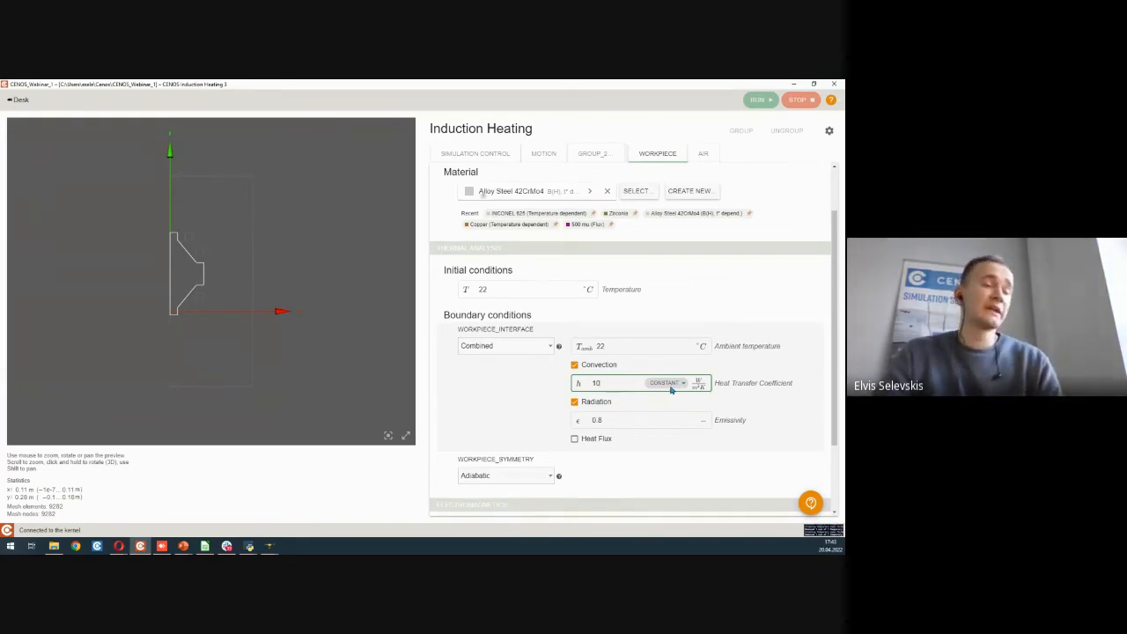
{"action": "left_click", "coordinate": [671, 384]}
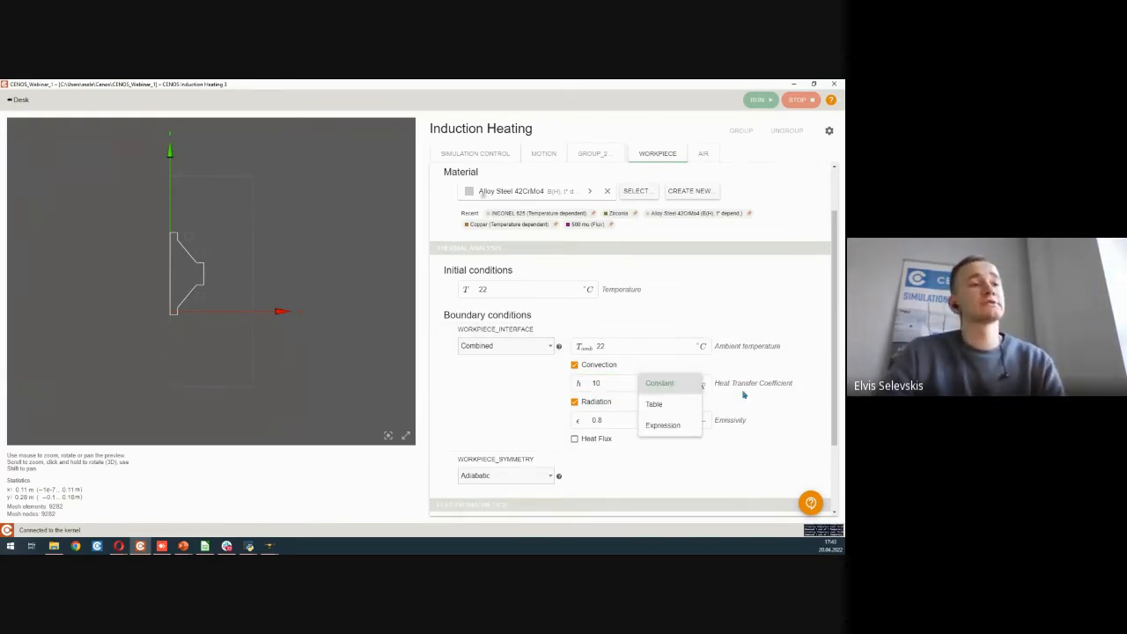
{"action": "left_click", "coordinate": [656, 404]}
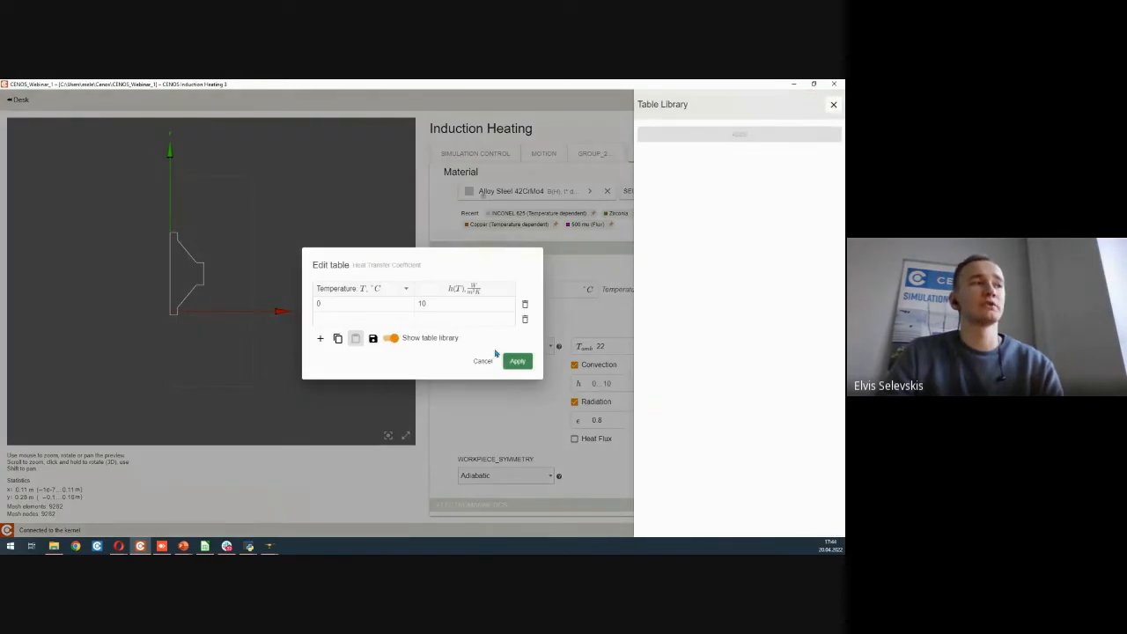
{"action": "left_click", "coordinate": [397, 291]}
{"action": "left_click", "coordinate": [373, 309]}
{"action": "left_click", "coordinate": [384, 322]}
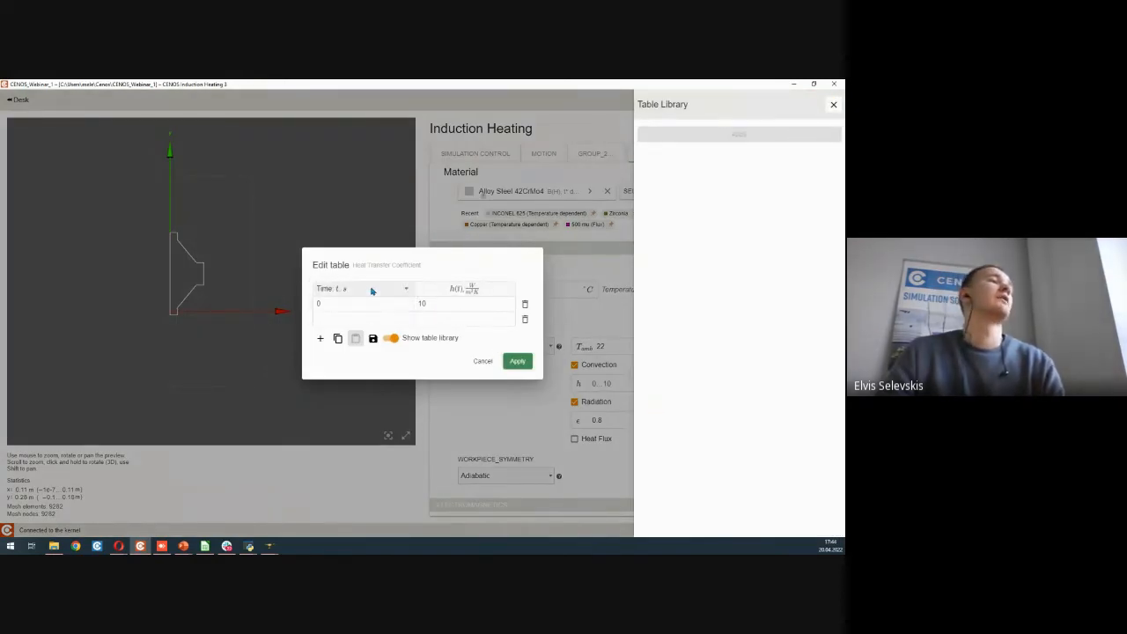
{"action": "type", "text": "5"}
{"action": "left_click", "coordinate": [458, 325]}
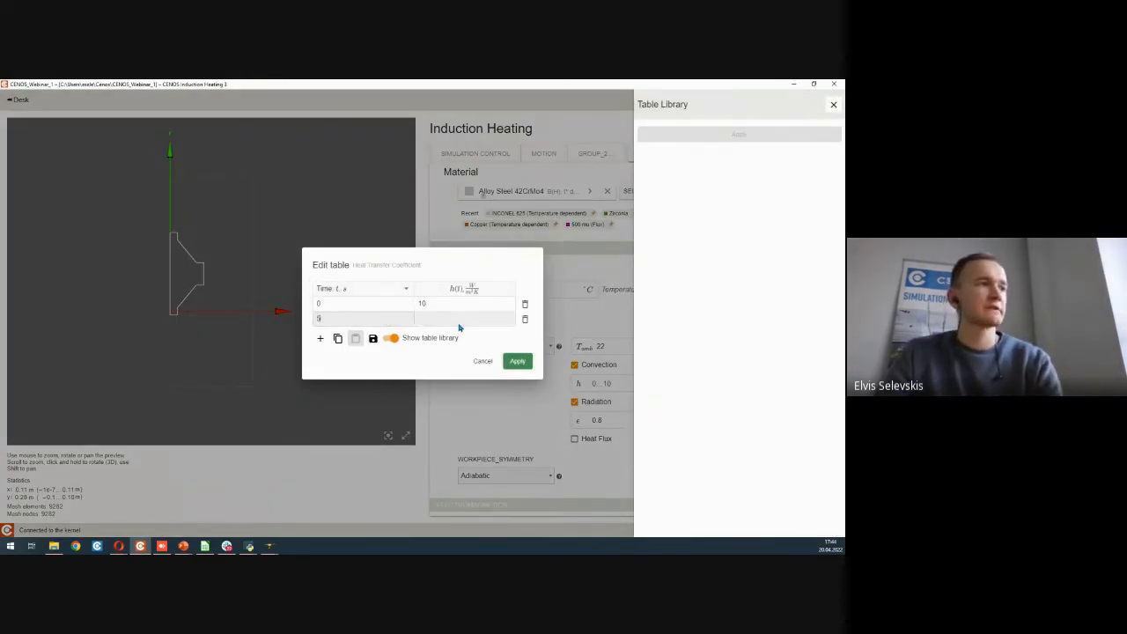
{"action": "type", "text": "10"}
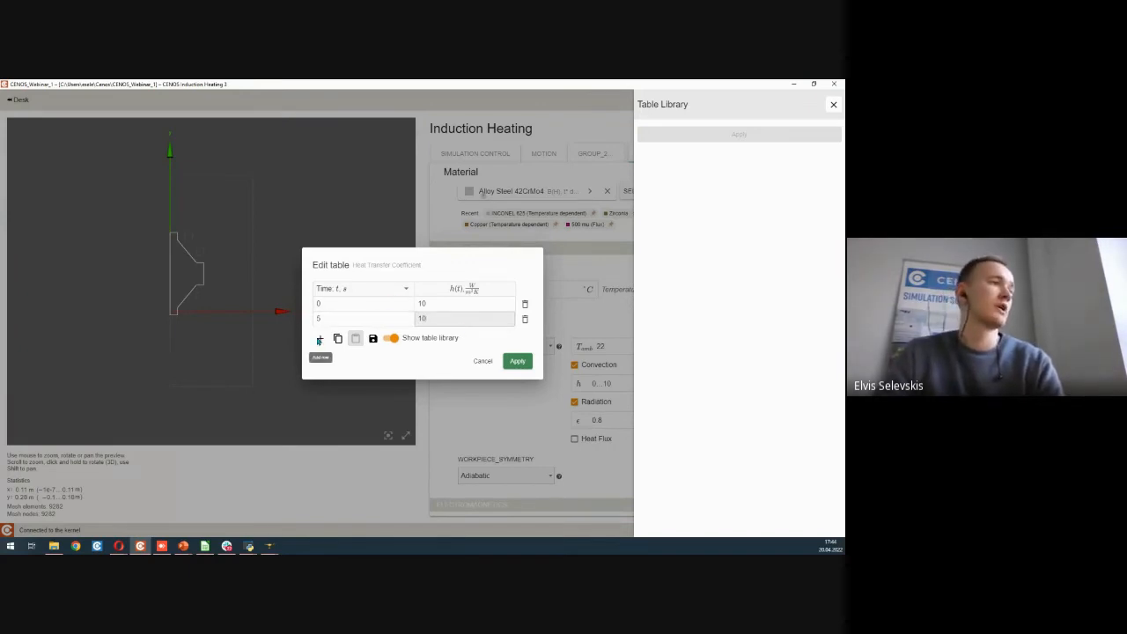
Step: Add two rows to the heat transfer coefficient table, 5000 W/m²K at 5.1 s and at 10 s
{"action": "left_click", "coordinate": [321, 338]}
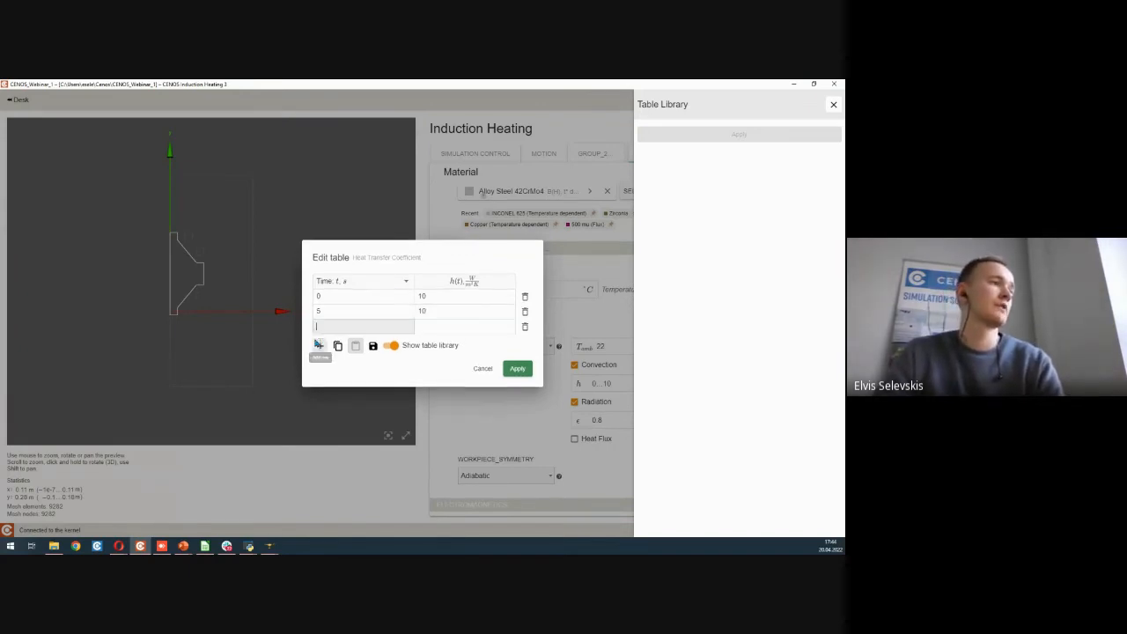
{"action": "type", "text": ".1"}
{"action": "left_click", "coordinate": [446, 330]}
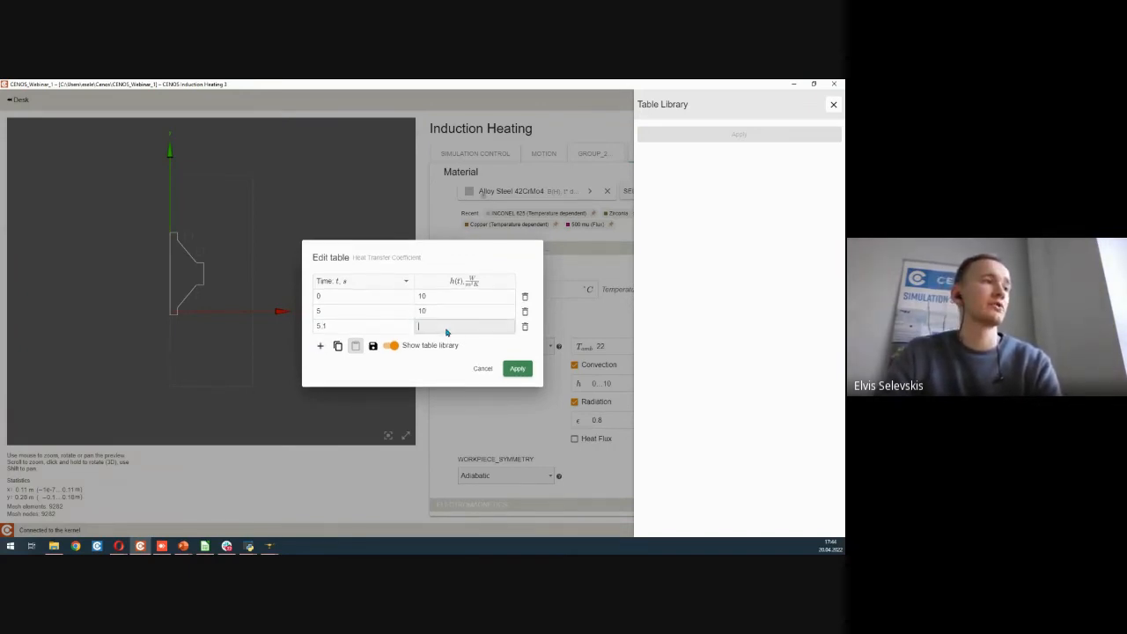
{"action": "type", "text": "5000"}
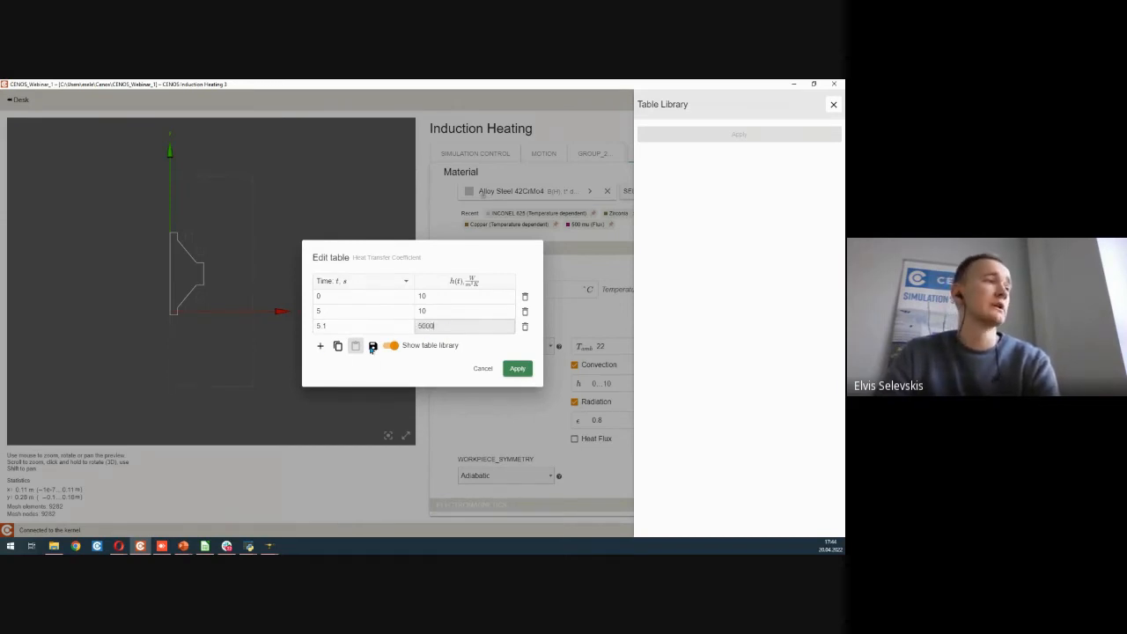
{"action": "left_click", "coordinate": [321, 346]}
{"action": "type", "text": "10"}
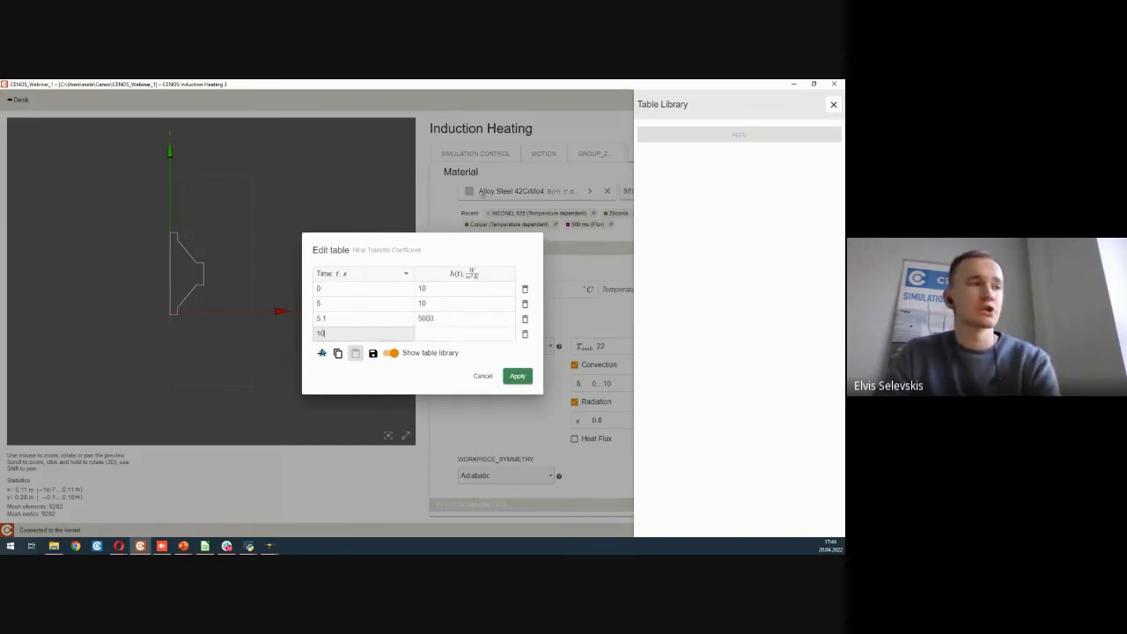
{"action": "left_click", "coordinate": [430, 335]}
{"action": "type", "text": "5000"}
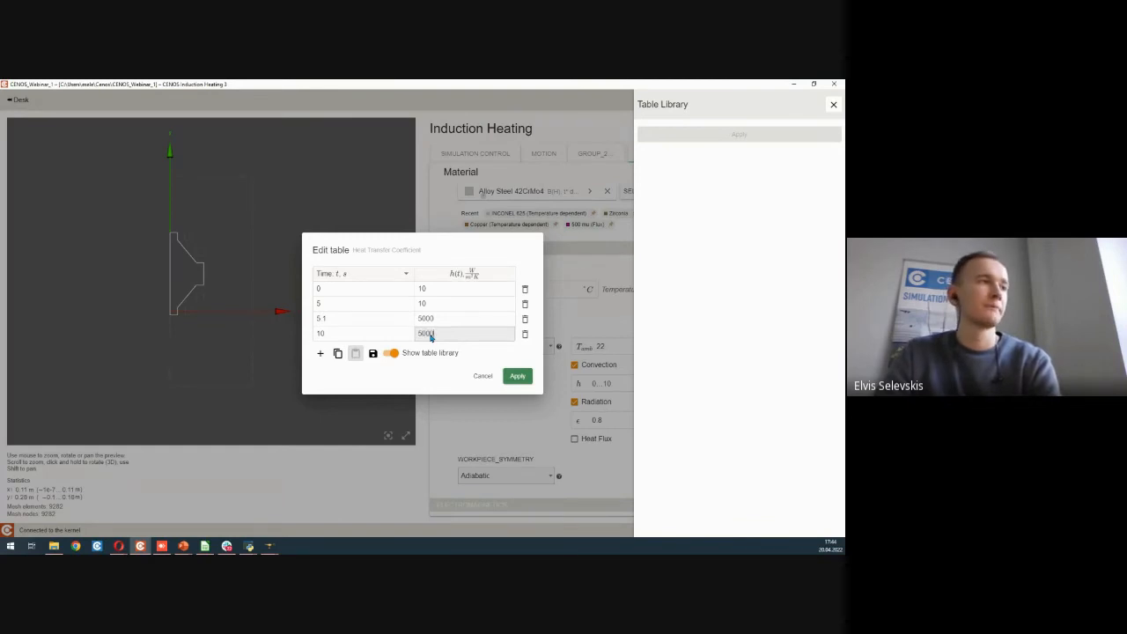
Step: Apply the table to the heat transfer coefficient and switch the coefficient back to a constant
{"action": "left_click", "coordinate": [443, 305]}
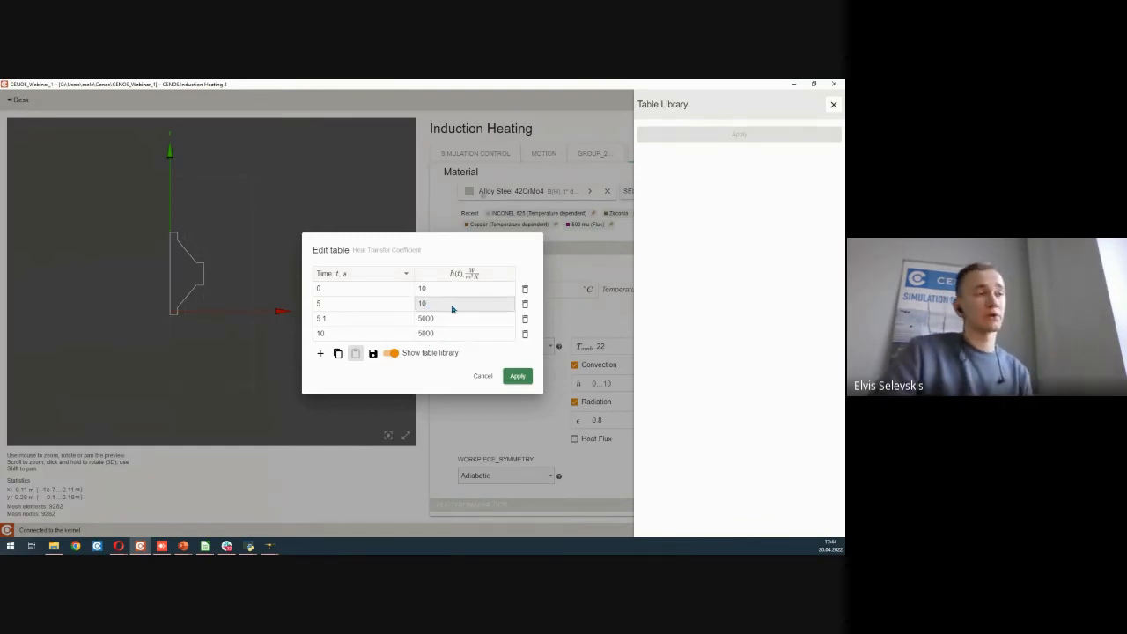
{"action": "left_click", "coordinate": [833, 105]}
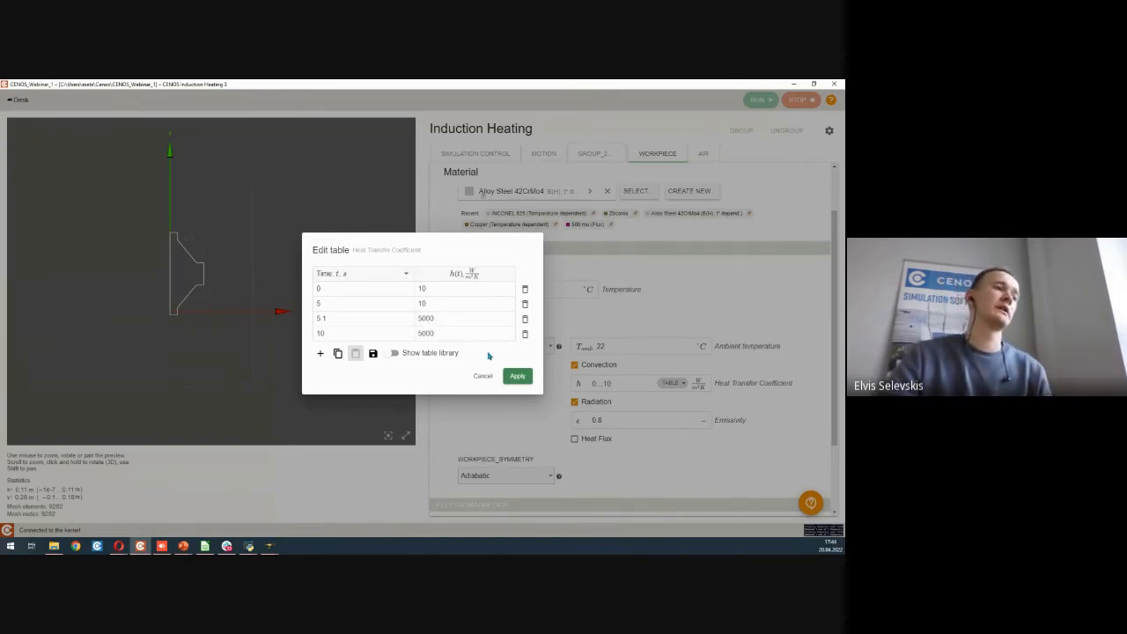
{"action": "left_click", "coordinate": [527, 379]}
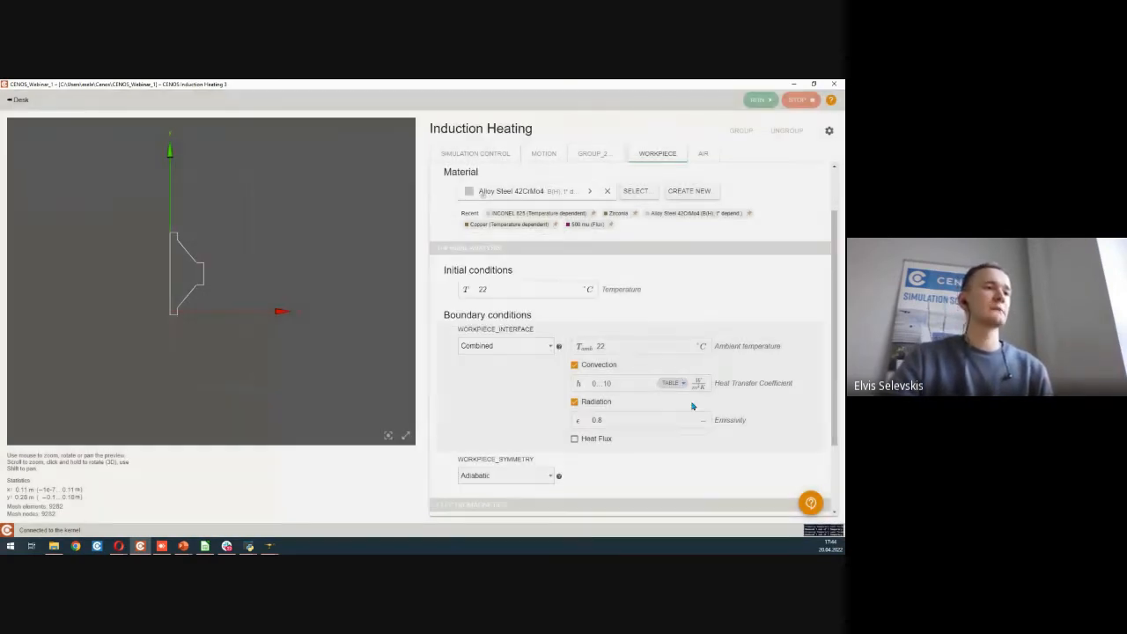
{"action": "left_click", "coordinate": [673, 384]}
{"action": "left_click", "coordinate": [675, 359]}
Step: Set the electromagnetic boundary condition of the workpiece interface to Interface
{"action": "scroll", "coordinate": [561, 379], "scroll_direction": "down", "scroll_amount": 2}
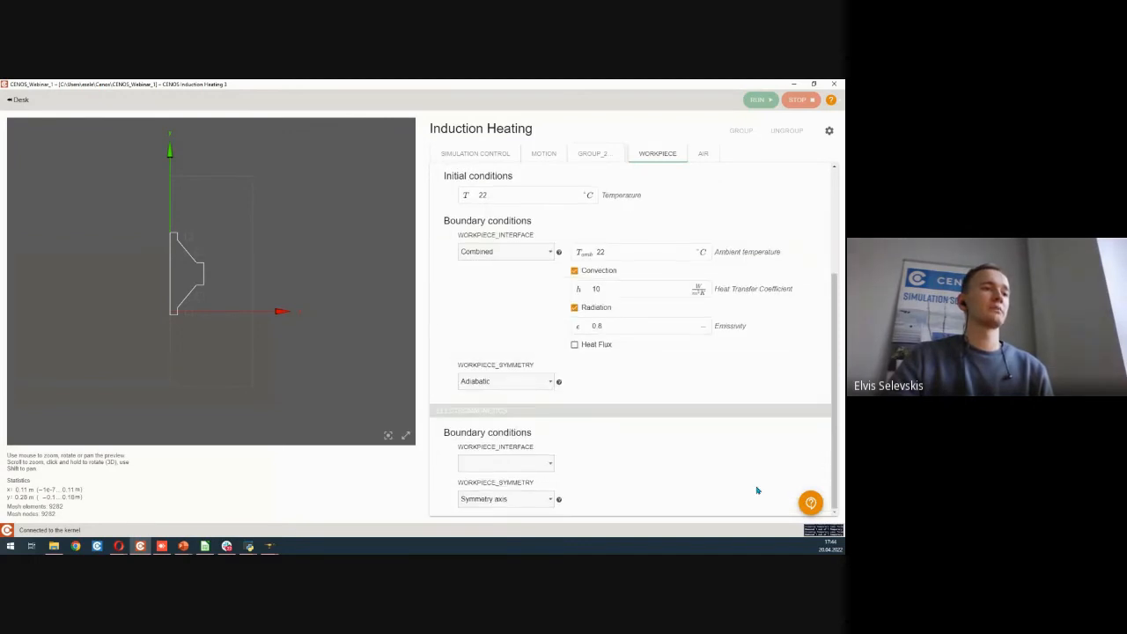
{"action": "left_click", "coordinate": [520, 467]}
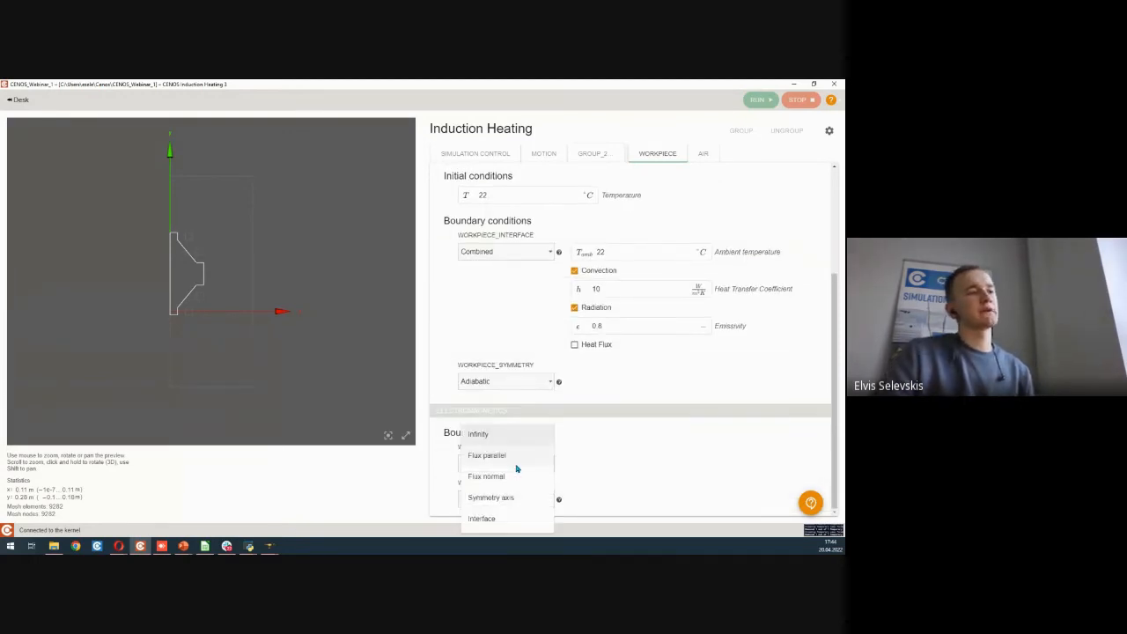
{"action": "left_click", "coordinate": [519, 519]}
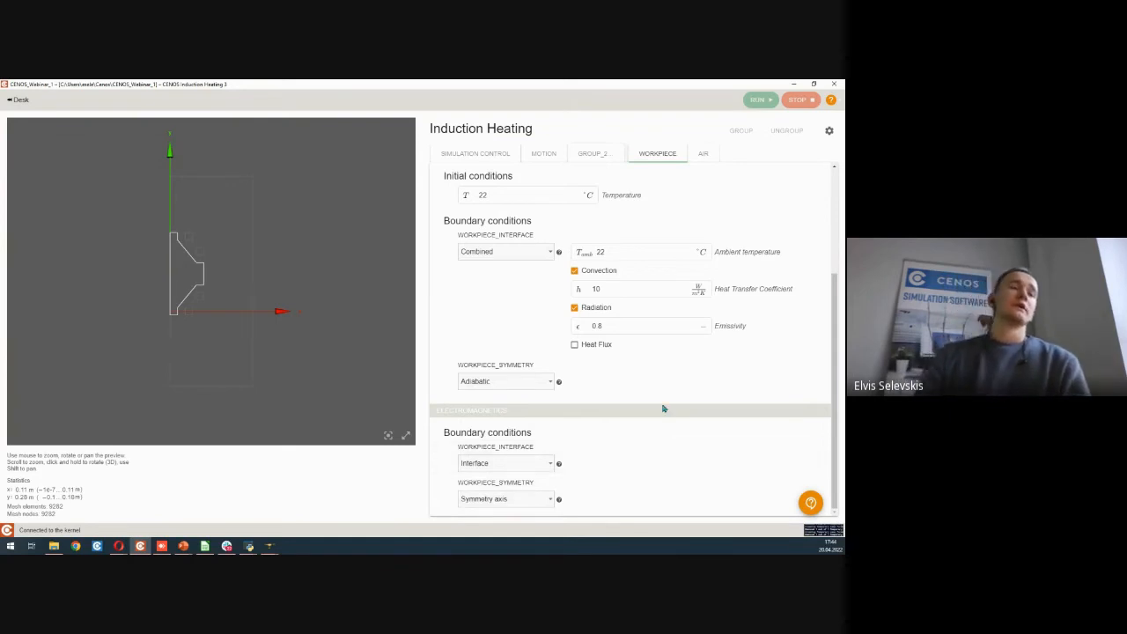
Step: Assign the Air role to the air domain
{"action": "left_click", "coordinate": [702, 153]}
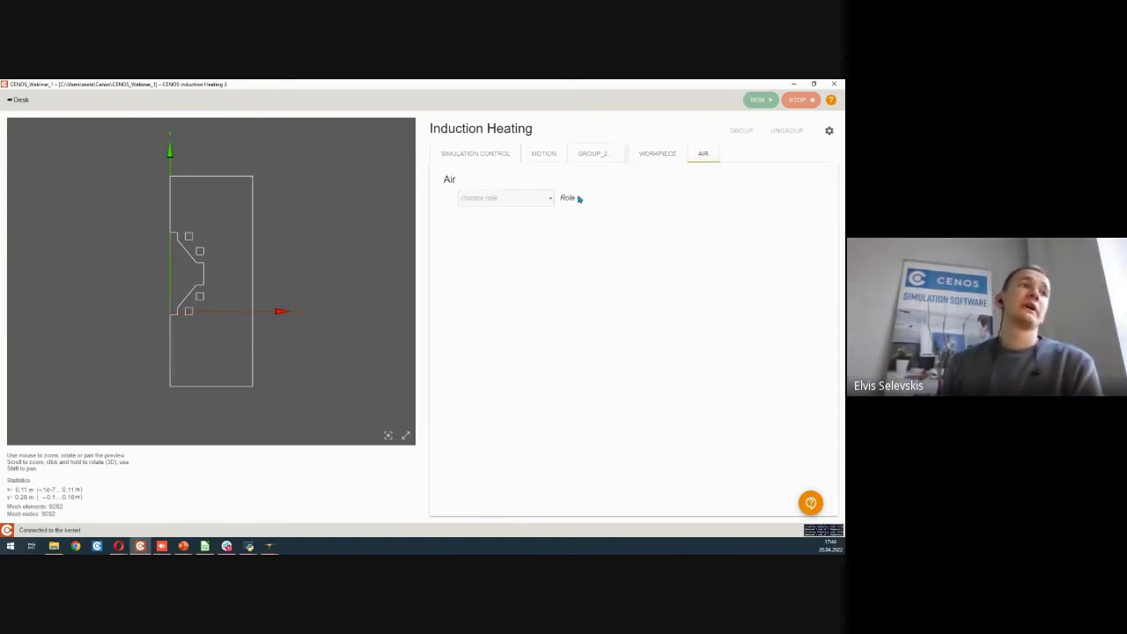
{"action": "left_click", "coordinate": [503, 205]}
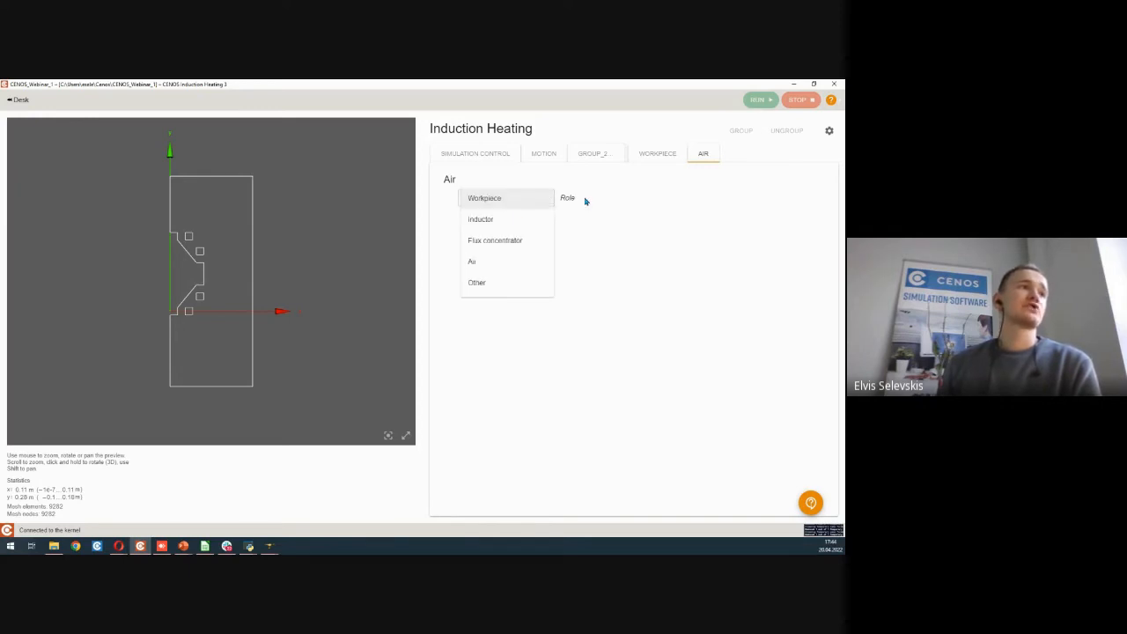
{"action": "left_click", "coordinate": [485, 270]}
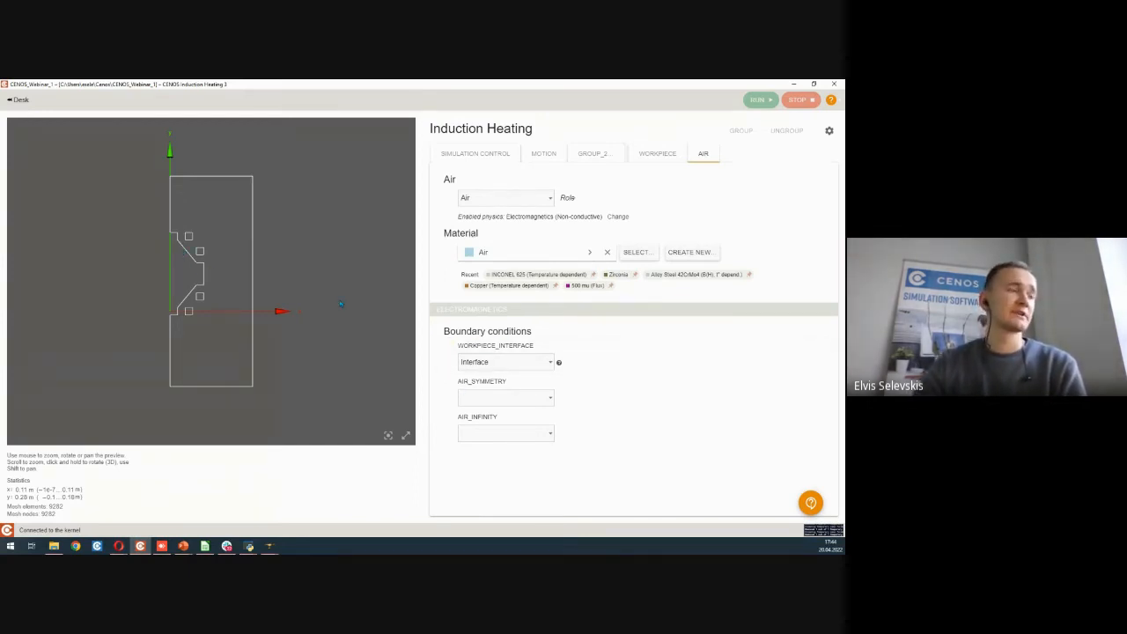
Step: Set the air domain's electromagnetic boundary conditions to Symmetry axis for AIR_SYMMETRY and Infinity for AIR_INFINITY
{"action": "left_click", "coordinate": [511, 402]}
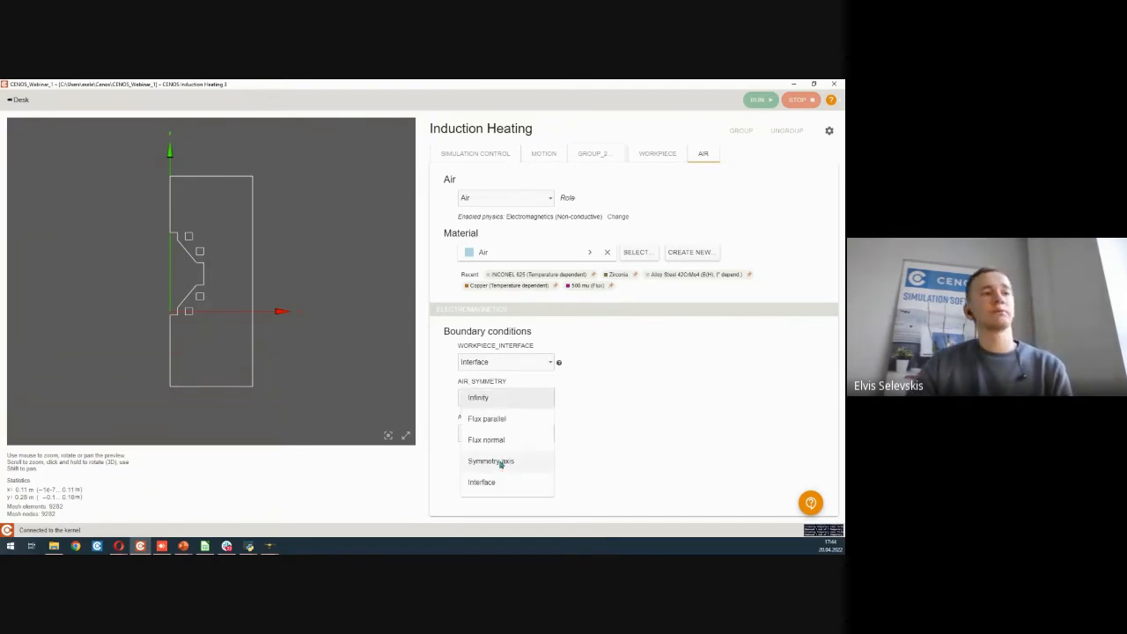
{"action": "left_click", "coordinate": [517, 461]}
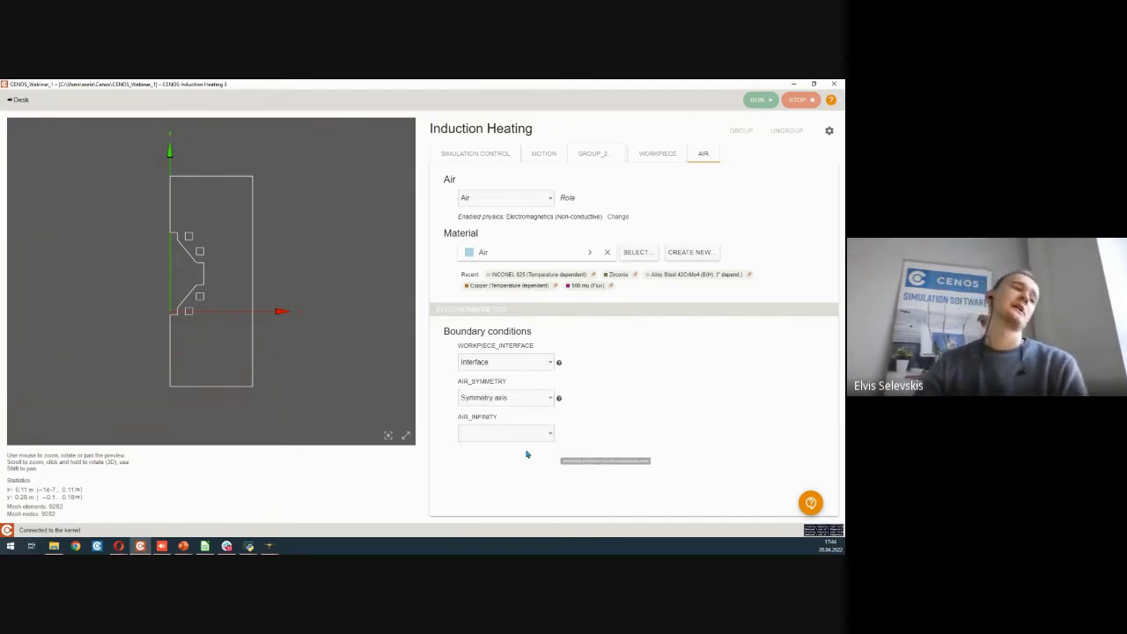
{"action": "left_click", "coordinate": [534, 439]}
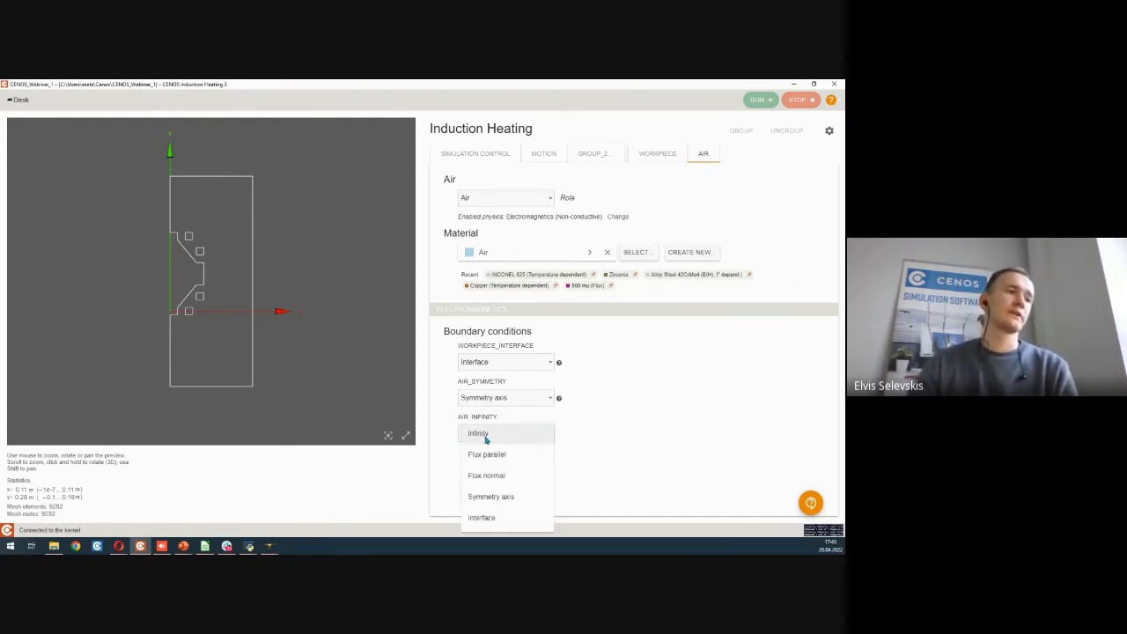
{"action": "left_click", "coordinate": [485, 436]}
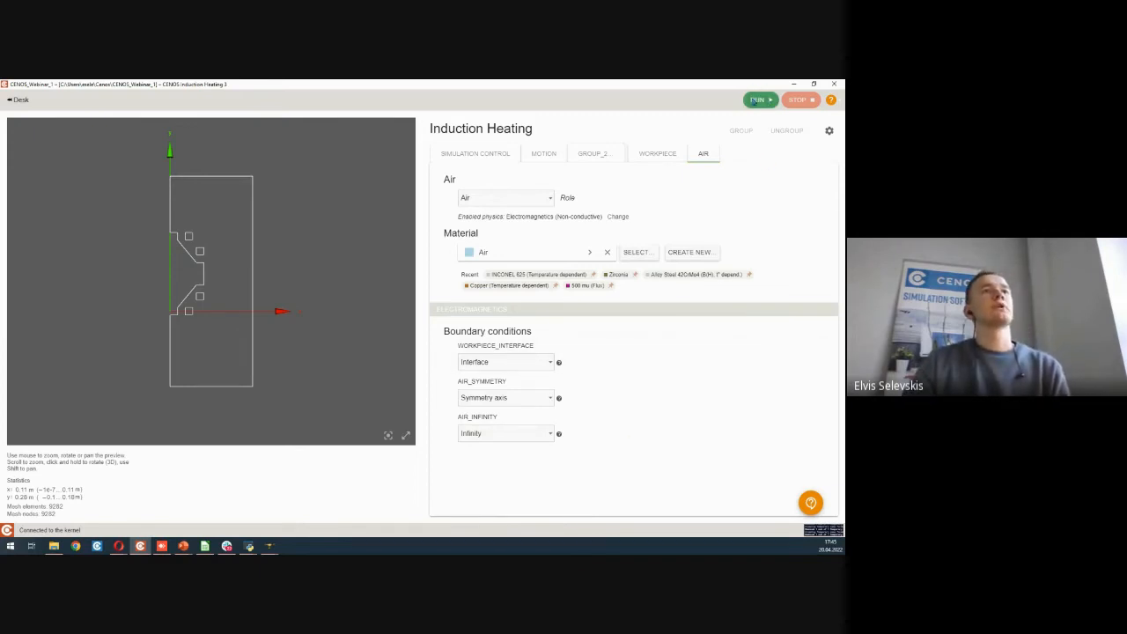
Step: Review the simulation control settings and the workpiece's thermal boundary conditions
{"action": "left_click", "coordinate": [470, 156]}
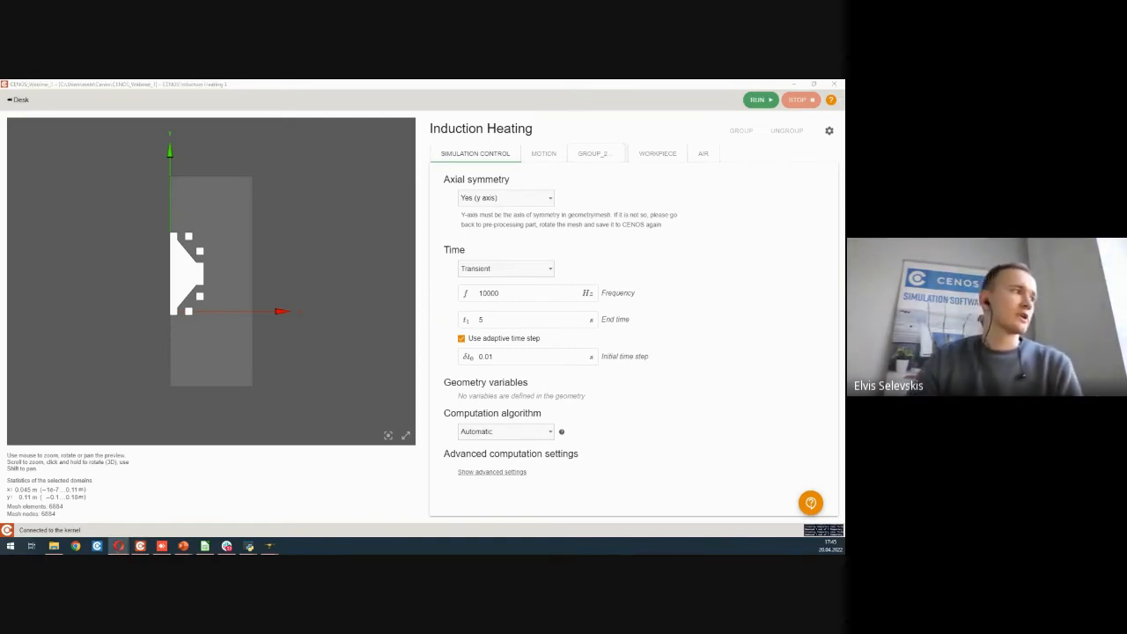
{"action": "left_click", "coordinate": [731, 411]}
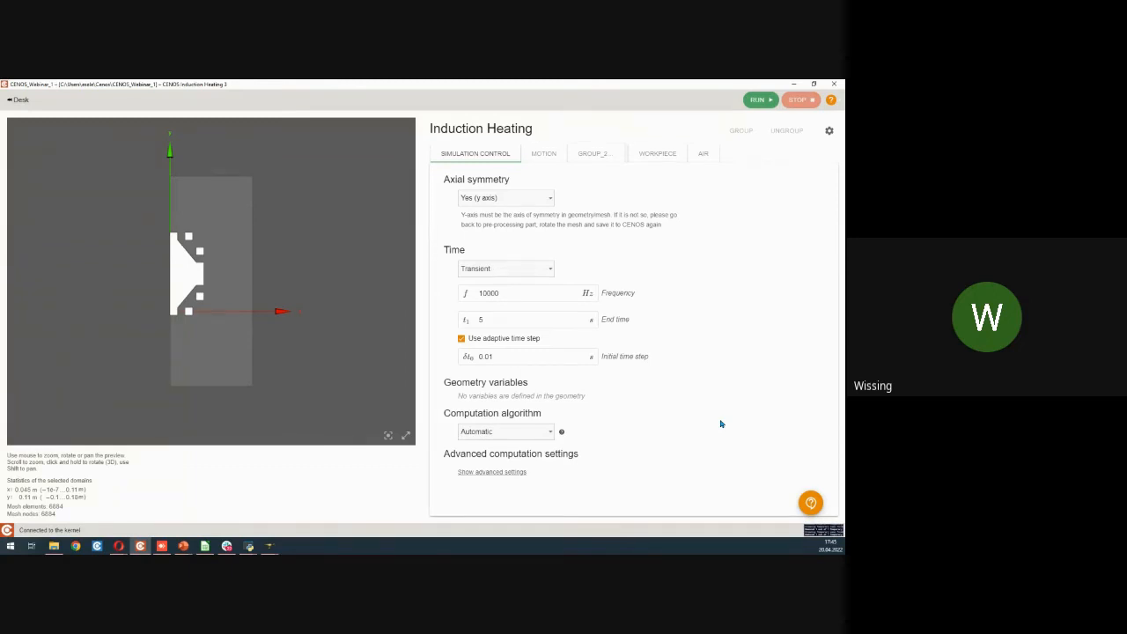
{"action": "left_click", "coordinate": [658, 154]}
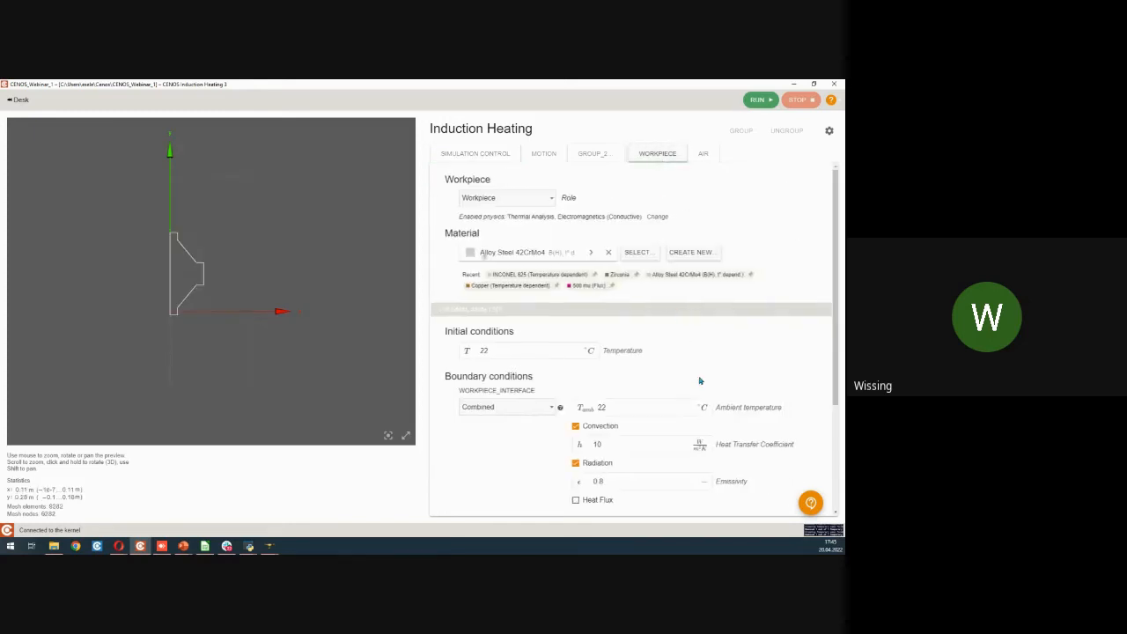
{"action": "scroll", "coordinate": [708, 392], "scroll_direction": "down", "scroll_amount": 1}
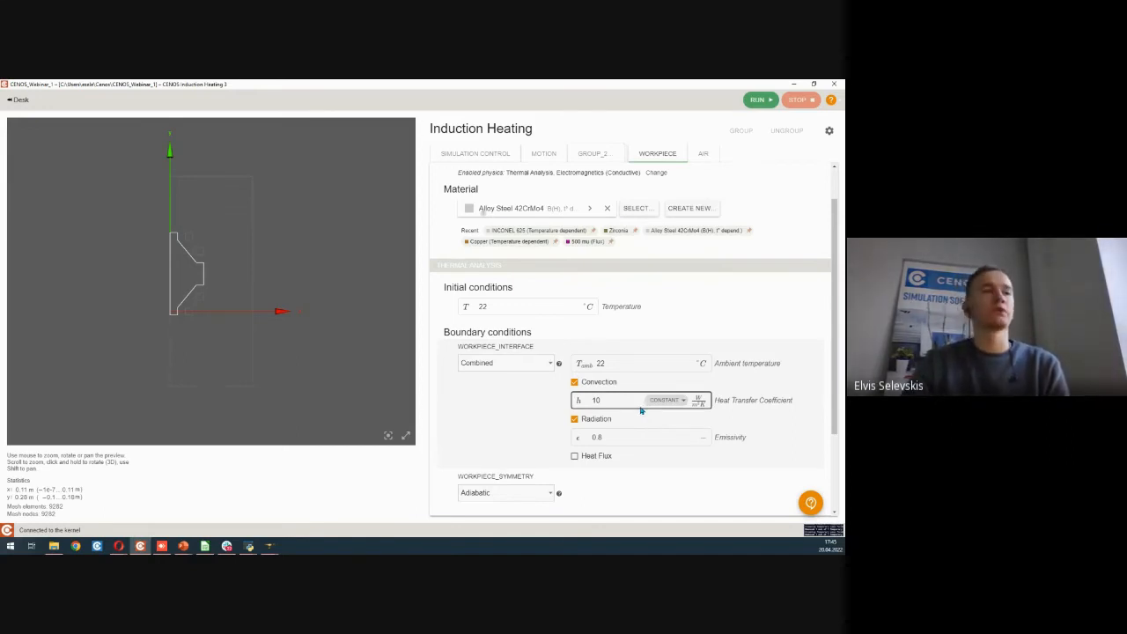
Step: Examine the lower end of the workpiece outline where it meets the symmetry axis
{"action": "scroll", "coordinate": [235, 319], "scroll_direction": "up", "scroll_amount": 5}
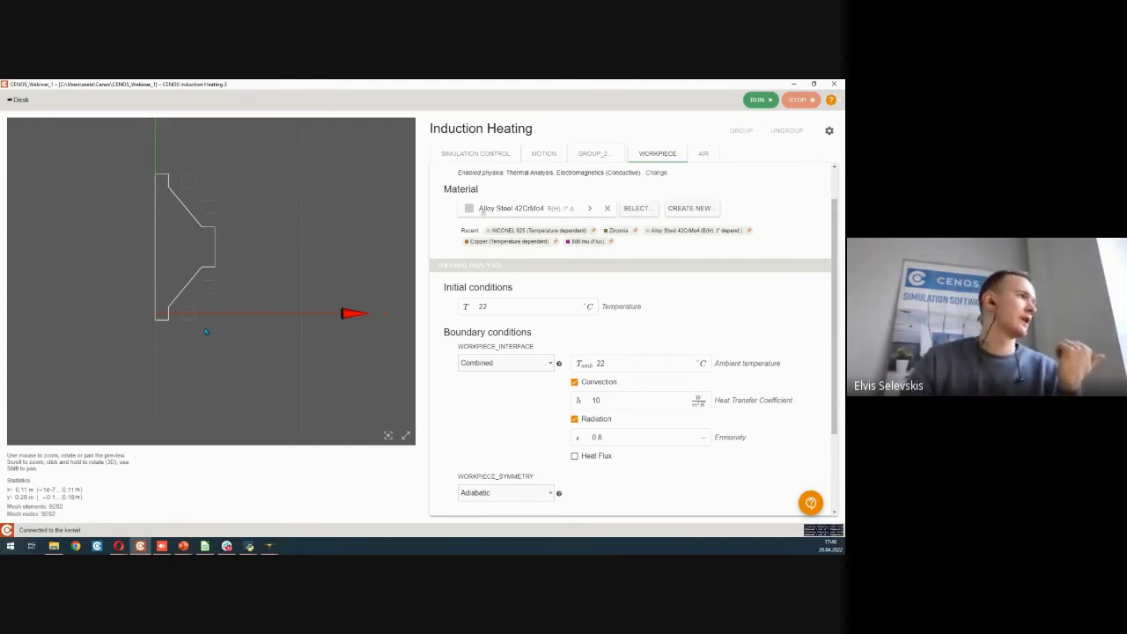
{"action": "scroll", "coordinate": [163, 341], "scroll_direction": "up", "scroll_amount": 1}
{"action": "scroll", "coordinate": [163, 341], "scroll_direction": "up", "scroll_amount": 3}
{"action": "left_click_drag", "start_coordinate": [100, 353], "coordinate": [158, 255], "text": "shift"}
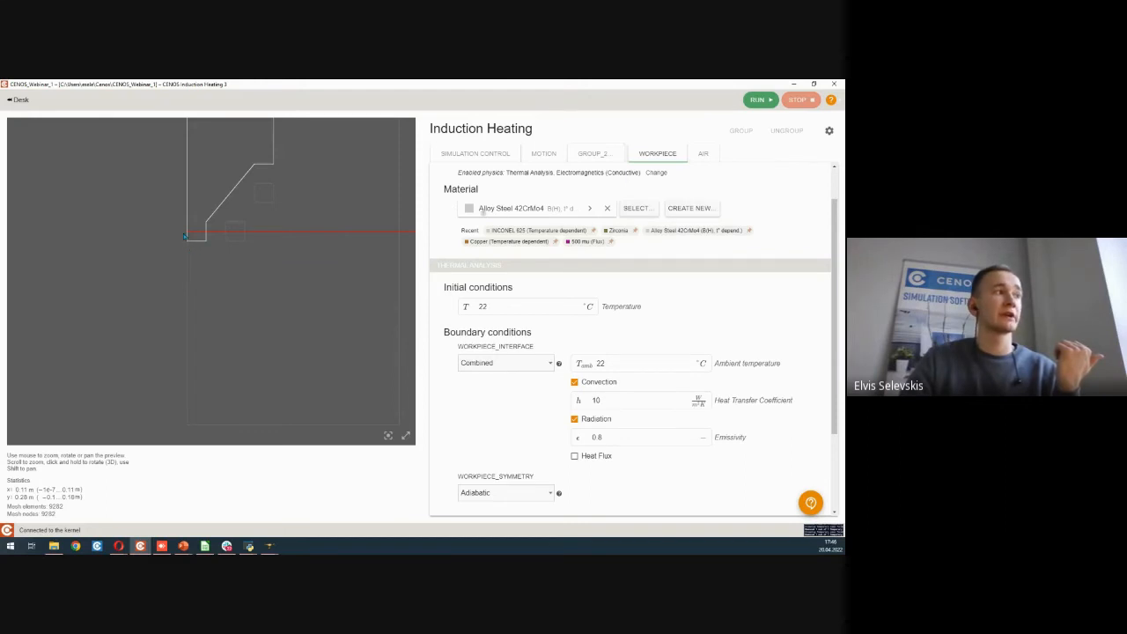
{"action": "left_click_drag", "start_coordinate": [207, 252], "coordinate": [210, 269], "text": "shift"}
{"action": "scroll", "coordinate": [205, 266], "scroll_direction": "down", "scroll_amount": 2}
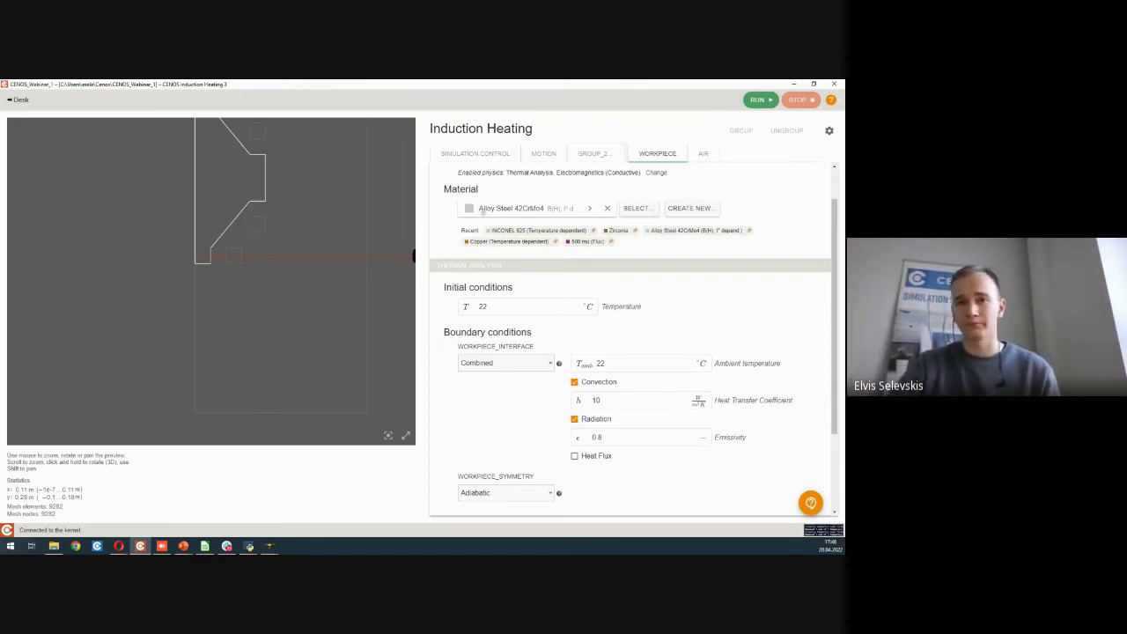
{"action": "key", "text": "alt+Tab"}
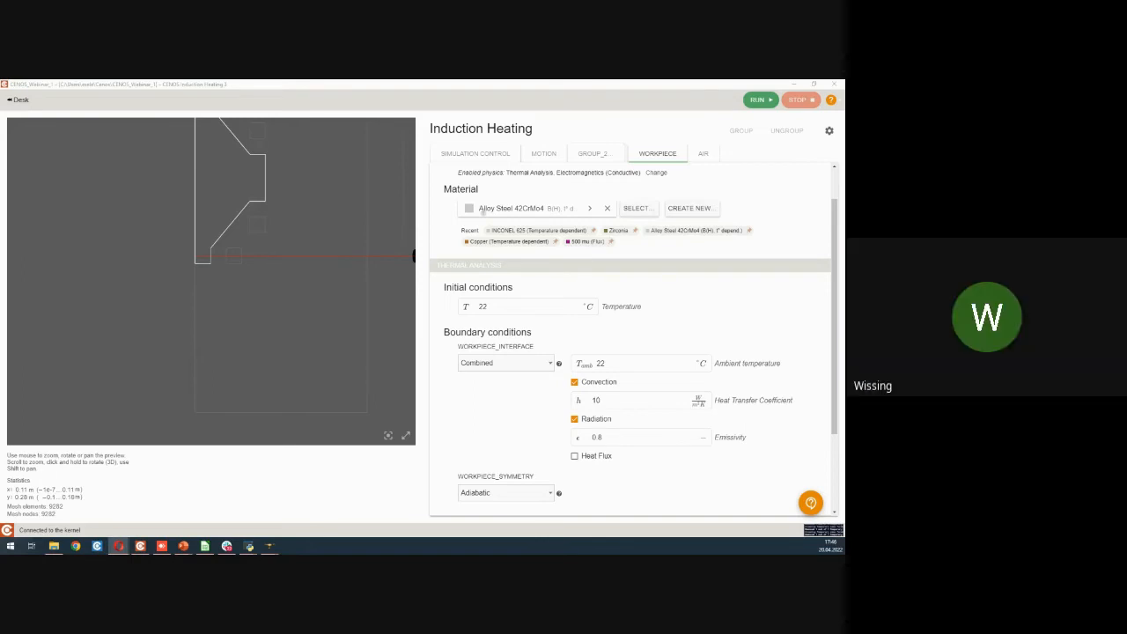
{"action": "left_click_drag", "start_coordinate": [362, 312], "coordinate": [325, 358]}
{"action": "scroll", "coordinate": [323, 358], "scroll_direction": "down", "scroll_amount": 1}
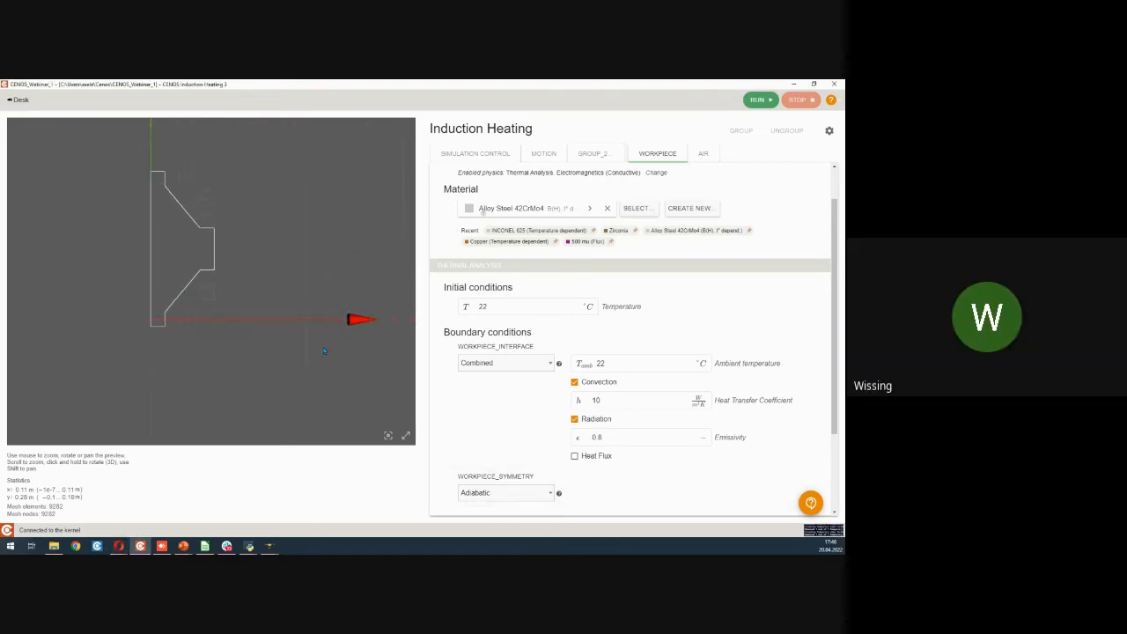
{"action": "left_click_drag", "start_coordinate": [322, 317], "coordinate": [321, 325]}
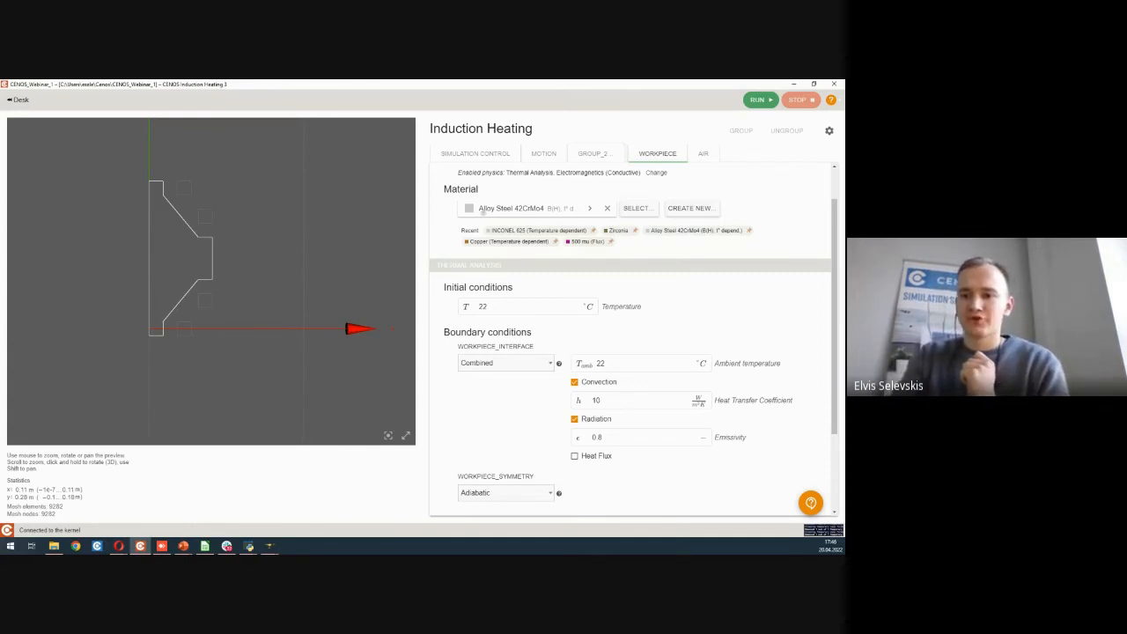
{"action": "key", "text": "alt+Tab"}
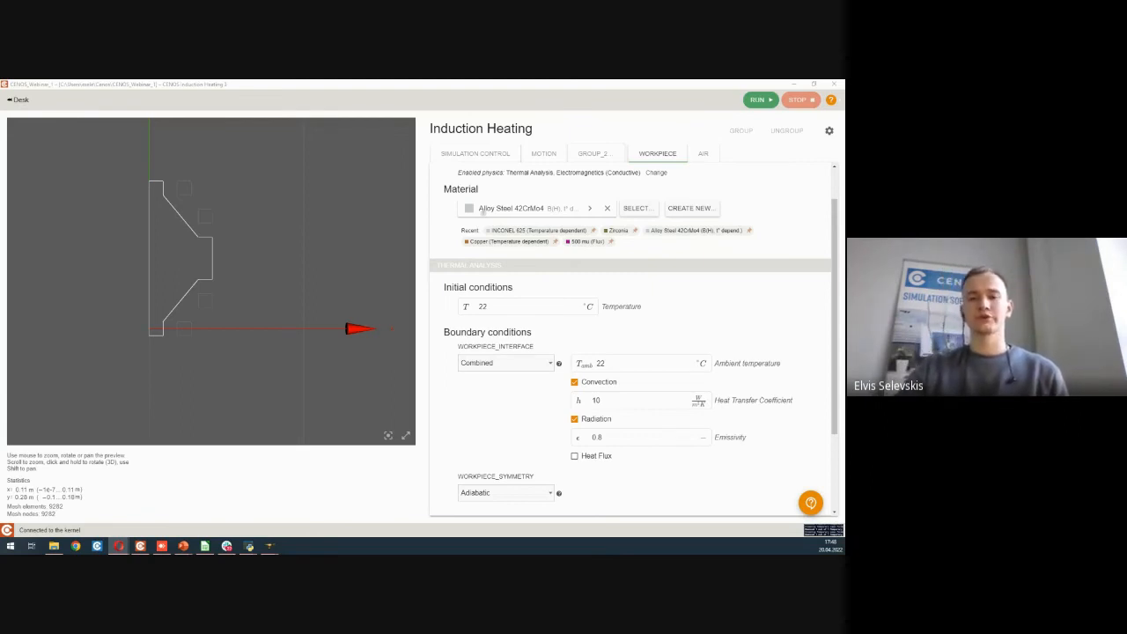
{"action": "scroll", "coordinate": [220, 361], "scroll_direction": "down", "scroll_amount": 3}
{"action": "left_click", "coordinate": [228, 352]}
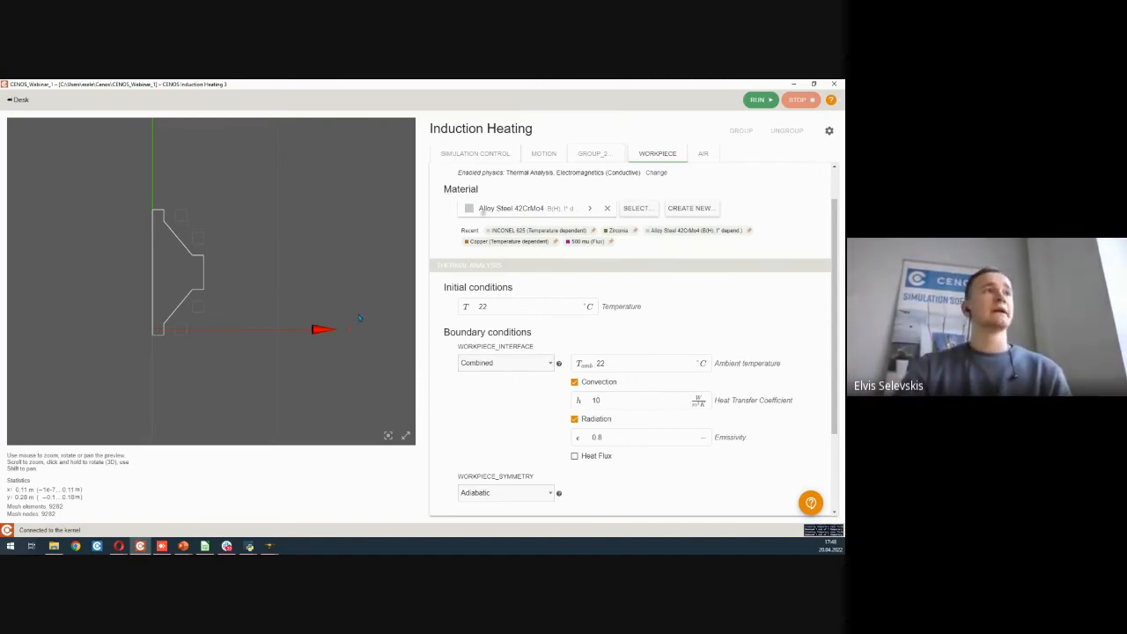
{"action": "left_click", "coordinate": [464, 153]}
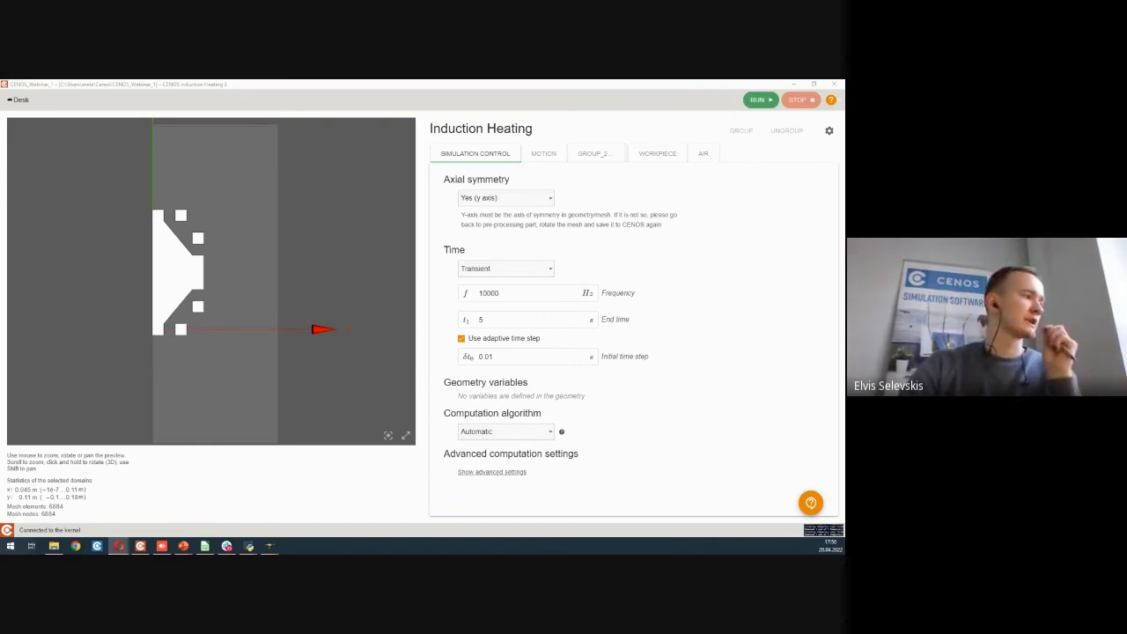
Step: Switch to the CENOS Induction Heating documentation in the browser and open the Field expressions article from the Physics topics
{"action": "mouse_move", "coordinate": [119, 546]}
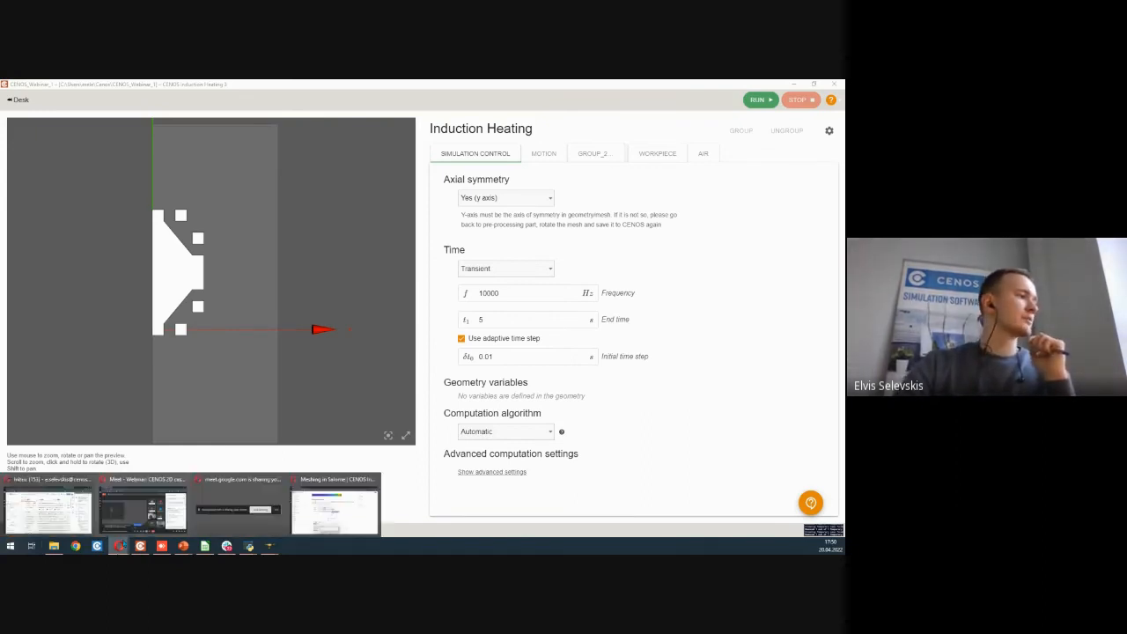
{"action": "left_click", "coordinate": [294, 511]}
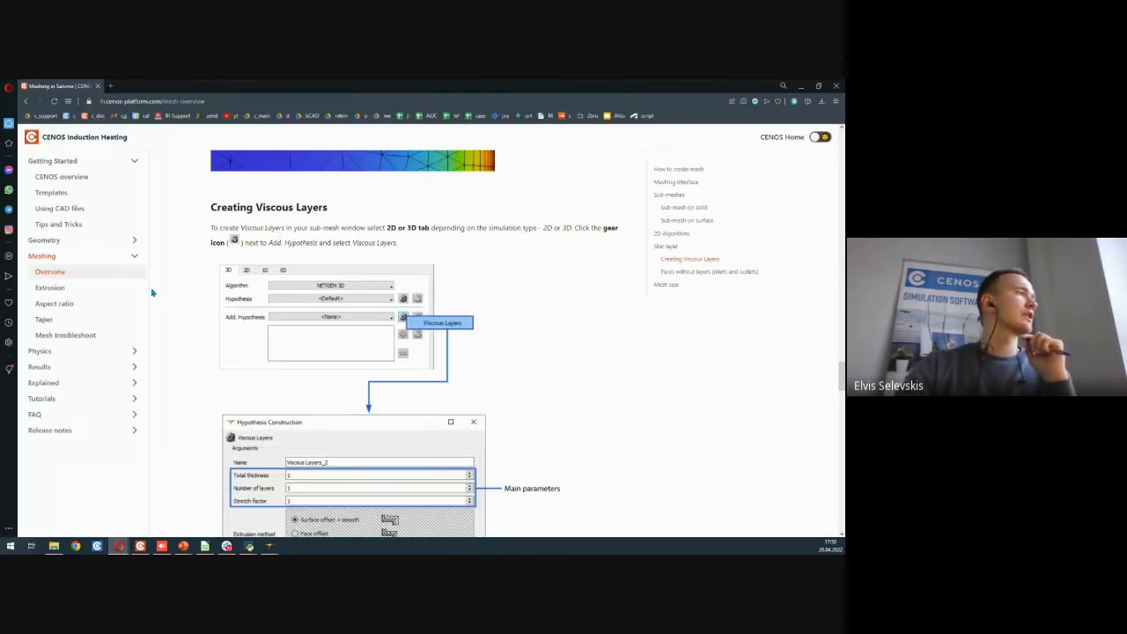
{"action": "left_click", "coordinate": [83, 245]}
{"action": "left_click", "coordinate": [83, 245]}
{"action": "left_click", "coordinate": [76, 385]}
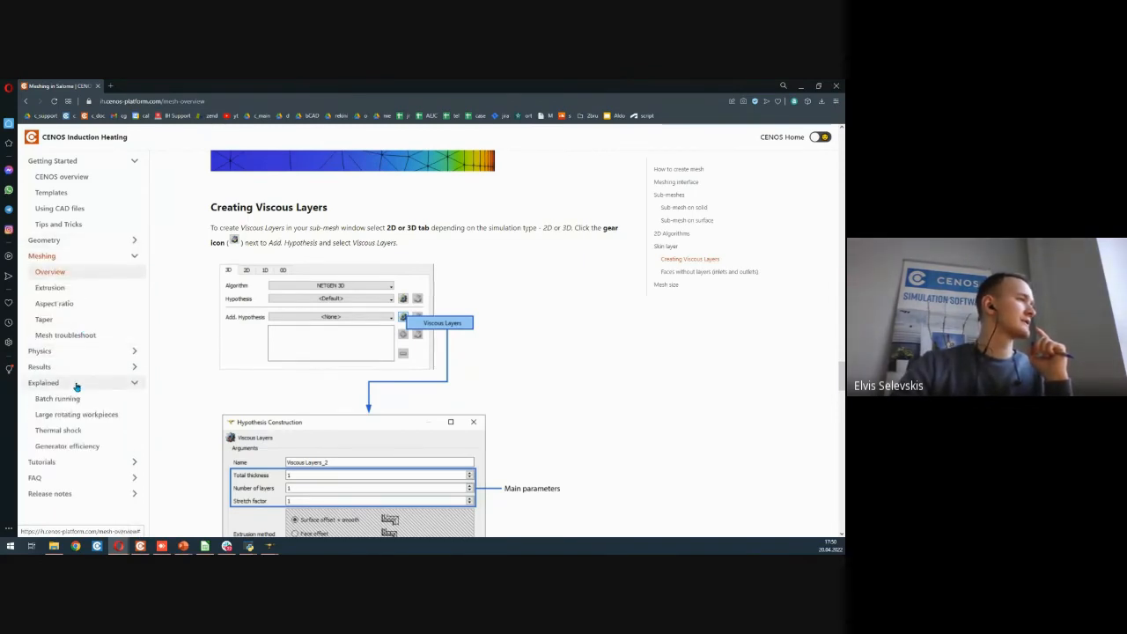
{"action": "left_click", "coordinate": [77, 383]}
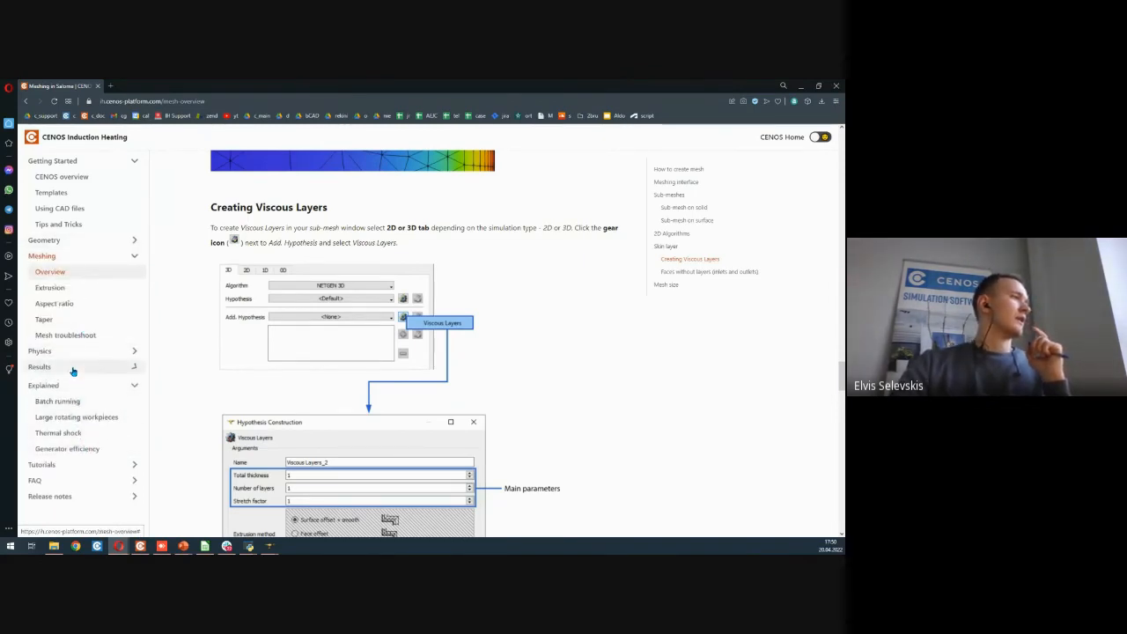
{"action": "left_click", "coordinate": [76, 352]}
{"action": "scroll", "coordinate": [76, 414], "scroll_direction": "down", "scroll_amount": 2}
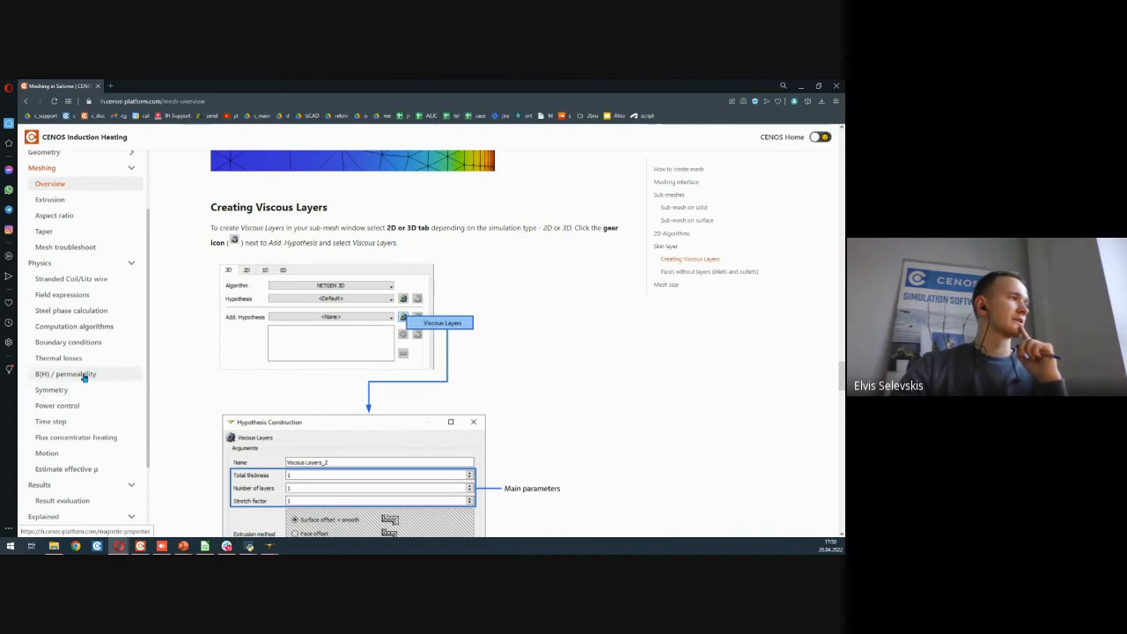
{"action": "left_click", "coordinate": [79, 294]}
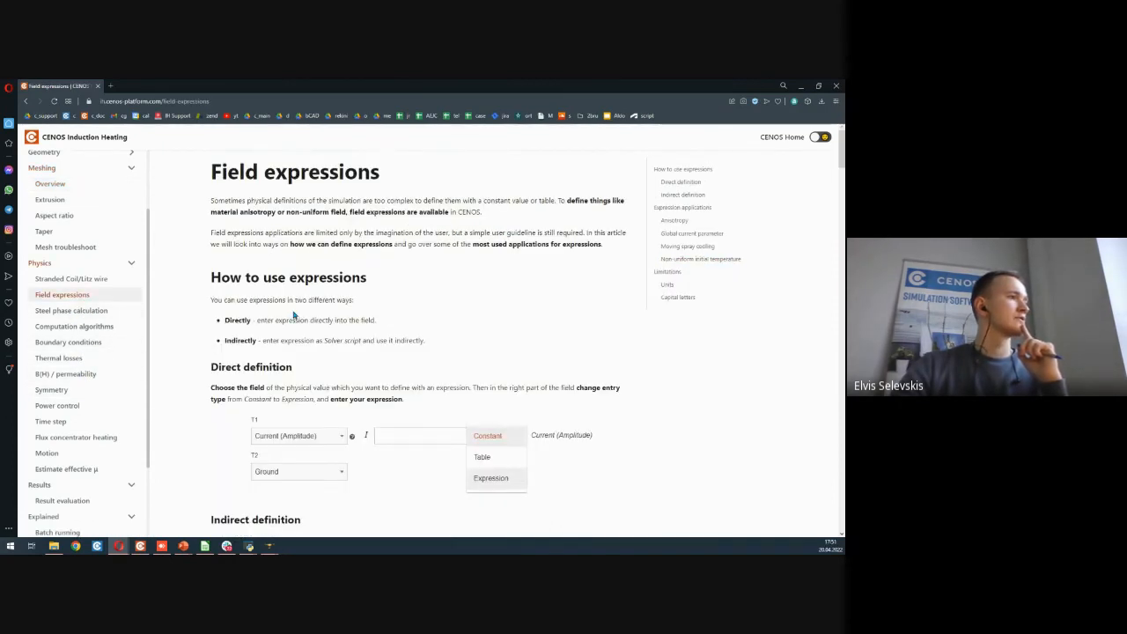
Step: Read the Anisotropy section of the article, including the tensor expression example and how to rotate the tensor
{"action": "scroll", "coordinate": [295, 315], "scroll_direction": "down", "scroll_amount": 10}
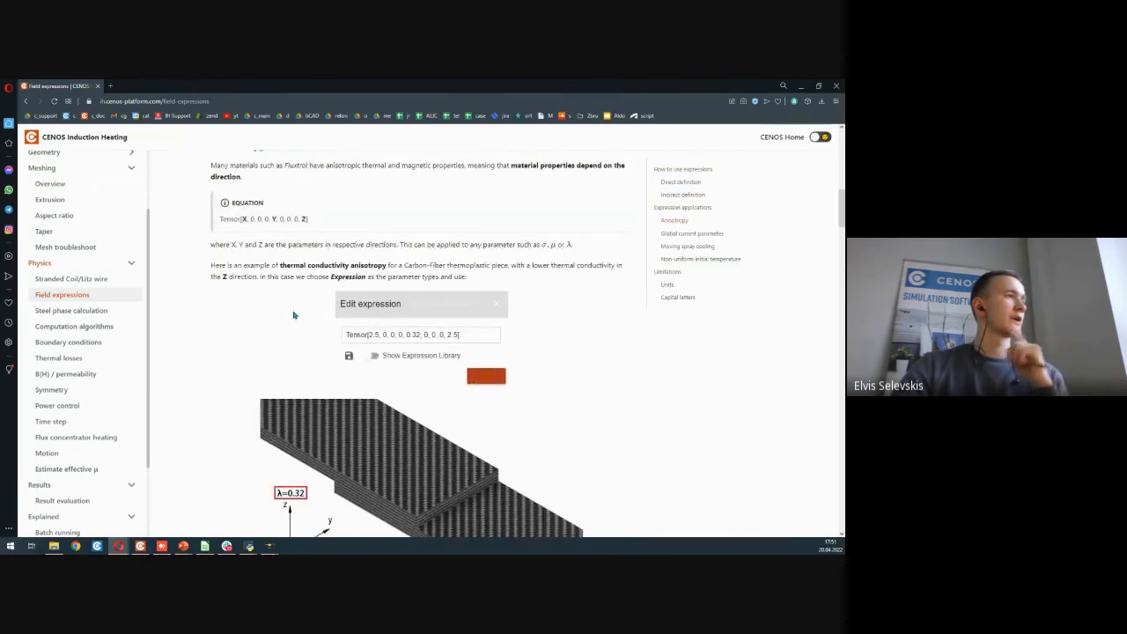
{"action": "scroll", "coordinate": [264, 314], "scroll_direction": "up", "scroll_amount": 1}
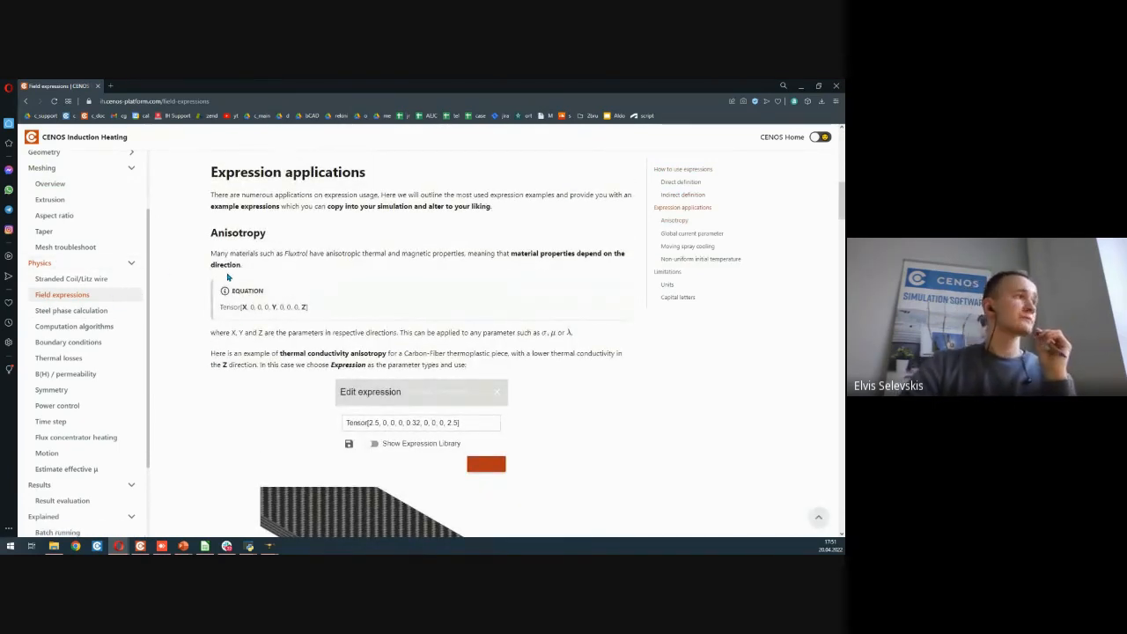
{"action": "scroll", "coordinate": [208, 291], "scroll_direction": "up", "scroll_amount": 1}
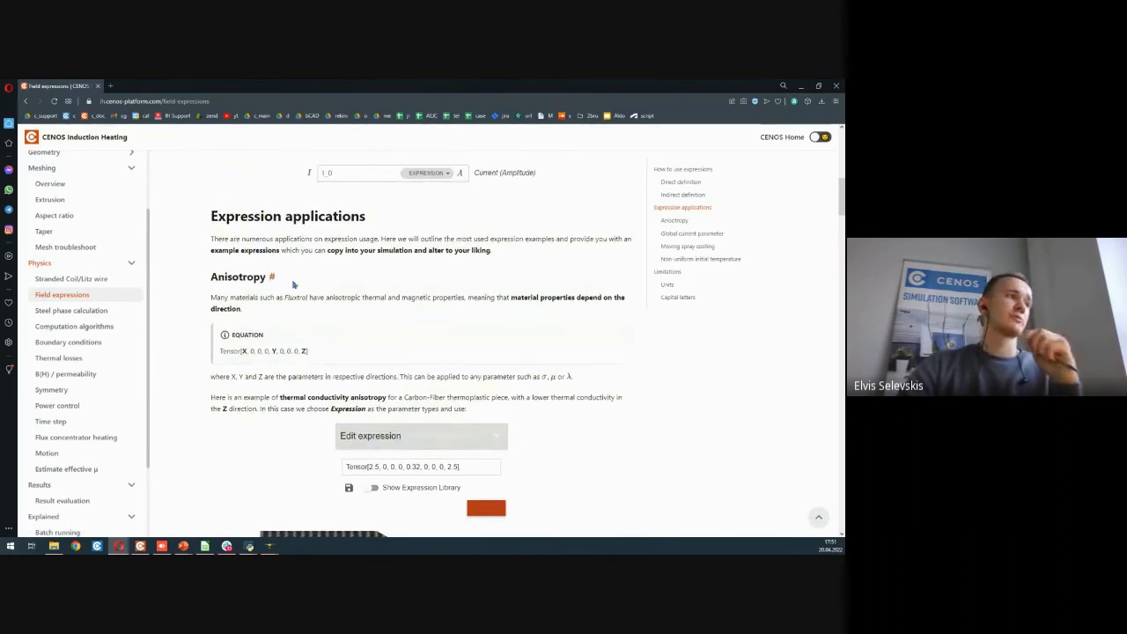
{"action": "scroll", "coordinate": [352, 292], "scroll_direction": "down", "scroll_amount": 2}
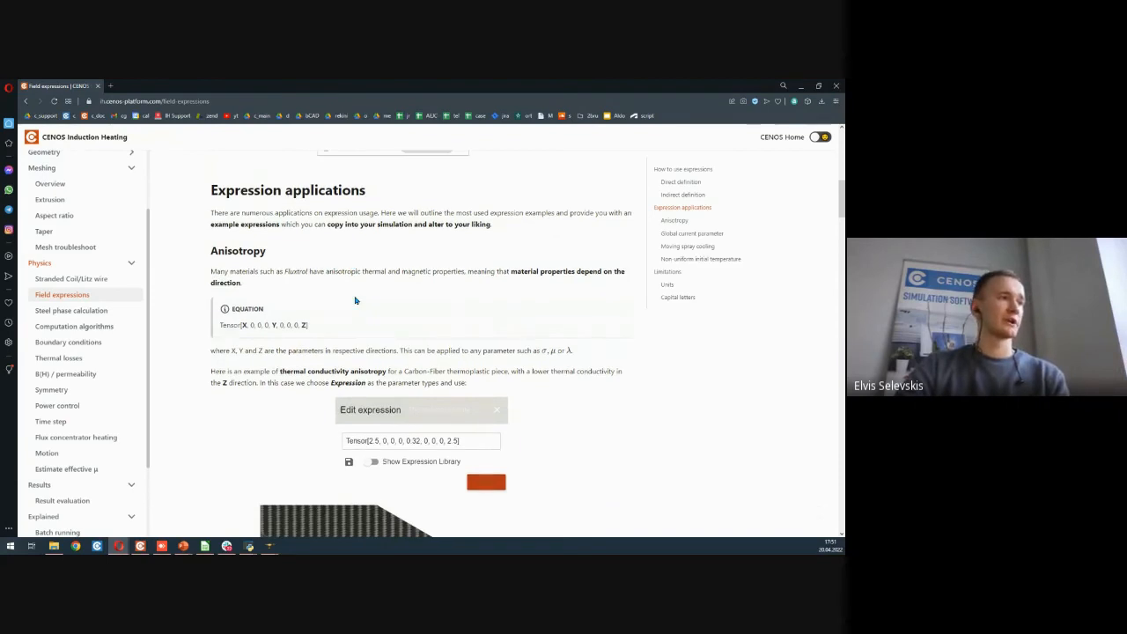
{"action": "scroll", "coordinate": [426, 309], "scroll_direction": "down", "scroll_amount": 1}
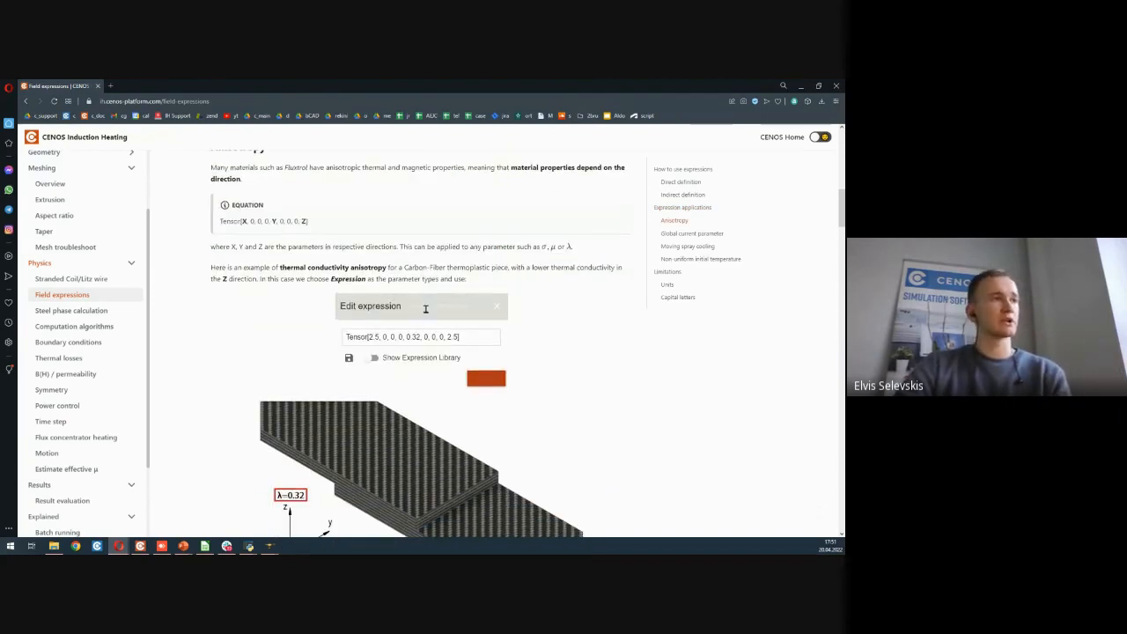
{"action": "scroll", "coordinate": [427, 315], "scroll_direction": "up", "scroll_amount": 1}
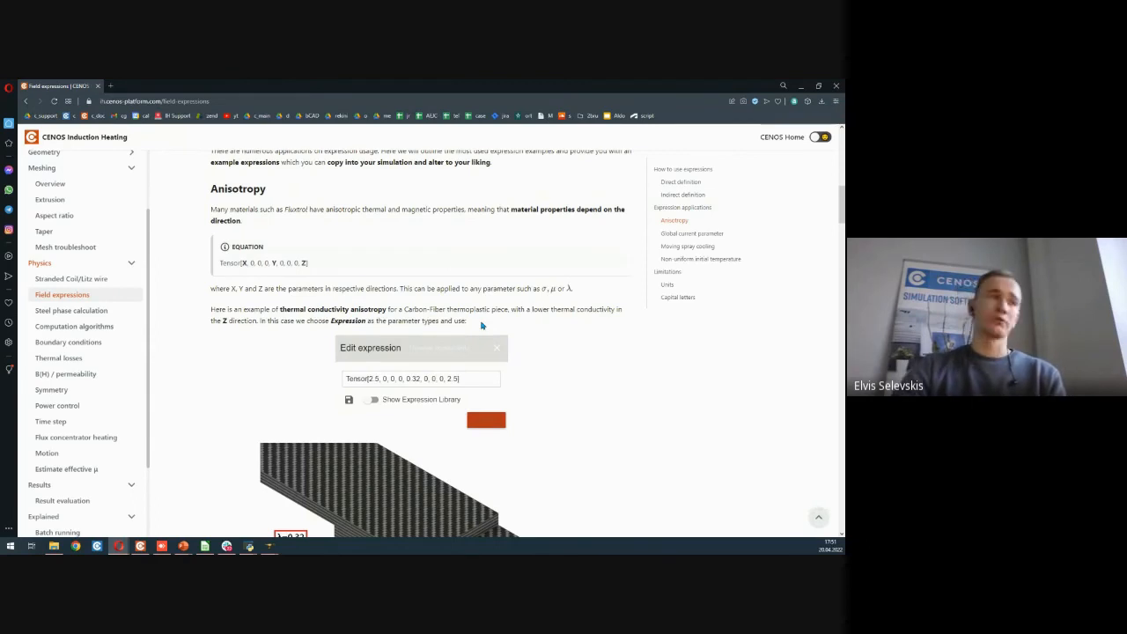
{"action": "scroll", "coordinate": [416, 324], "scroll_direction": "down", "scroll_amount": 1}
{"action": "scroll", "coordinate": [416, 324], "scroll_direction": "down", "scroll_amount": 1}
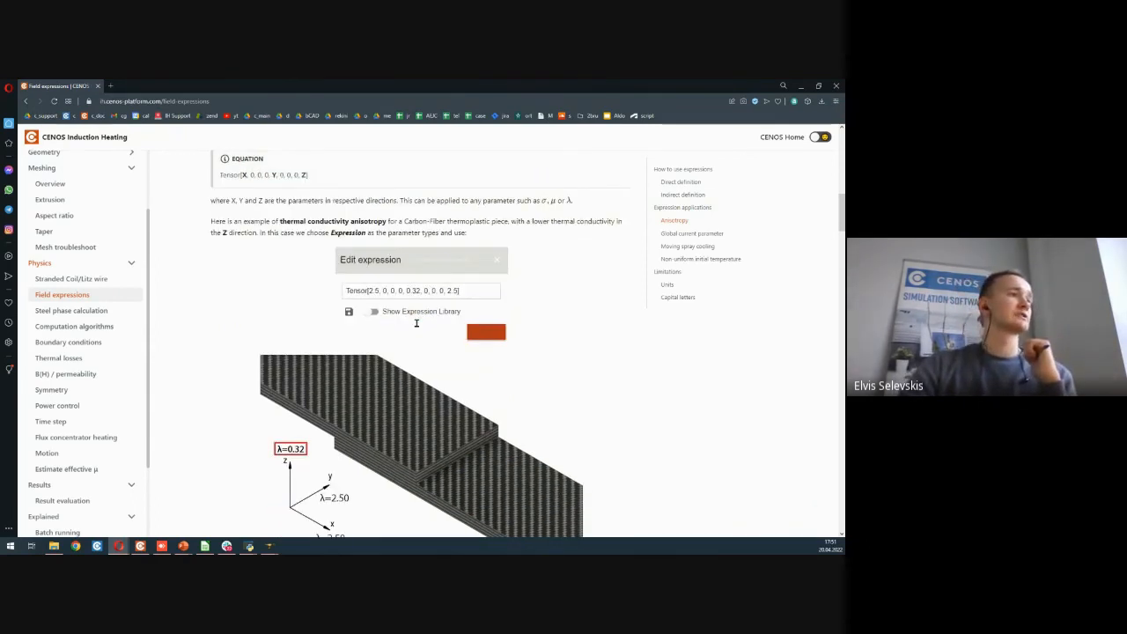
{"action": "scroll", "coordinate": [436, 233], "scroll_direction": "down", "scroll_amount": 1}
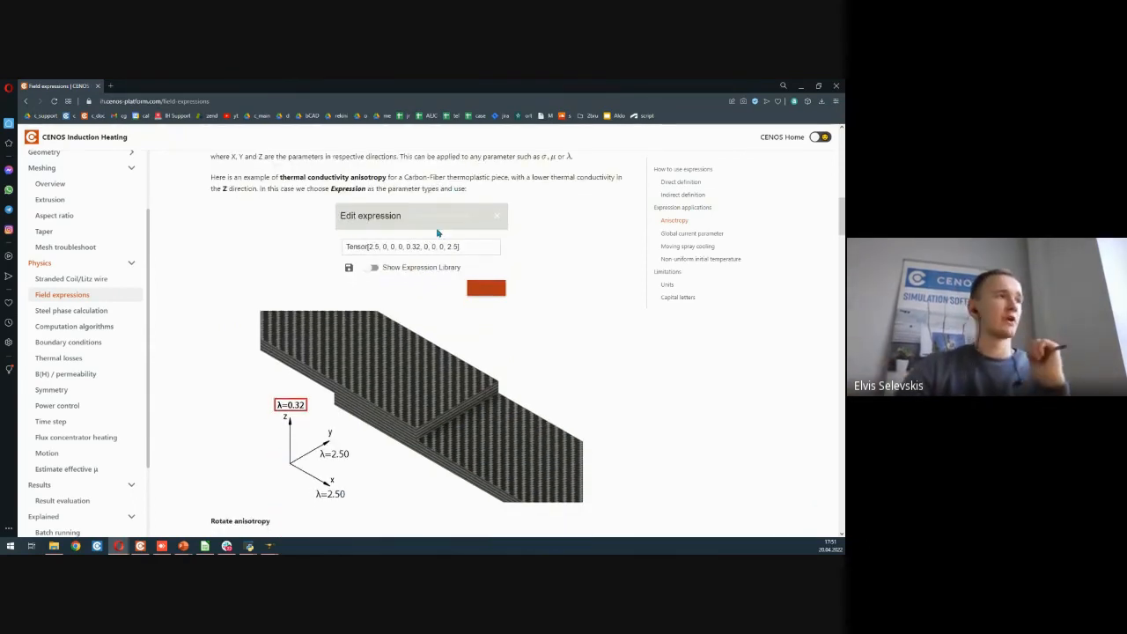
{"action": "scroll", "coordinate": [431, 224], "scroll_direction": "down", "scroll_amount": 2}
{"action": "scroll", "coordinate": [427, 271], "scroll_direction": "down", "scroll_amount": 2}
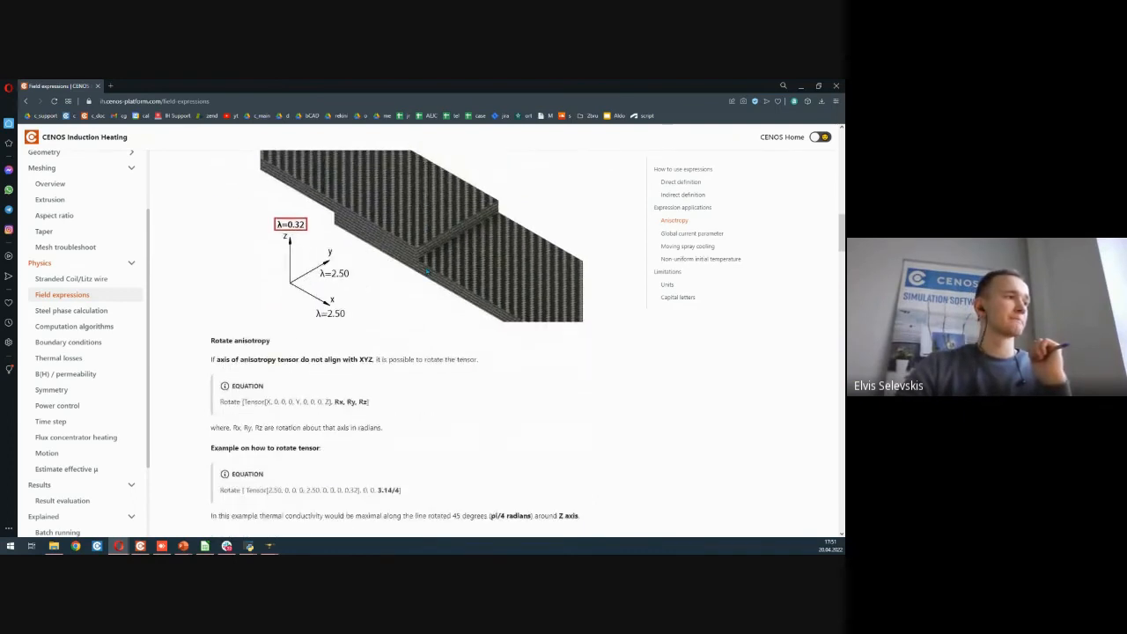
Step: Return to CENOS from the documentation and open the Material Library for the workpiece
{"action": "left_click", "coordinate": [801, 86]}
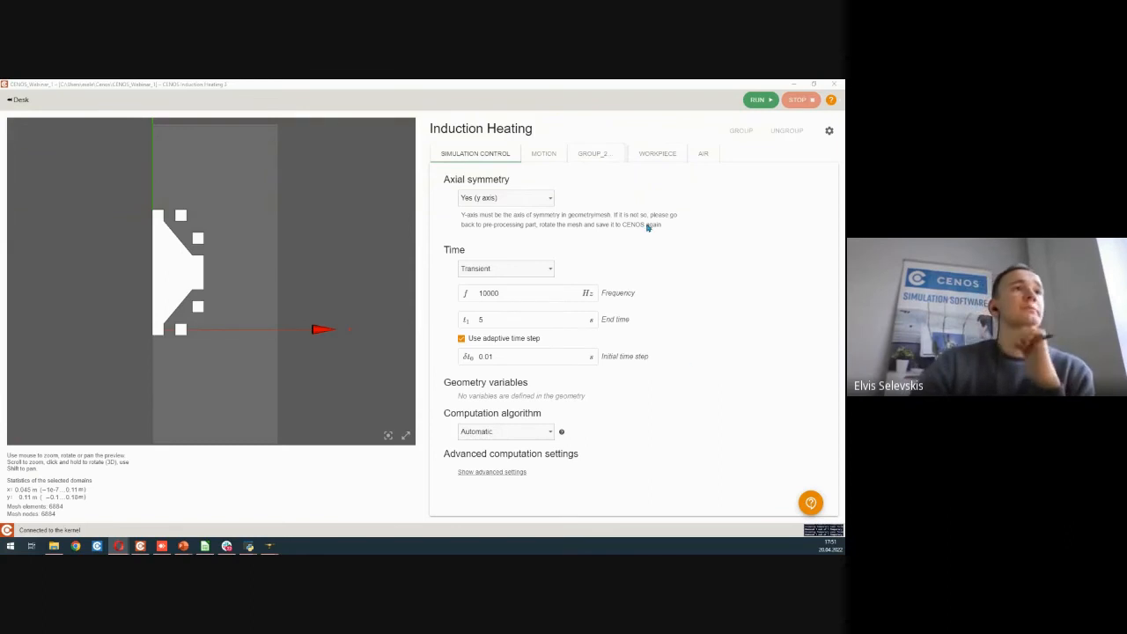
{"action": "left_click", "coordinate": [649, 152]}
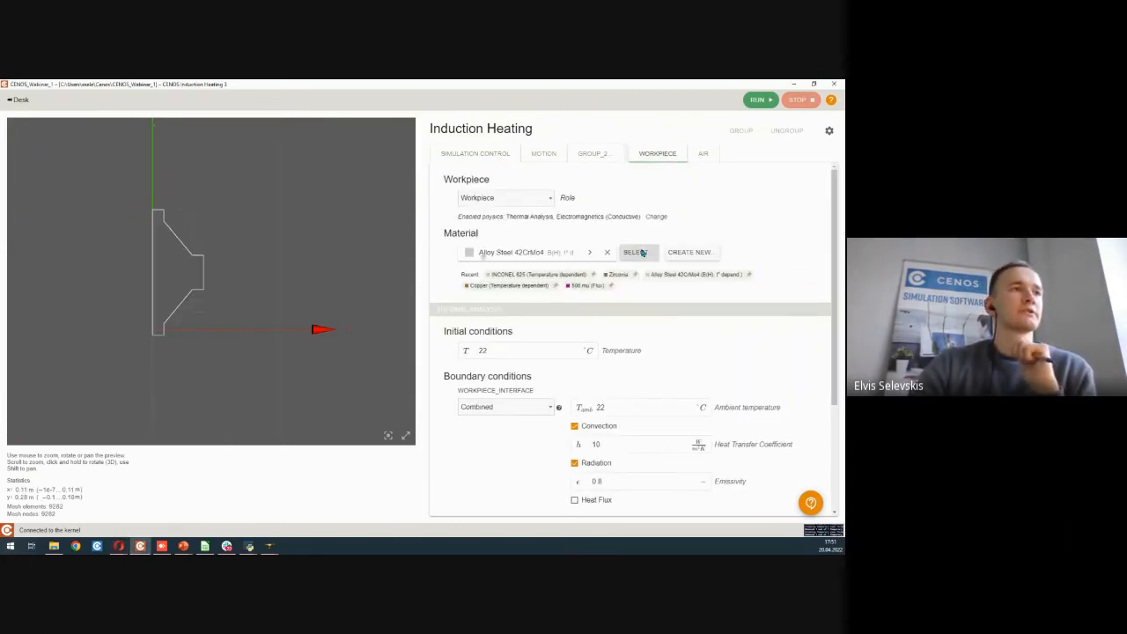
{"action": "left_click", "coordinate": [642, 253]}
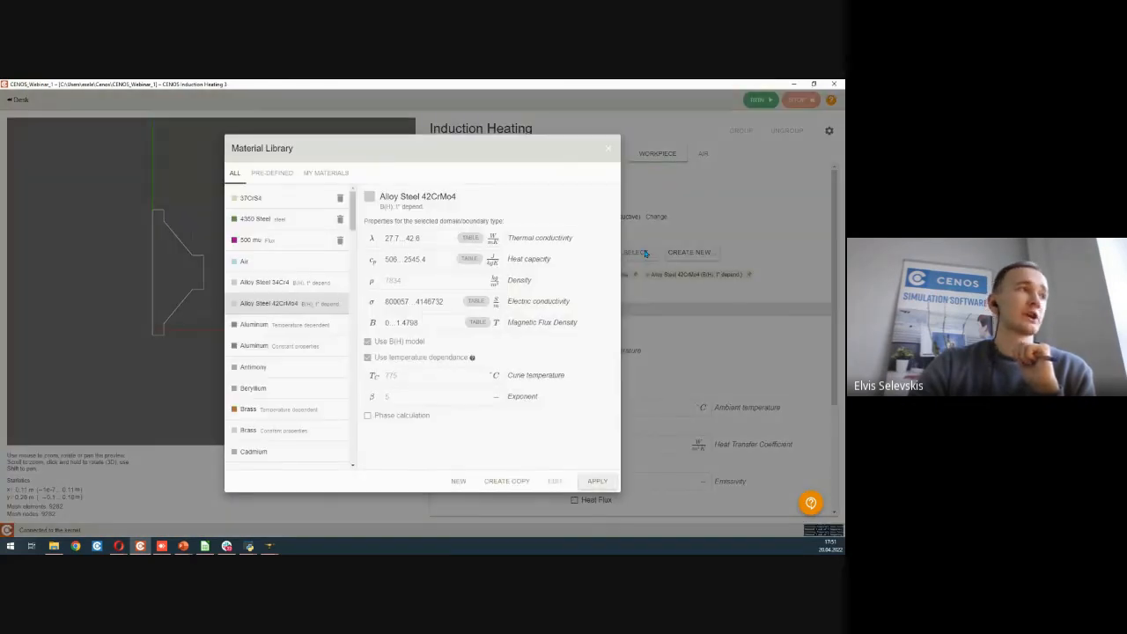
Step: Browse the whole list of pre-defined materials and close the library without applying a different one
{"action": "left_click", "coordinate": [269, 175]}
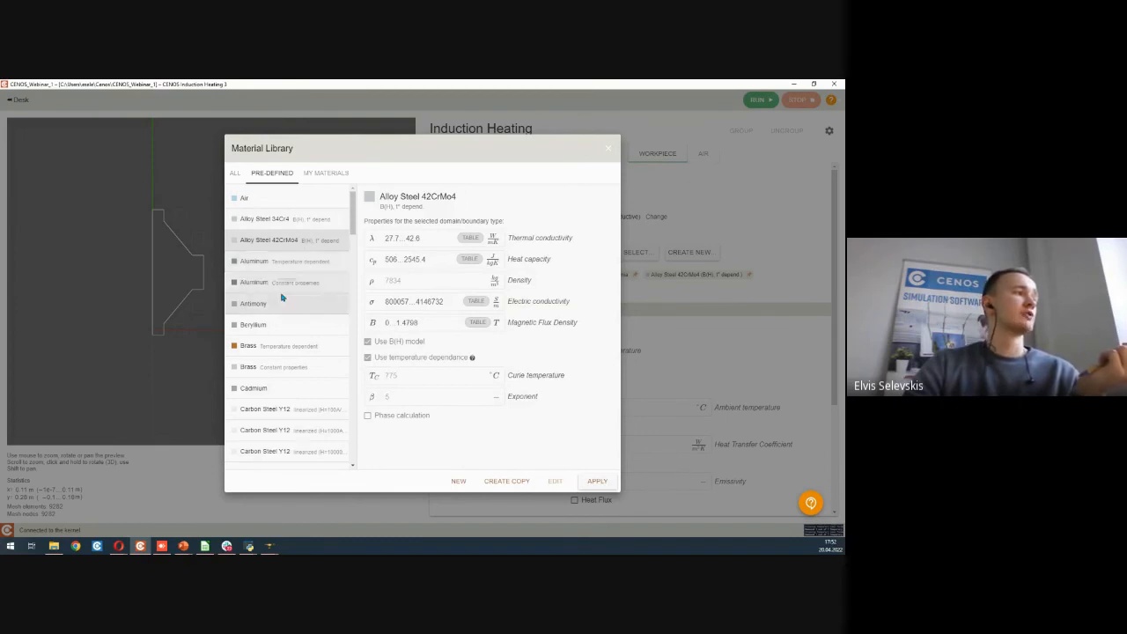
{"action": "scroll", "coordinate": [282, 278], "scroll_direction": "down", "scroll_amount": 5}
{"action": "scroll", "coordinate": [291, 308], "scroll_direction": "down", "scroll_amount": 5}
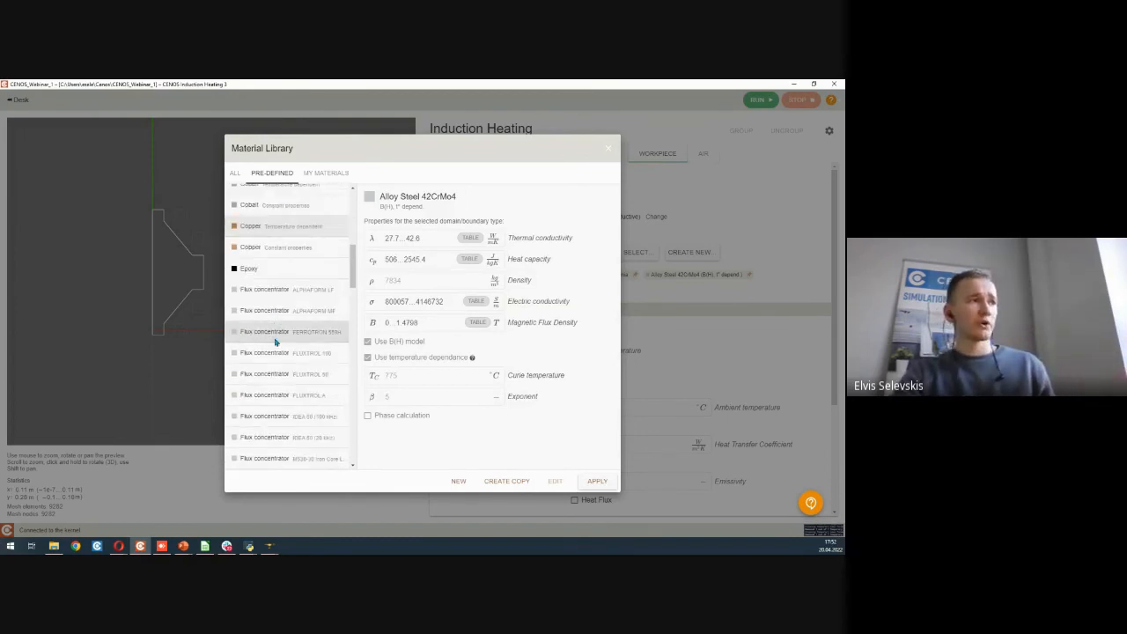
{"action": "scroll", "coordinate": [286, 264], "scroll_direction": "down", "scroll_amount": 4}
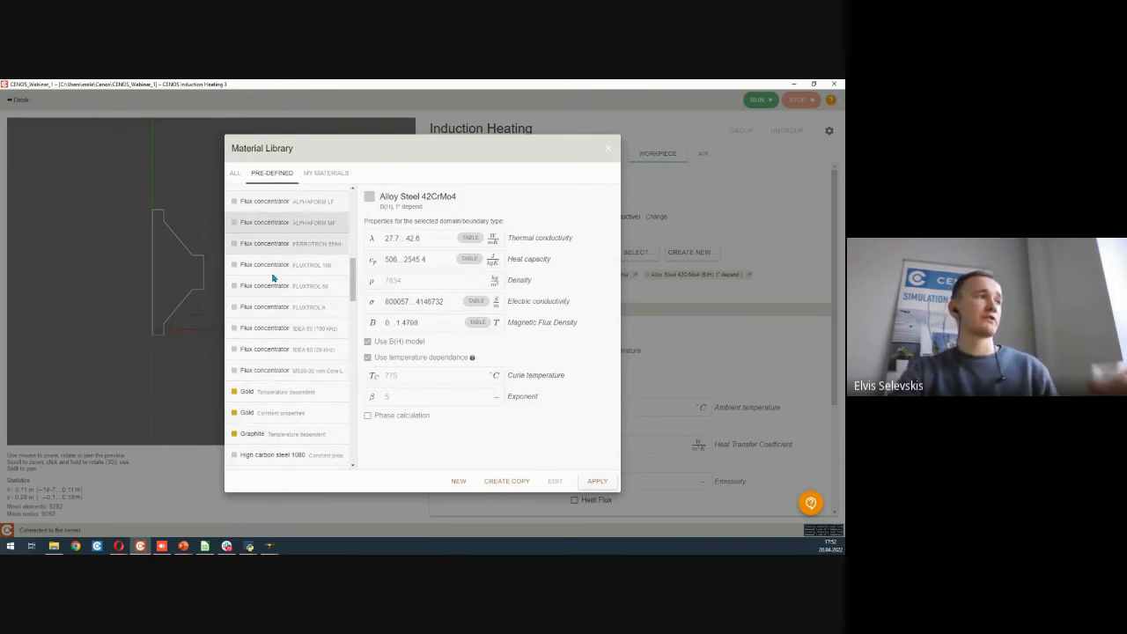
{"action": "scroll", "coordinate": [299, 343], "scroll_direction": "down", "scroll_amount": 3}
{"action": "scroll", "coordinate": [317, 300], "scroll_direction": "down", "scroll_amount": 4}
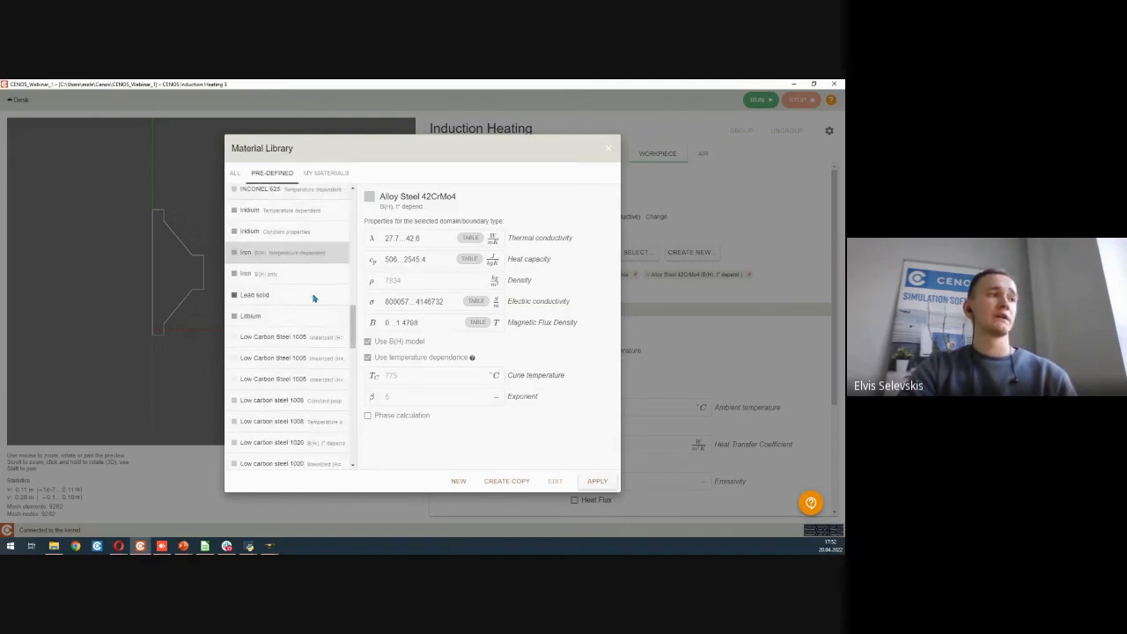
{"action": "scroll", "coordinate": [312, 294], "scroll_direction": "down", "scroll_amount": 3}
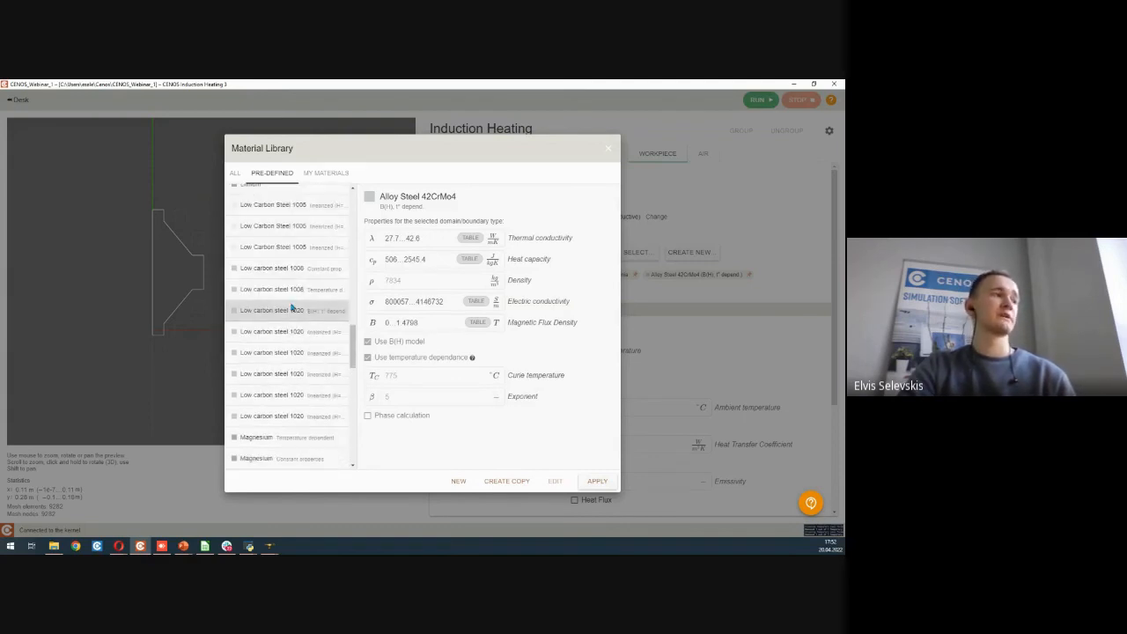
{"action": "scroll", "coordinate": [300, 299], "scroll_direction": "down", "scroll_amount": 6}
{"action": "scroll", "coordinate": [315, 274], "scroll_direction": "down", "scroll_amount": 4}
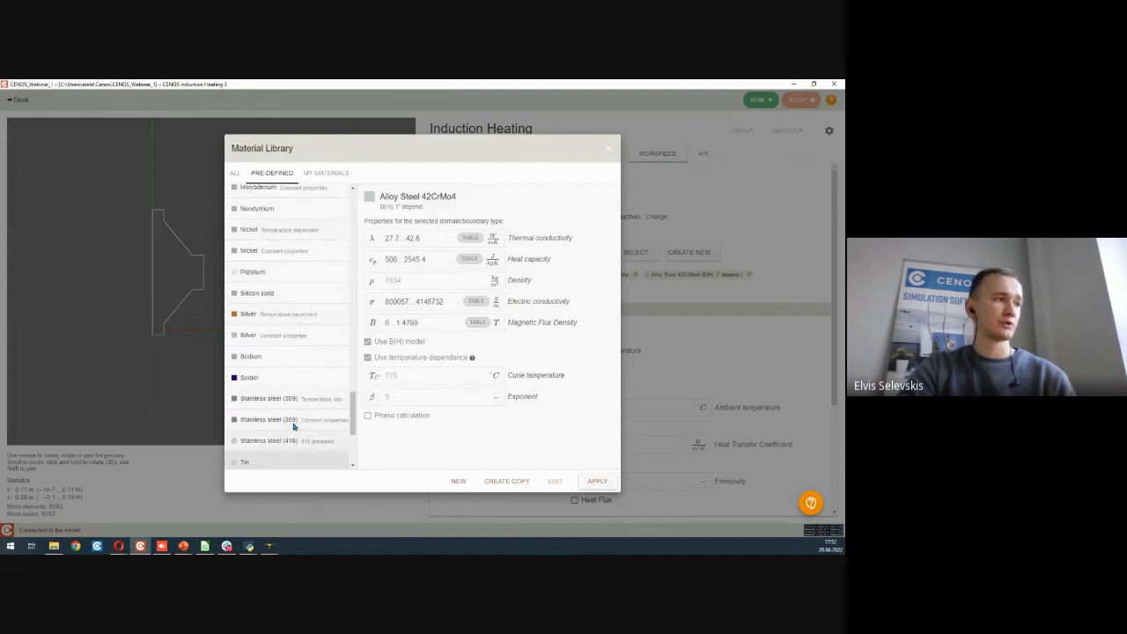
{"action": "scroll", "coordinate": [294, 427], "scroll_direction": "down", "scroll_amount": 4}
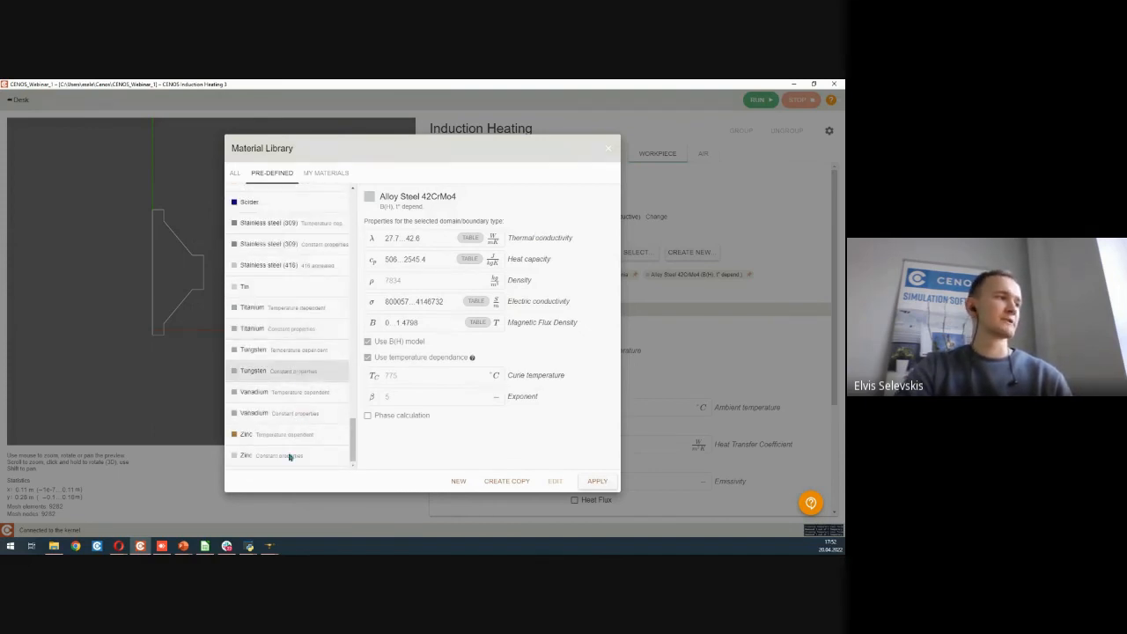
{"action": "left_click", "coordinate": [609, 152]}
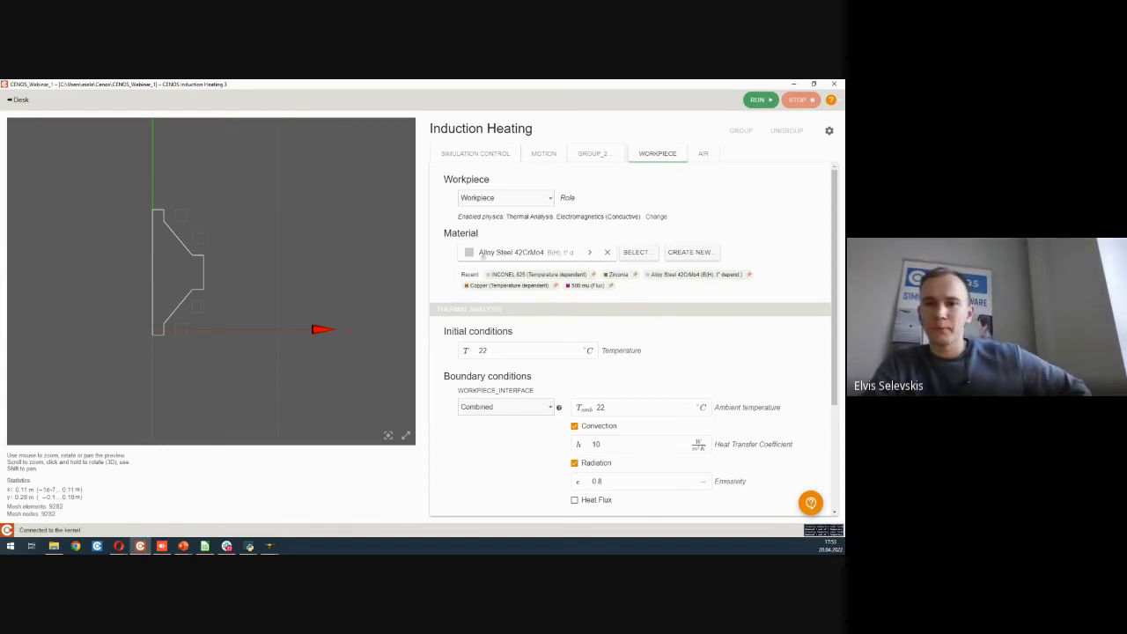
Step: Switch to the SALOME 9.3.0 study and enlarge the Object Browser so the partition and its groups can be read
{"action": "key", "text": "alt+Tab"}
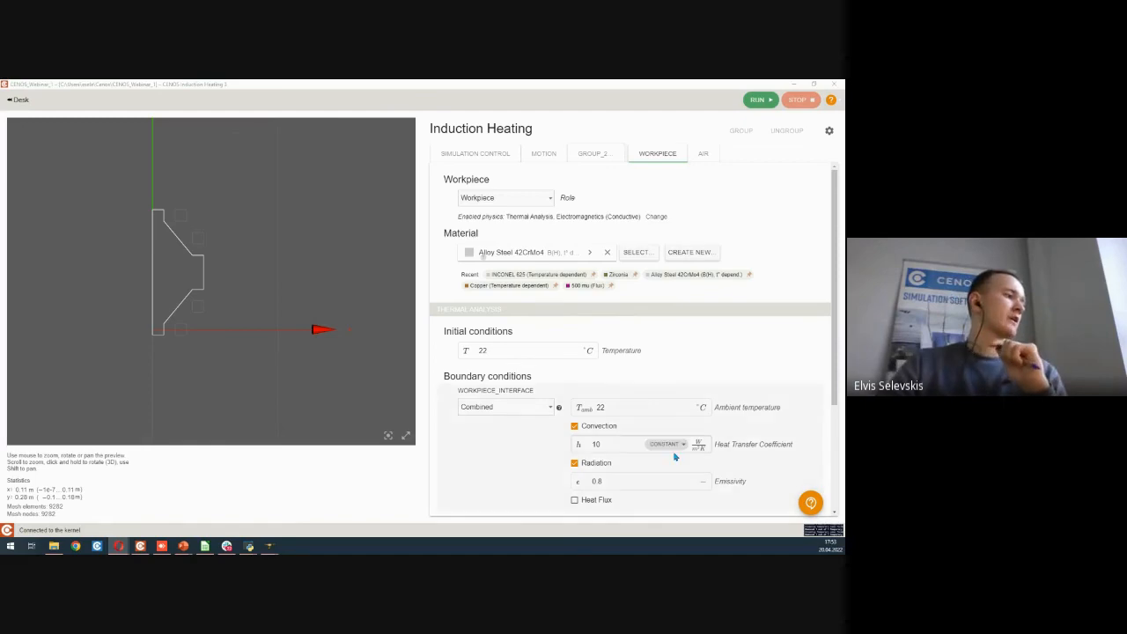
{"action": "mouse_move", "coordinate": [270, 546]}
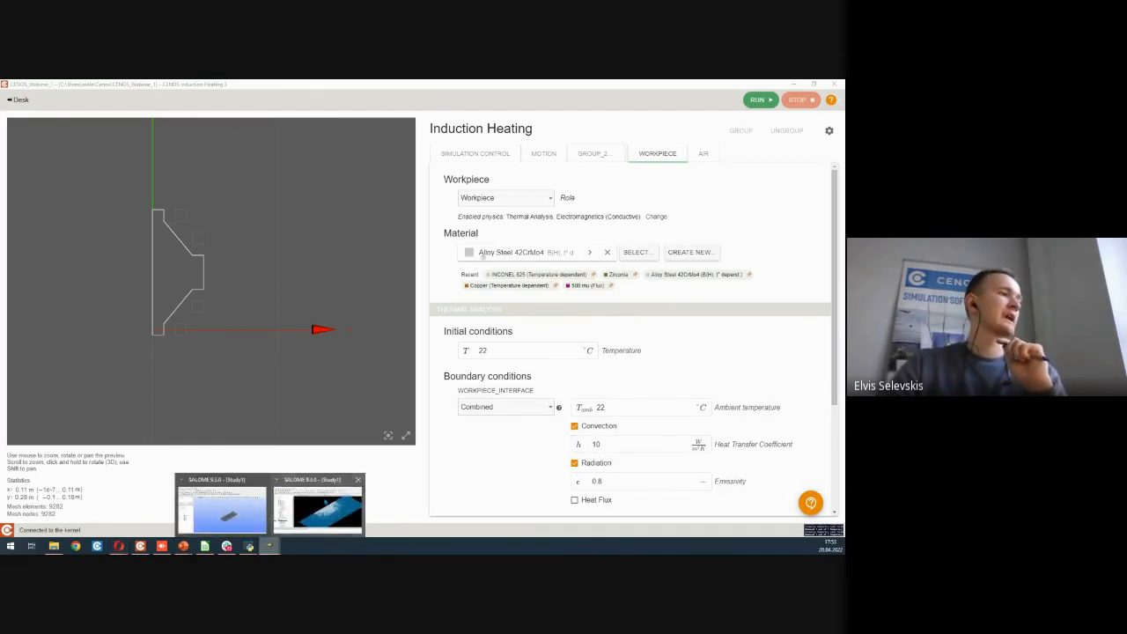
{"action": "left_click", "coordinate": [321, 506]}
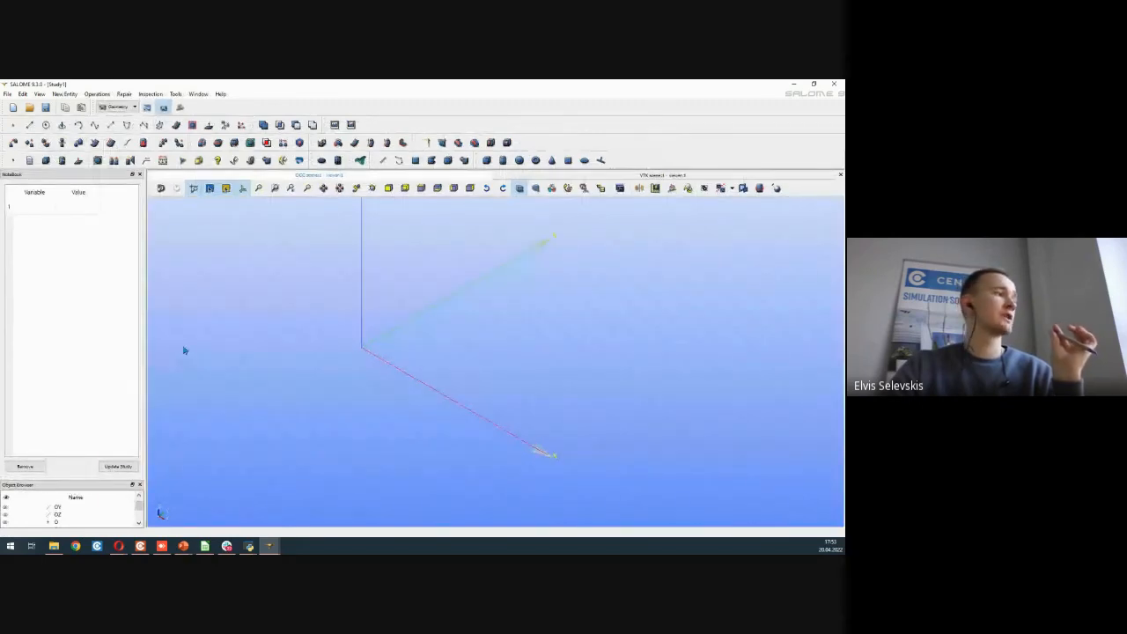
{"action": "left_click_drag", "start_coordinate": [77, 481], "coordinate": [95, 329]}
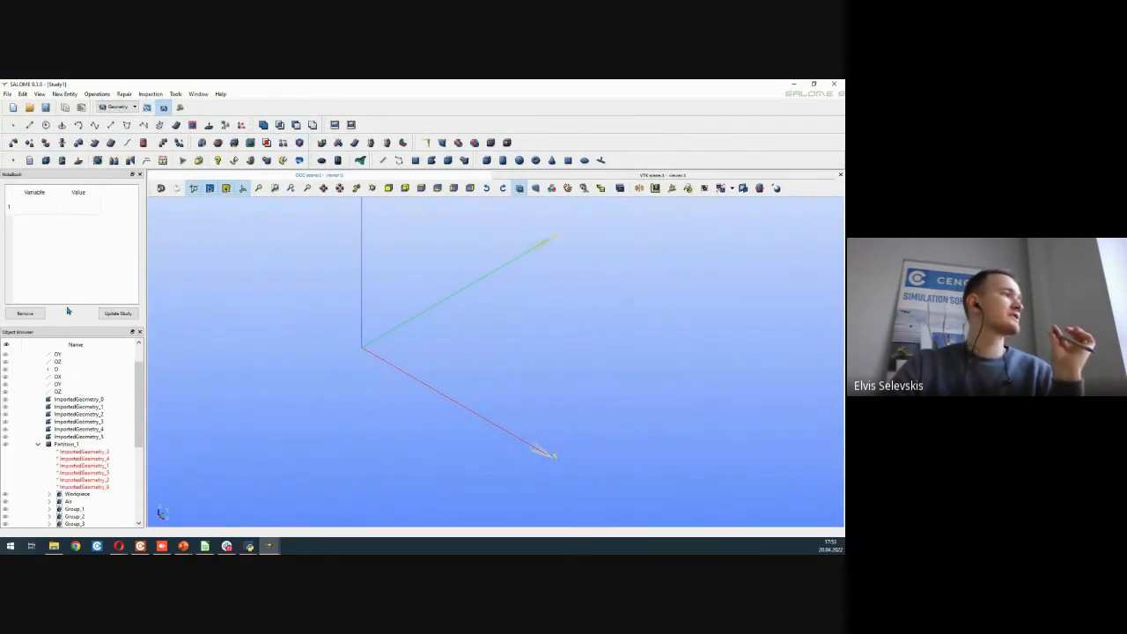
{"action": "left_click_drag", "start_coordinate": [69, 328], "coordinate": [78, 257]}
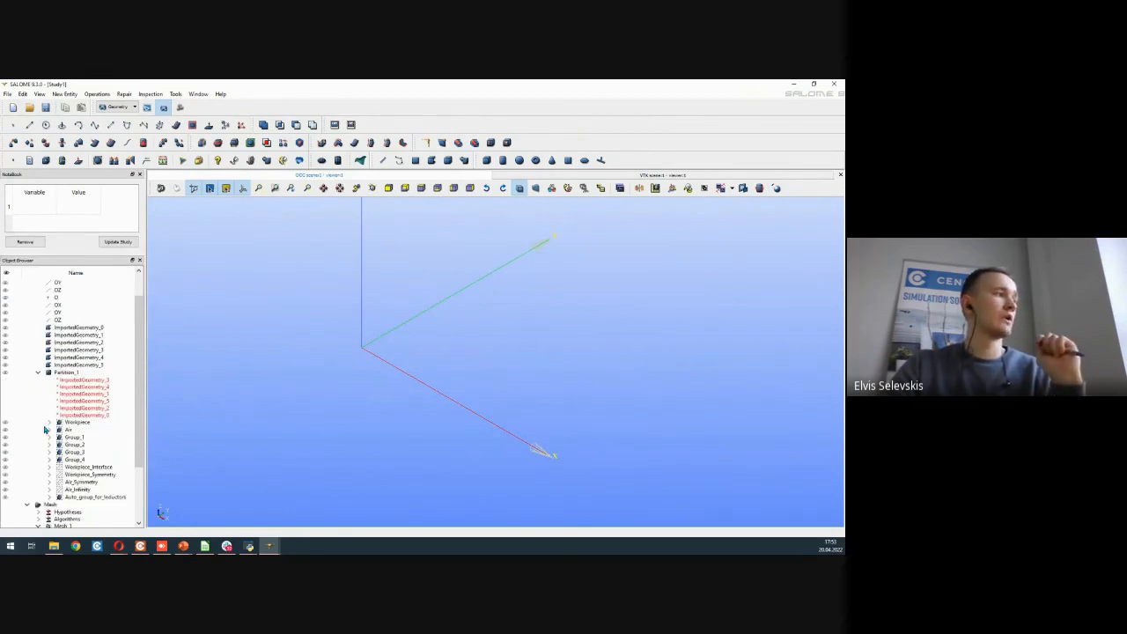
Step: Display Partition_1 in the viewer and select the Air group to examine the air domain around the workpiece and inductor turns
{"action": "left_click", "coordinate": [6, 374]}
{"action": "left_click", "coordinate": [421, 464]}
{"action": "scroll", "coordinate": [400, 362], "scroll_direction": "up", "scroll_amount": 5}
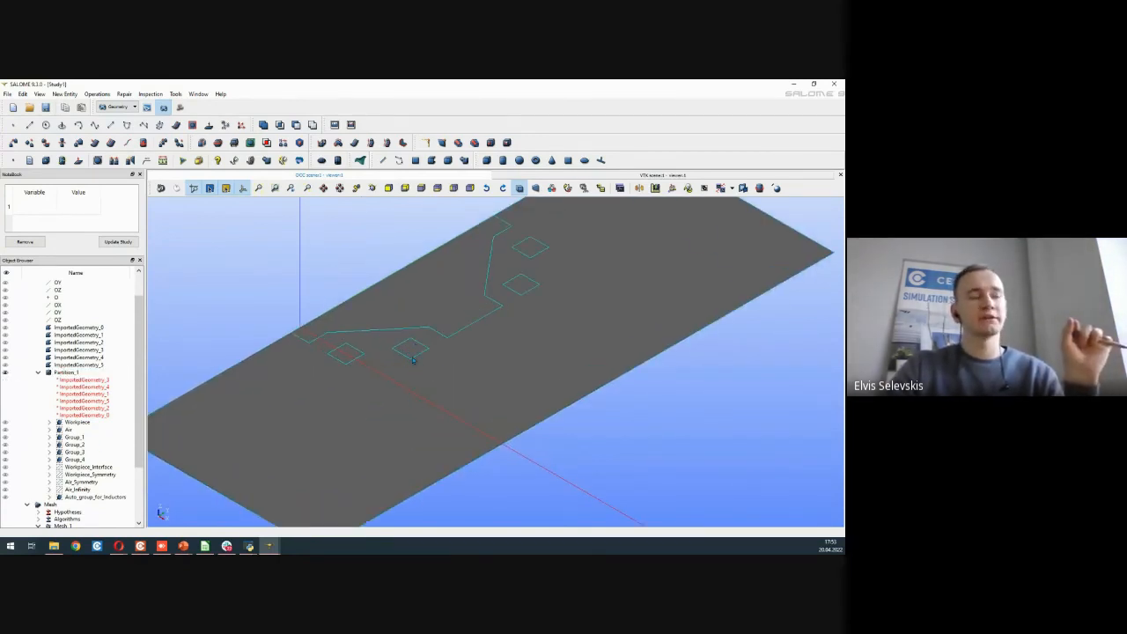
{"action": "left_click", "coordinate": [81, 430]}
{"action": "scroll", "coordinate": [572, 308], "scroll_direction": "down", "scroll_amount": 3}
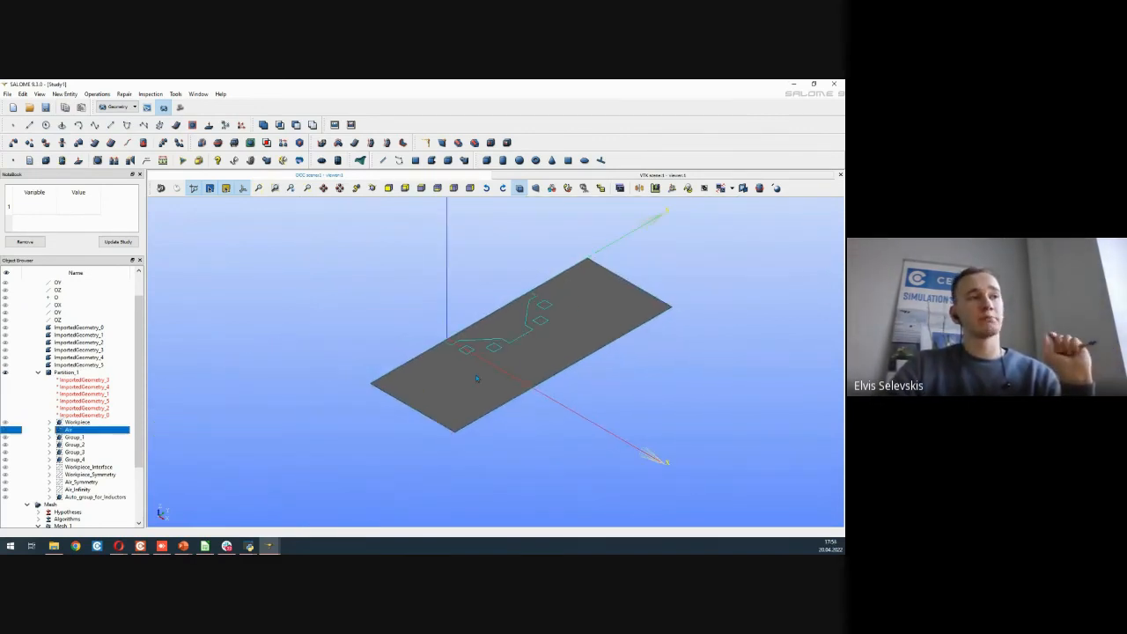
{"action": "scroll", "coordinate": [476, 370], "scroll_direction": "up", "scroll_amount": 3}
{"action": "scroll", "coordinate": [464, 342], "scroll_direction": "up", "scroll_amount": 3}
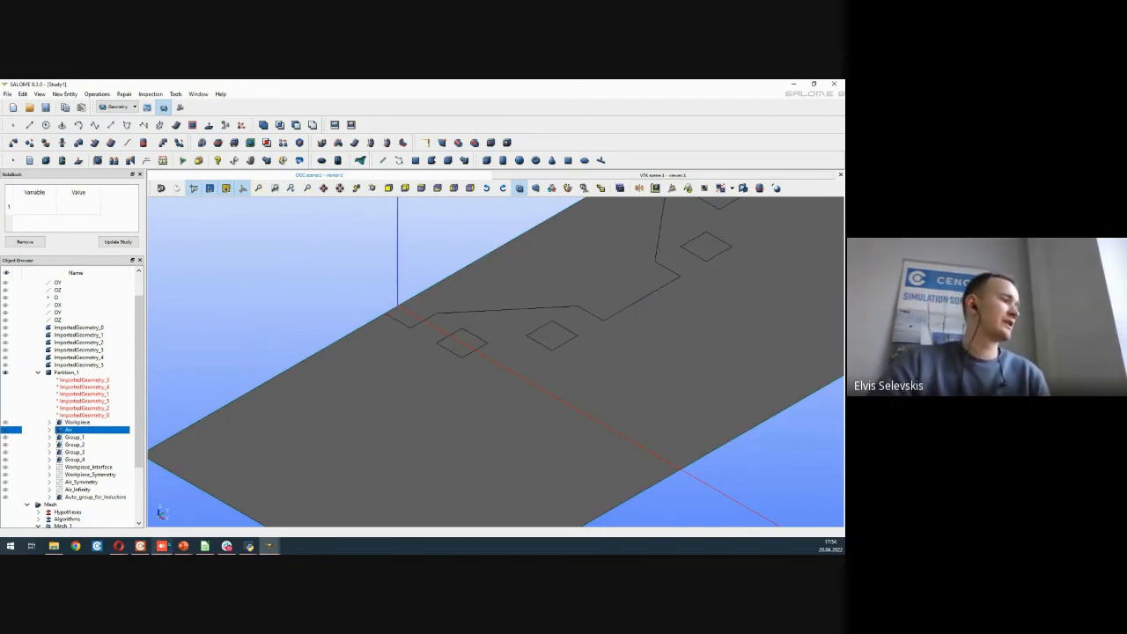
Step: Return to CENOS and review the workpiece's boundary conditions and the enabled physics of the Group_2 inductor
{"action": "left_click", "coordinate": [140, 546]}
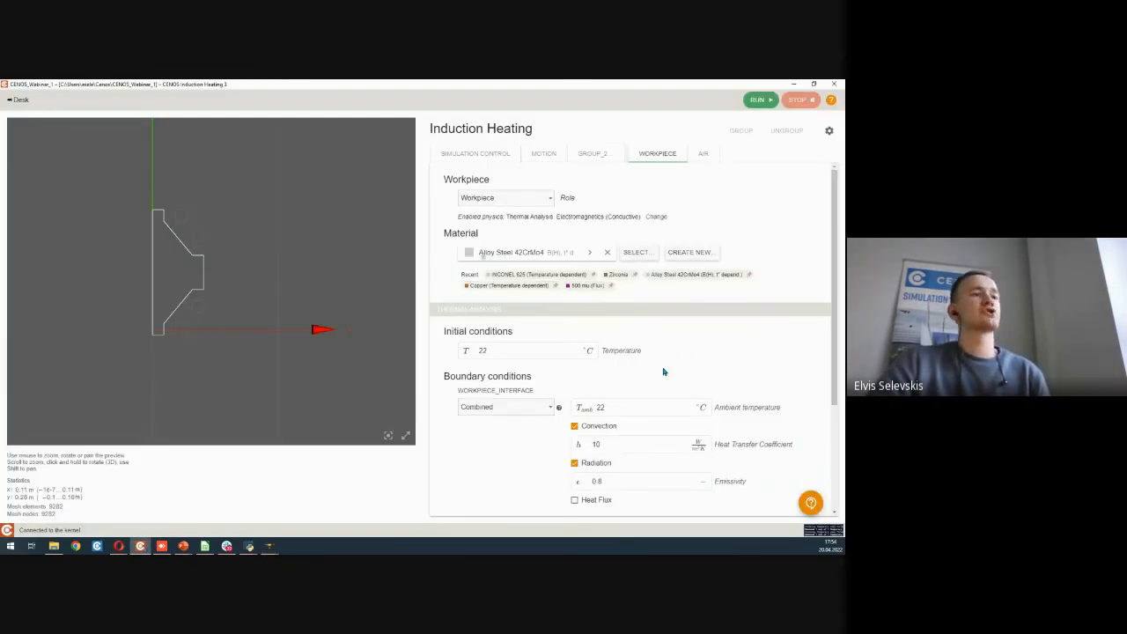
{"action": "scroll", "coordinate": [528, 361], "scroll_direction": "down", "scroll_amount": 3}
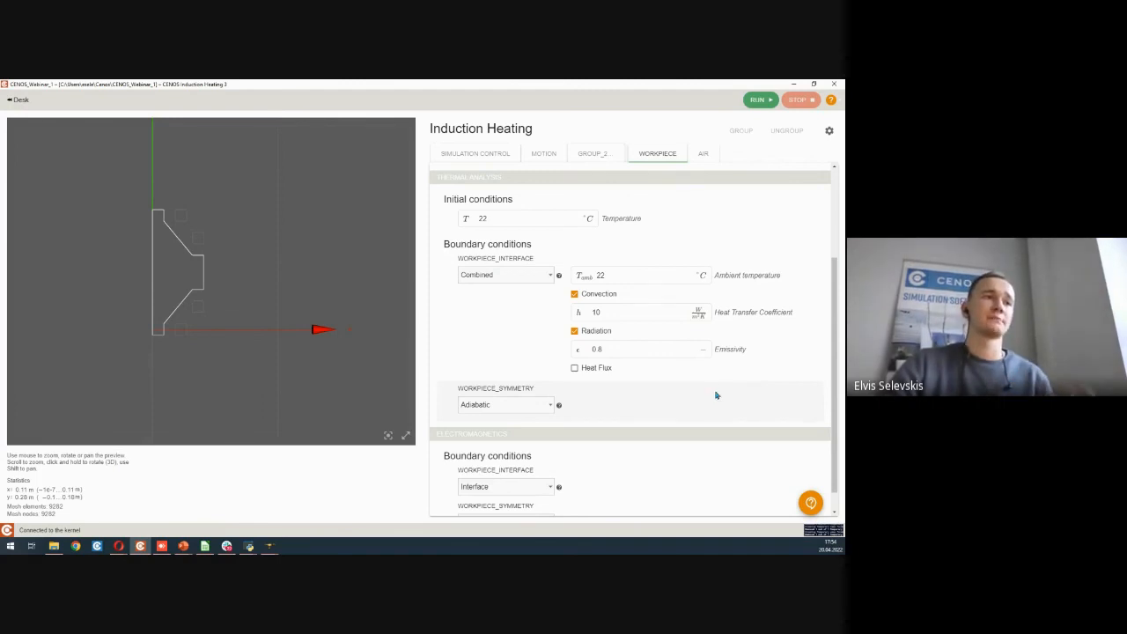
{"action": "scroll", "coordinate": [692, 330], "scroll_direction": "up", "scroll_amount": 3}
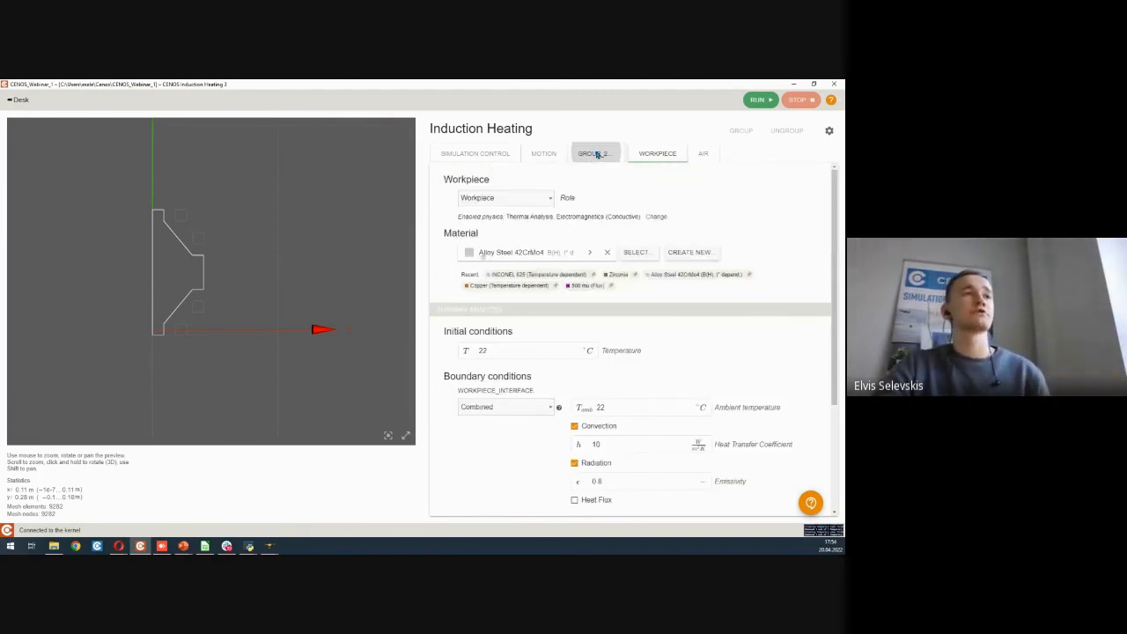
{"action": "left_click", "coordinate": [592, 153]}
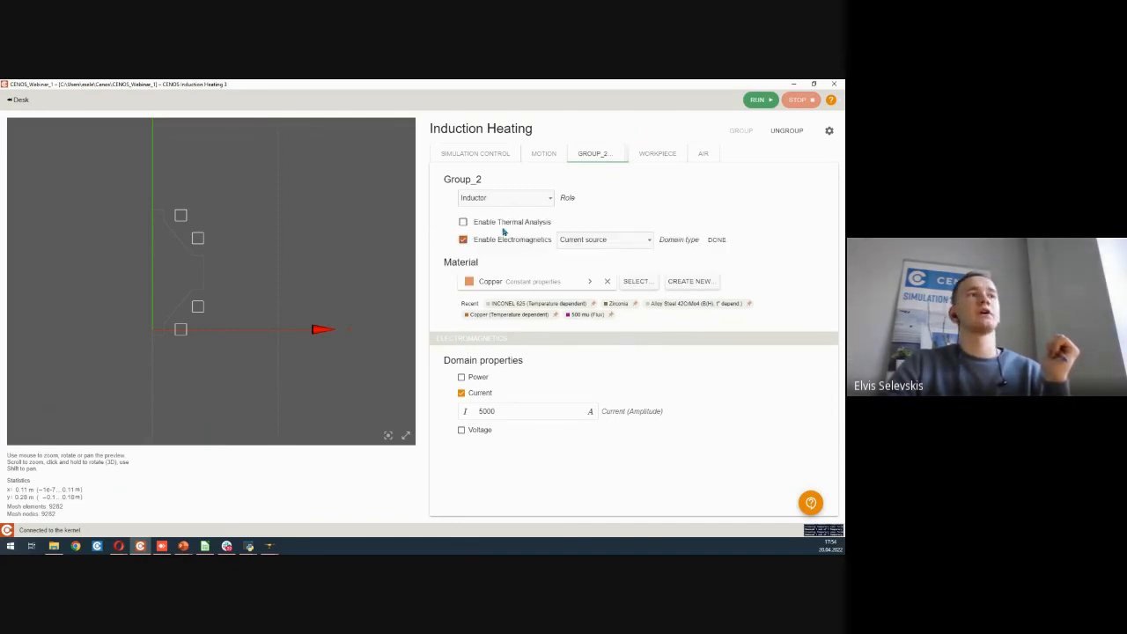
{"action": "left_click", "coordinate": [718, 240]}
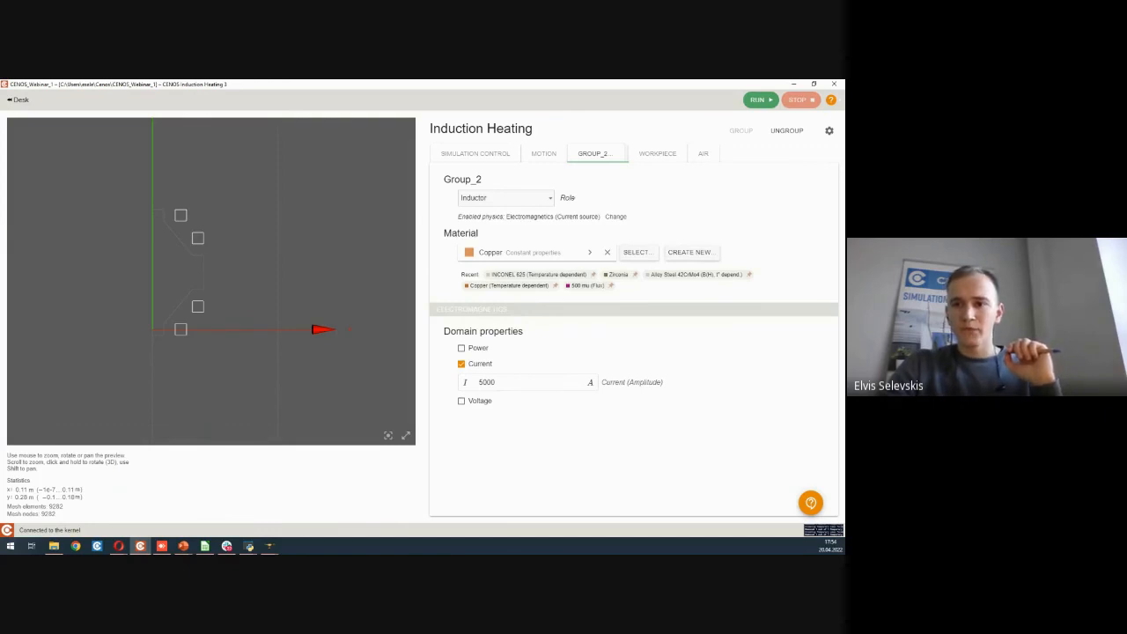
Step: Show the Live support topics for requesting help and close them again
{"action": "key", "text": "alt+Tab"}
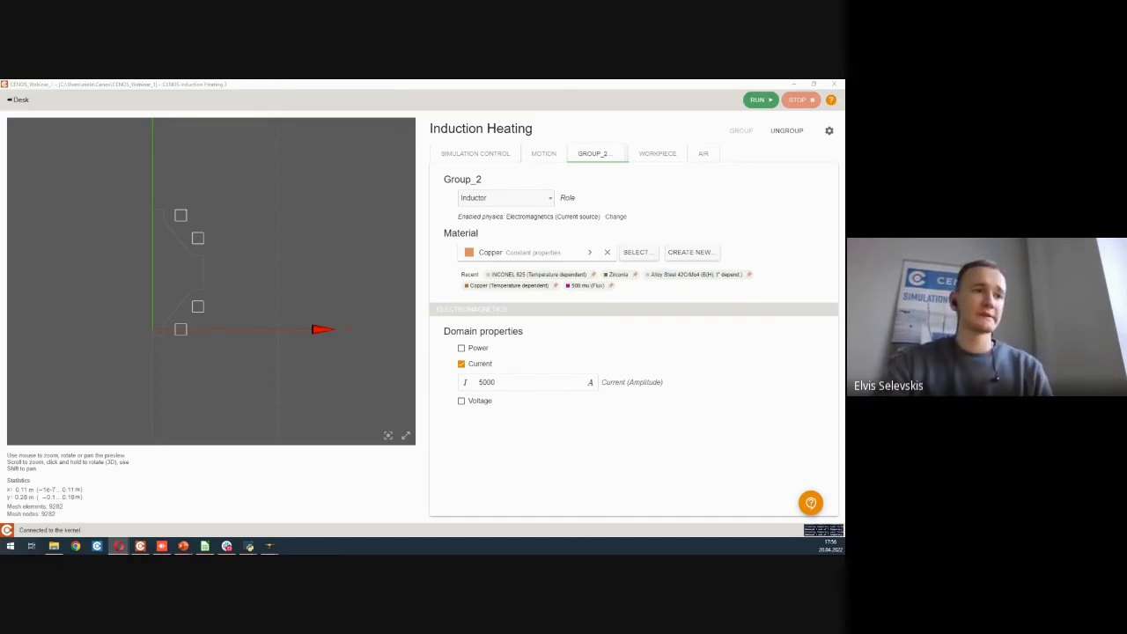
{"action": "left_click", "coordinate": [743, 440]}
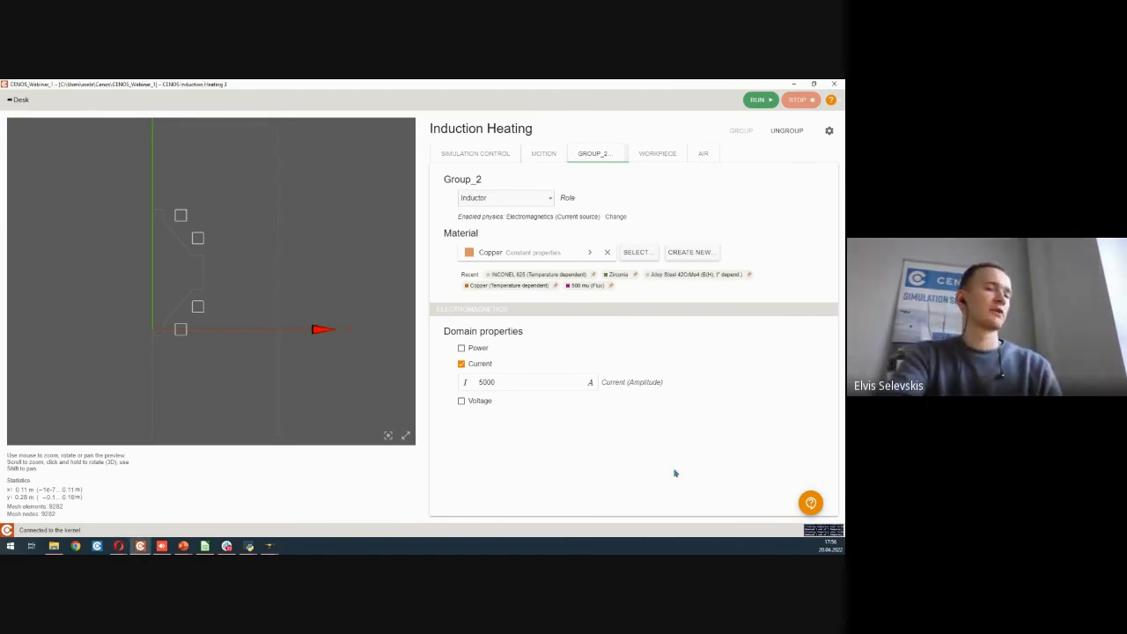
{"action": "left_click", "coordinate": [810, 504]}
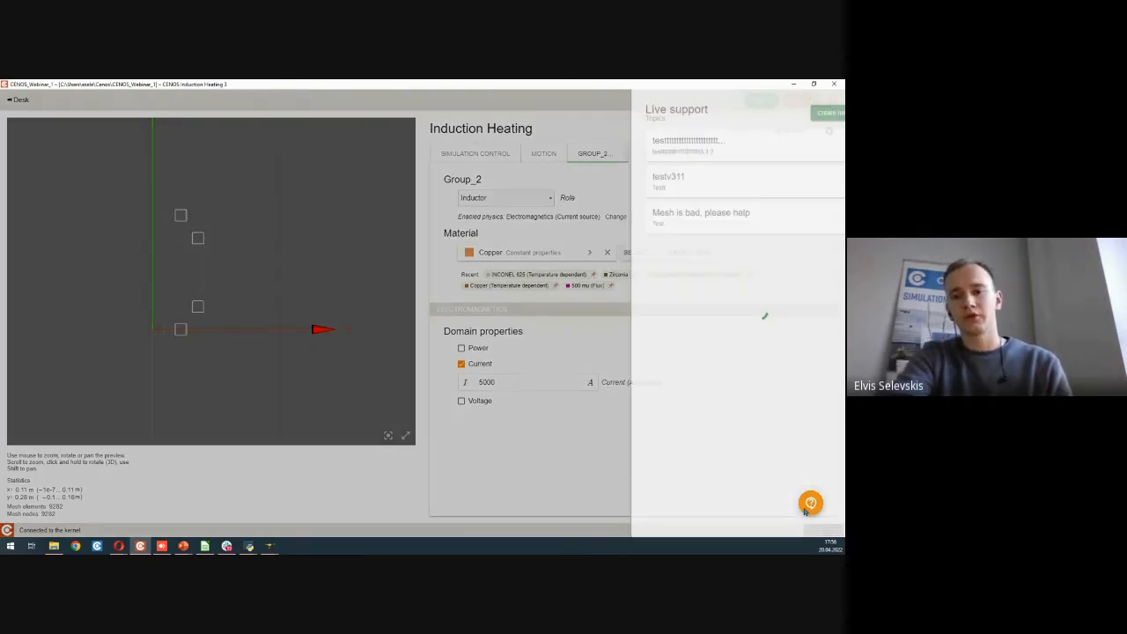
{"action": "left_click", "coordinate": [531, 467]}
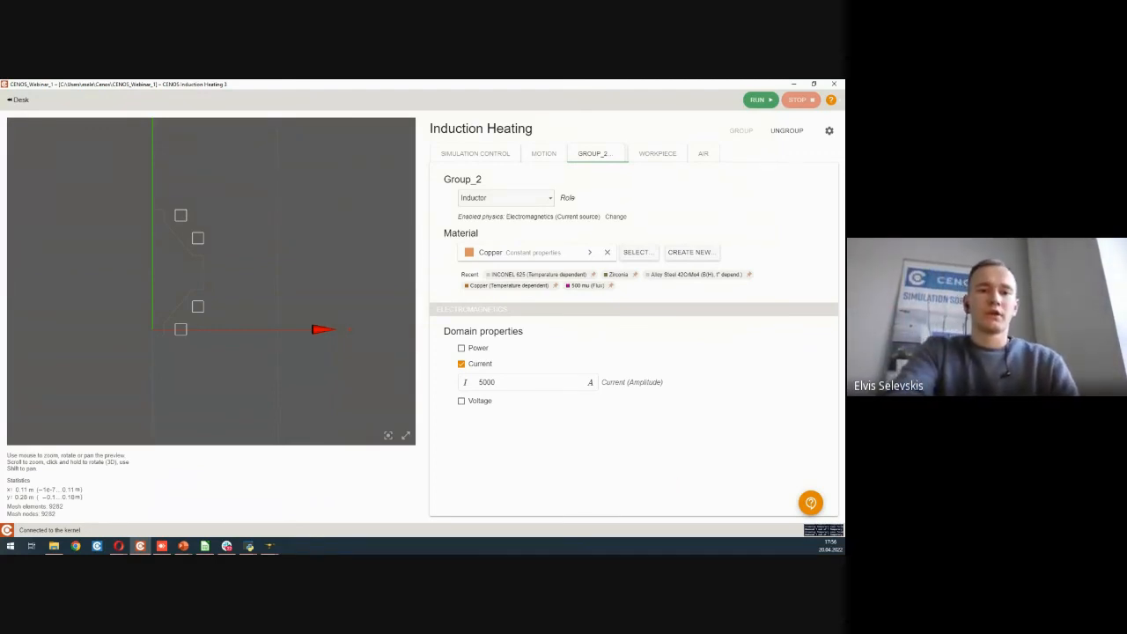
{"action": "key", "text": "alt+Tab"}
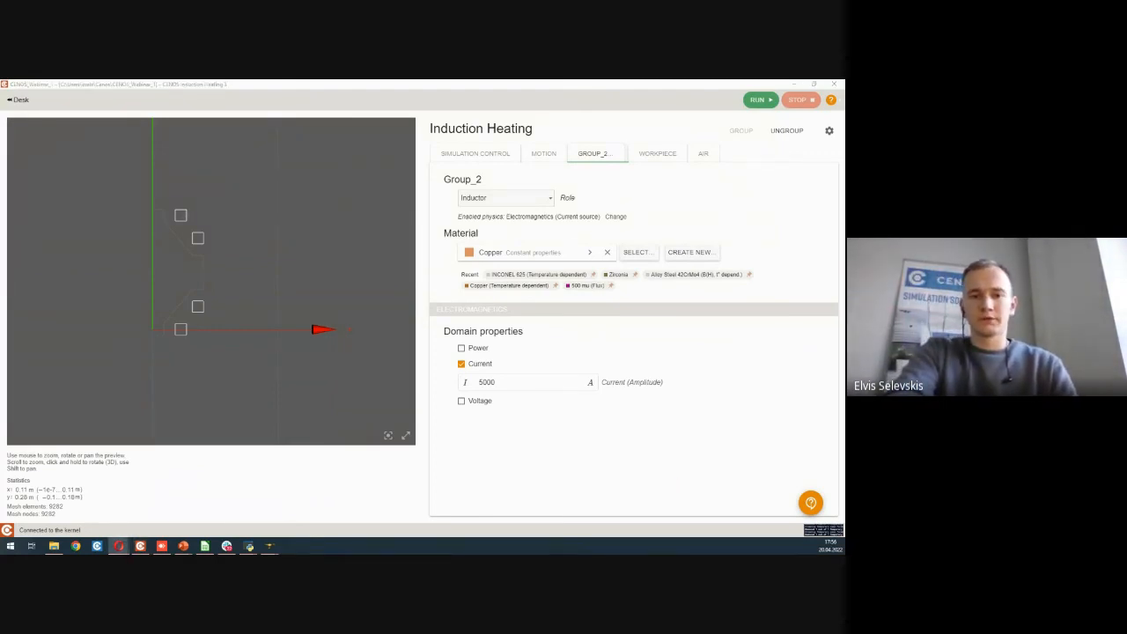